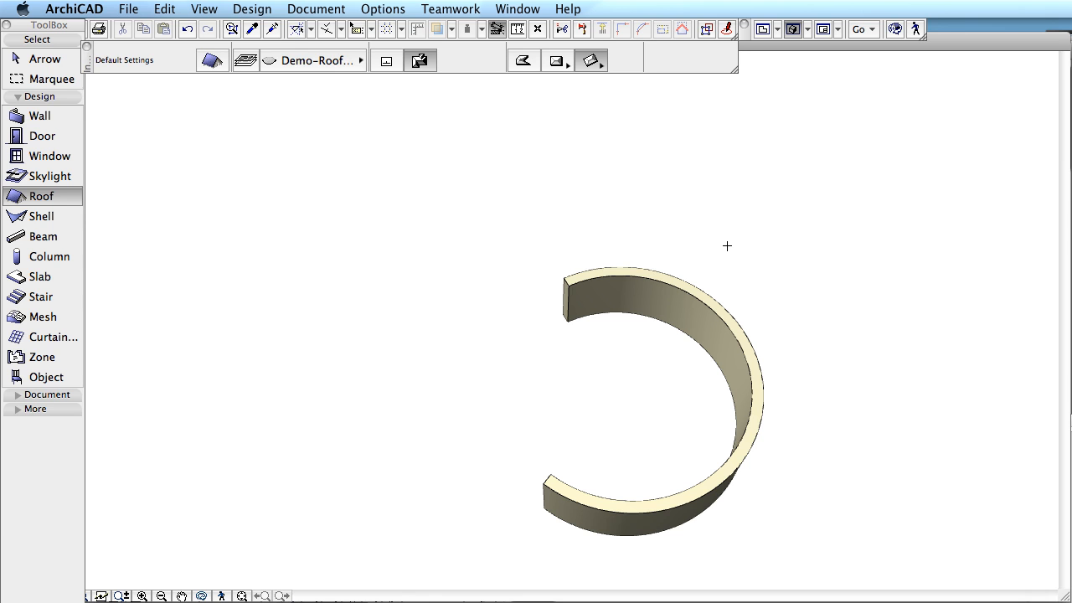
Step: Turn on guide lines and draw a straight wall upward from the lower corner at the curved wall's upper end
click(295, 32)
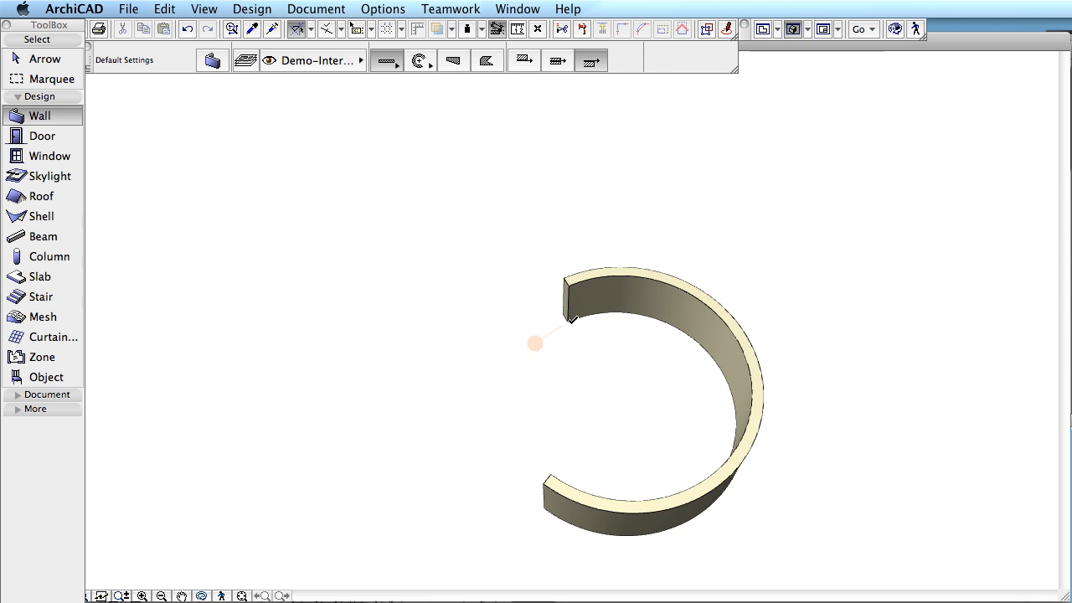
click(568, 319)
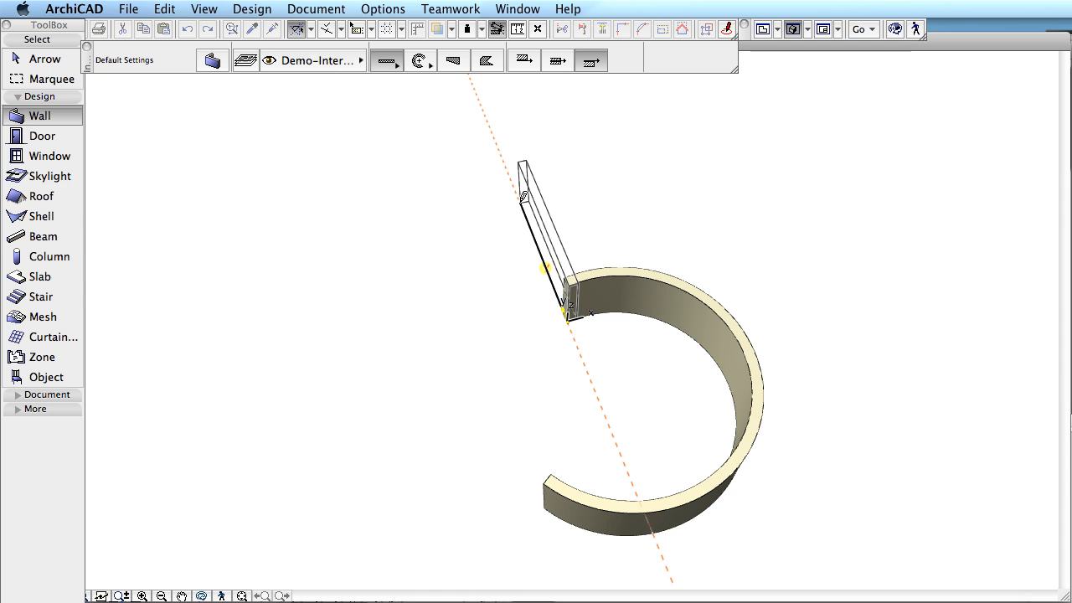
click(522, 195)
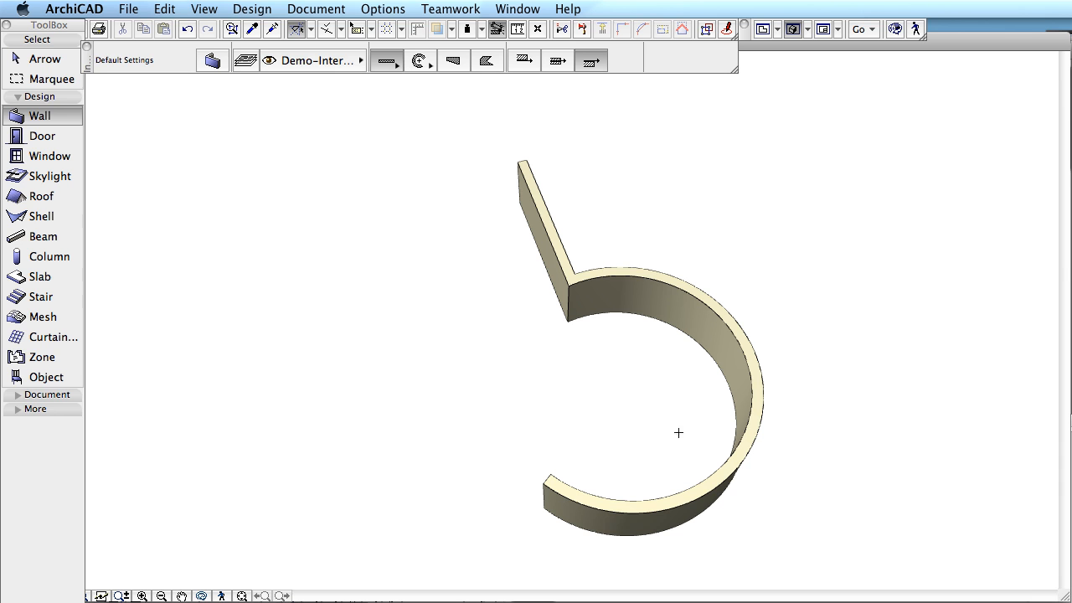
Step: Create a circular guide line from the curved wall and move a guide line from the straight wall tangent to the circle's right side
click(572, 525)
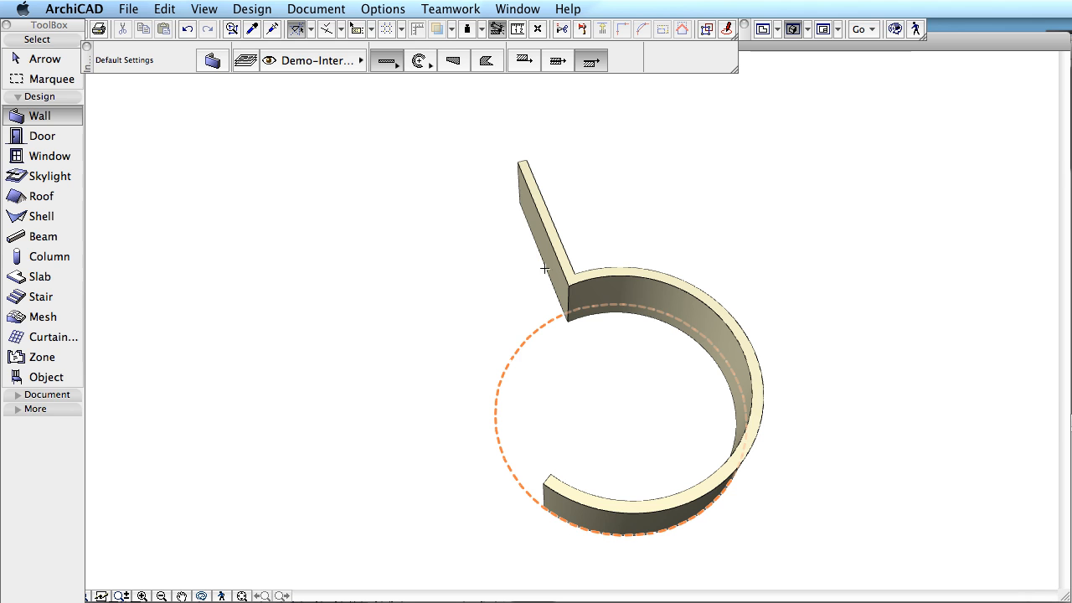
click(525, 219)
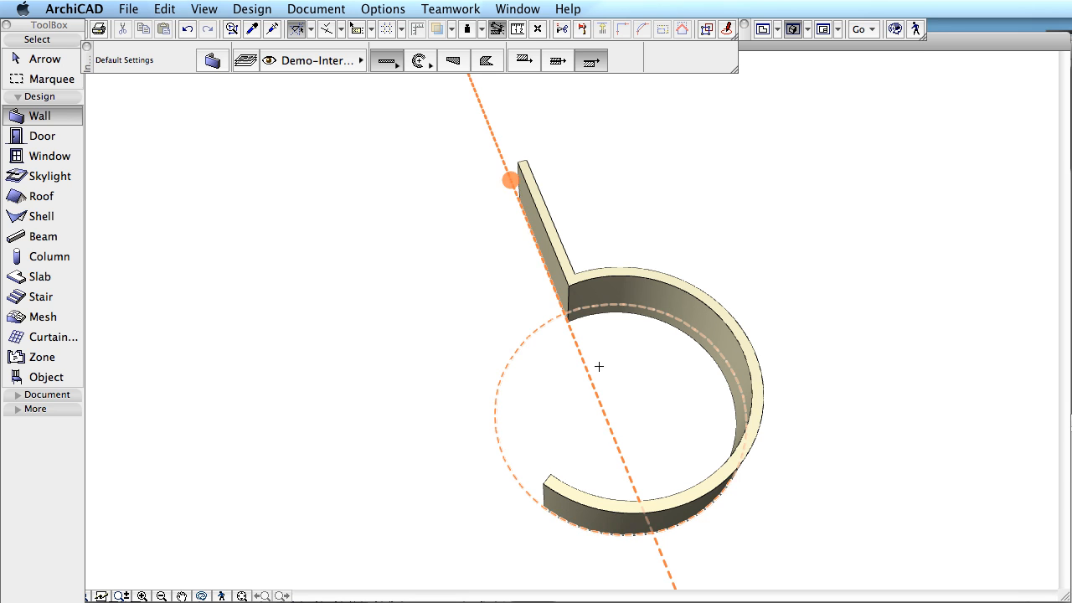
click(512, 182)
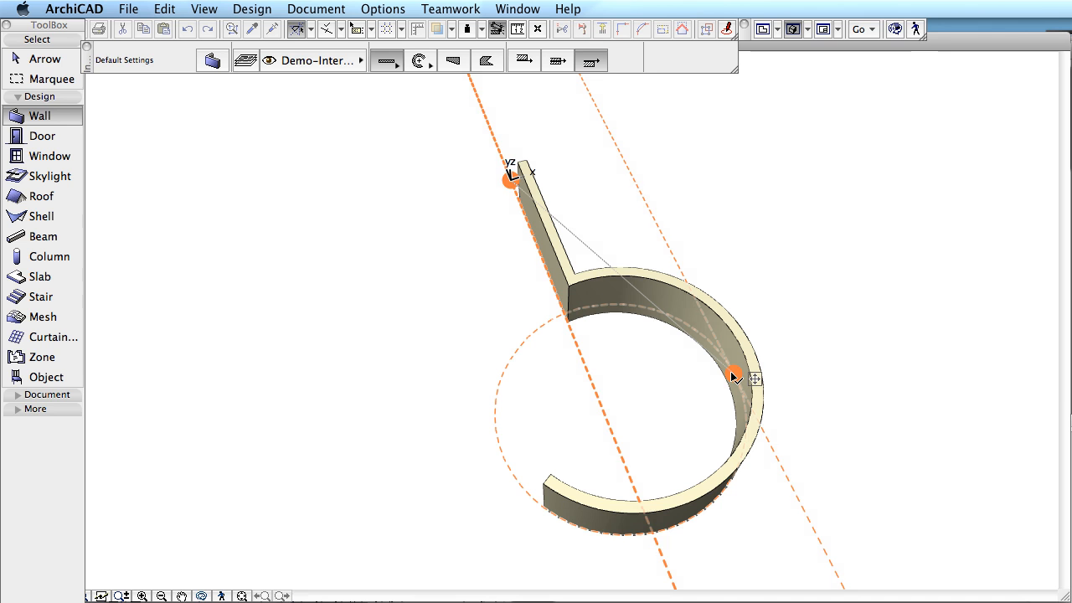
key(Escape)
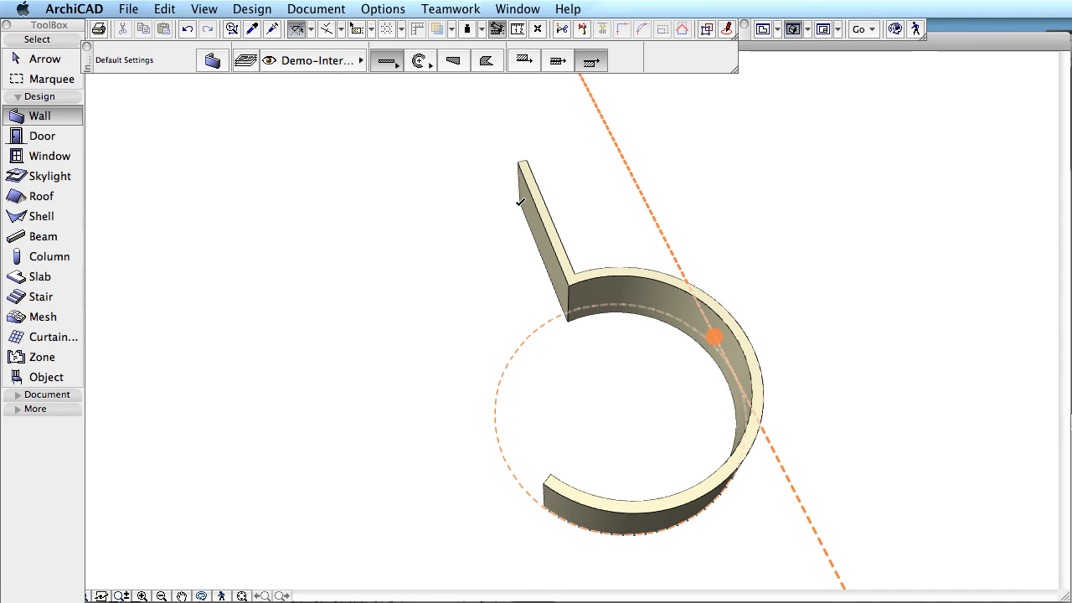
Step: Draw a short wall from the straight wall's upper end to the tangent guide line
click(556, 199)
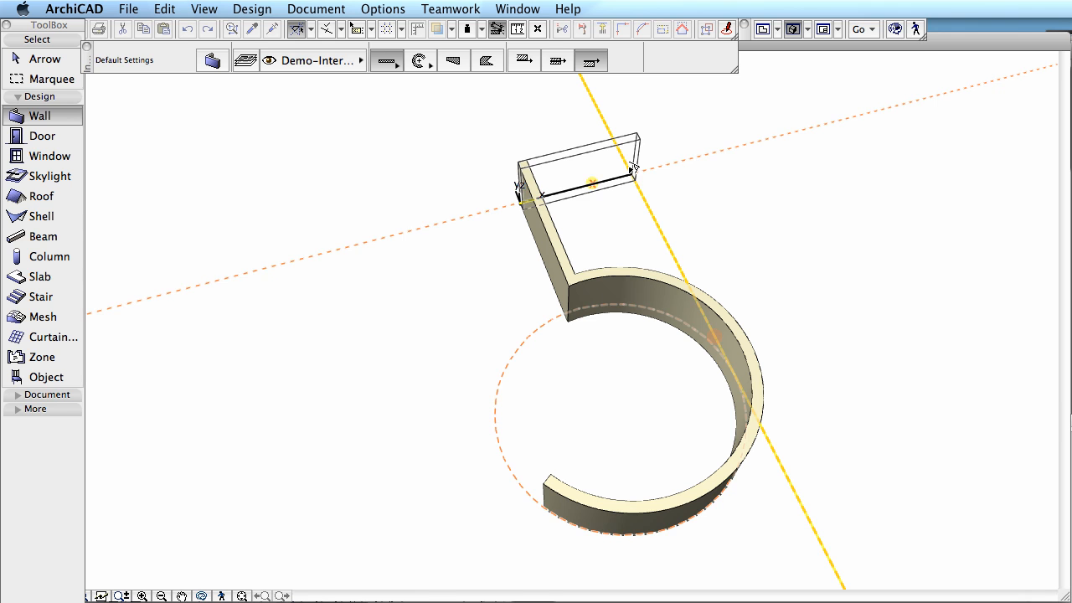
click(632, 169)
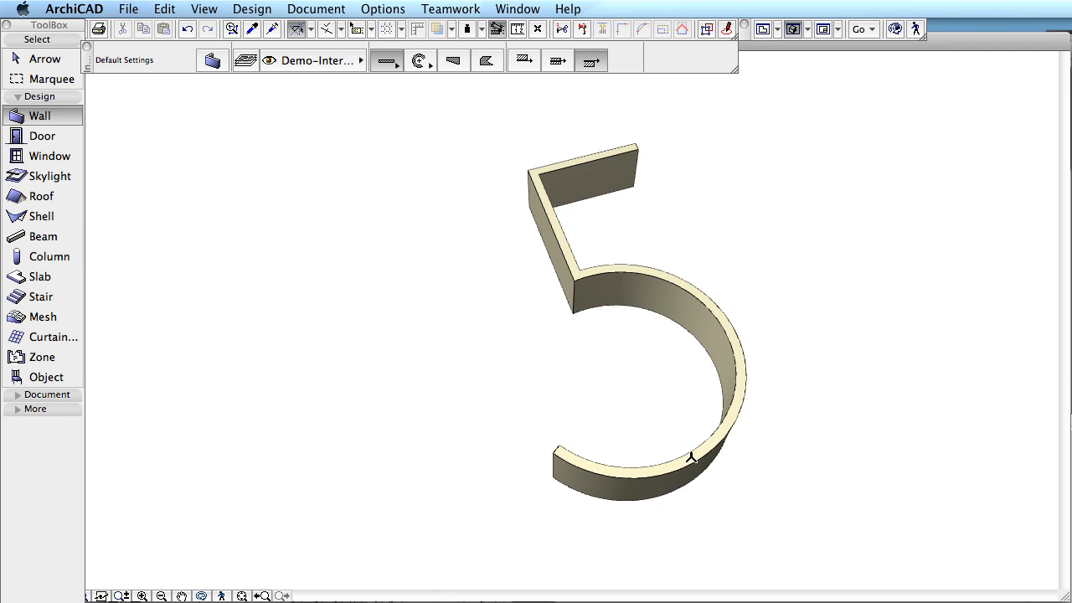
Step: Create a circular guide line from the curved wall and move the straight wall's guide line tangent to the circle's left side
click(625, 498)
click(625, 501)
click(528, 206)
click(596, 352)
click(578, 332)
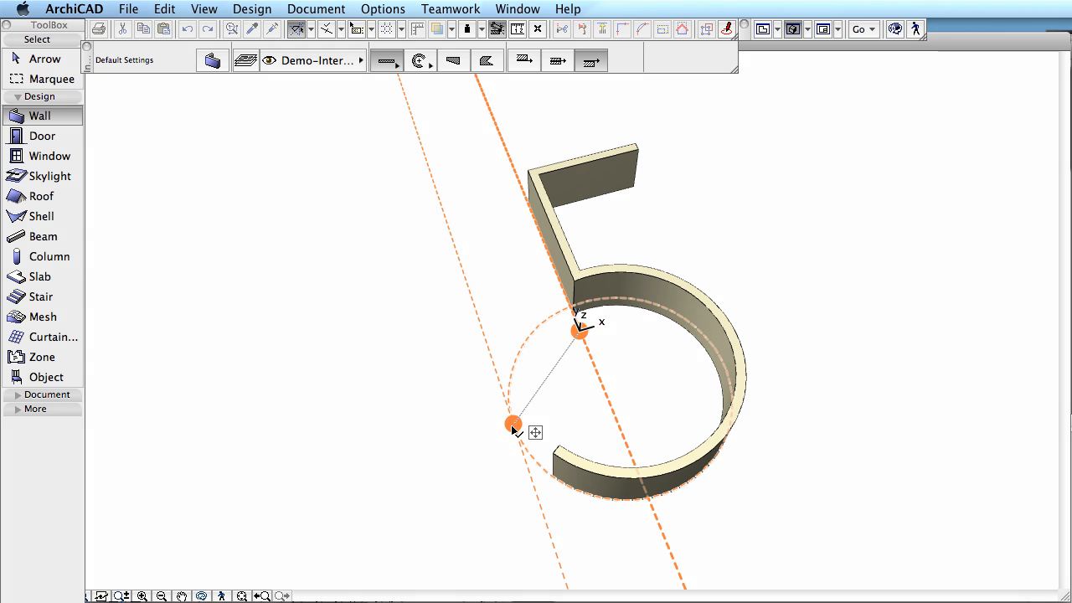
click(514, 427)
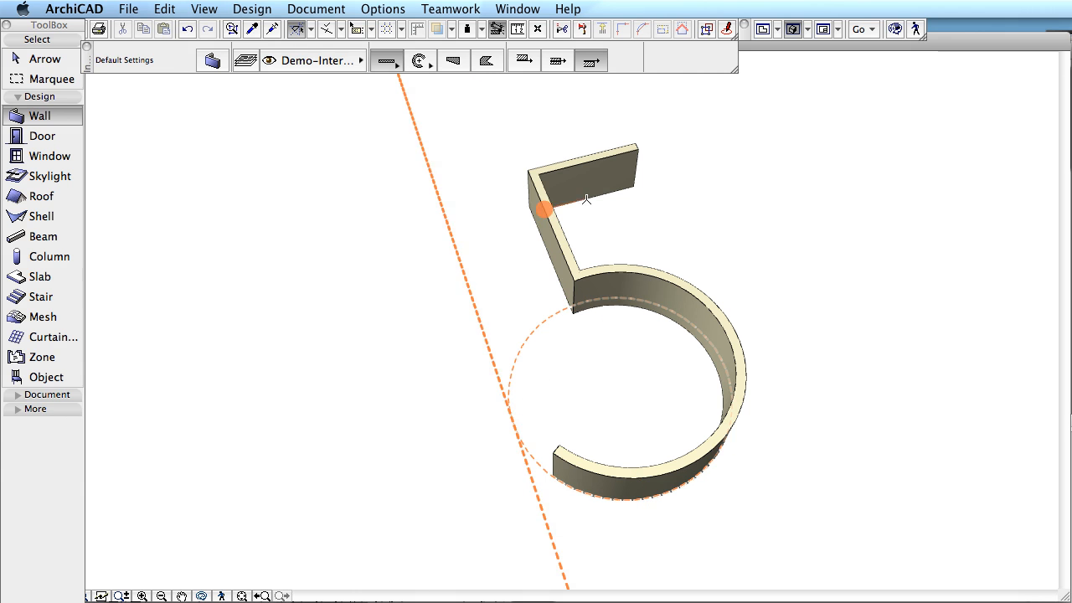
Step: Create a guide line along the top wall's inner base edge and move it tangent to the circle's lower side
click(550, 211)
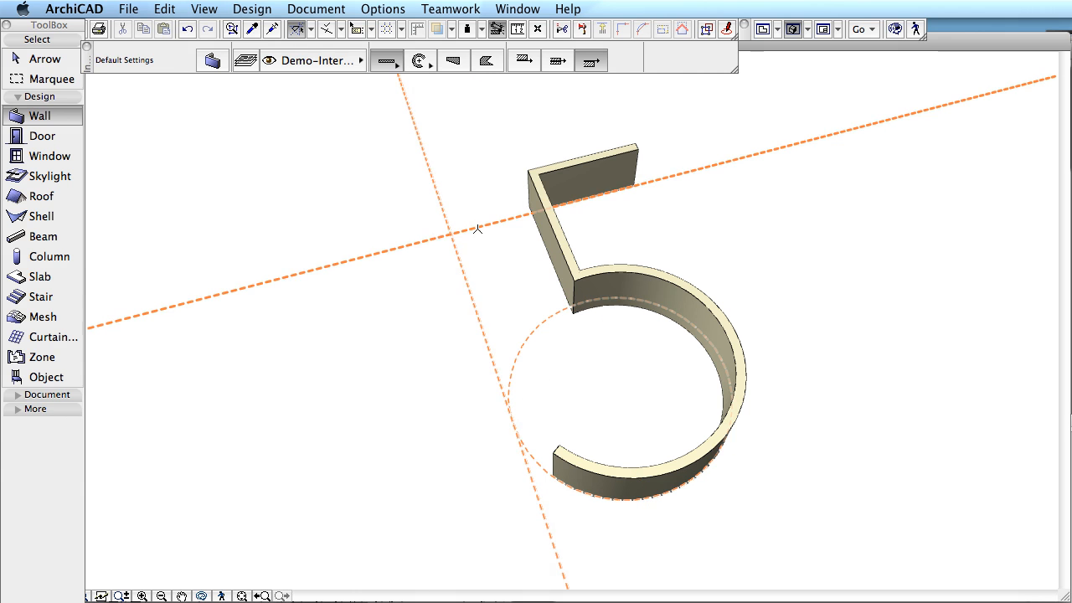
click(434, 238)
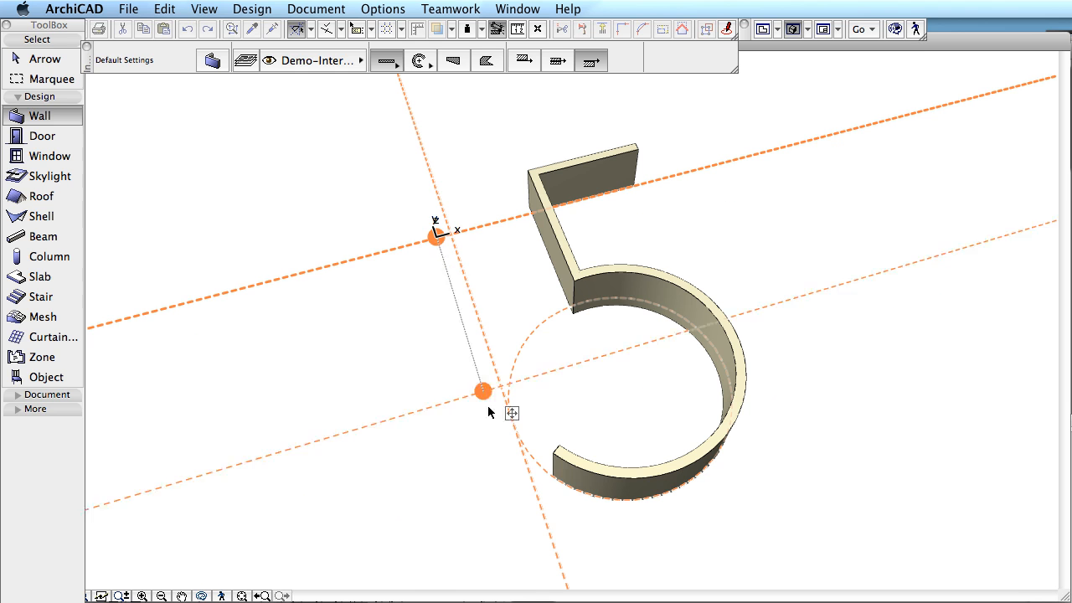
click(661, 499)
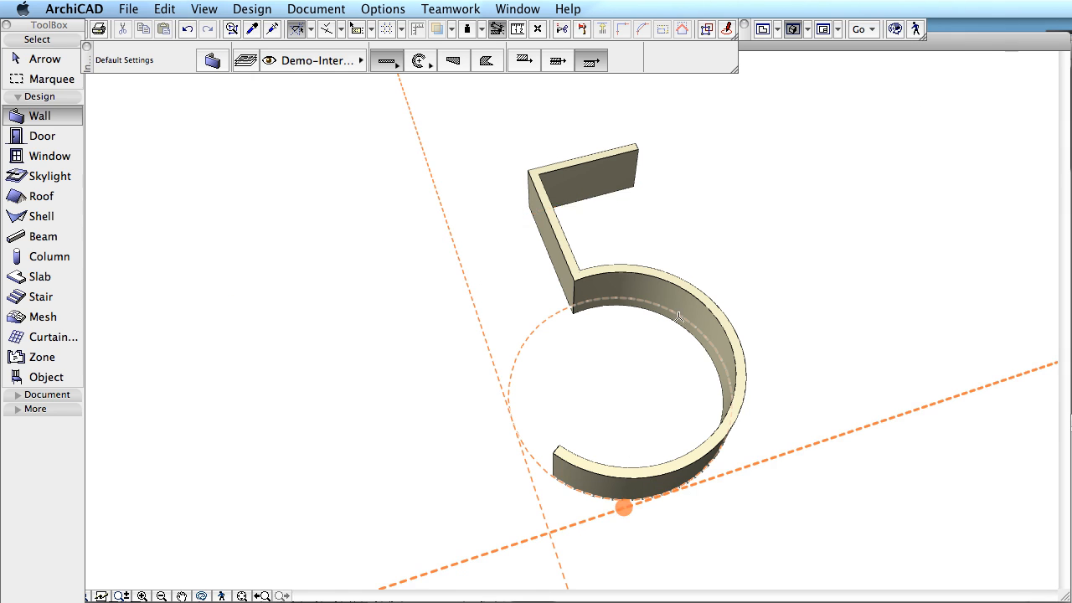
Step: Place a guide line along the top wall's outer base edge and draw a wall between its left guide line intersection and the lower intersection
click(565, 205)
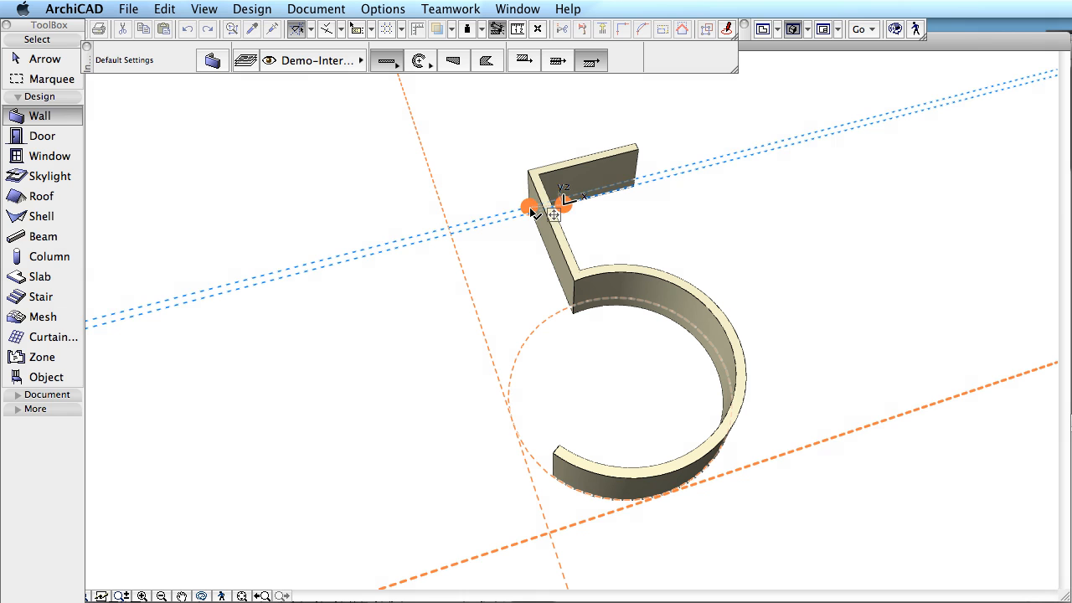
click(533, 211)
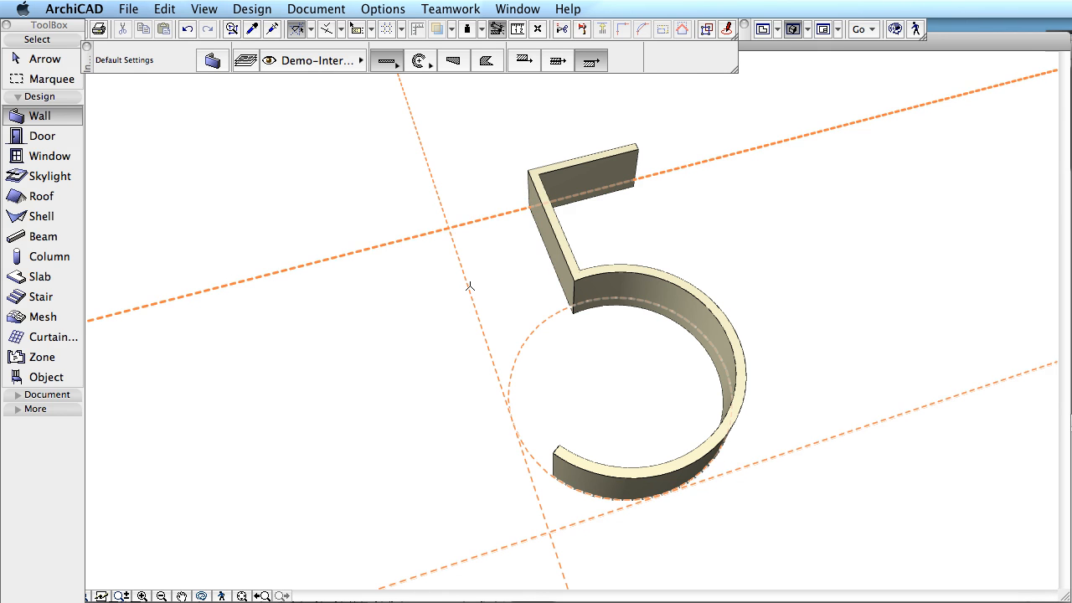
click(449, 227)
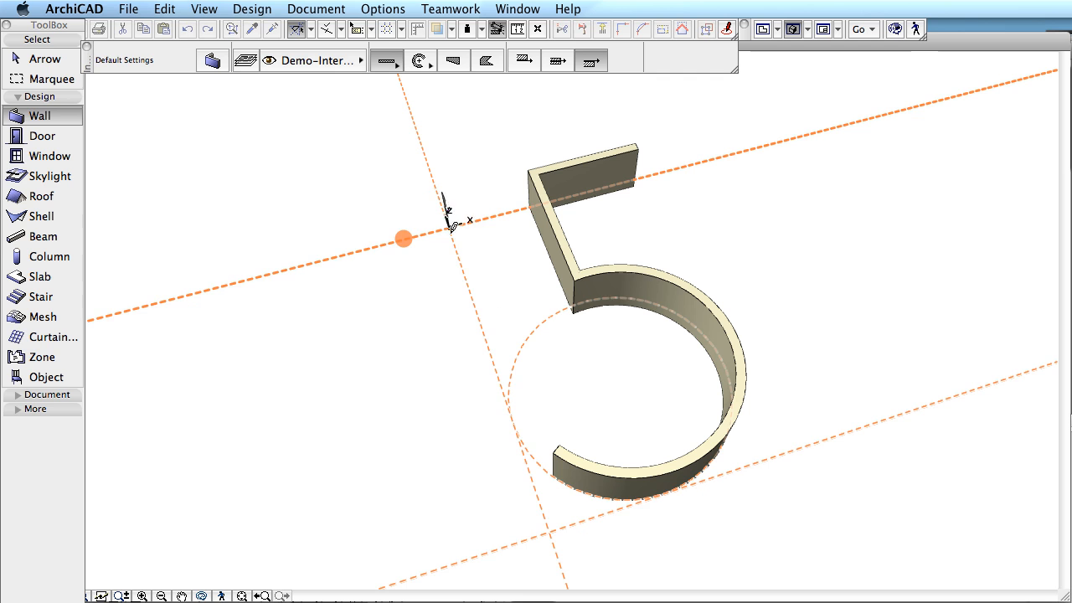
click(554, 526)
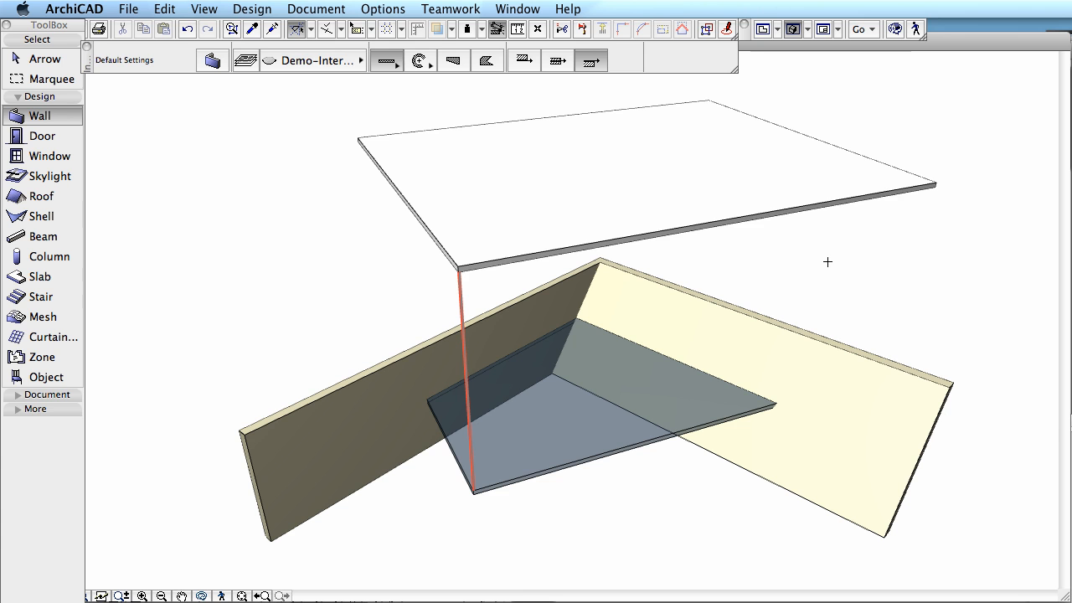
Step: Remove the translucent lower slab and the red vertical line beneath the upper slab's front corner
click(662, 410)
key(Escape)
click(397, 134)
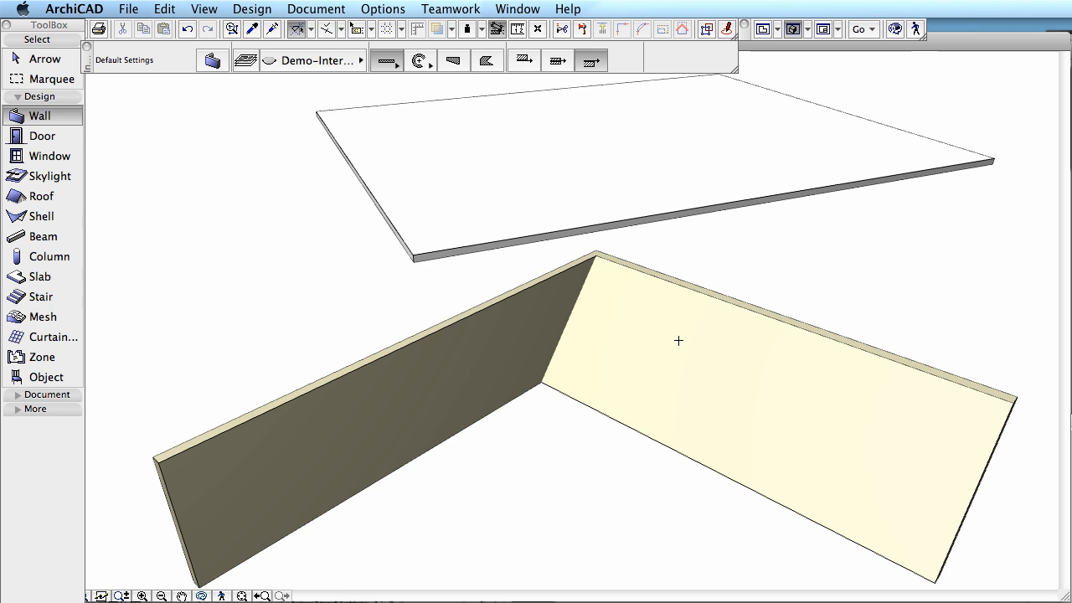
Step: Increase the intensity of the grid background and grid lines so the editing plane shows in the 3D view
click(231, 10)
mouse_move(204, 15)
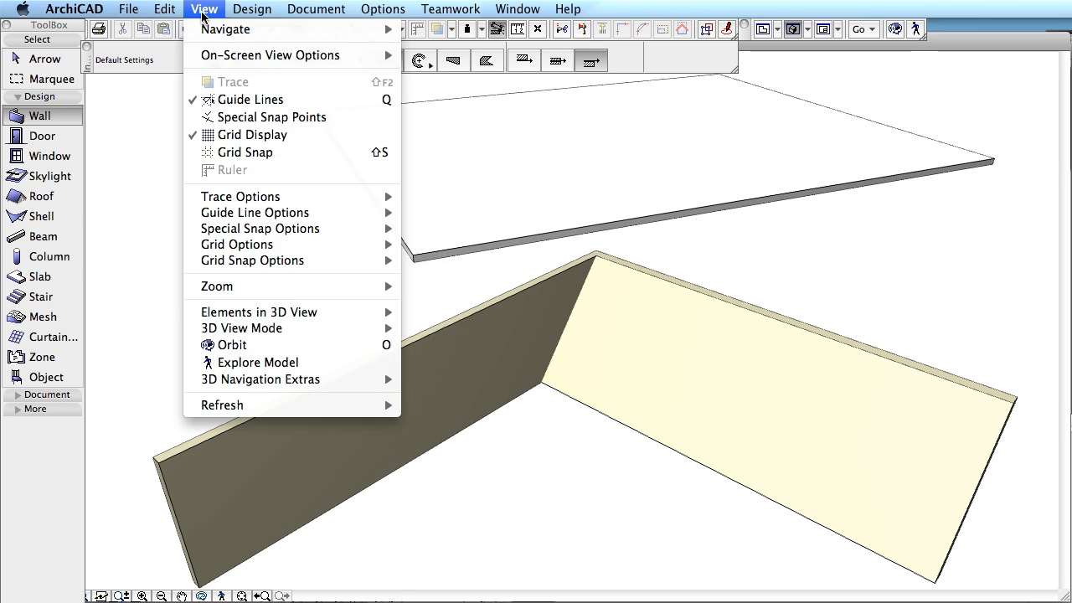
mouse_move(313, 244)
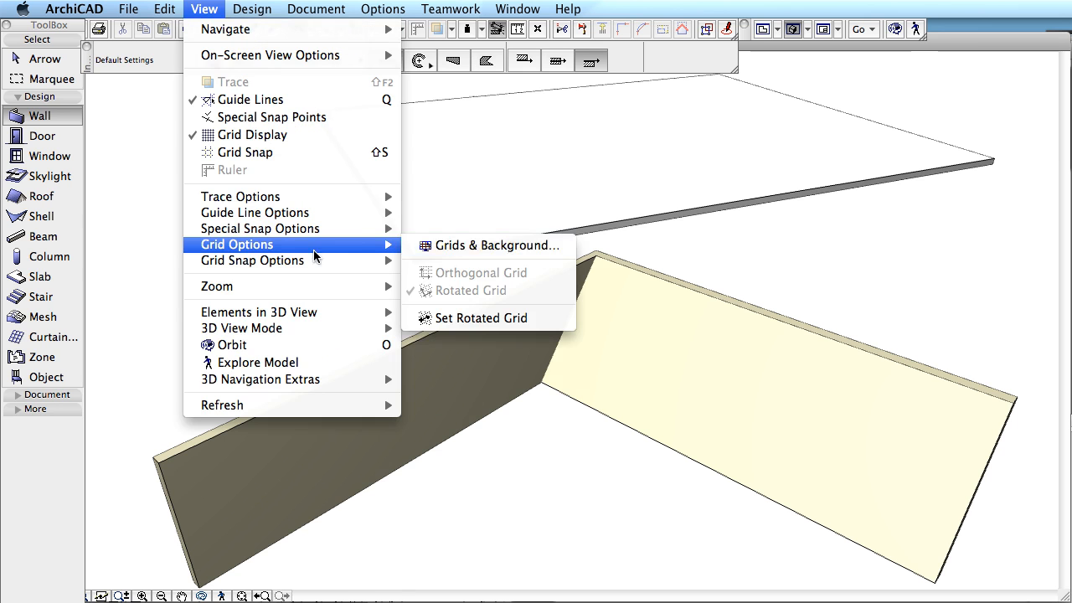
click(493, 250)
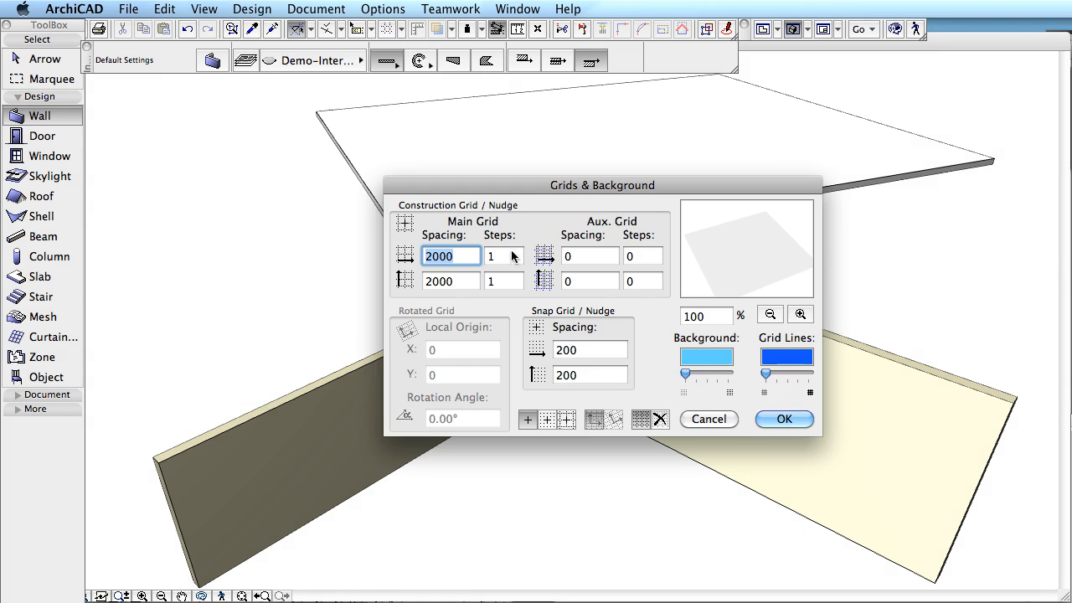
click(702, 374)
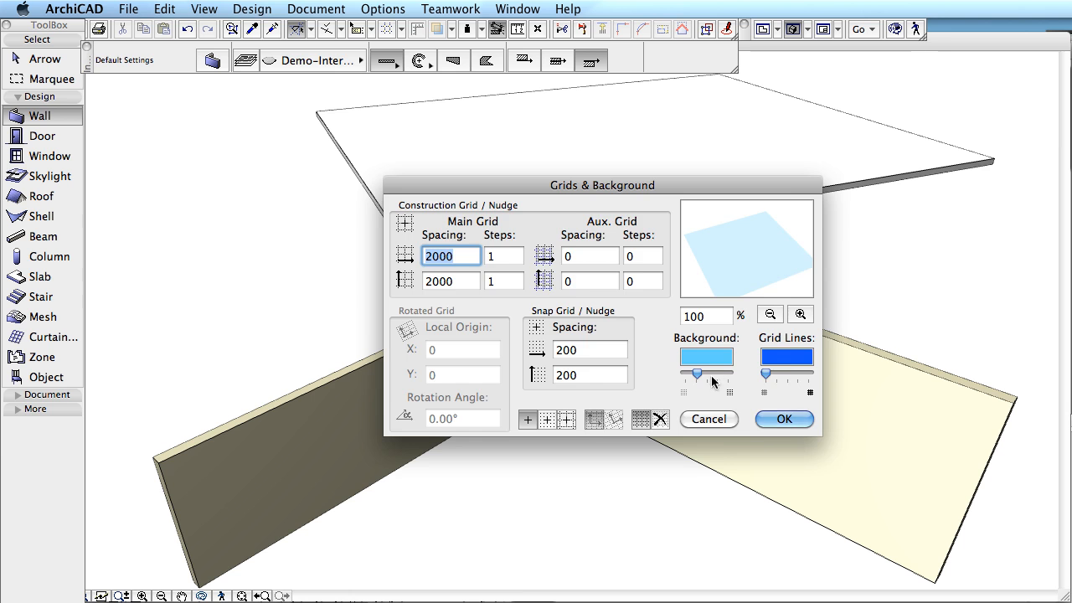
drag(767, 373, 784, 374)
click(785, 421)
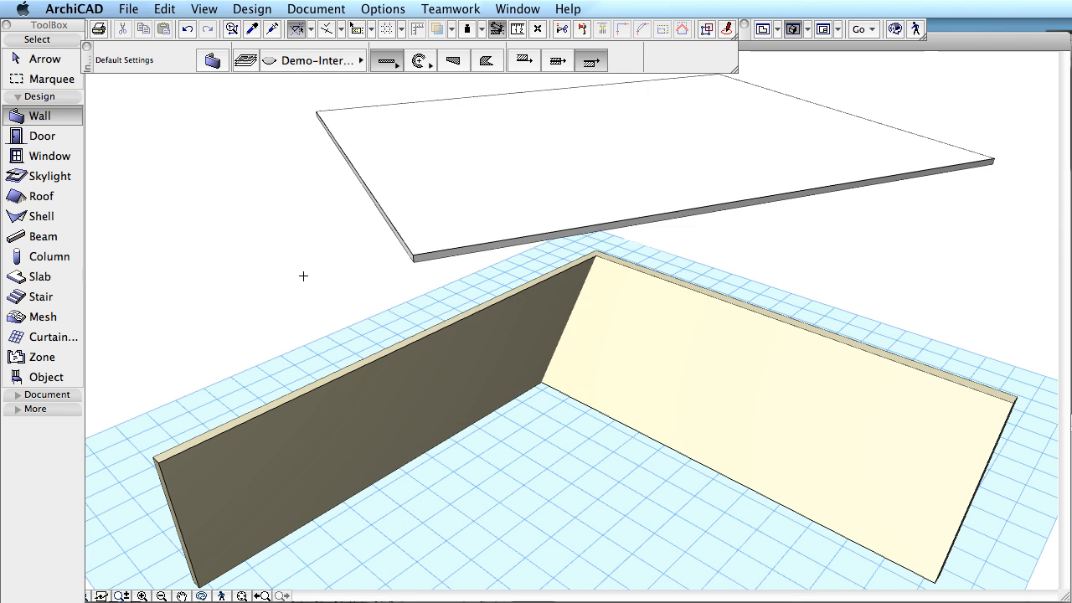
Step: Review the height and base elevation in the default wall settings
double_click(29, 117)
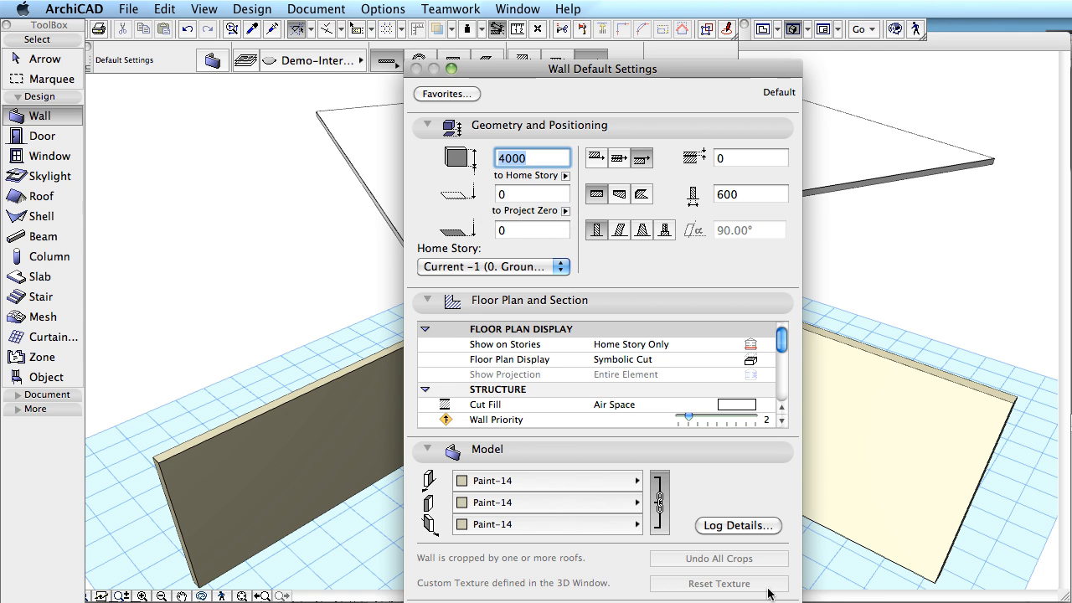
key(Return)
click(360, 320)
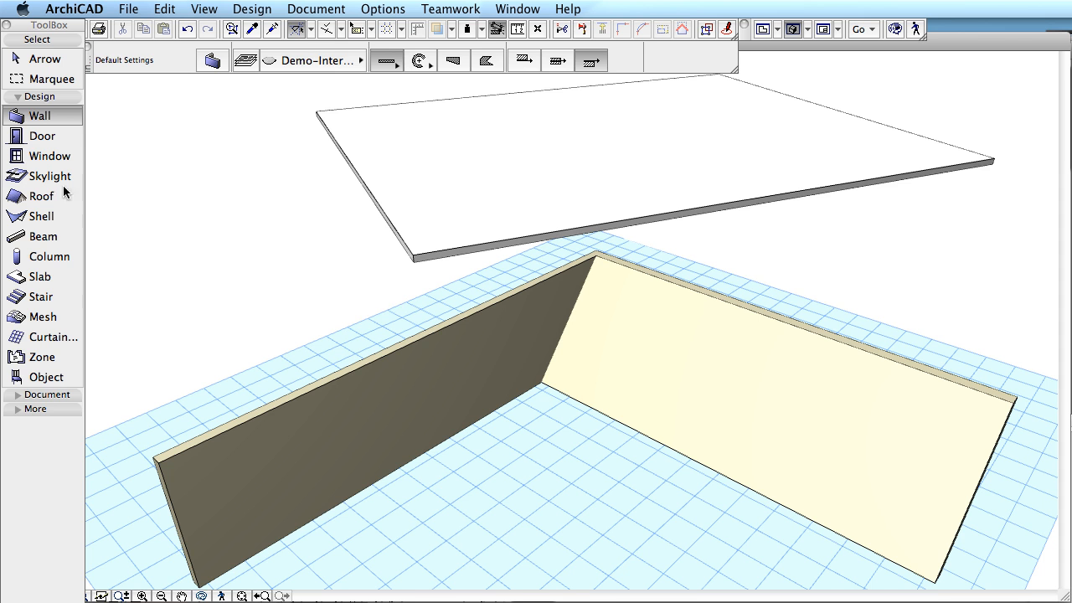
Step: Activate the Slab tool and review the thickness and elevation in its default settings
click(37, 278)
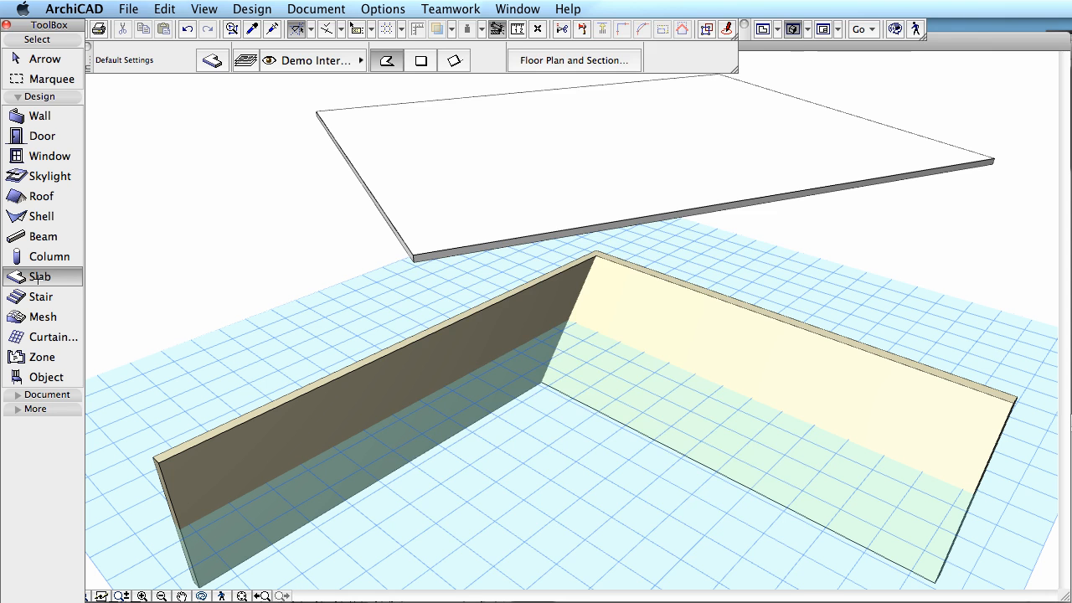
double_click(37, 278)
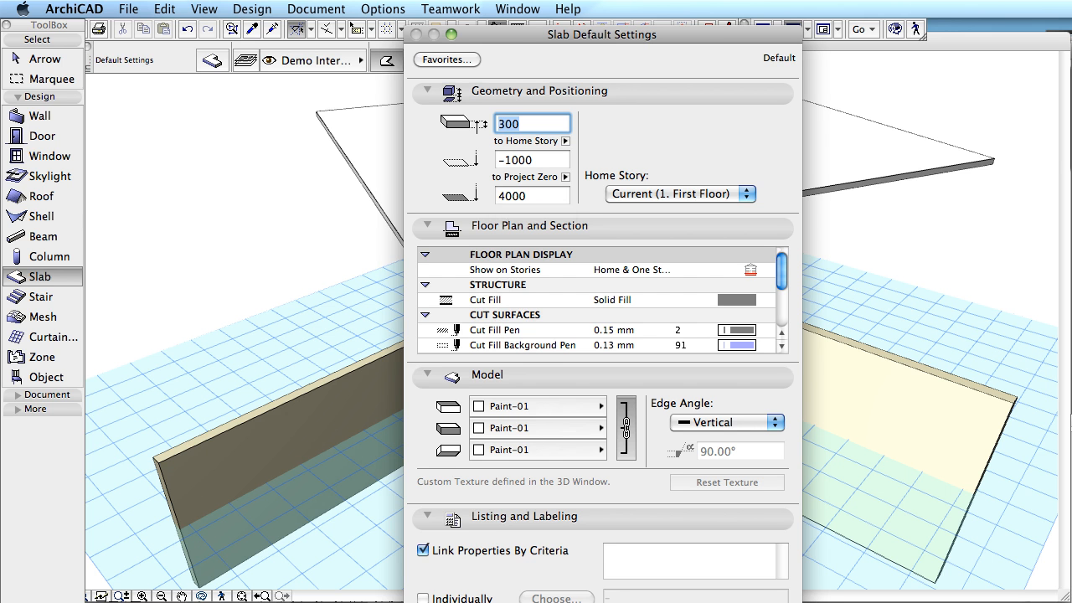
key(Return)
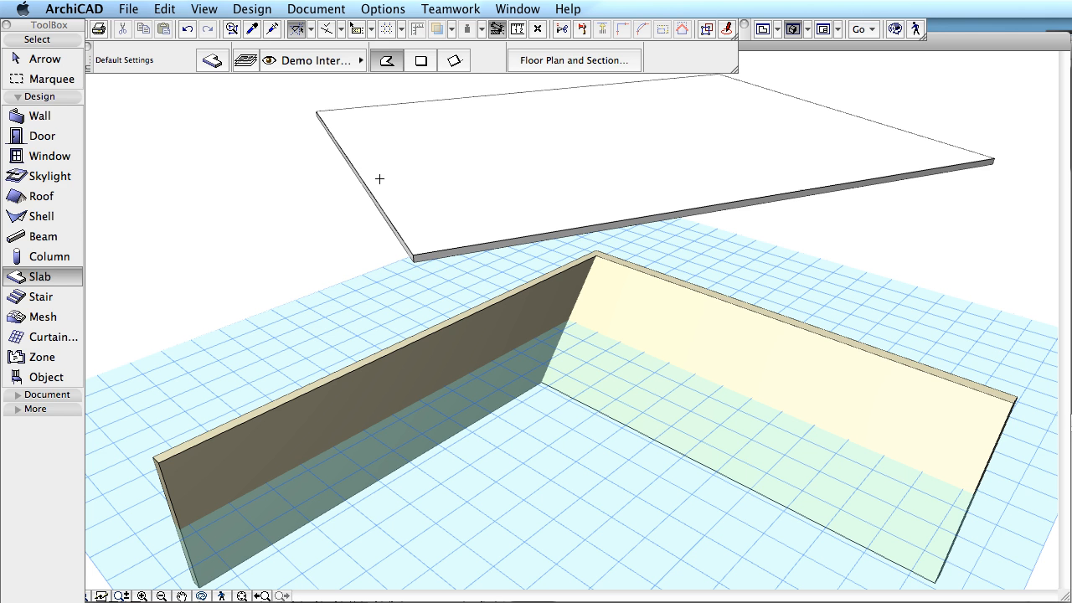
Step: Place guide lines along the upper slab's left and front edges, projecting them onto the editing plane
mouse_move(373, 198)
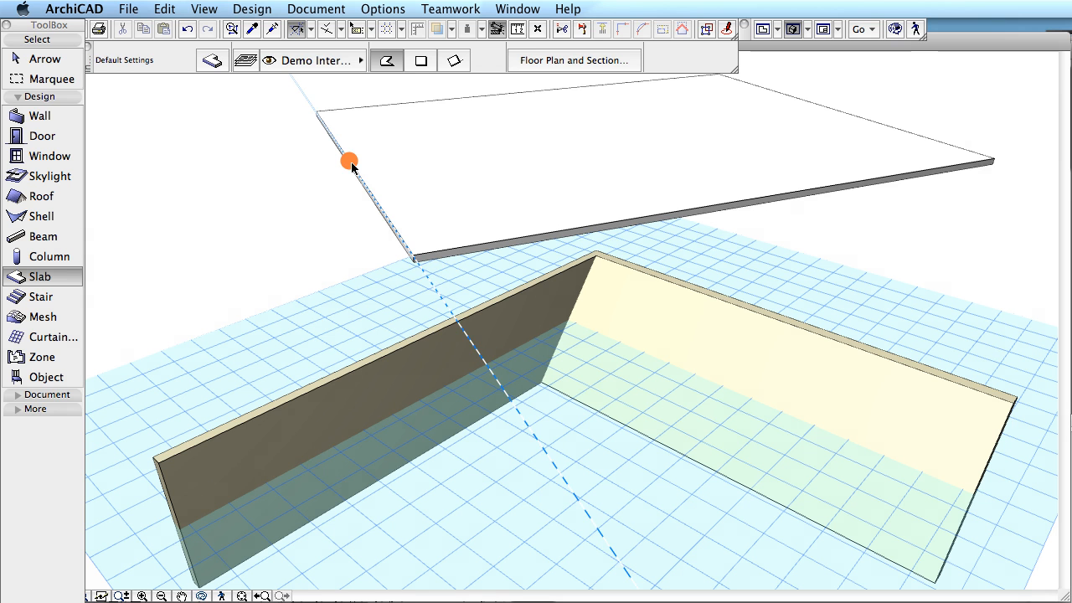
click(350, 164)
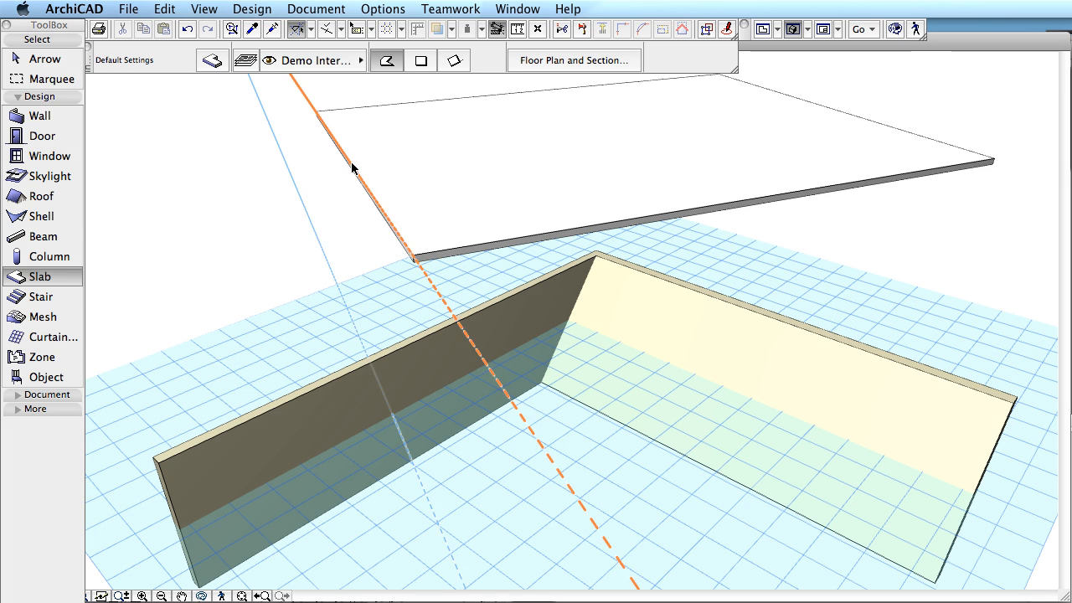
scroll(438, 438, down, 3)
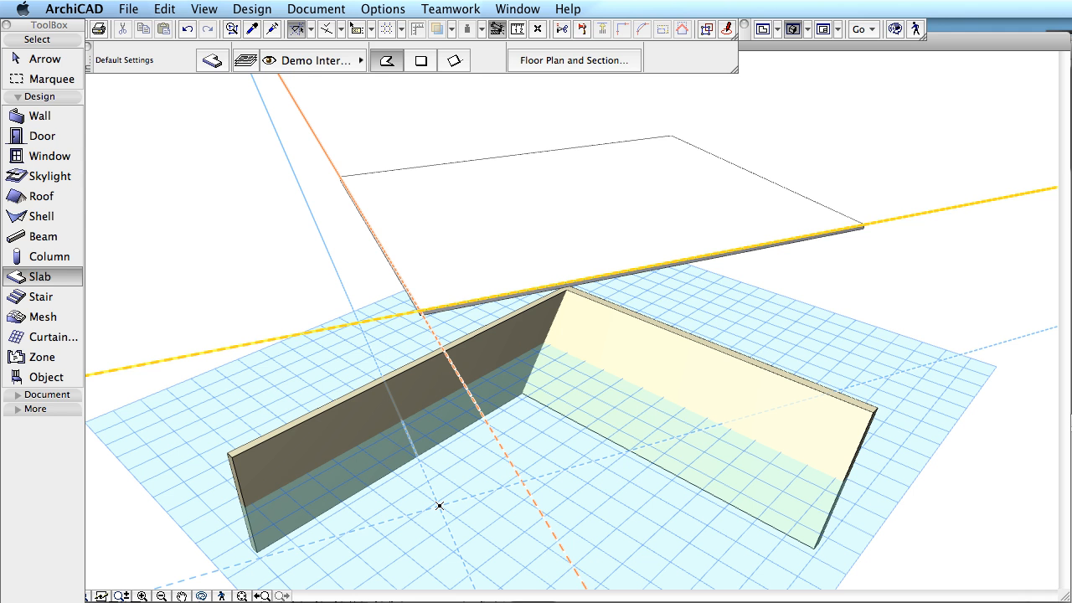
Step: Draw a polygonal slab on the editing plane from the crossing of the projected guide lines, following the inner faces of both walls
click(439, 505)
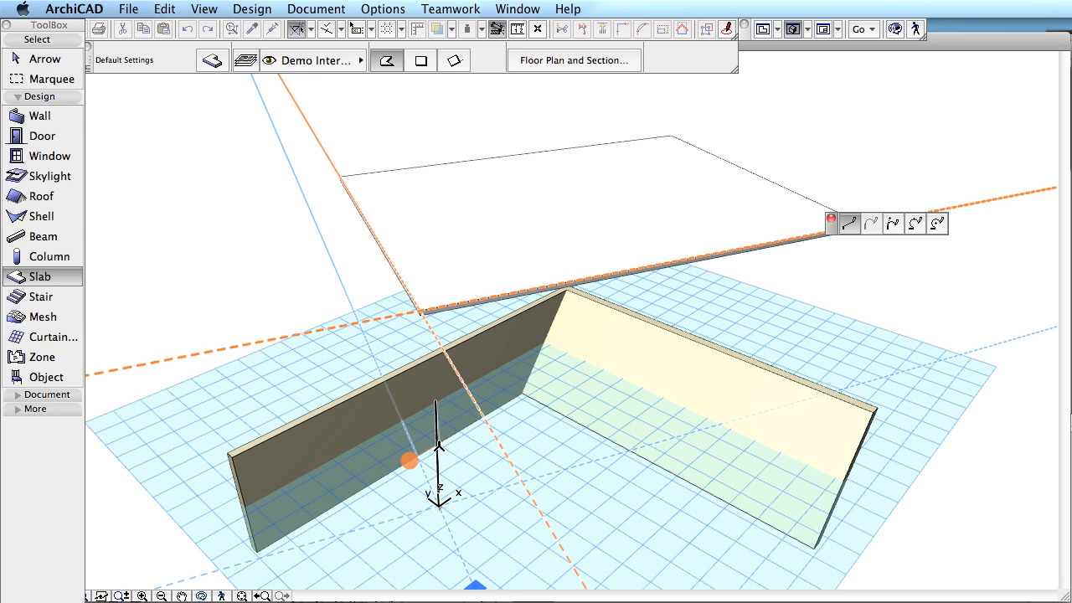
click(403, 421)
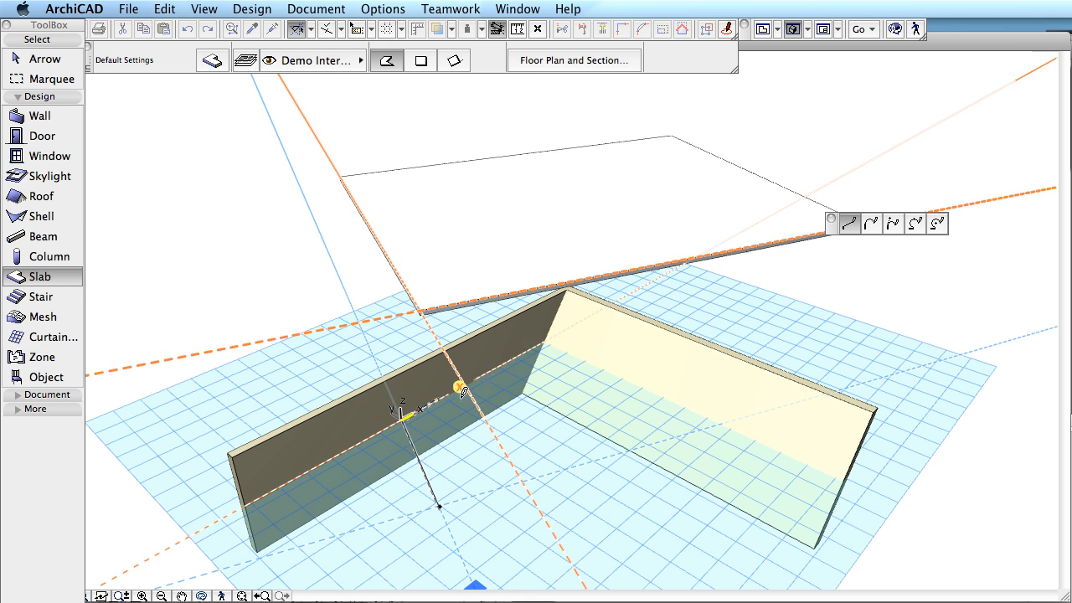
click(547, 338)
click(722, 423)
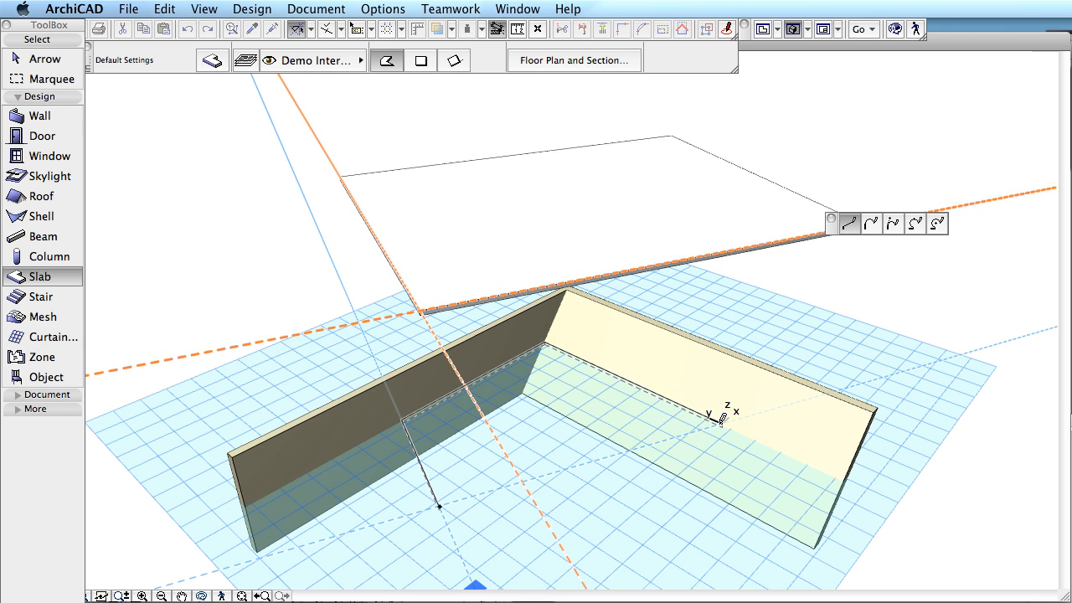
click(439, 501)
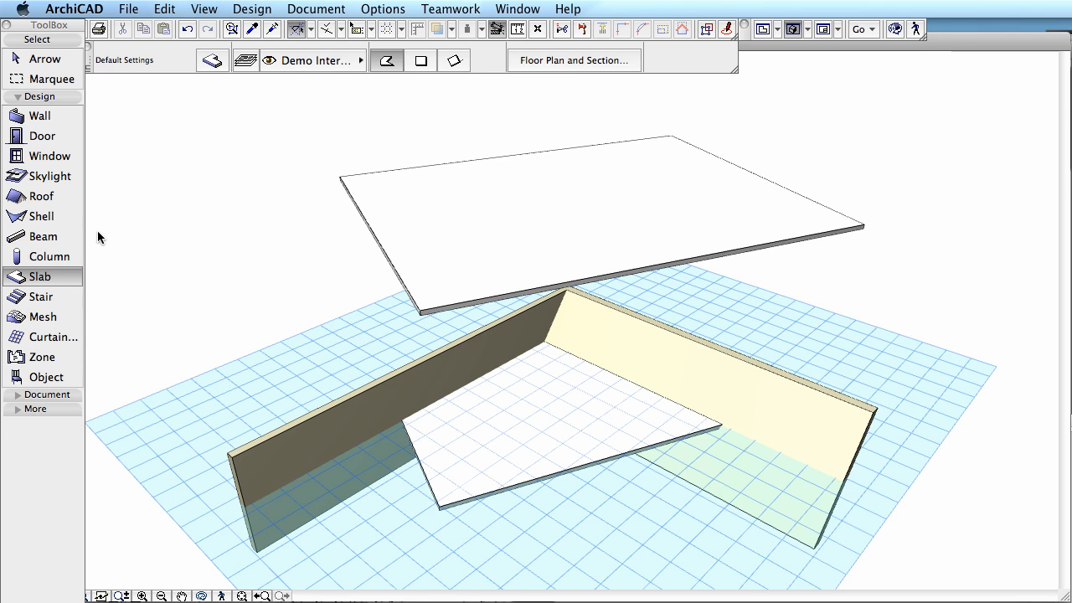
Step: Activate the Column tool and set its default base elevation to Project Zero to 4000
click(80, 255)
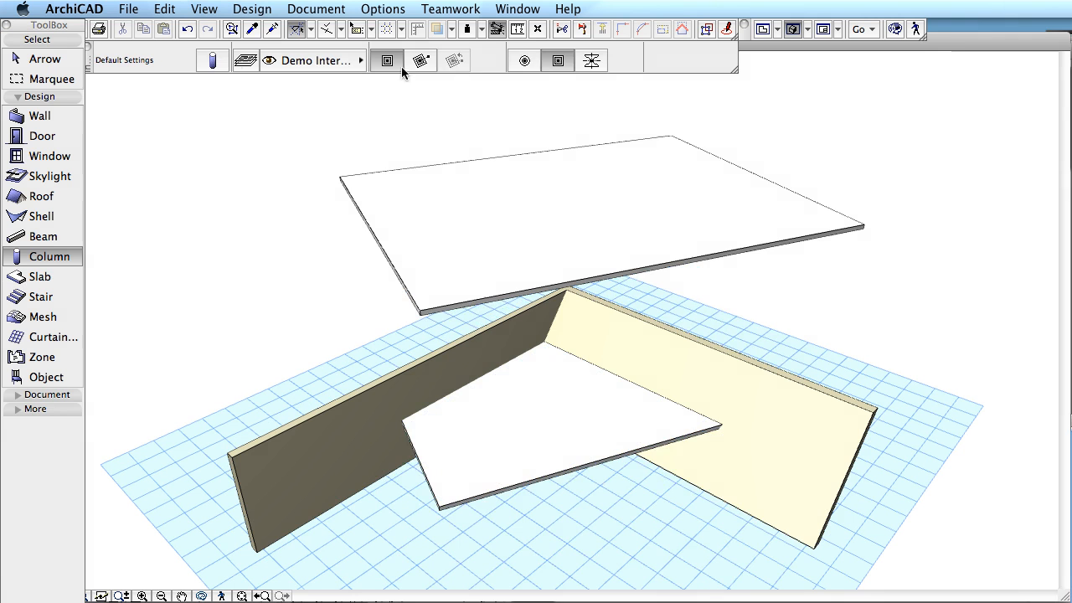
click(213, 60)
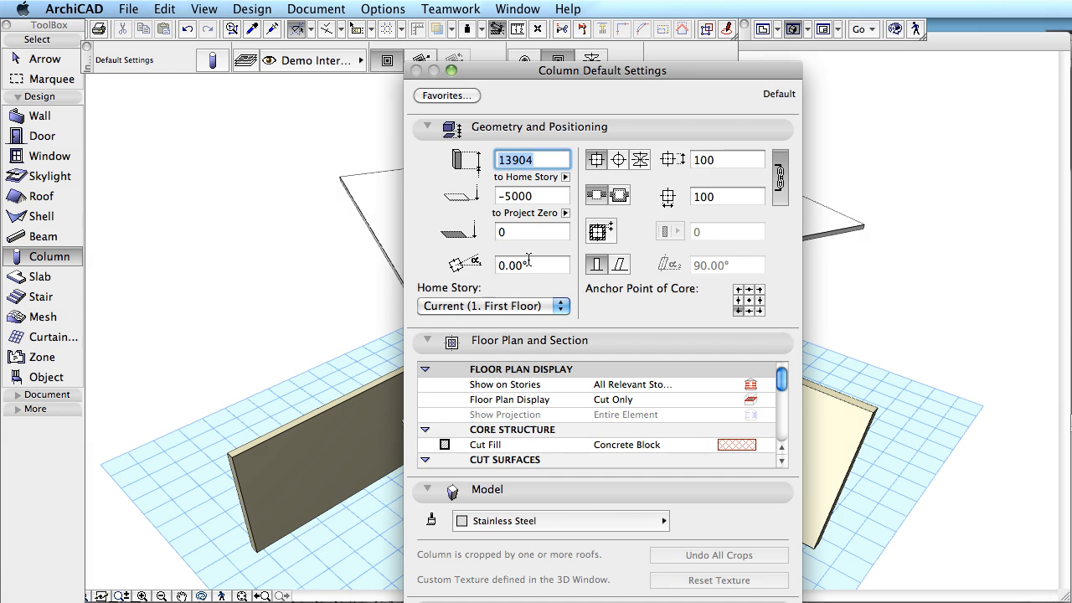
click(517, 233)
text(4000)
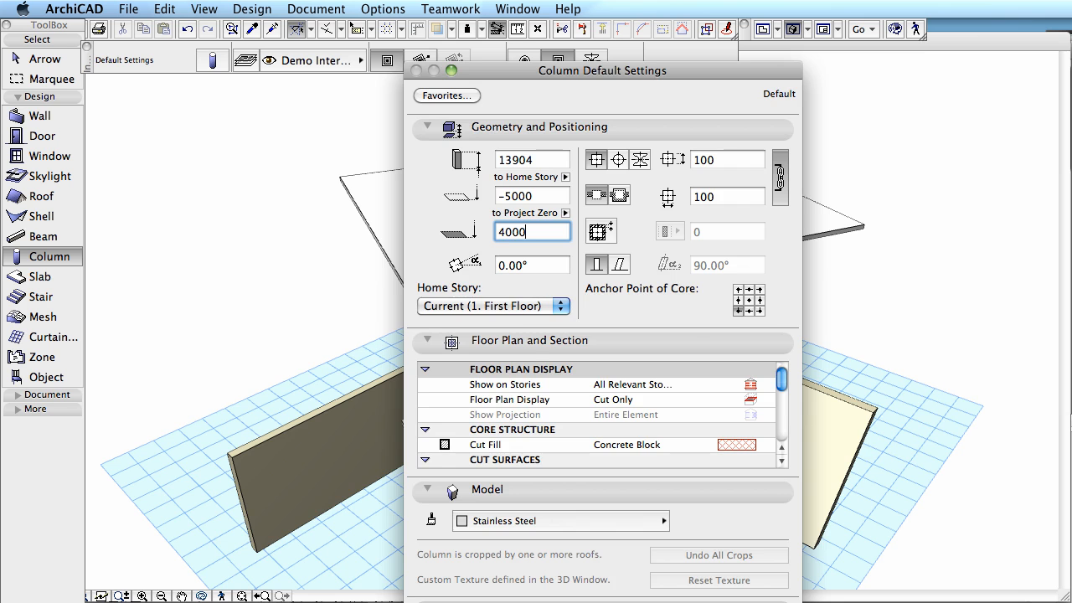
key(Return)
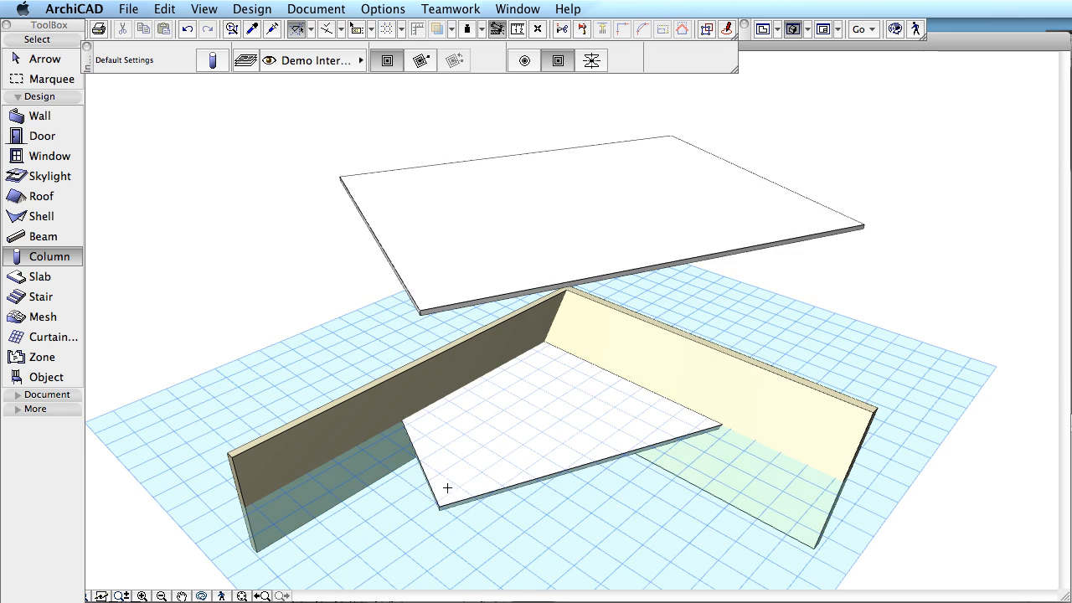
Step: Place a column at the lower slab's front corner and inspect where it meets the upper slab
click(440, 503)
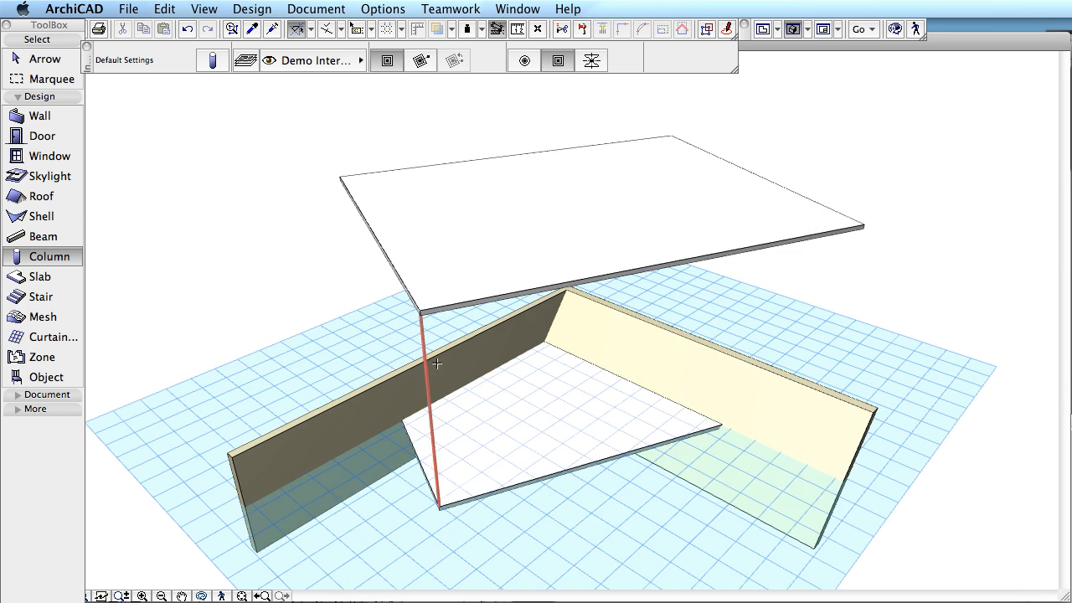
scroll(407, 311, up, 5)
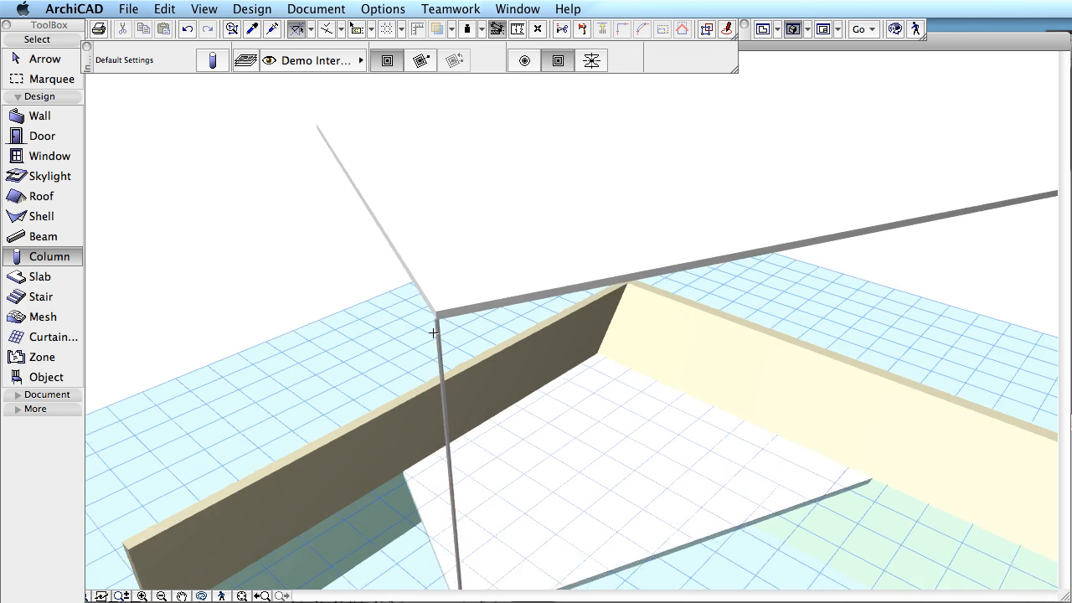
scroll(433, 332, down, 5)
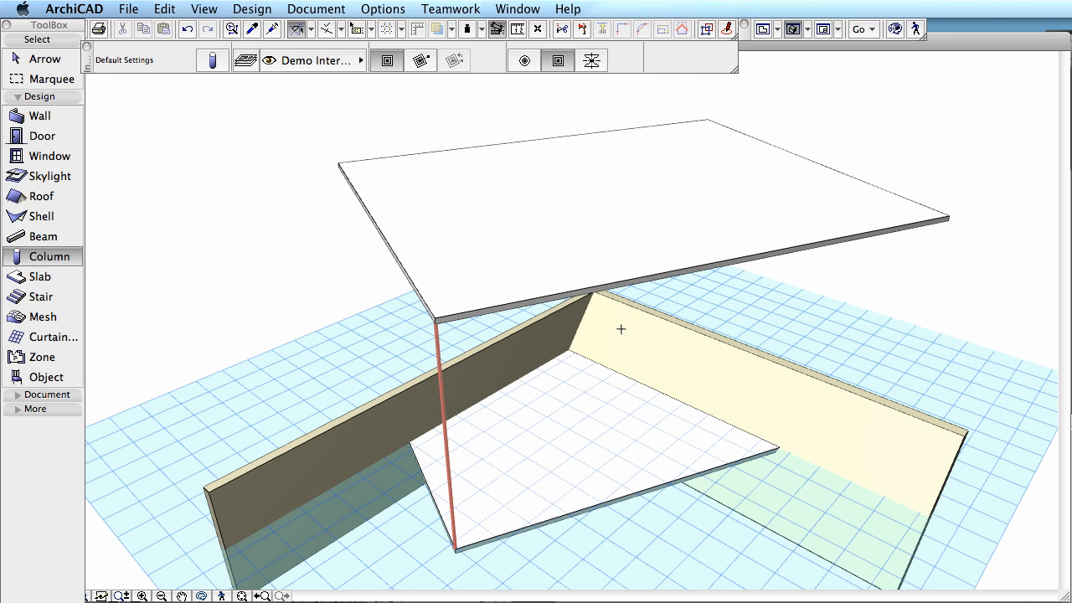
Step: Select the walls around the lower slab to examine how the elements meet
scroll(621, 329, up, 3)
click(553, 382)
click(539, 338)
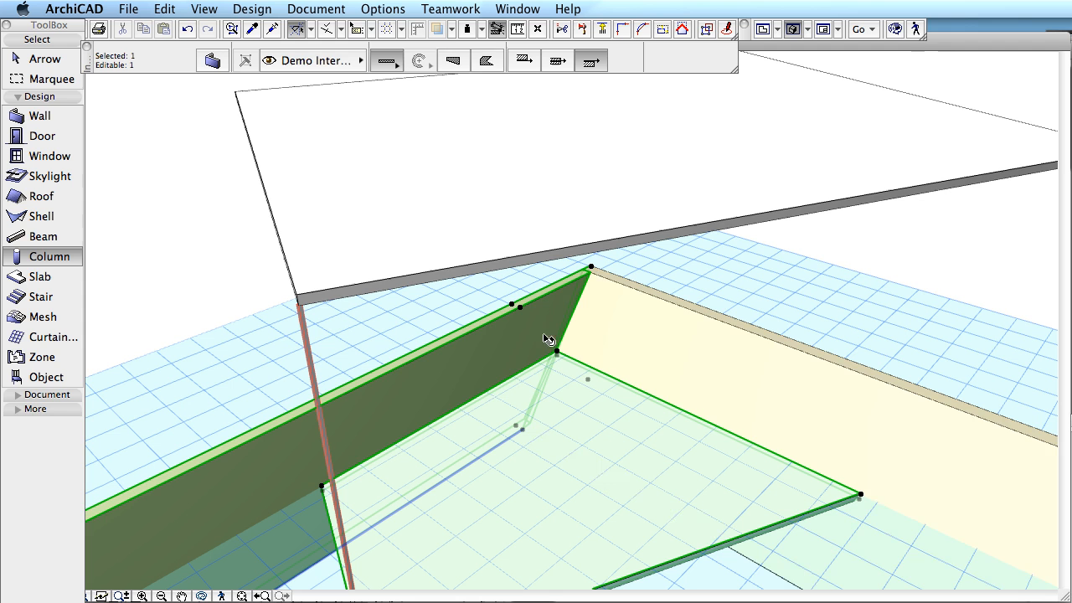
shift+click(642, 338)
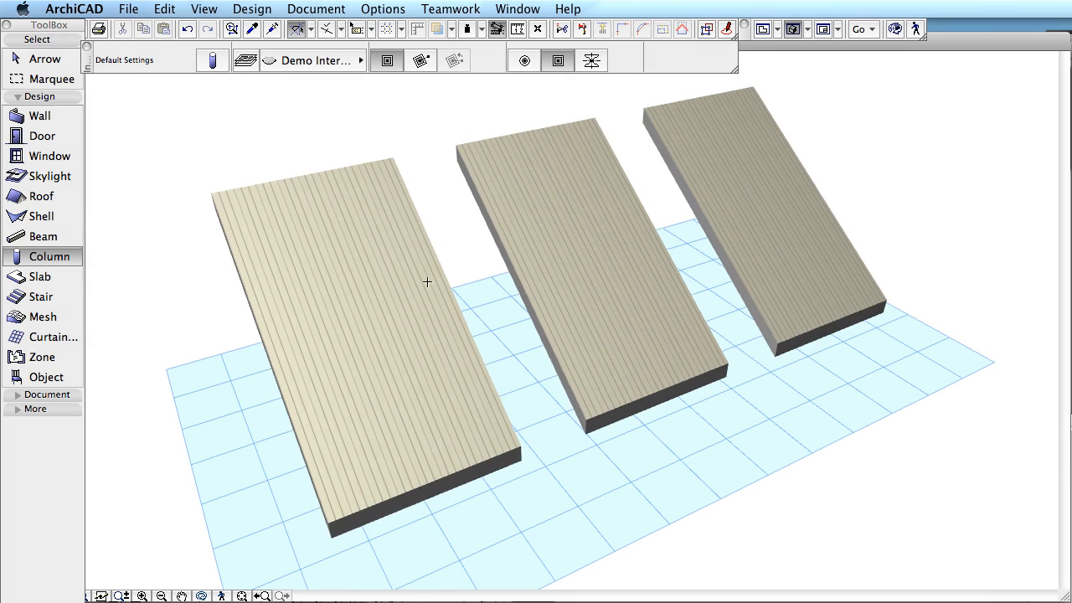
Step: Turn on grid snapping and the coordinate tracker for the view with the three sloped roofs
mouse_move(430, 236)
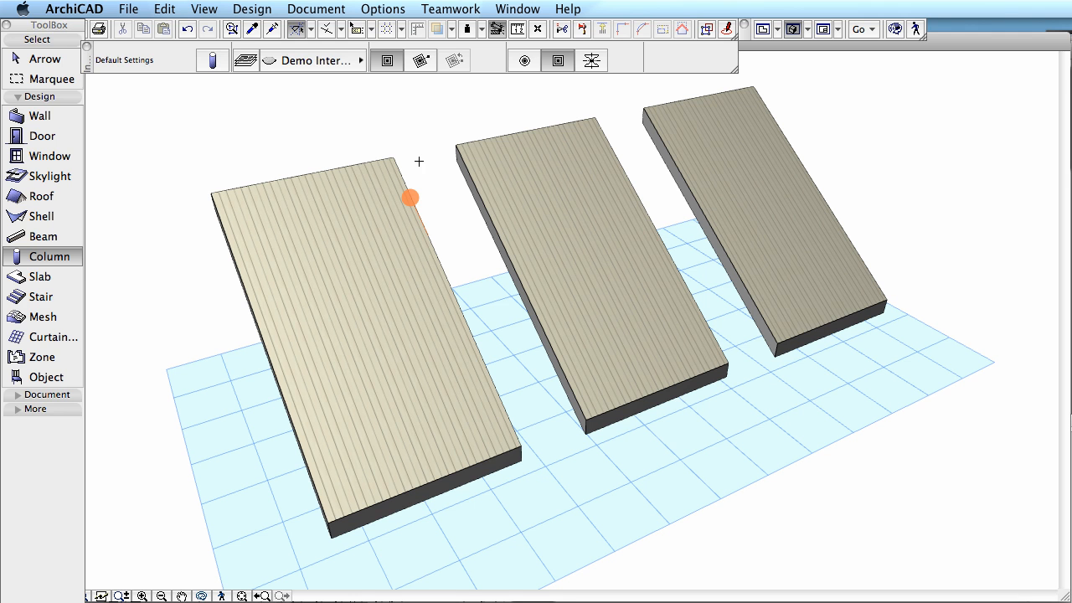
click(385, 29)
click(356, 29)
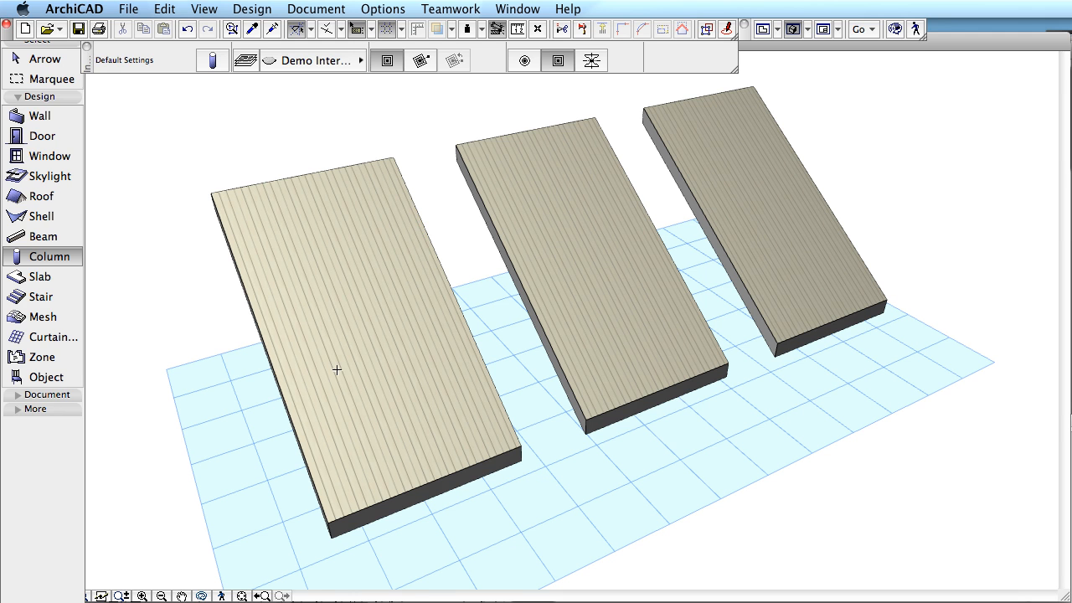
Step: Cut a rectangular opening of 2000 by 4000 into the first roof, drawn on its sloped plane with the Roof tool
click(37, 58)
click(272, 224)
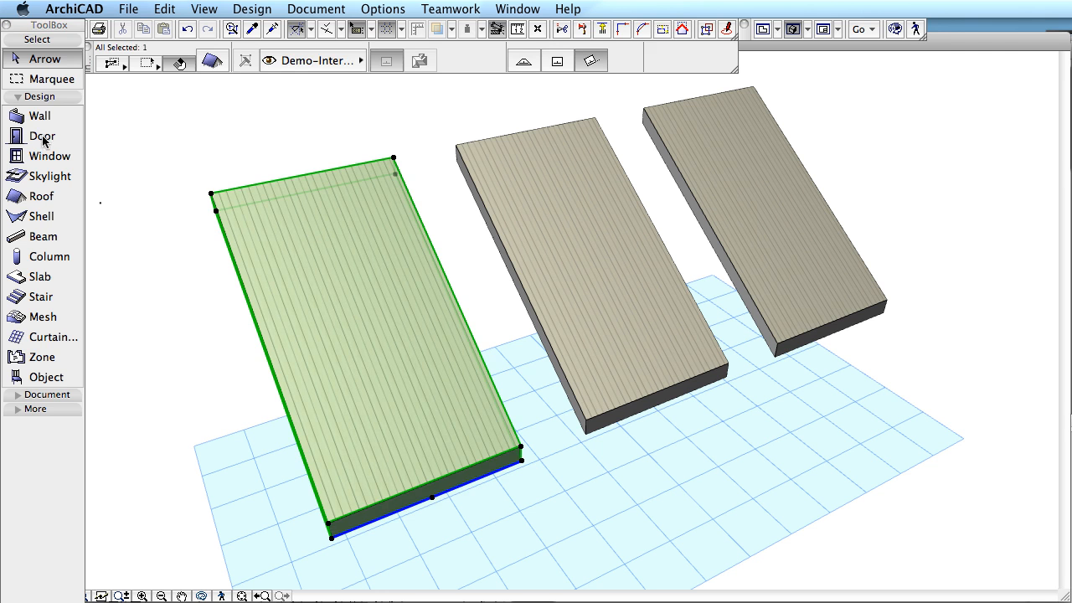
click(42, 196)
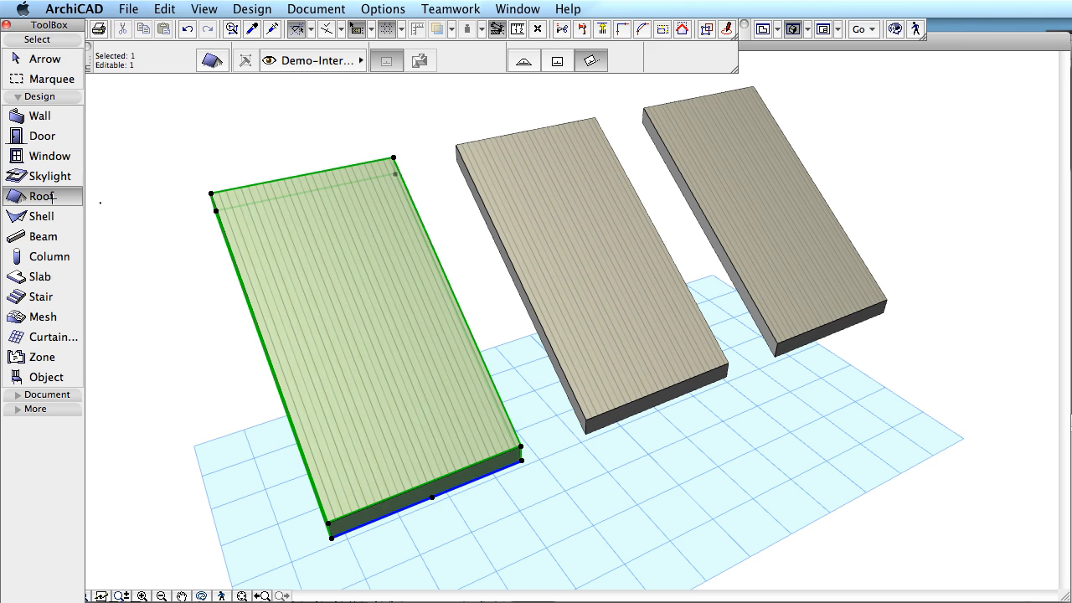
click(354, 432)
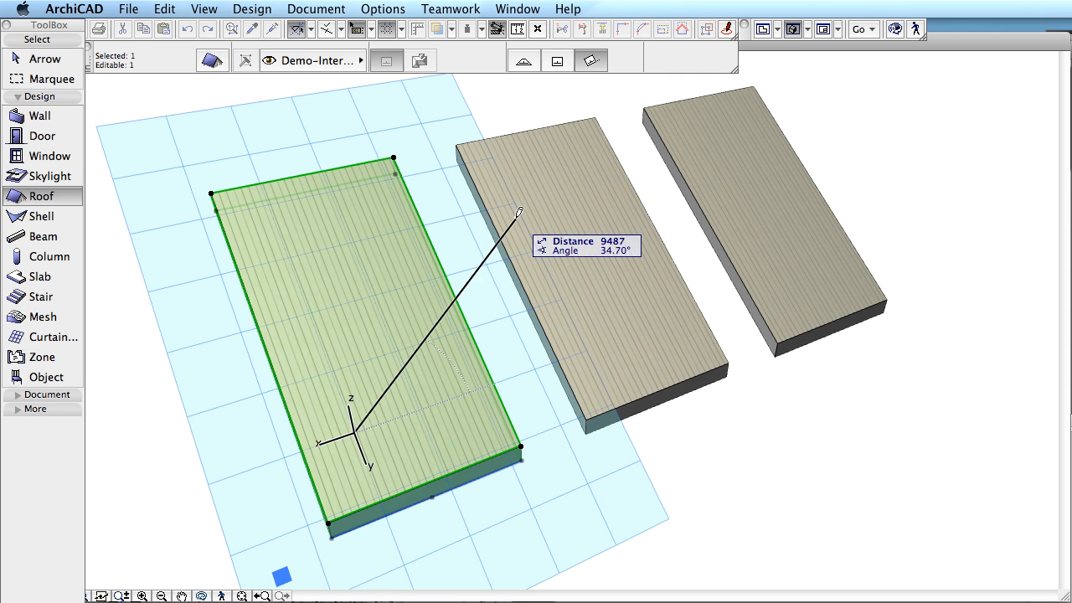
click(557, 62)
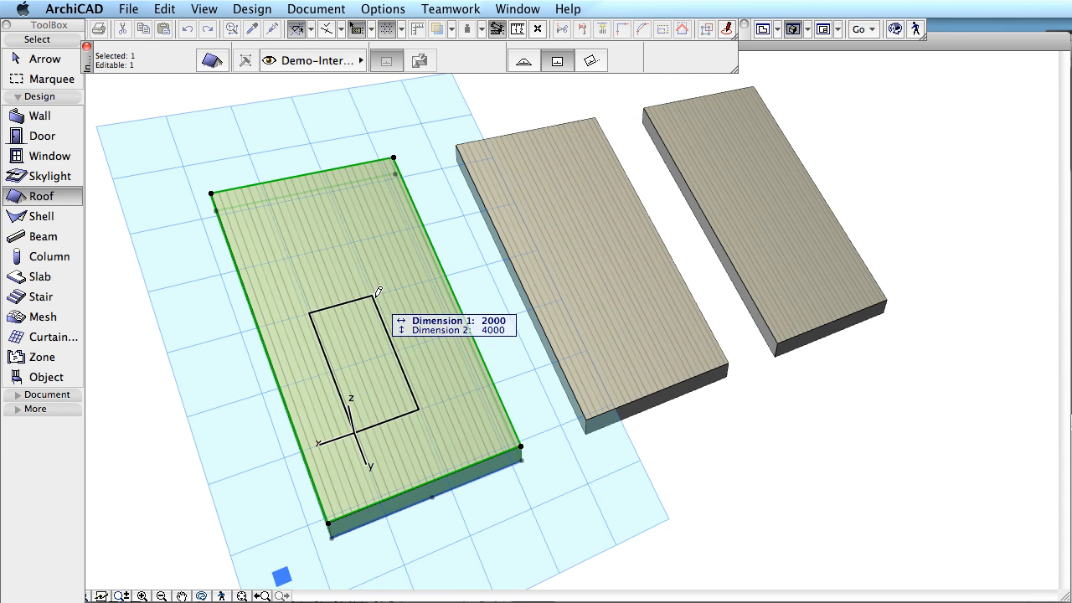
click(375, 296)
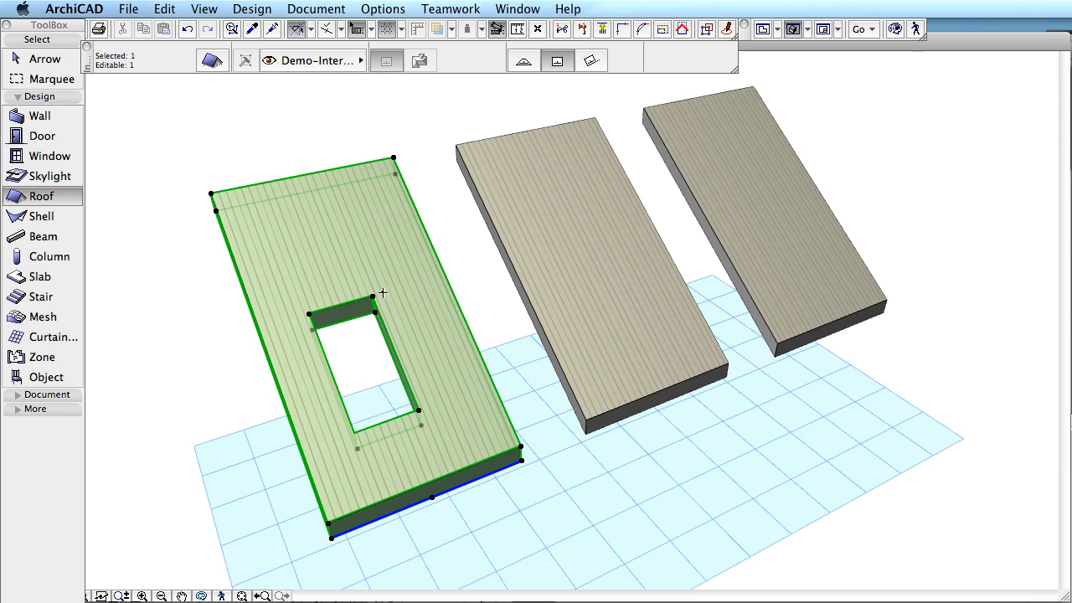
key(Escape)
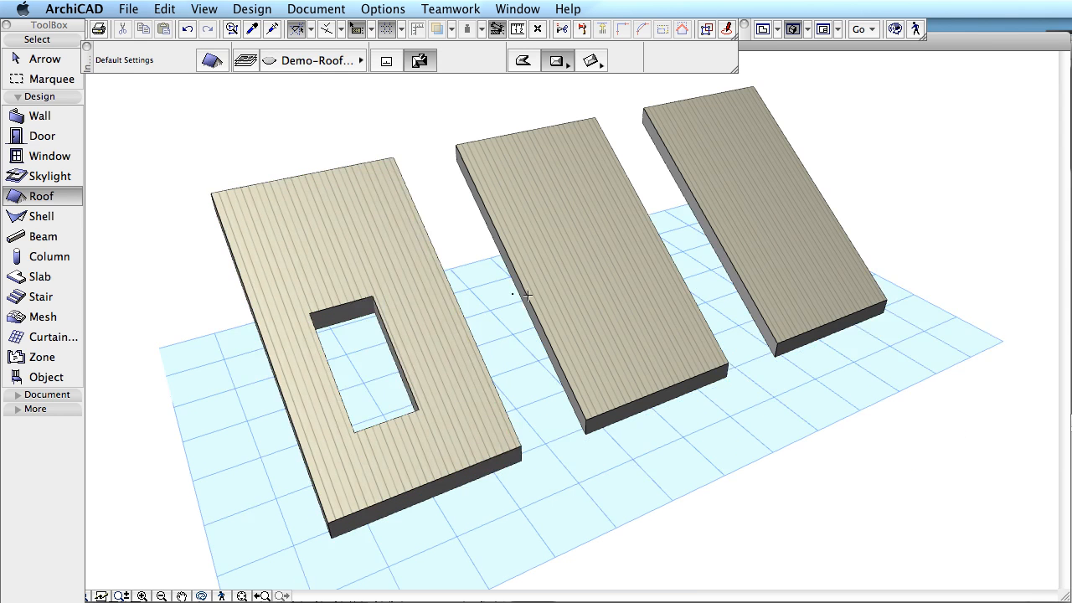
Step: Start a rectangular opening on the middle roof's surface and switch the editing plane to vertical
middle_drag(654, 343, 592, 361)
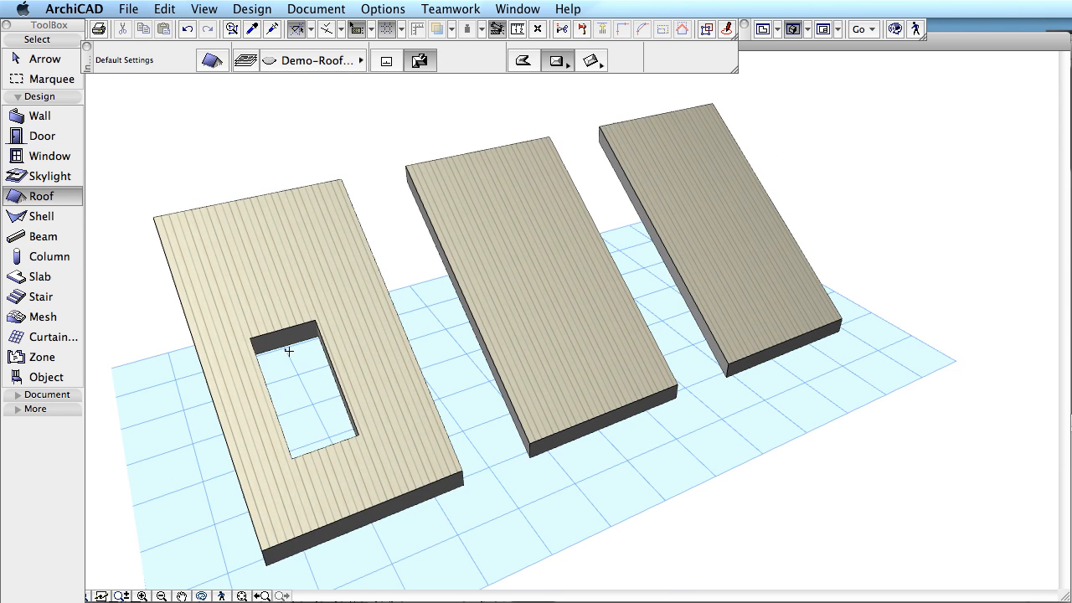
click(533, 268)
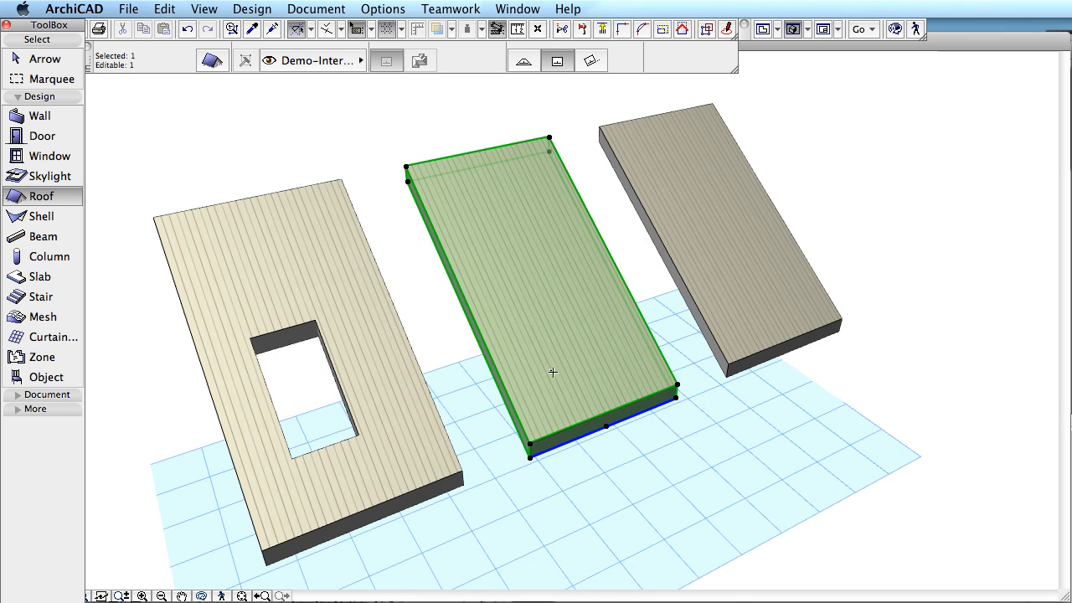
click(554, 373)
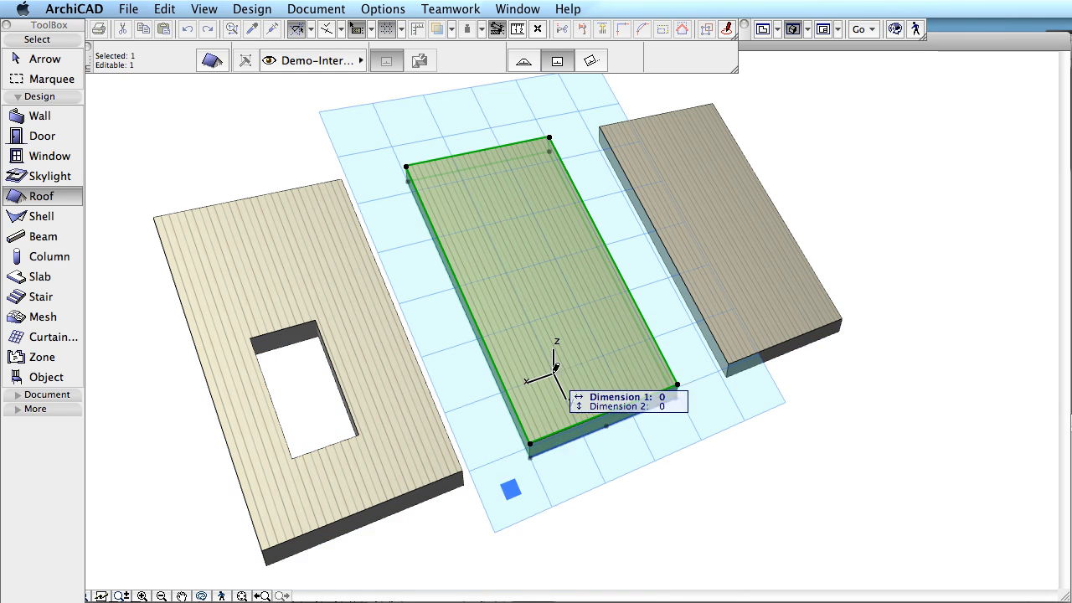
click(508, 489)
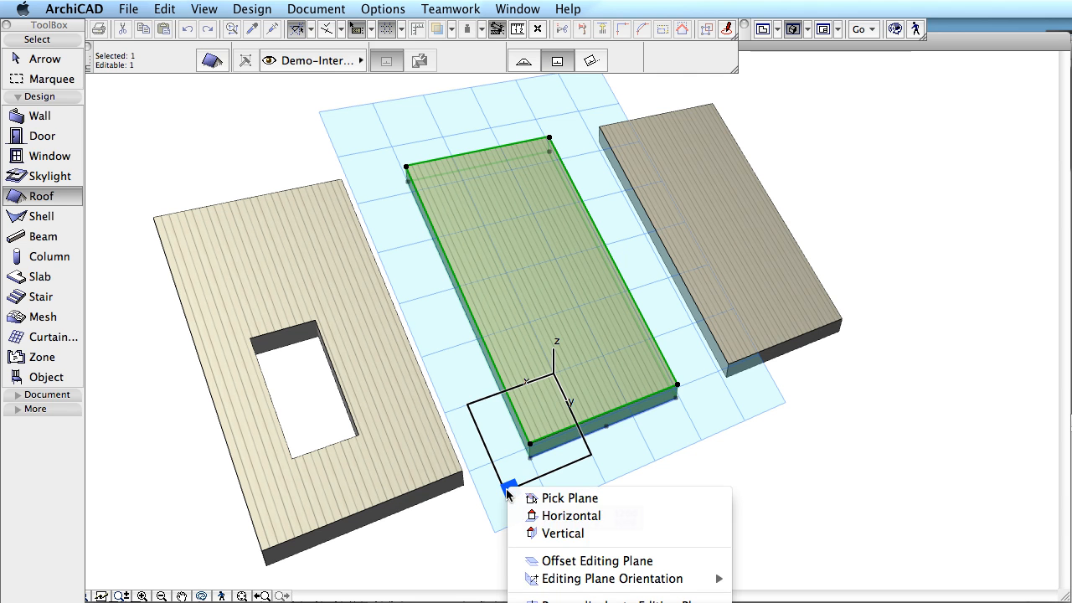
click(591, 536)
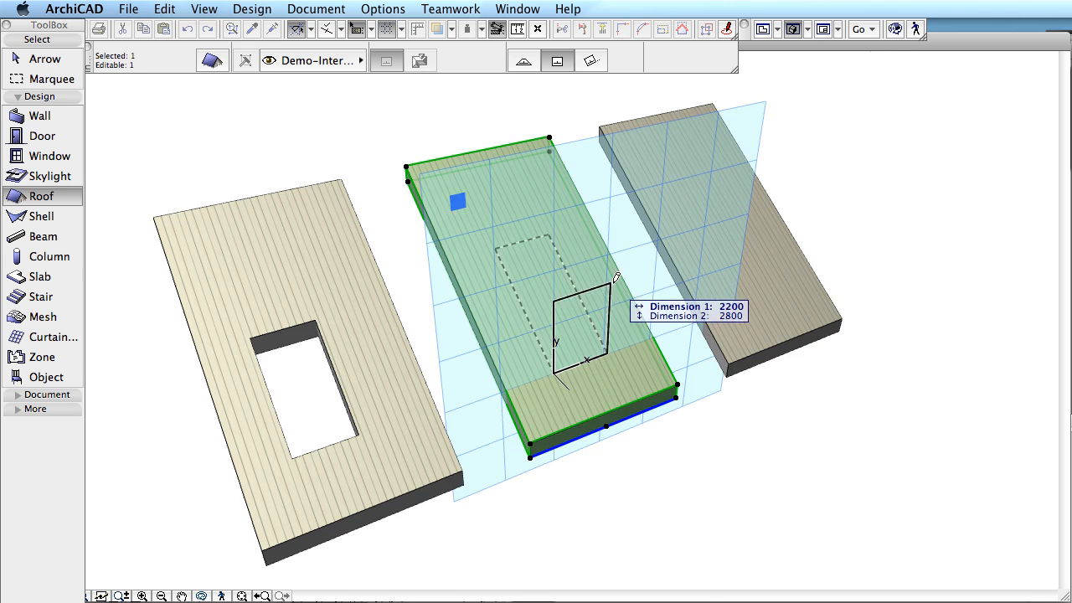
Step: Complete the middle roof's opening as a 2000 by 4000 rectangle on the vertical plane and deselect the roof
scroll(609, 256, up, 2)
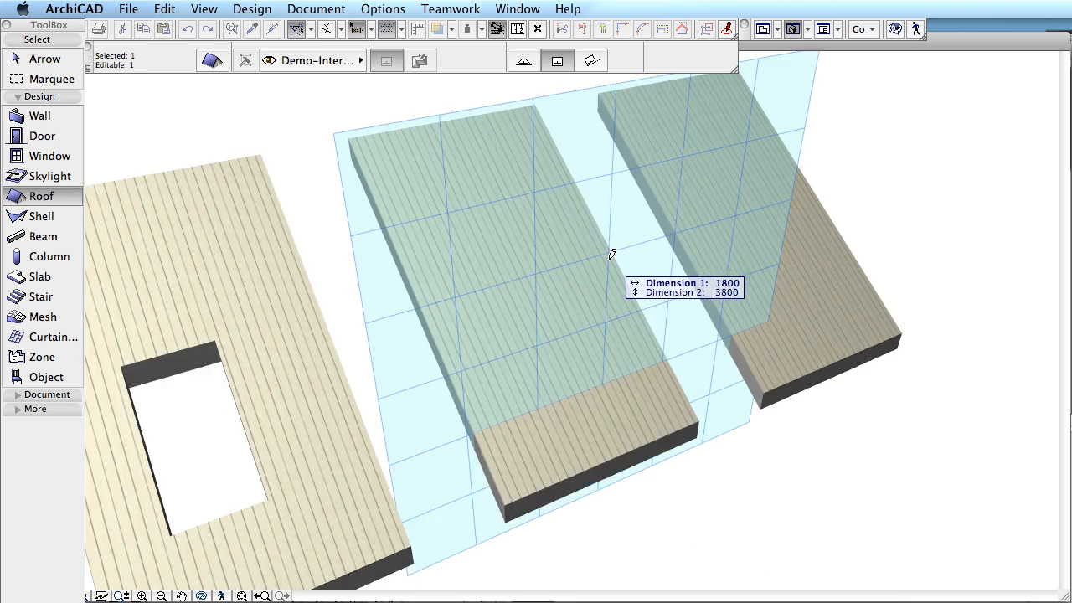
scroll(609, 256, up, 3)
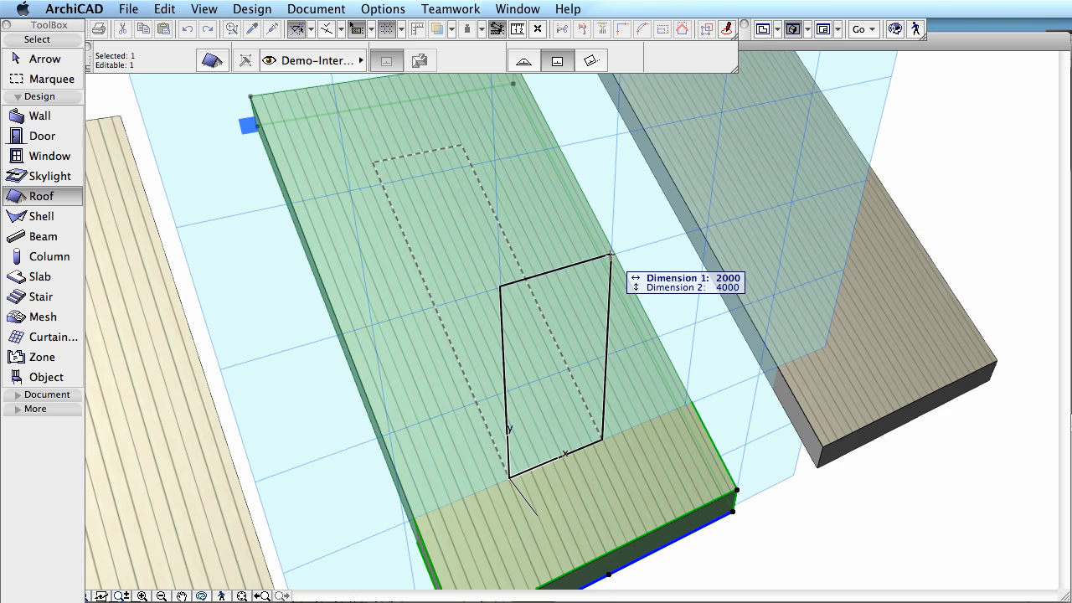
click(611, 256)
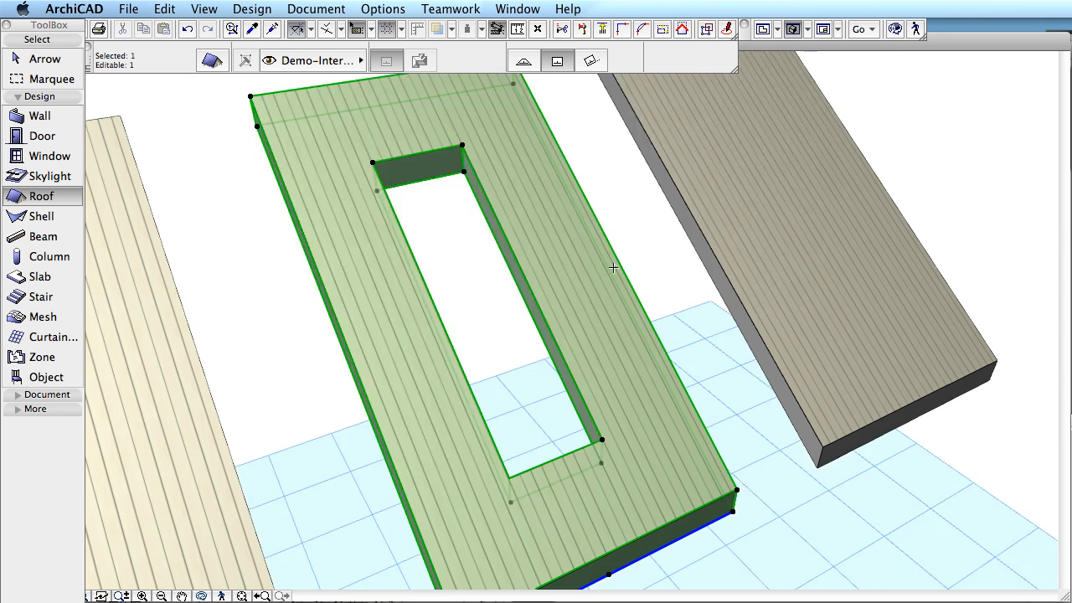
click(611, 276)
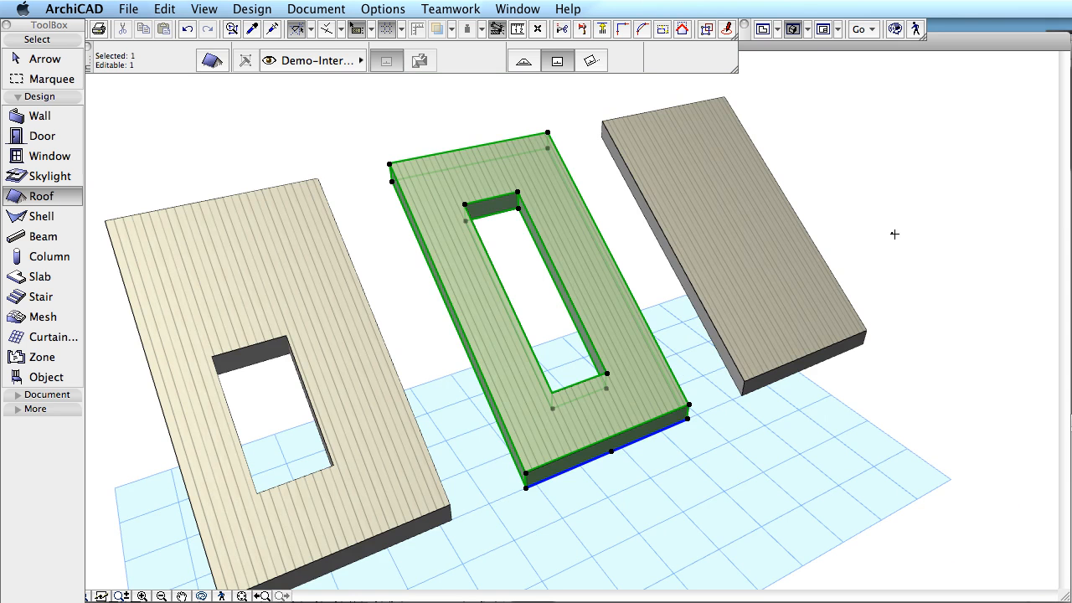
scroll(888, 264, down, 2)
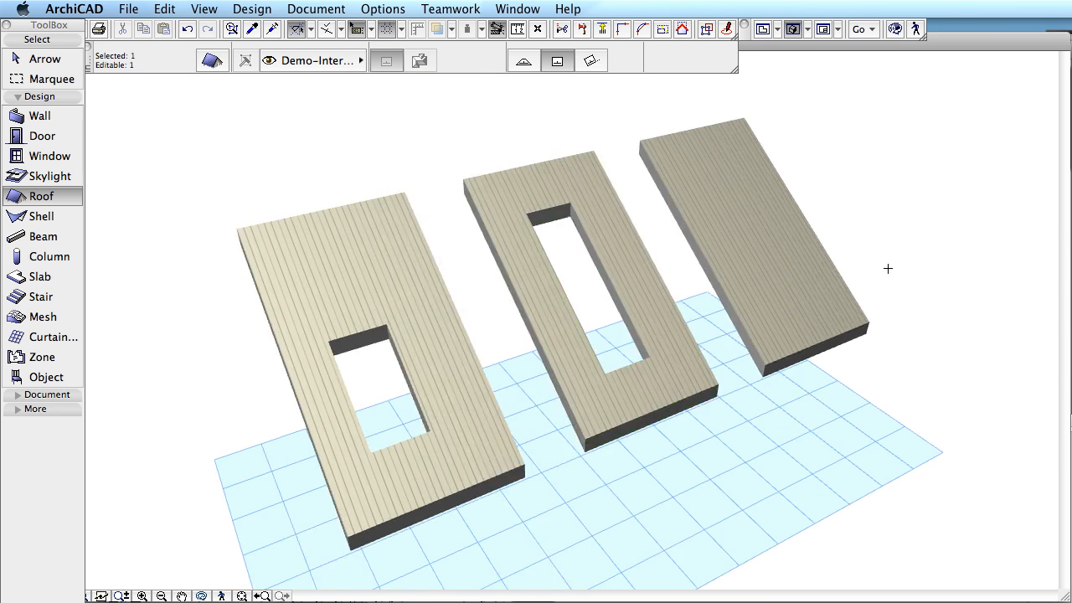
middle_drag(888, 270, 846, 294)
click(842, 289)
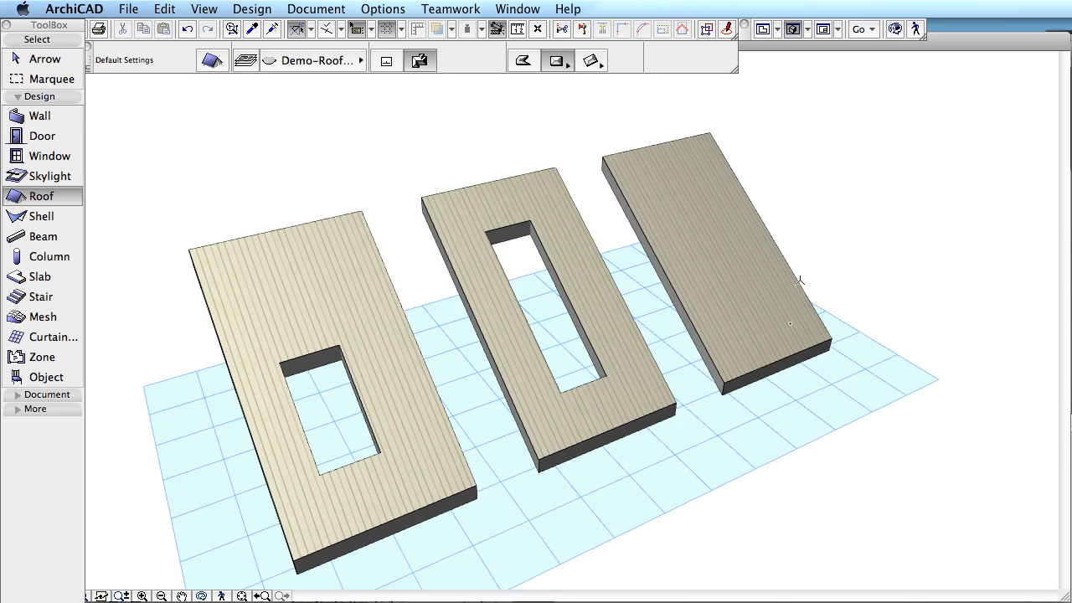
Step: Cut a rectangular opening into the third roof with the editing plane switched to horizontal and clear the leftover drawing guides
click(706, 280)
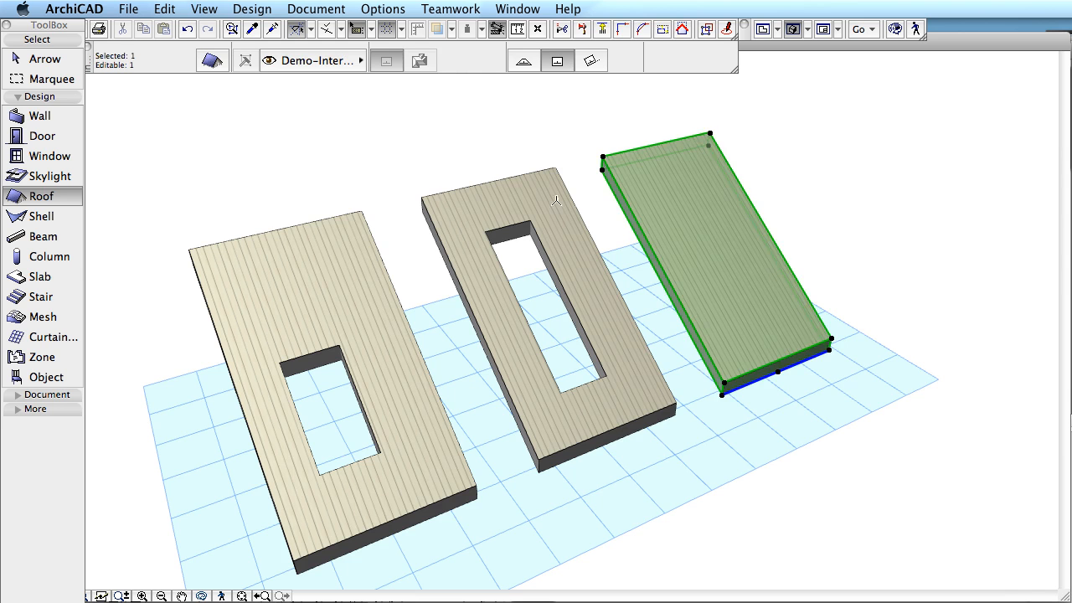
middle_drag(775, 261, 735, 299)
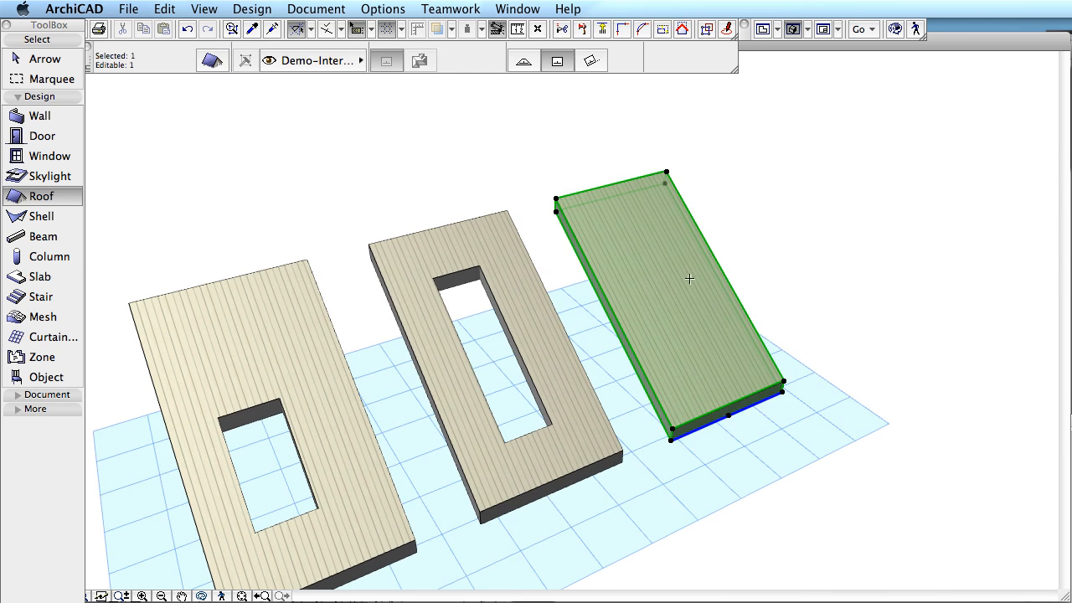
click(609, 249)
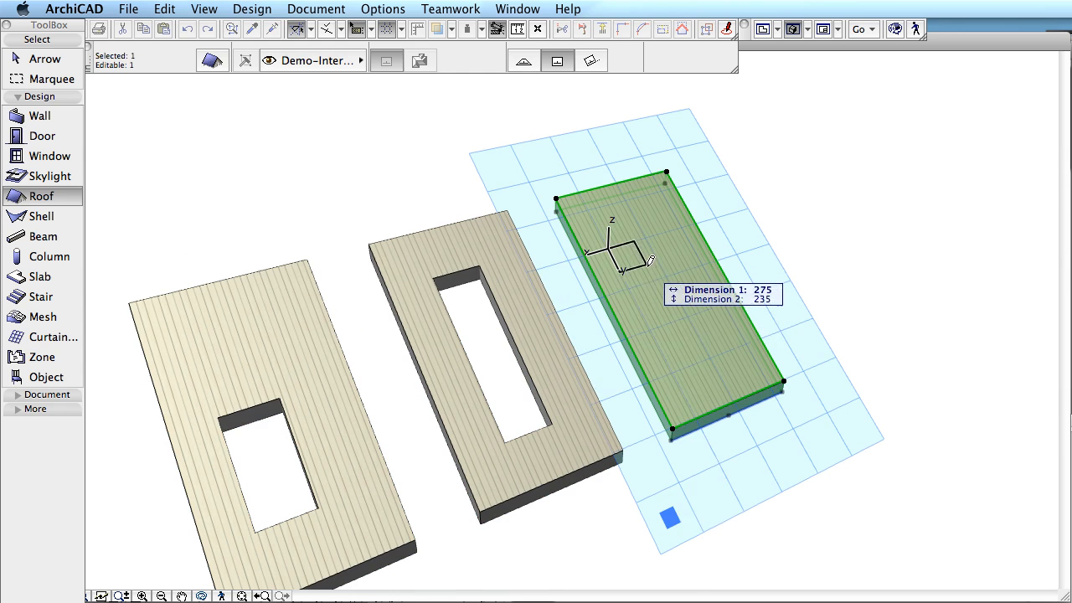
mouse_move(671, 524)
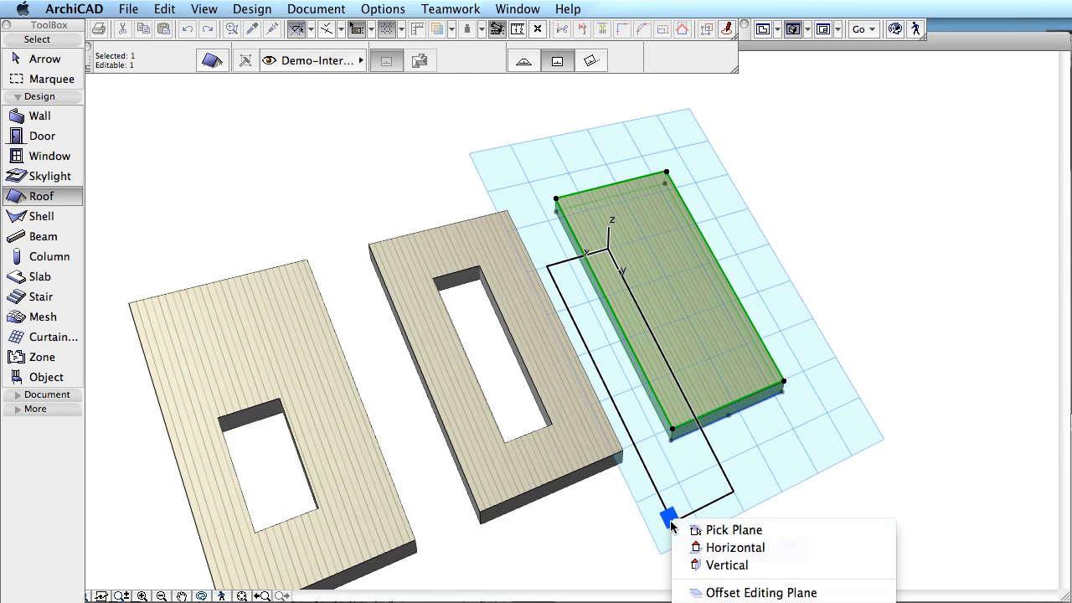
click(729, 551)
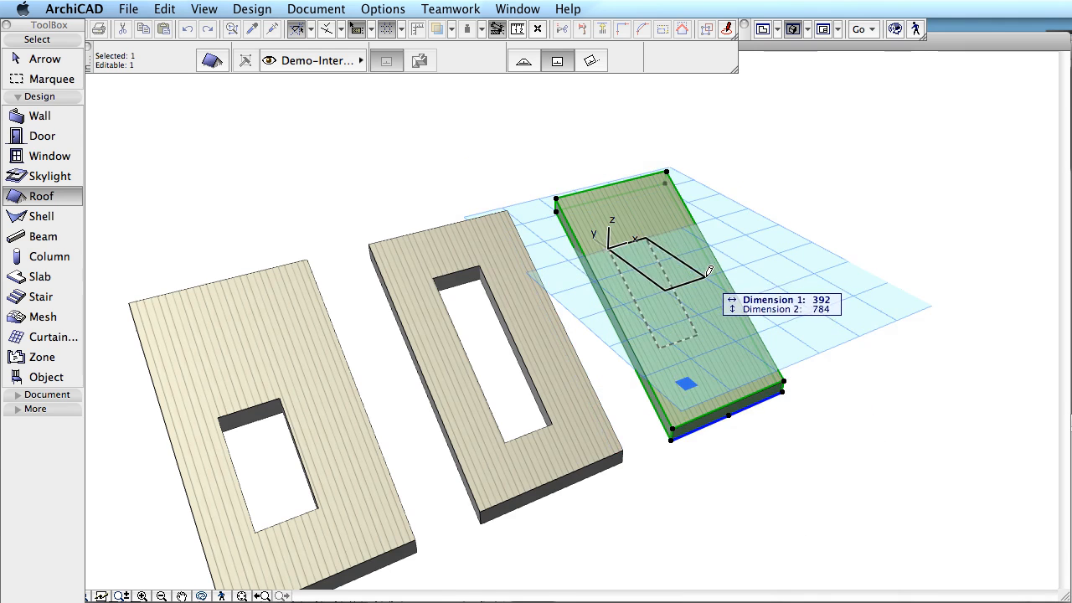
scroll(702, 262, up, 5)
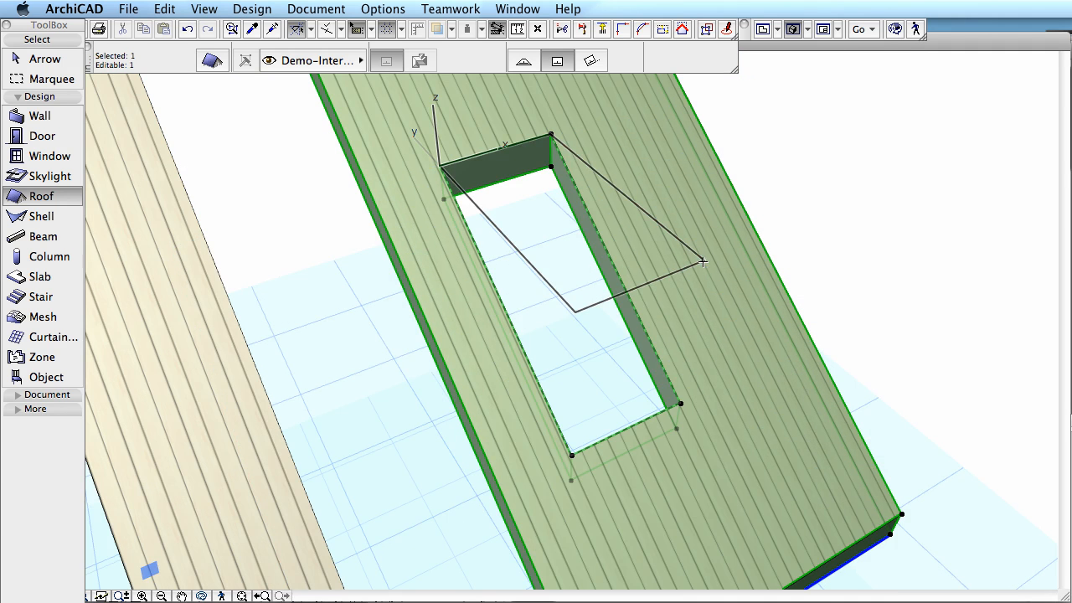
key(Escape)
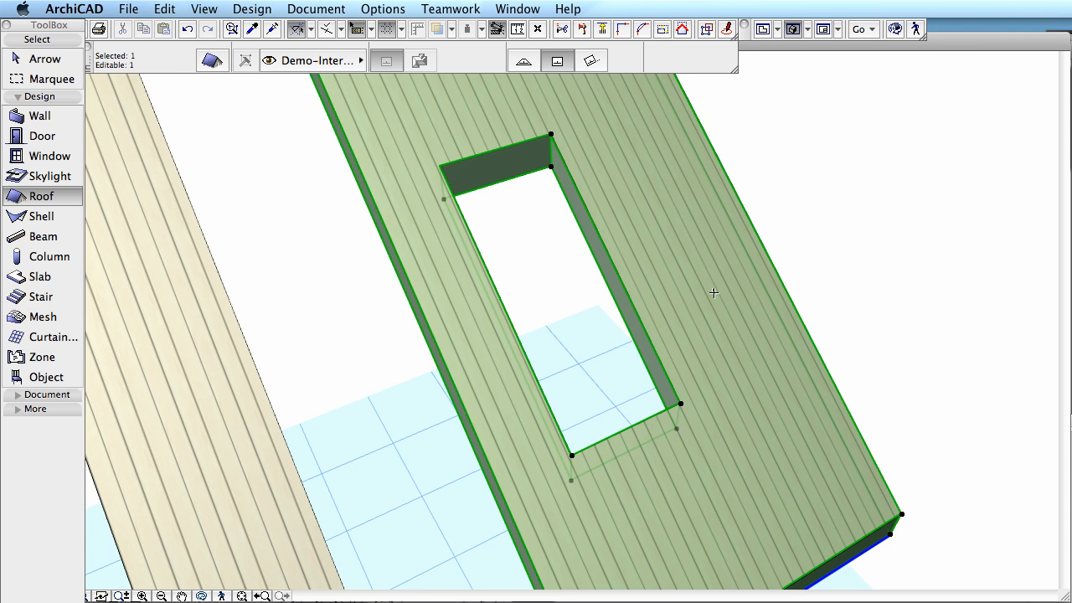
scroll(713, 292, down, 5)
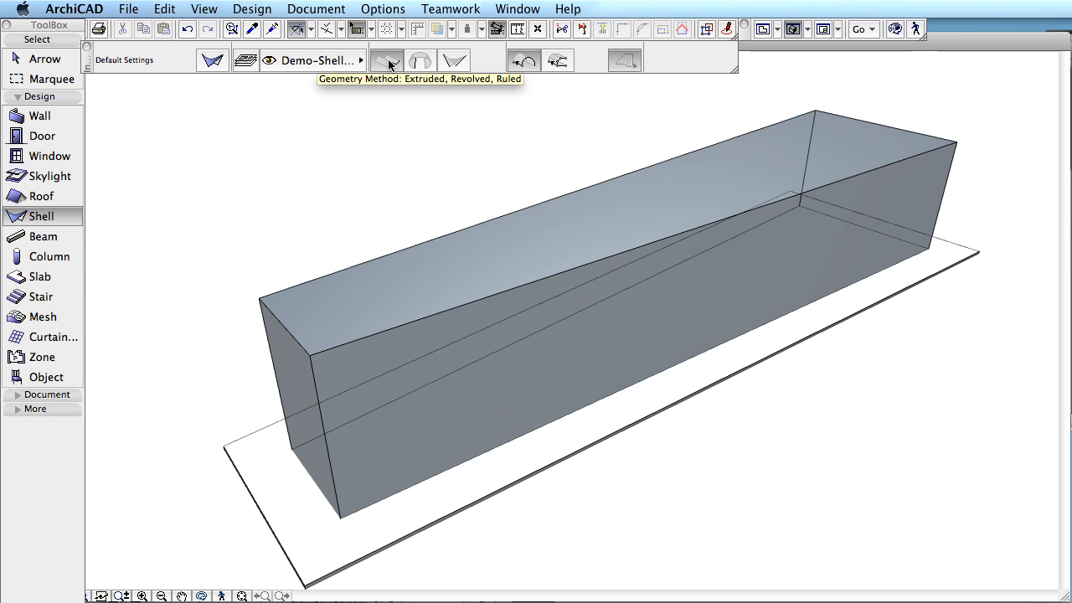
Step: Start an extruded shell profile with the detailed construction method: a slanted segment about 10150 long and an arc on the box's long face
click(558, 62)
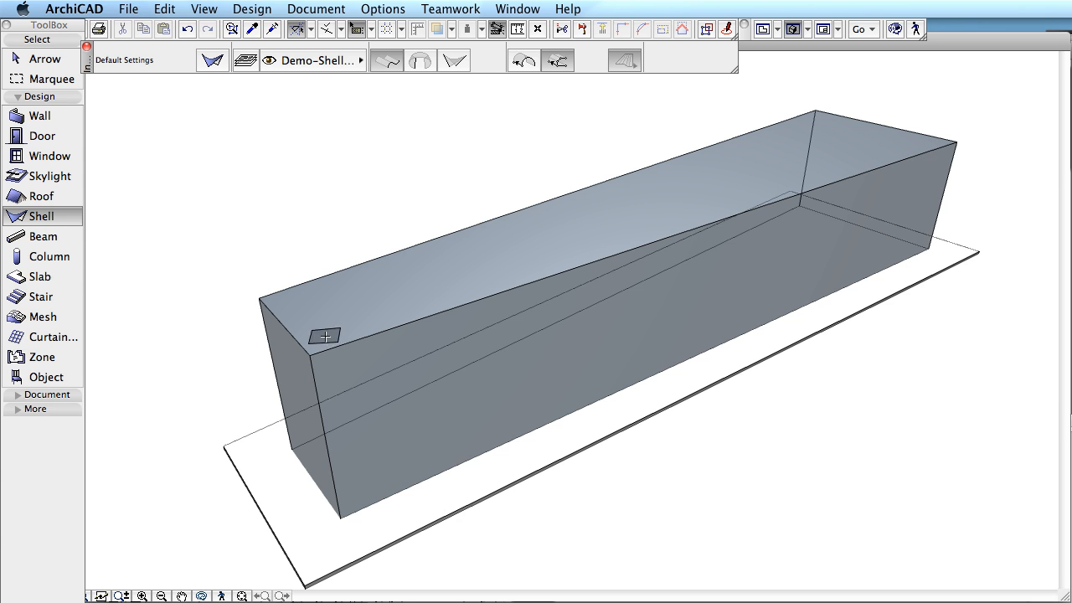
click(369, 480)
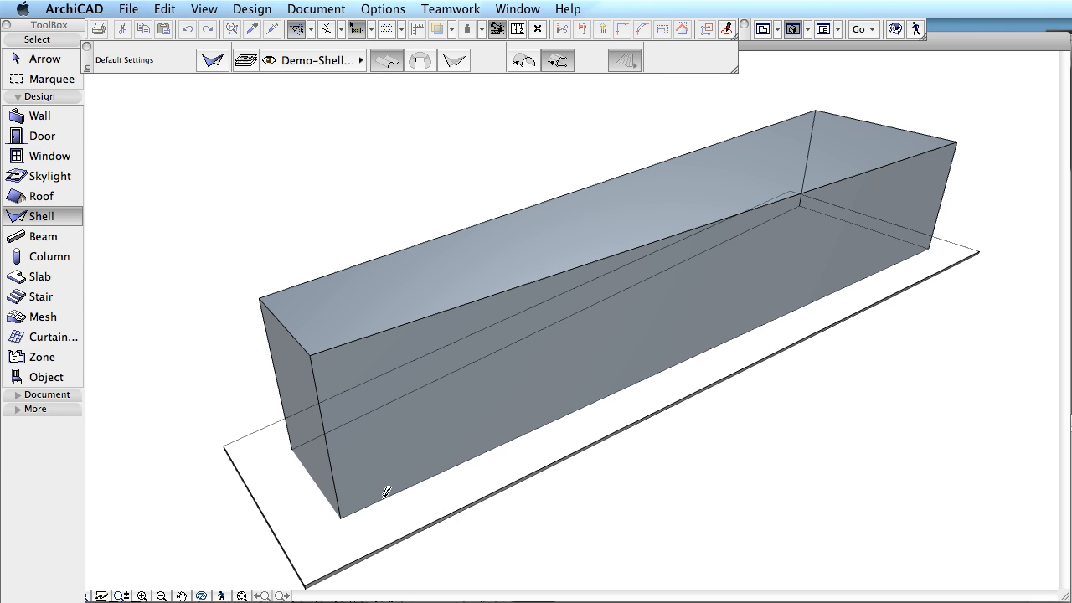
click(382, 498)
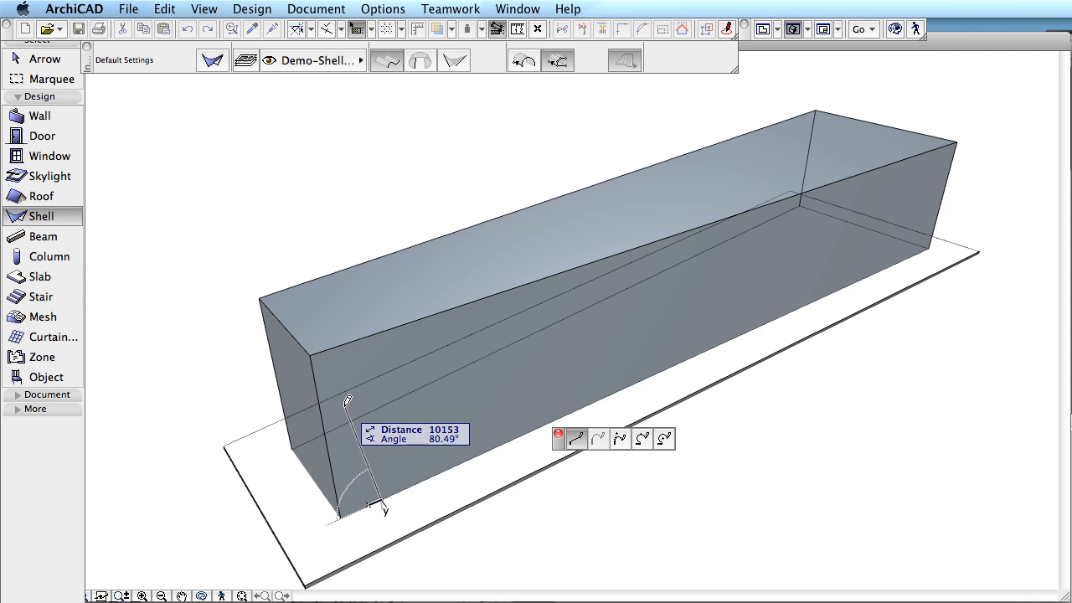
click(345, 408)
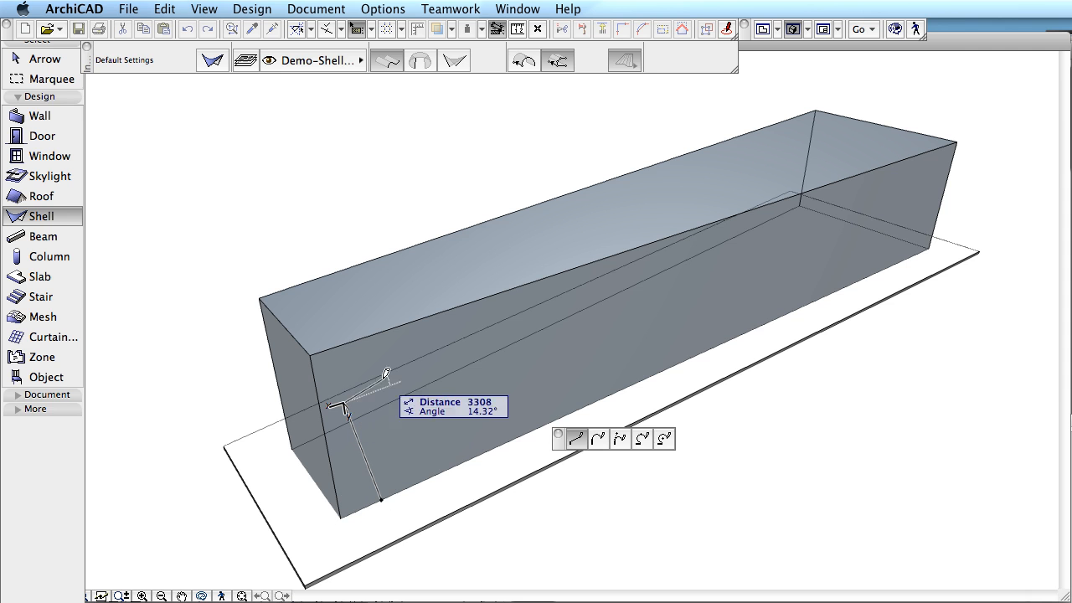
click(618, 439)
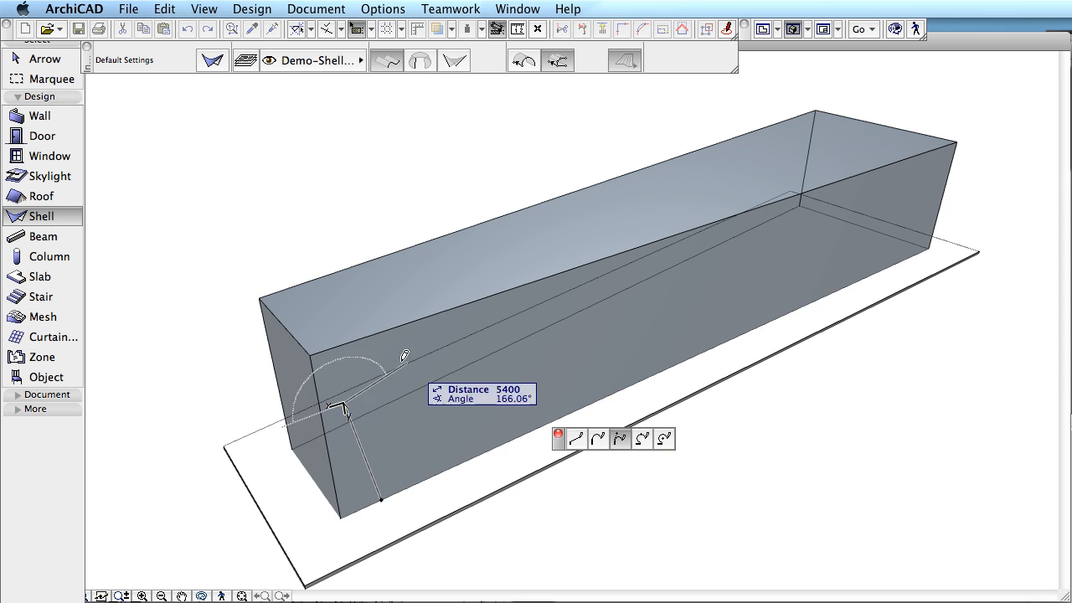
click(552, 342)
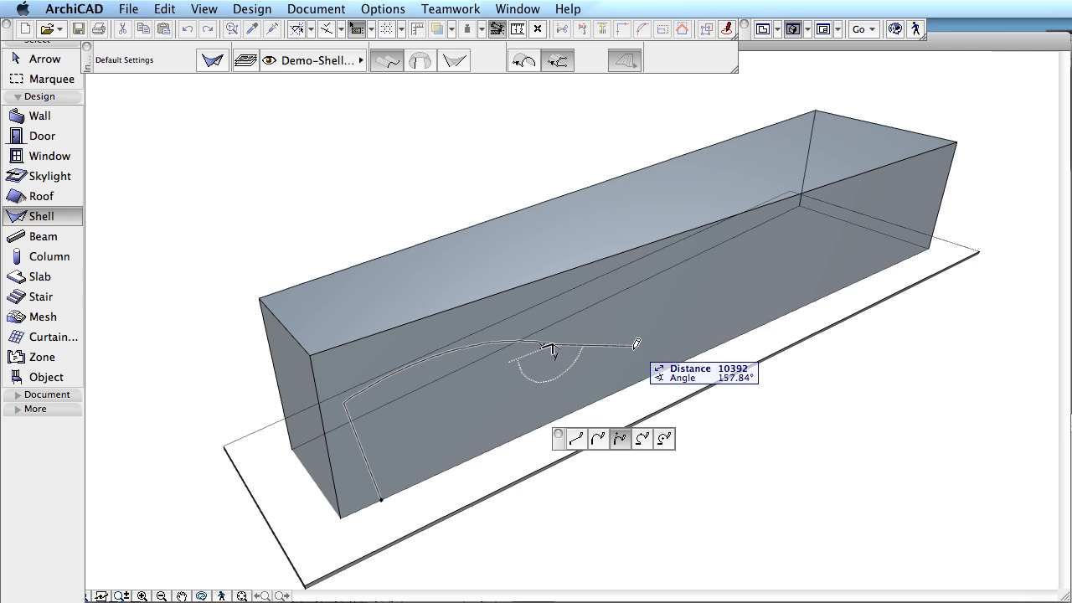
Step: Continue the shell profile with a wave of tangential arcs up to the upper corner at the far end of the box
click(597, 441)
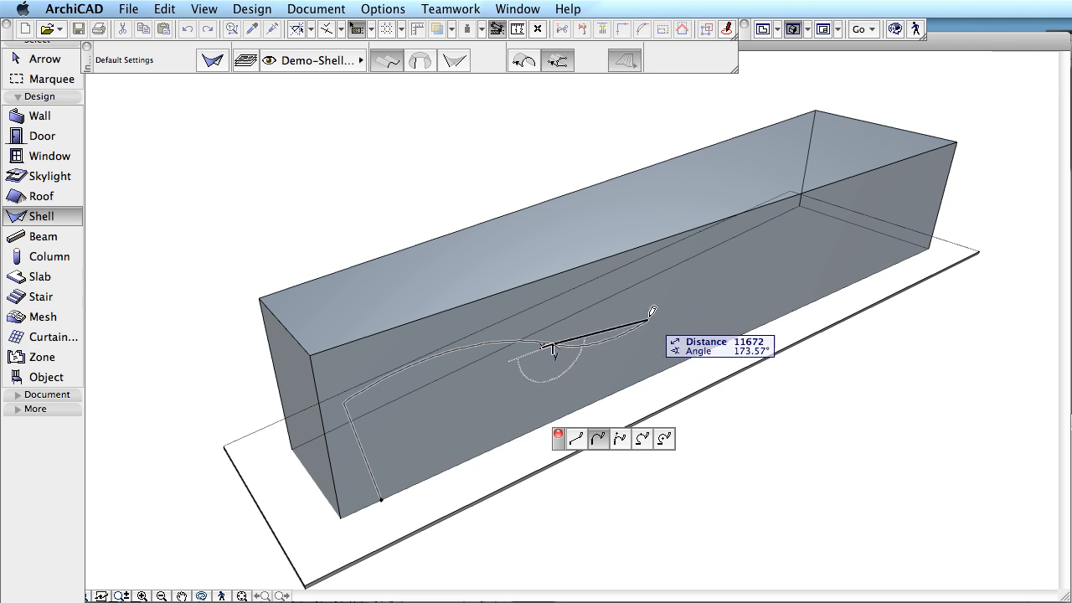
click(687, 285)
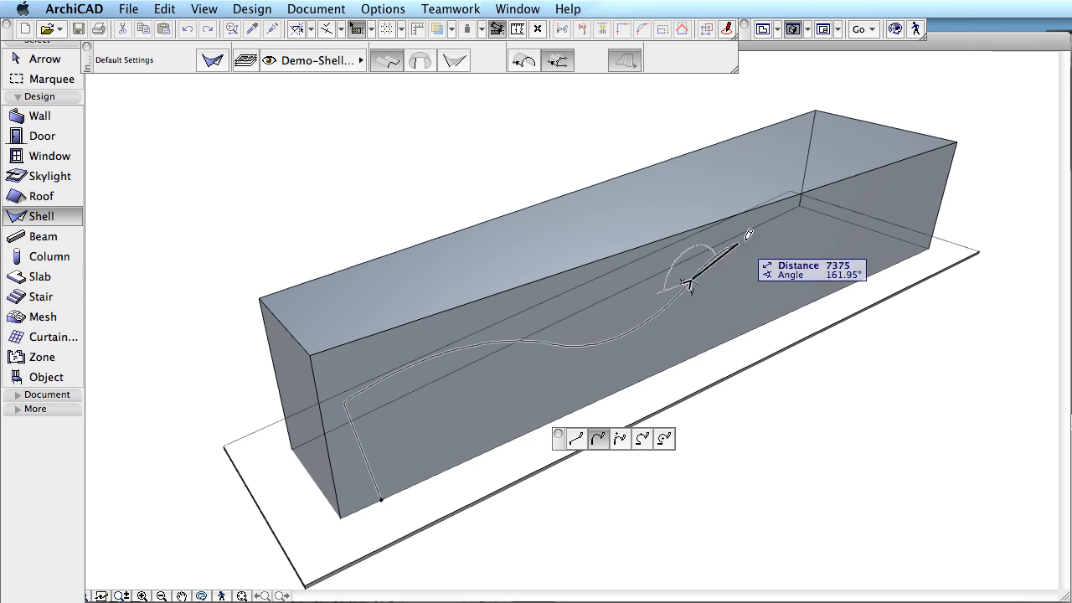
click(796, 239)
click(867, 208)
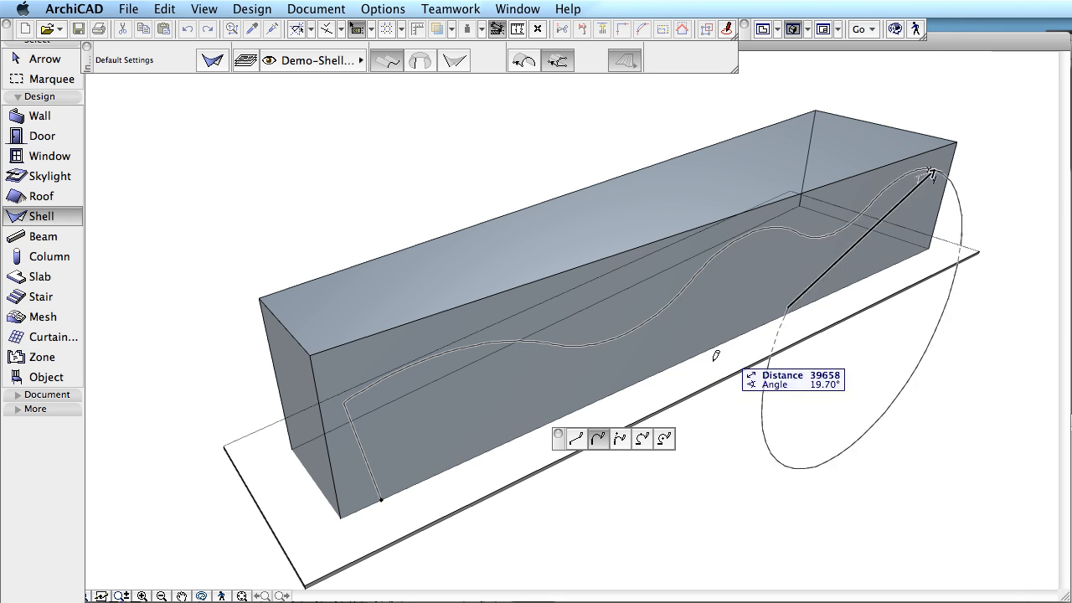
click(932, 171)
Step: Finish the profile with a straight segment about 13400 long down to the base and extrude the shell back through and past the box
click(582, 443)
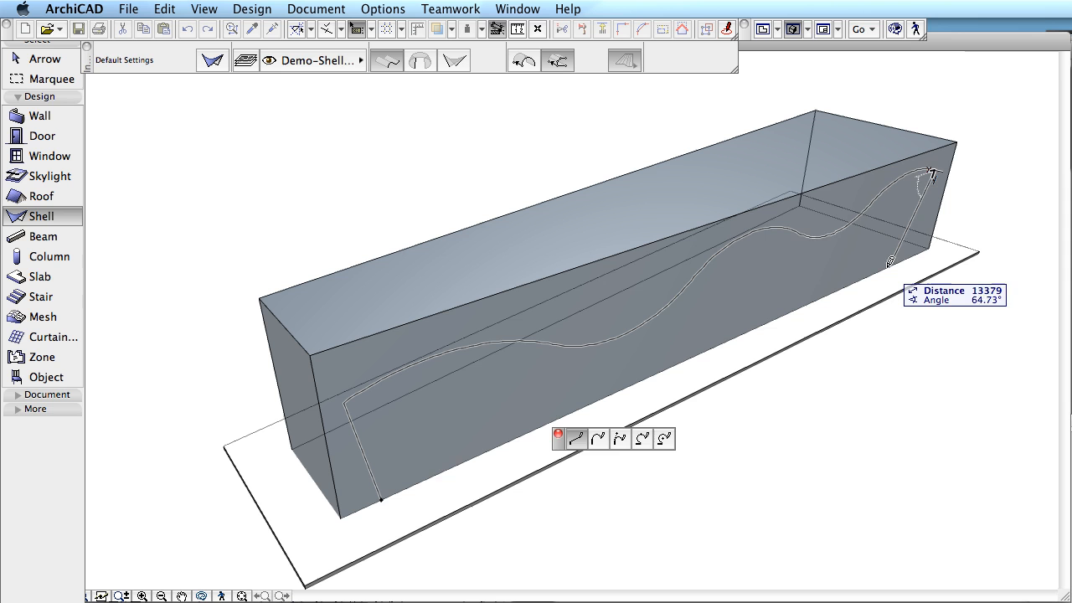
click(897, 260)
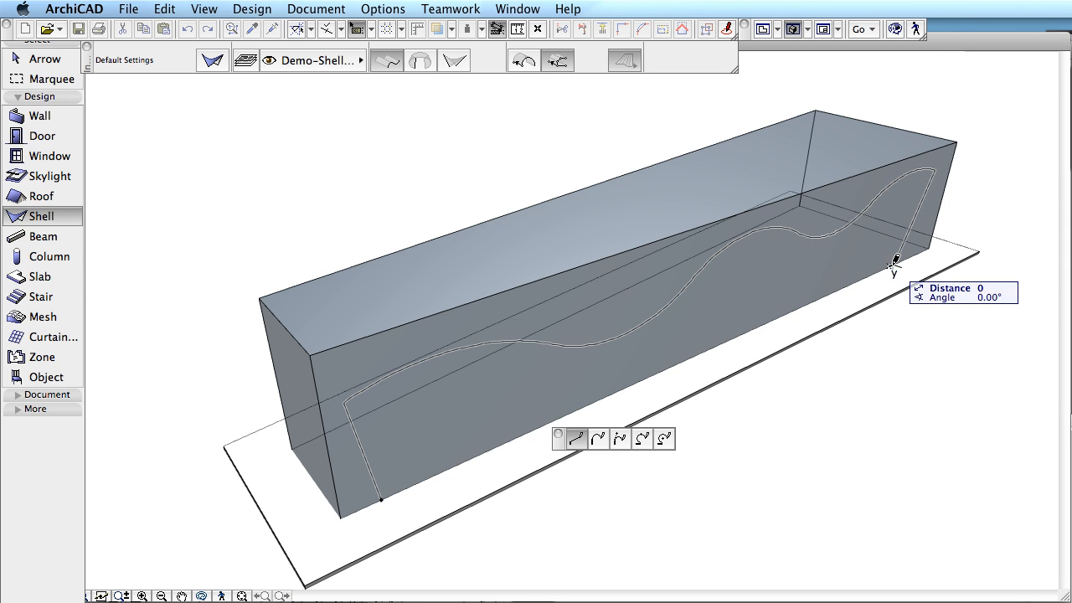
click(896, 260)
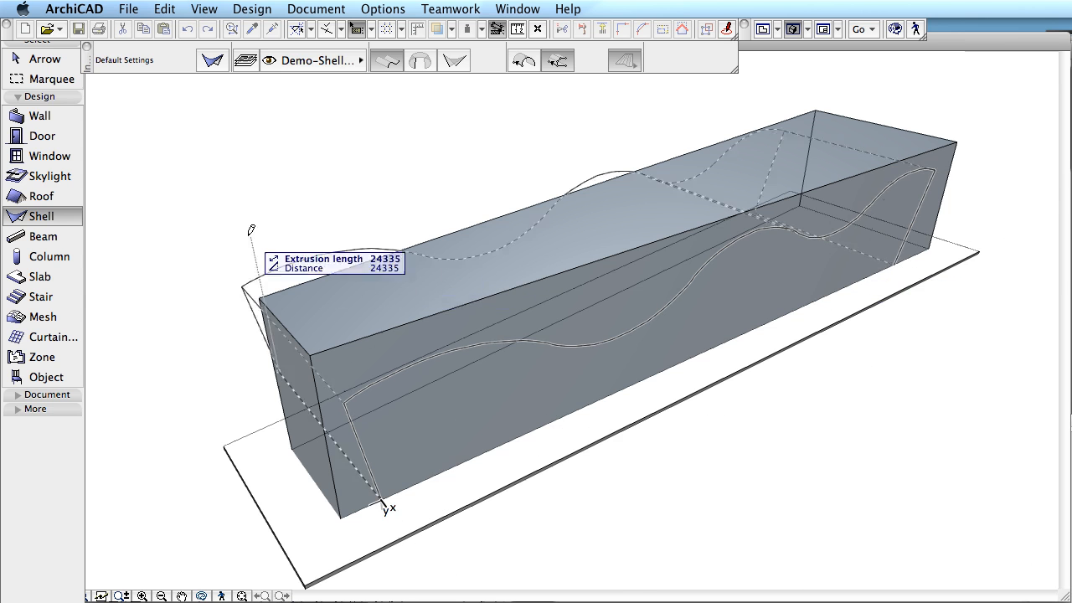
click(202, 210)
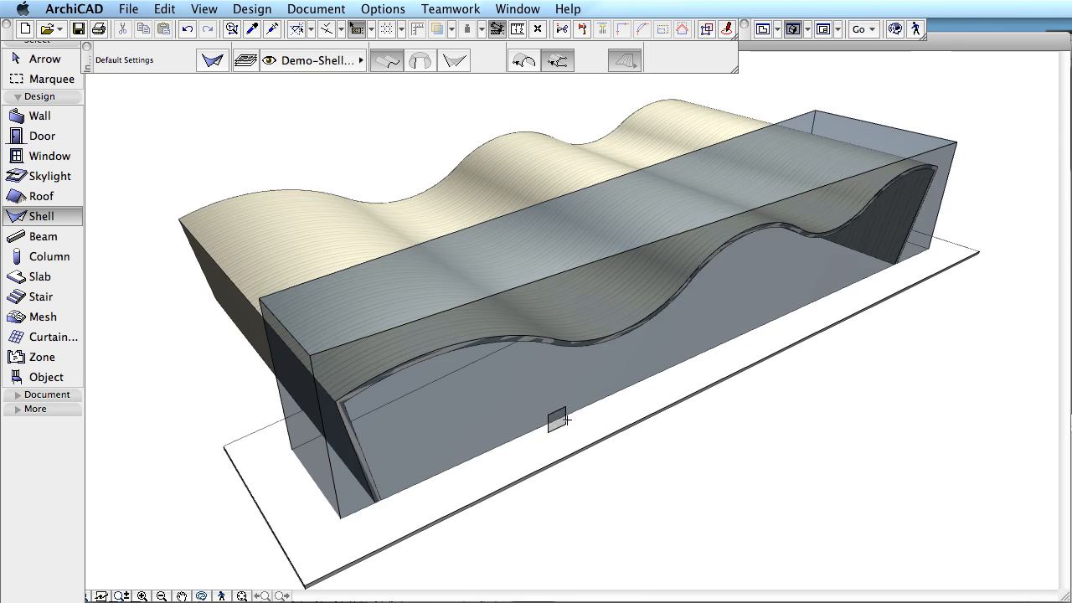
Step: Lengthen the wavy shell's extrusion outward beyond the base slab on the side of the drawn profile, and deselect the shell
shift+middle_drag(538, 447, 511, 445)
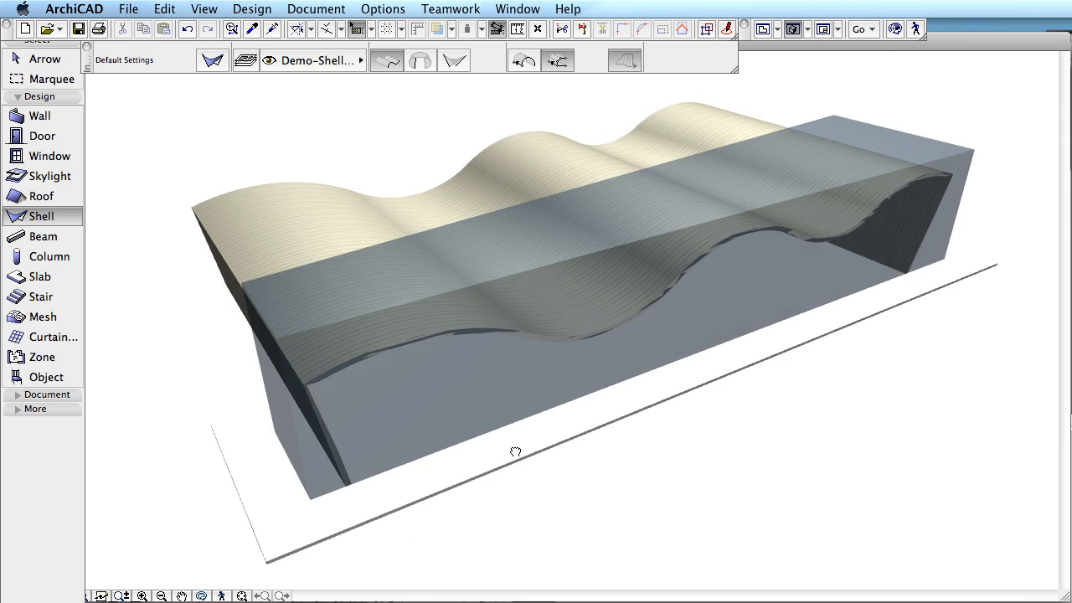
shift+middle_drag(367, 395, 431, 404)
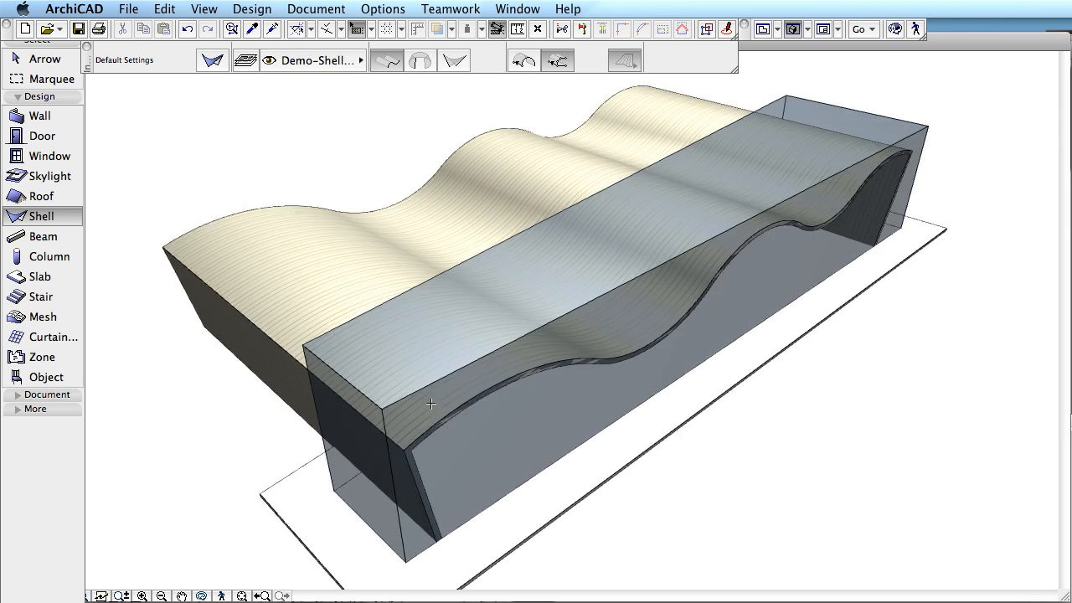
middle_drag(494, 428, 484, 408)
scroll(447, 342, down, 1)
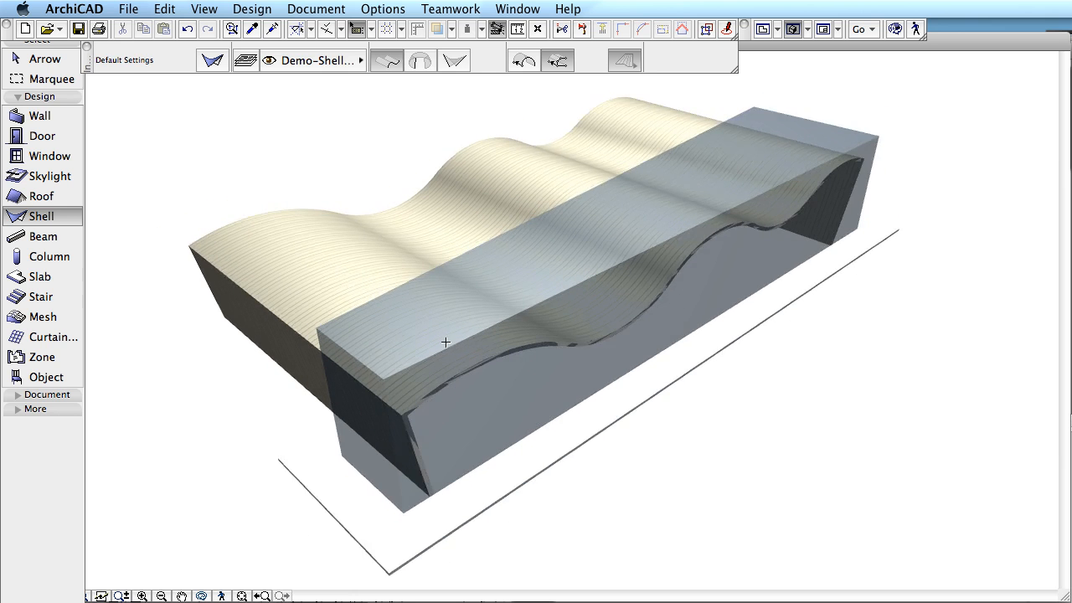
shift+click(345, 283)
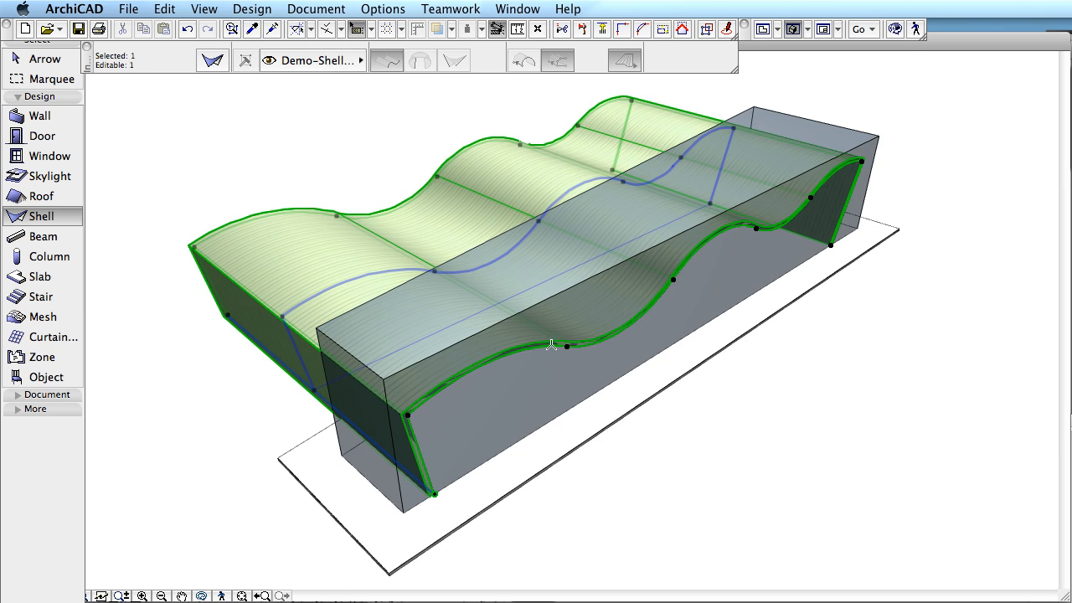
click(551, 348)
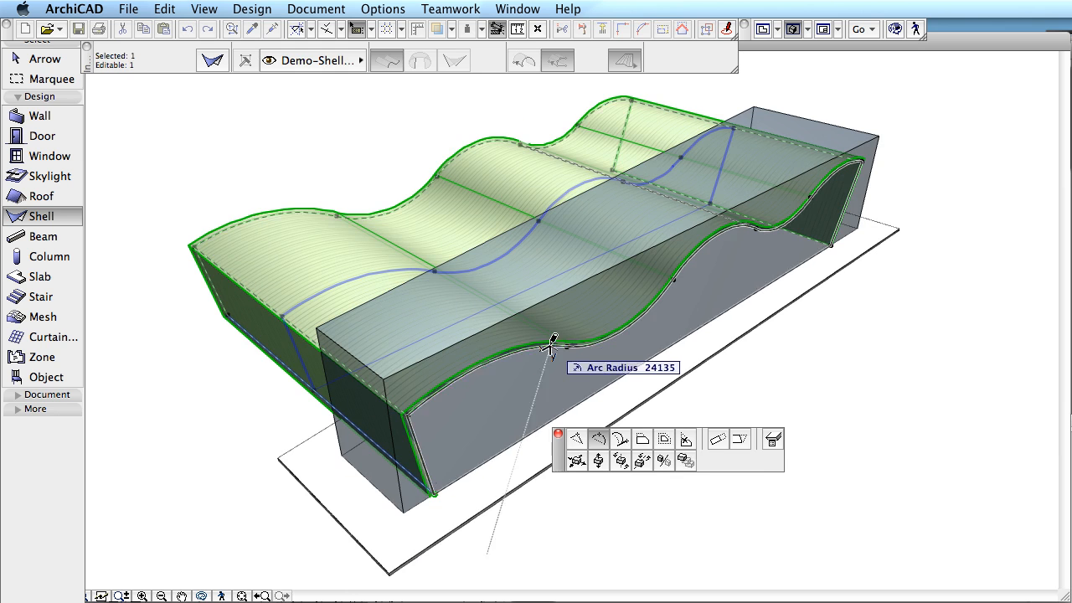
click(719, 440)
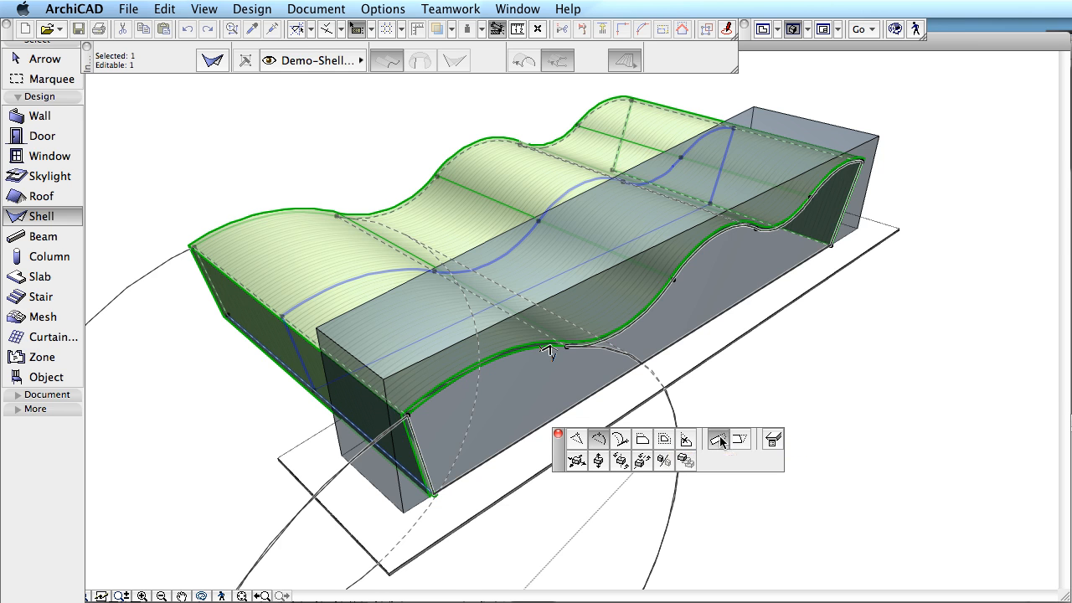
click(666, 344)
key(Escape)
Step: Define a shell contour from the base slab's outline to trim the wavy shell, and deselect it
shift+middle_drag(665, 463, 519, 454)
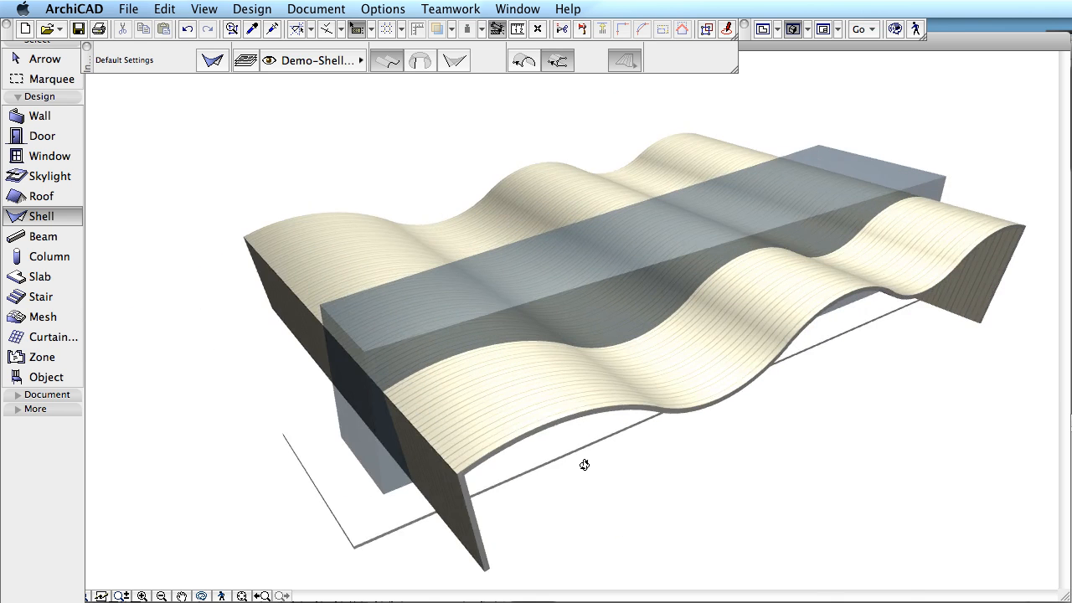
shift+middle_drag(572, 491, 711, 481)
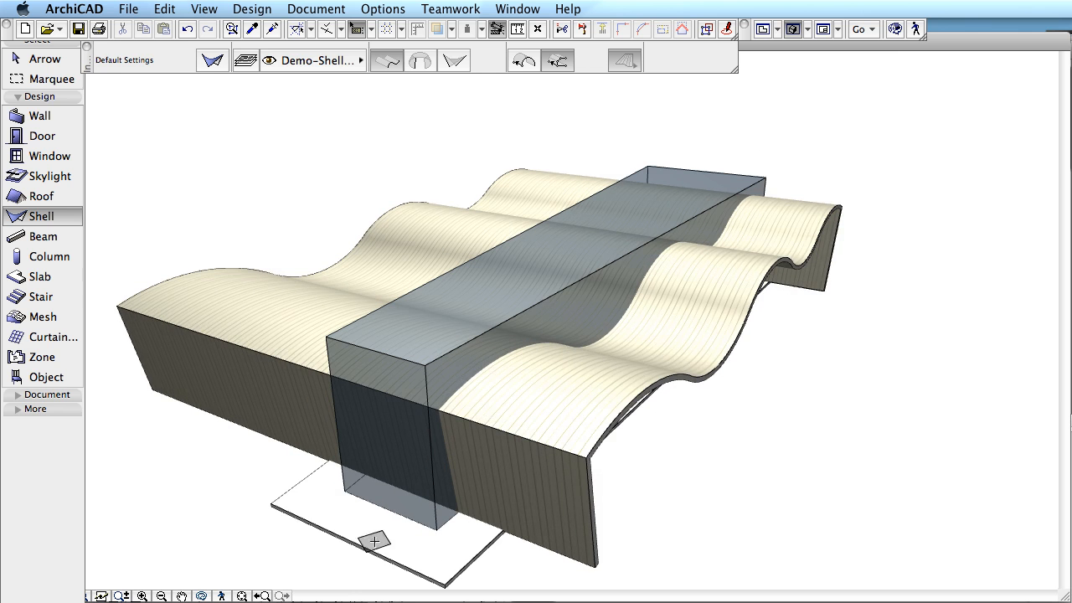
shift+click(508, 412)
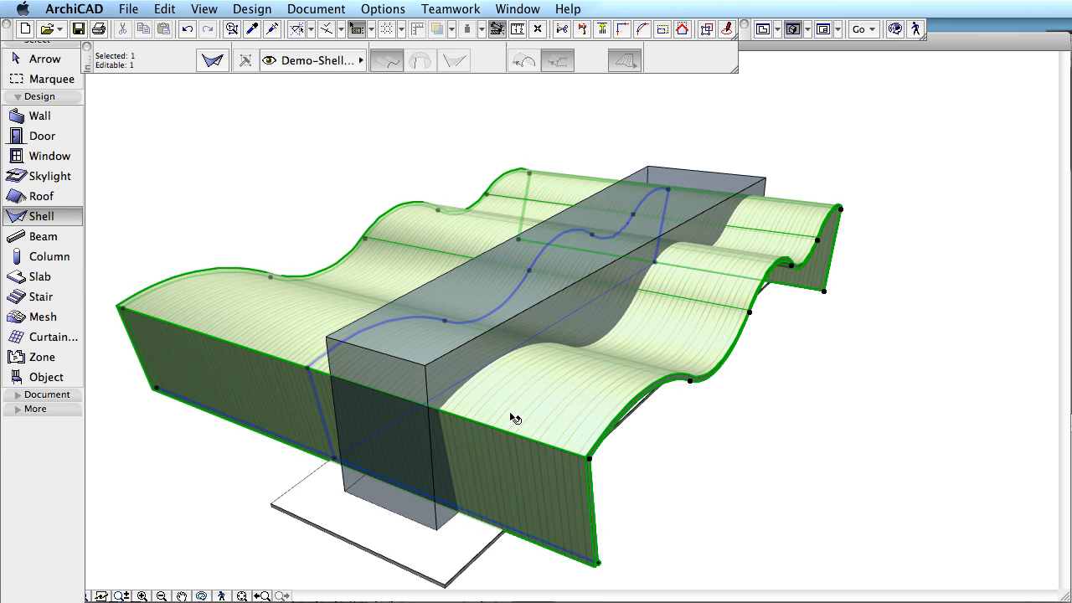
right_click(541, 389)
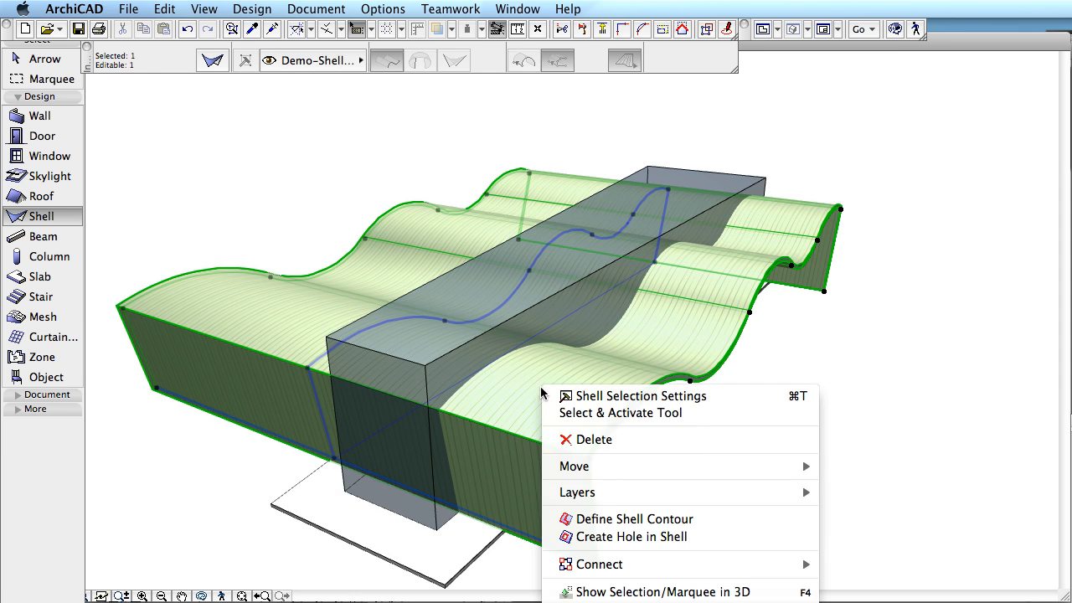
click(634, 520)
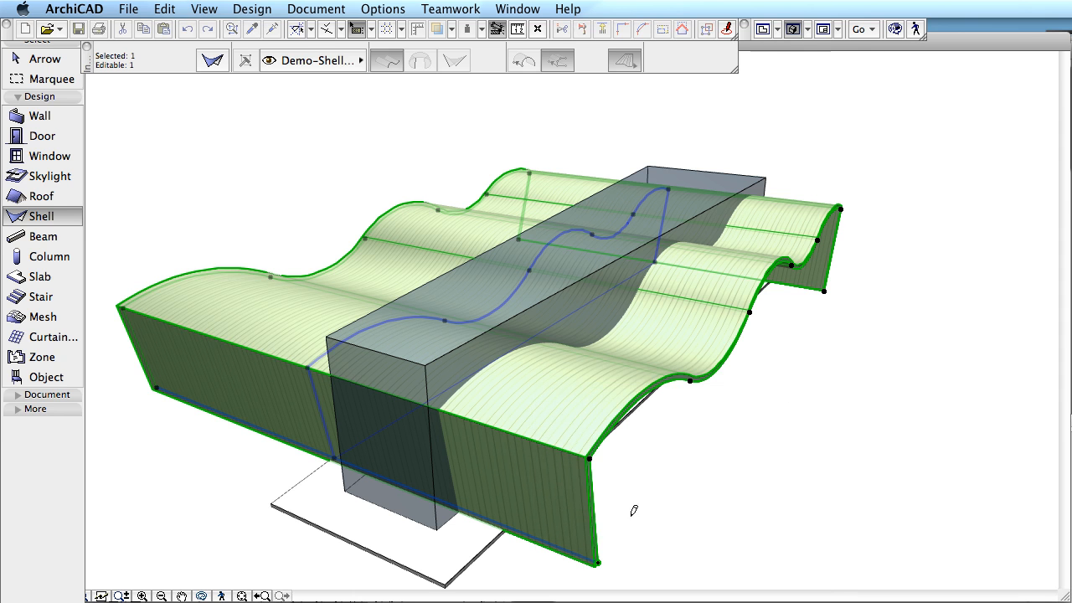
click(445, 581)
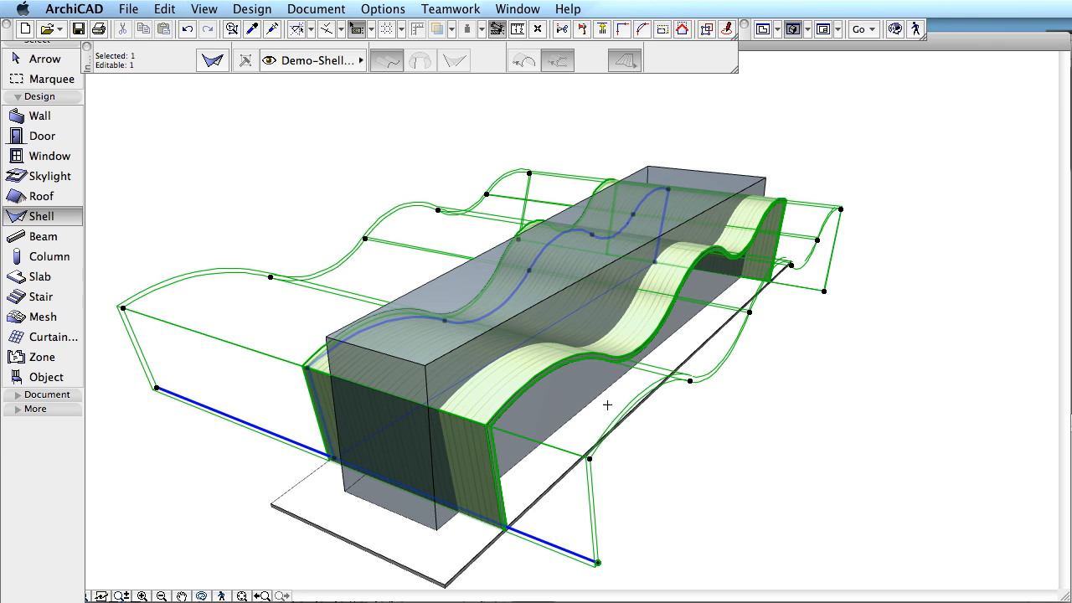
key(Escape)
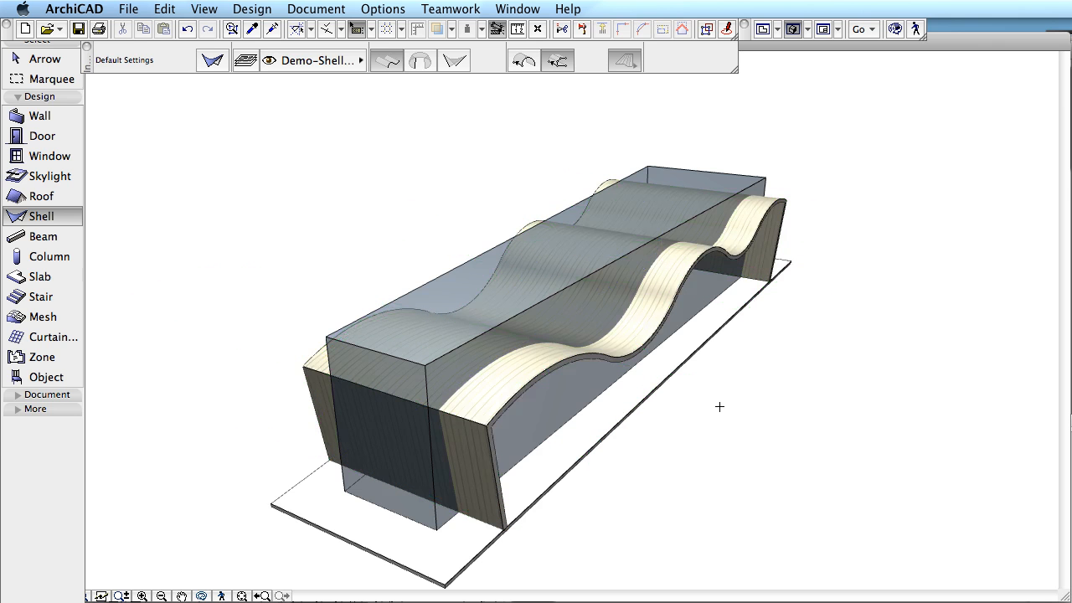
shift+middle_drag(733, 408, 581, 399)
shift+middle_drag(750, 408, 784, 385)
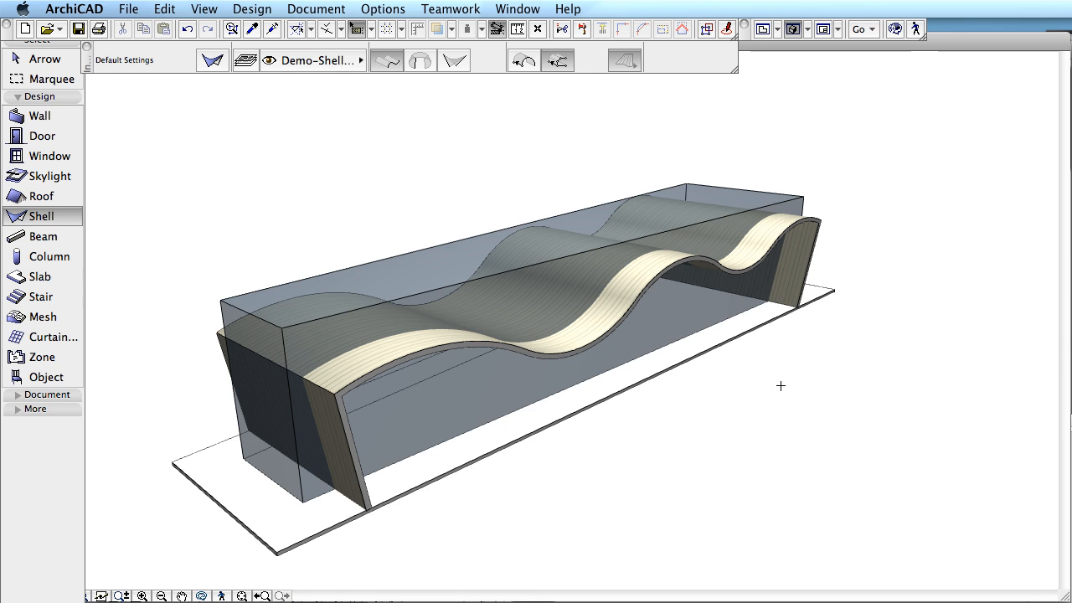
Step: Trim the transparent box slab to the wavy shell, keeping only the part beneath the shell, and deselect it
click(453, 275)
right_click(452, 266)
mouse_move(588, 398)
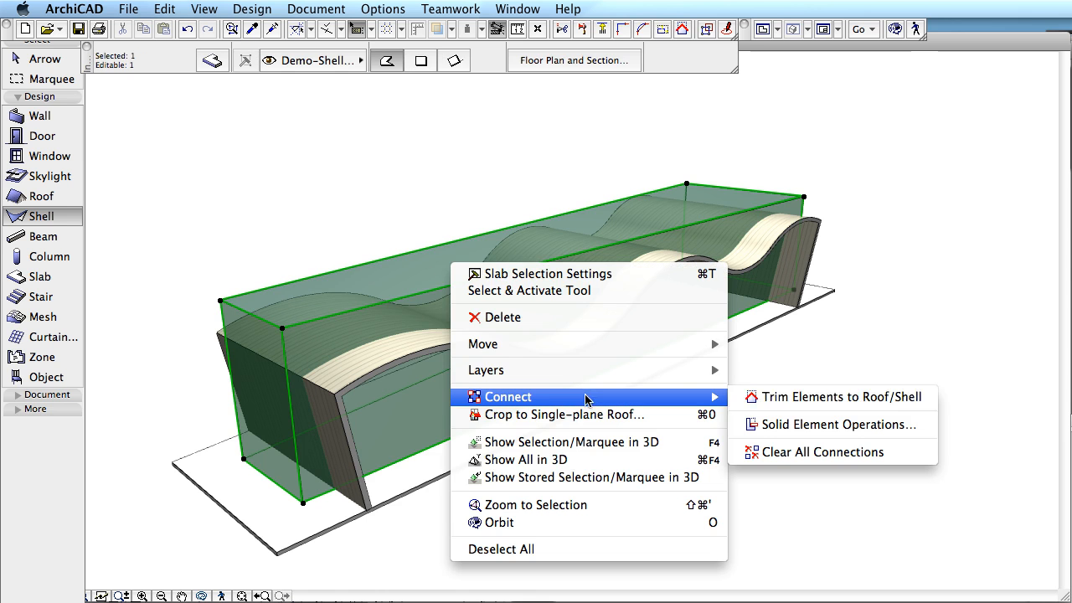
click(782, 400)
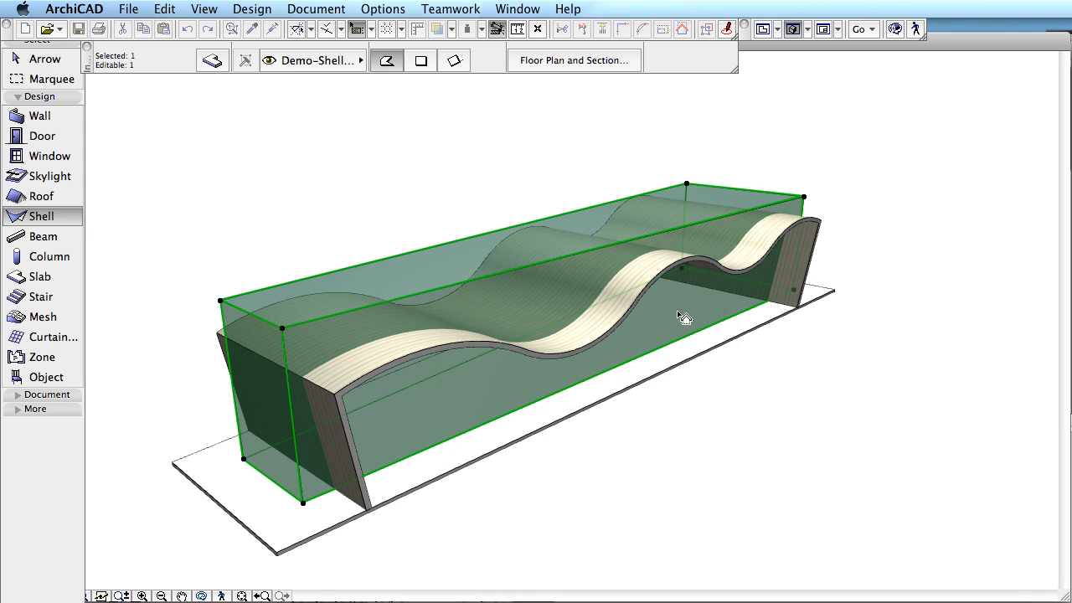
click(606, 326)
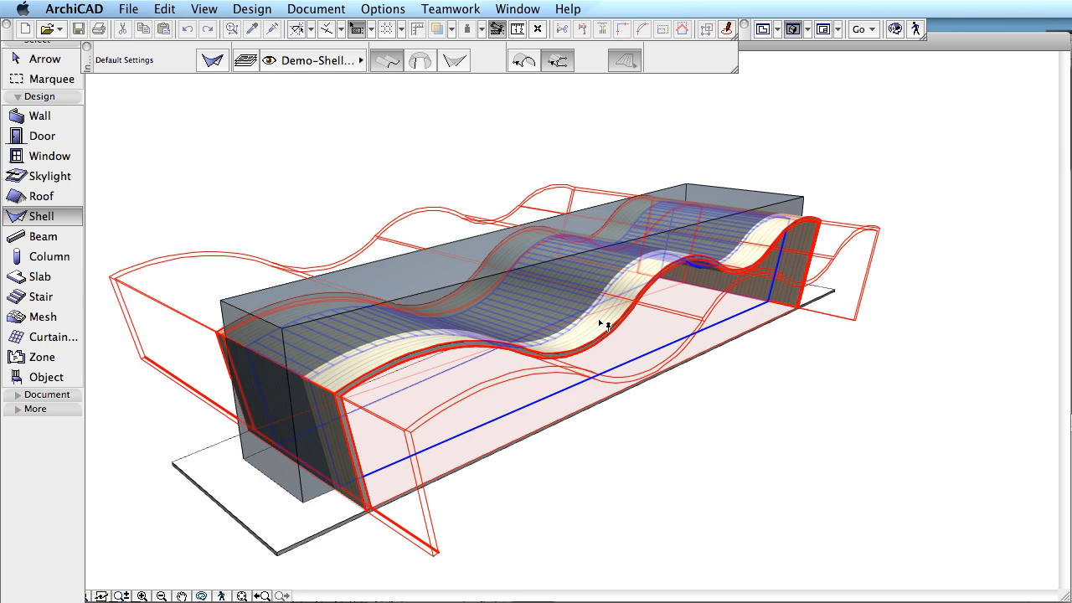
click(529, 387)
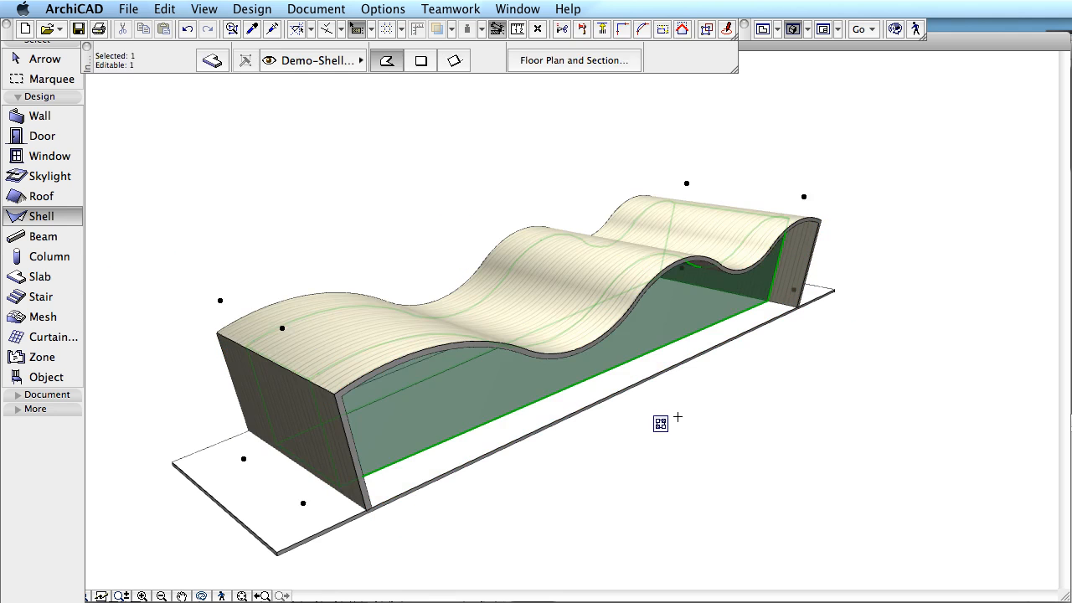
key(Escape)
Step: Move the base node of the wavy shell's near end leg about 2150 inward along the base, and deselect the shell
mouse_move(802, 388)
shift+middle_down()
mouse_move(735, 335)
mouse_move(697, 356)
shift+middle_up()
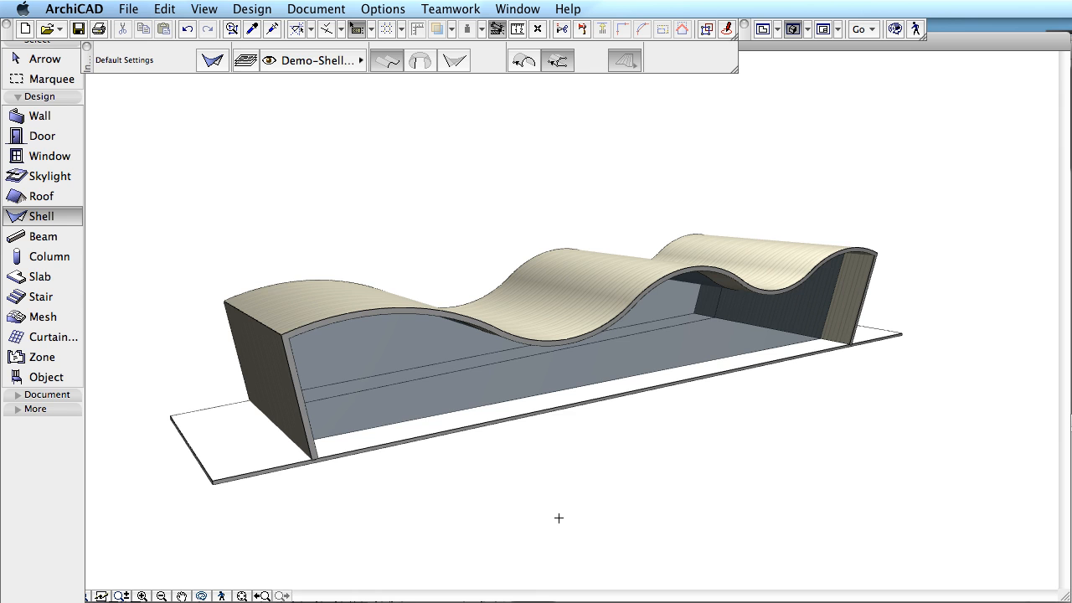
mouse_move(335, 480)
shift+middle_down()
mouse_move(364, 503)
mouse_move(379, 480)
shift+middle_up()
click(306, 383)
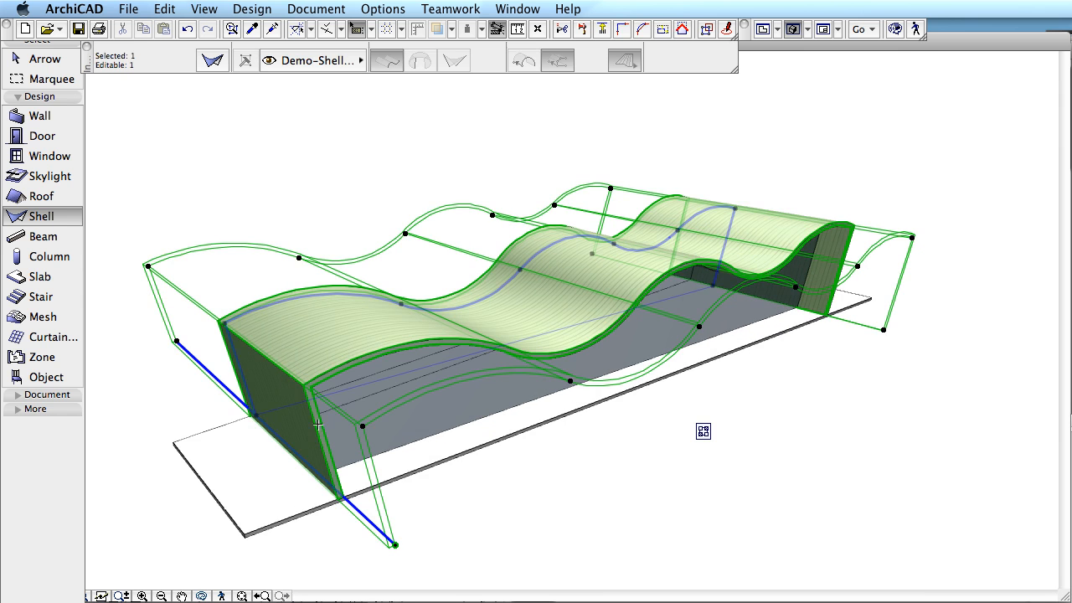
click(259, 412)
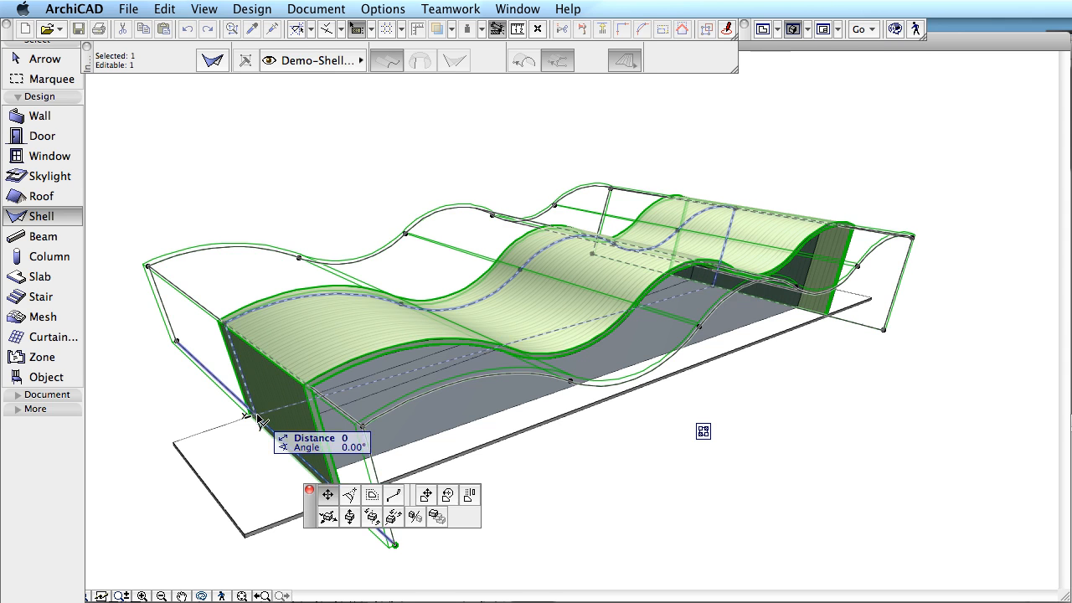
click(328, 494)
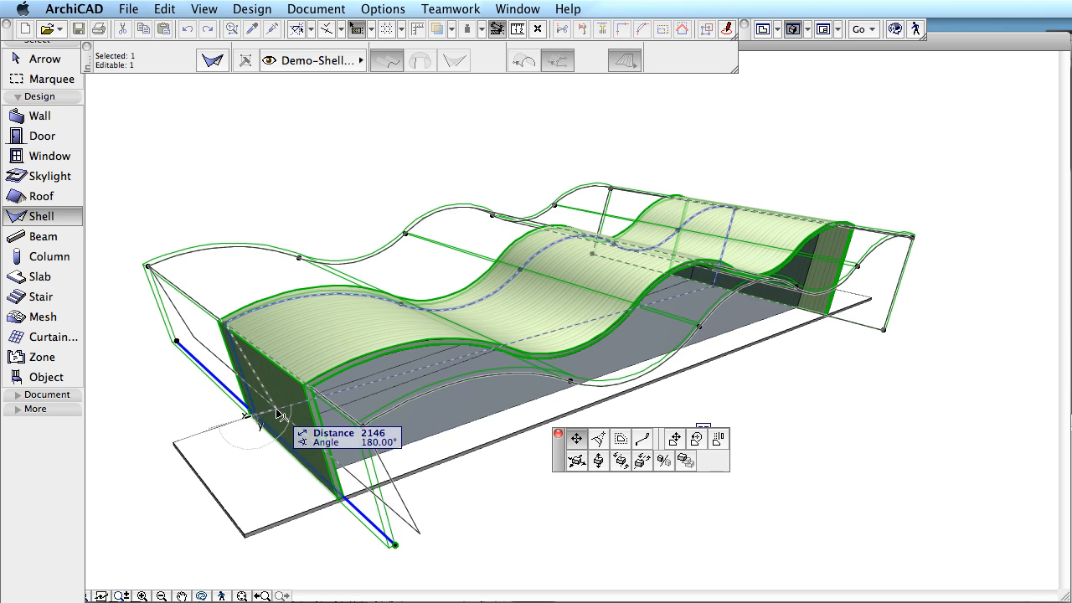
click(279, 414)
key(Escape)
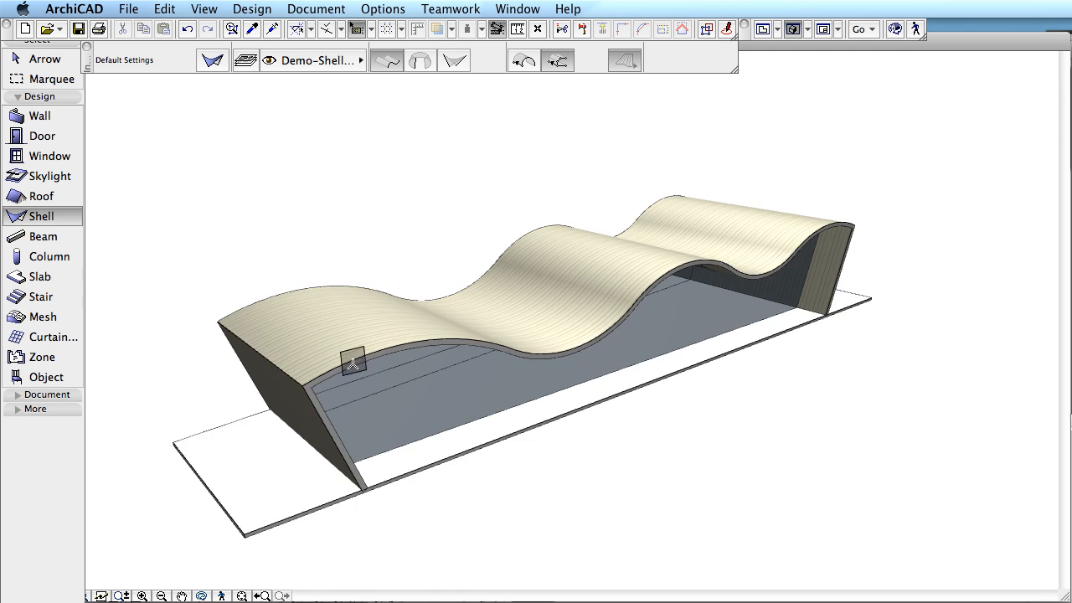
Step: Place an empty skylight sized 4000 by 50000 on the wavy shell so it runs lengthwise over the waves
shift+middle_drag(481, 478, 467, 457)
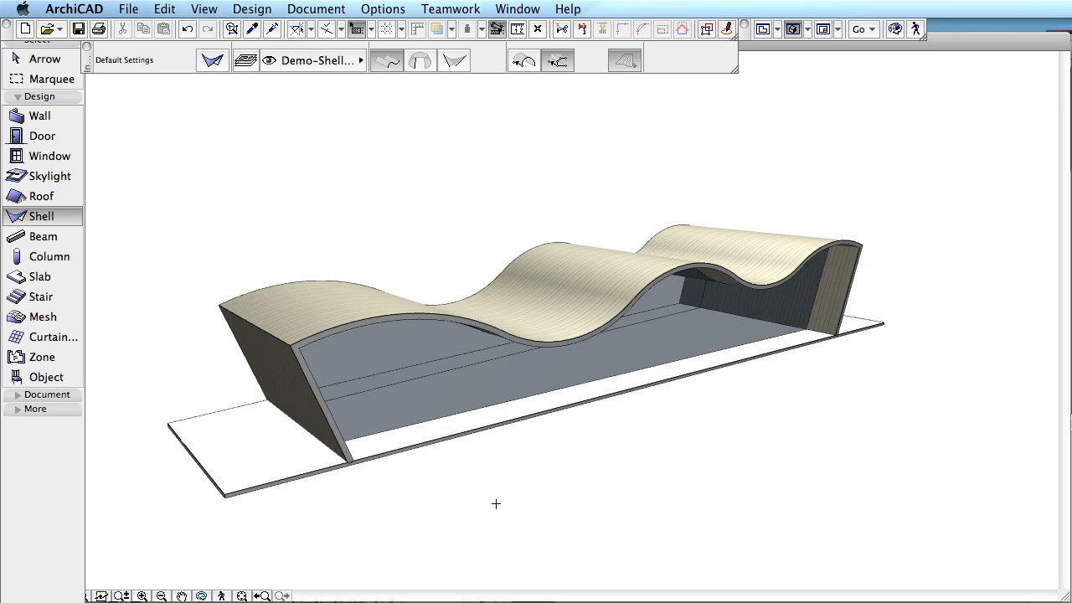
shift+middle_drag(497, 504, 560, 521)
mouse_move(630, 487)
shift+middle_down()
mouse_move(578, 498)
mouse_move(585, 519)
shift+middle_up()
click(39, 178)
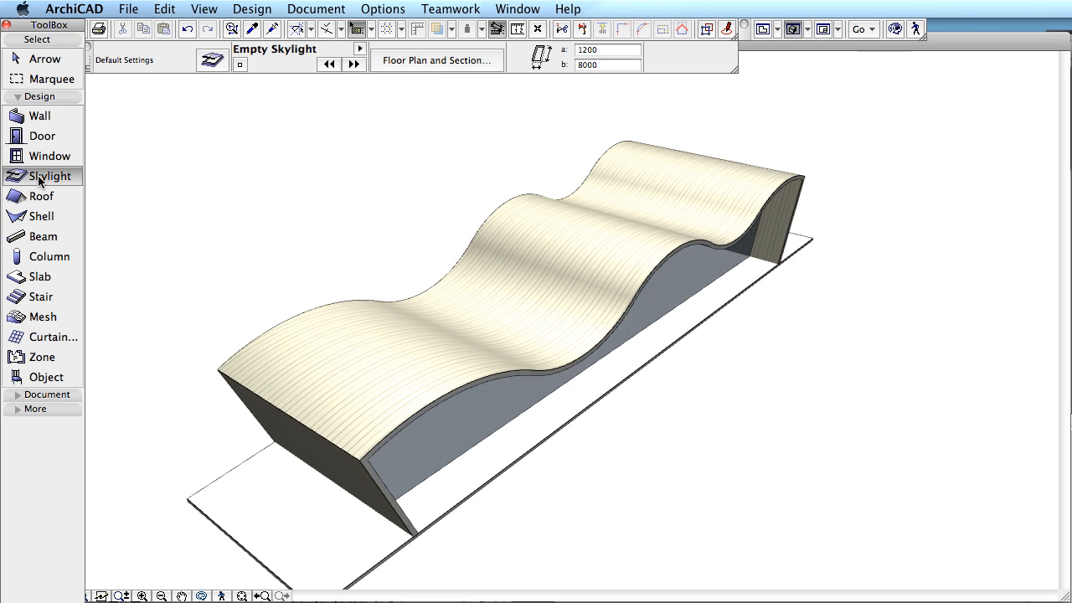
mouse_move(643, 440)
shift+middle_down()
mouse_move(651, 445)
mouse_move(616, 464)
mouse_move(709, 390)
mouse_move(663, 397)
shift+middle_up()
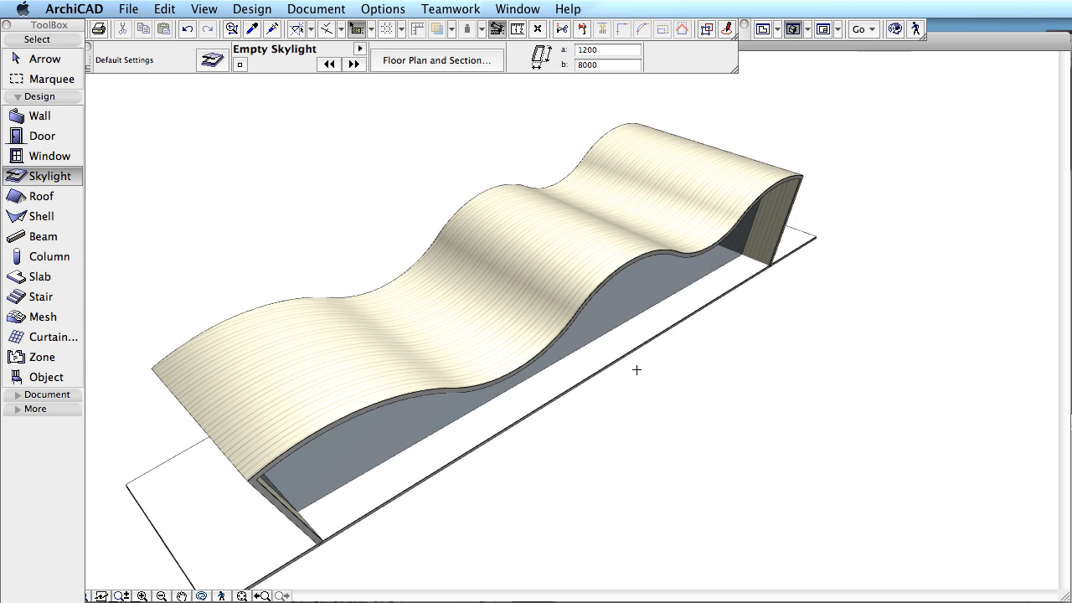
double_click(1071, 466)
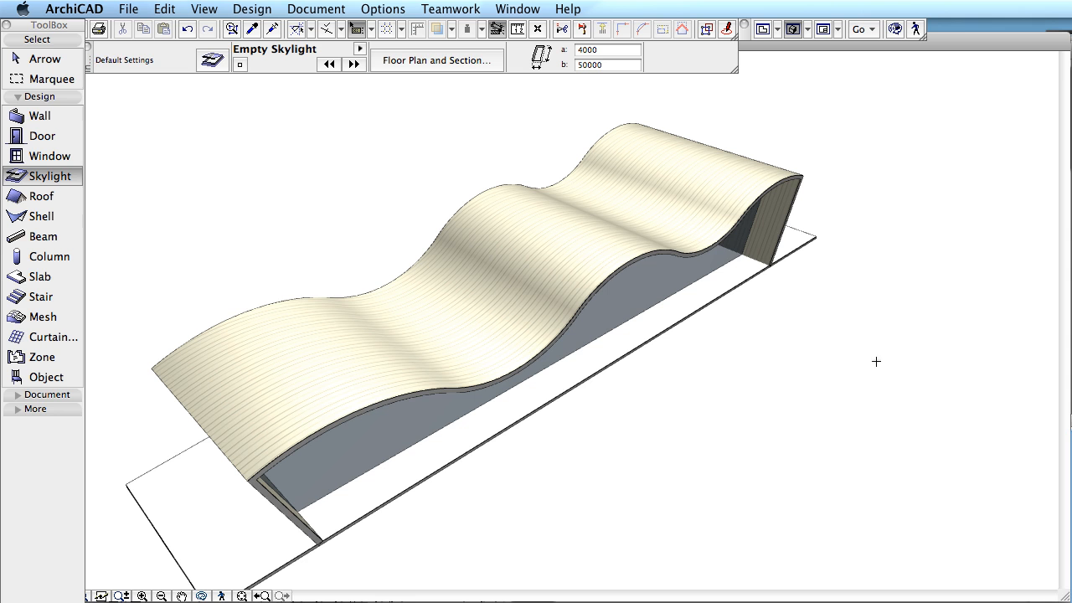
click(444, 343)
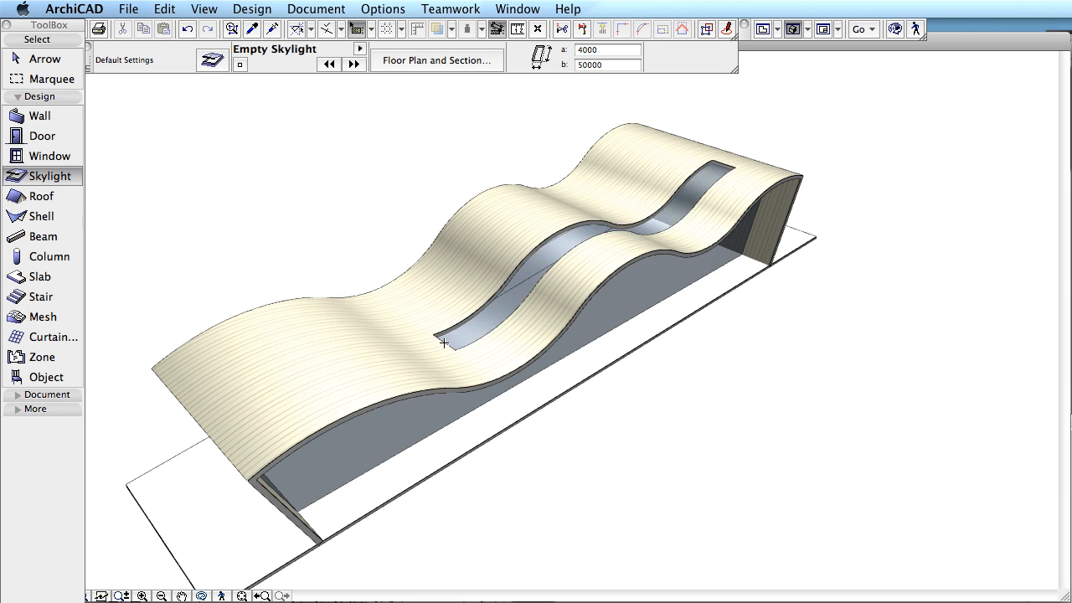
Step: Place five empty skylights of 1200 by 8000: two on the shell's slanted end and one on each of the three waves
shift+middle_drag(517, 394, 665, 359)
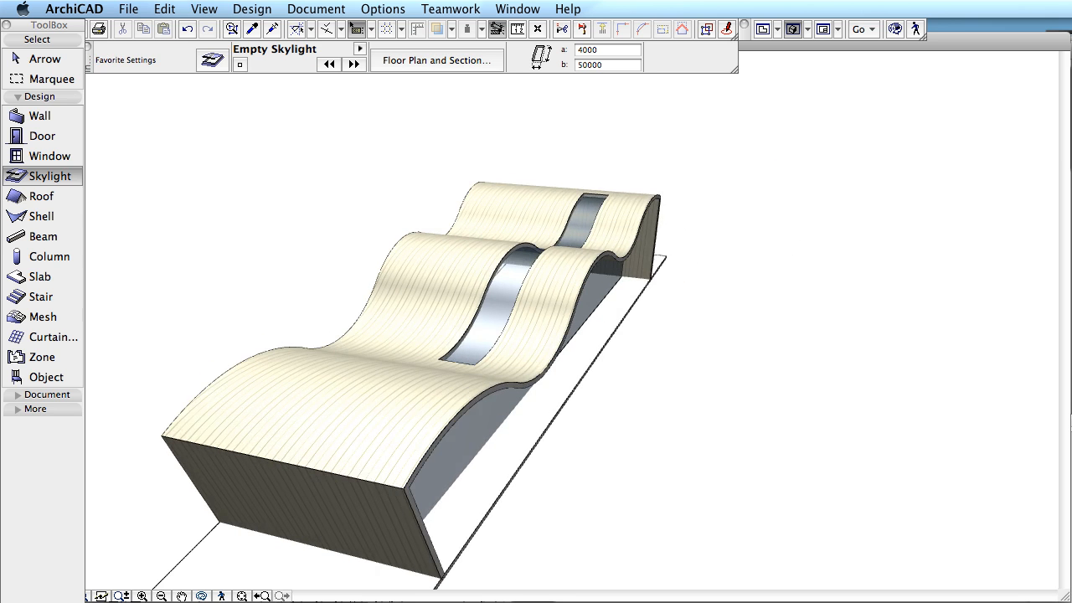
mouse_move(646, 492)
shift+middle_down()
mouse_move(627, 478)
mouse_move(629, 430)
mouse_move(644, 404)
shift+middle_up()
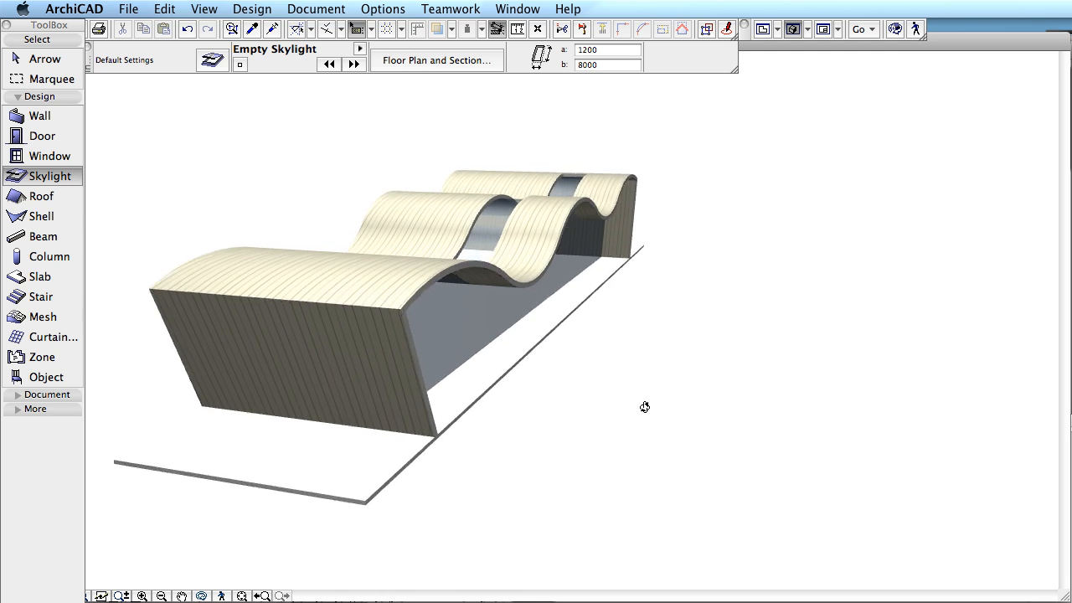
click(356, 385)
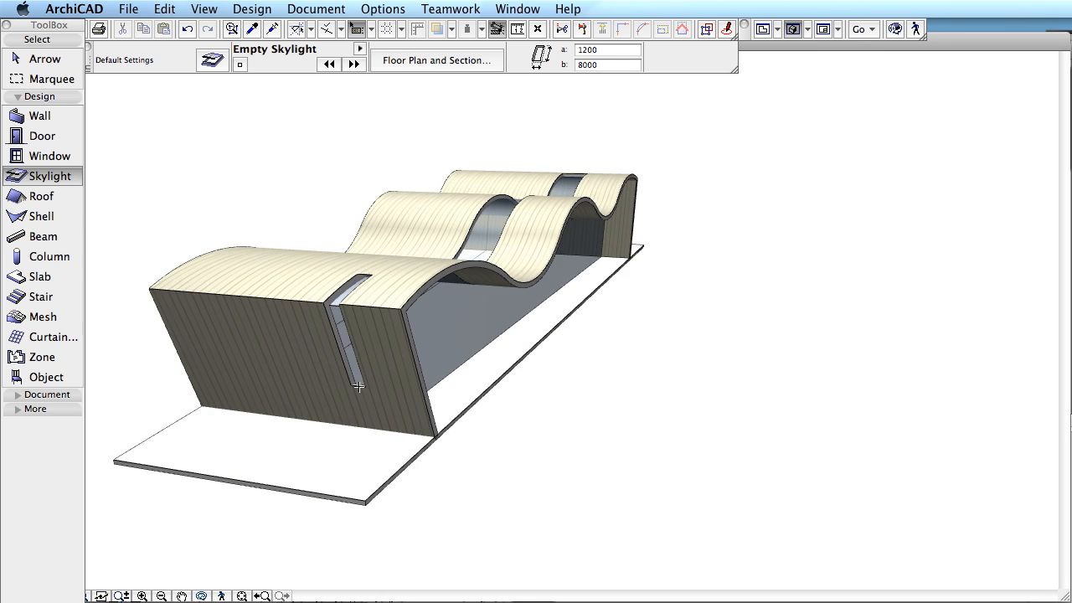
click(248, 391)
shift+middle_drag(519, 351, 495, 406)
click(281, 366)
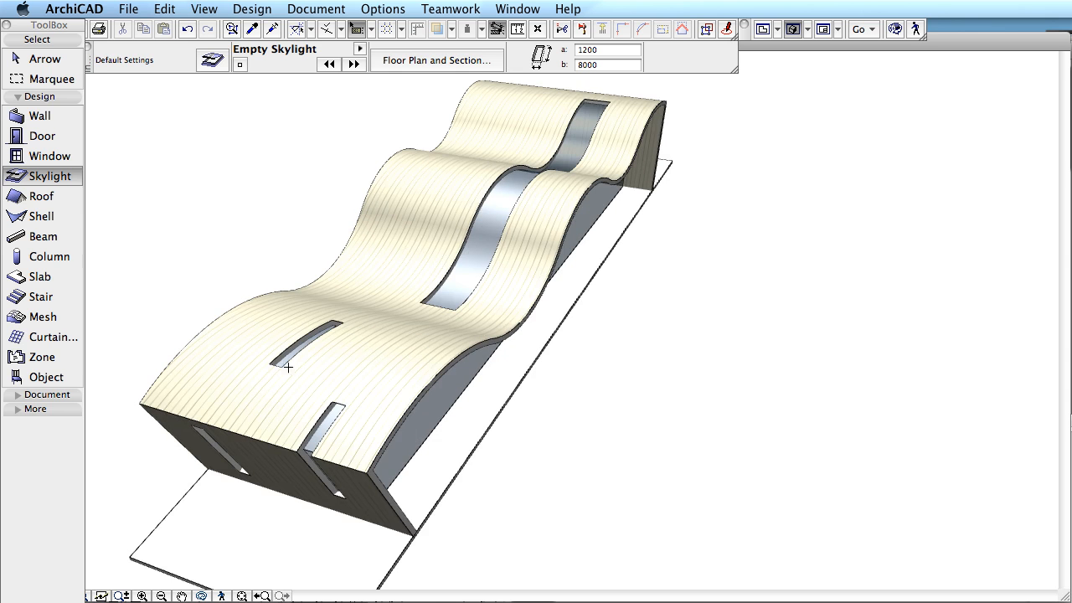
click(408, 263)
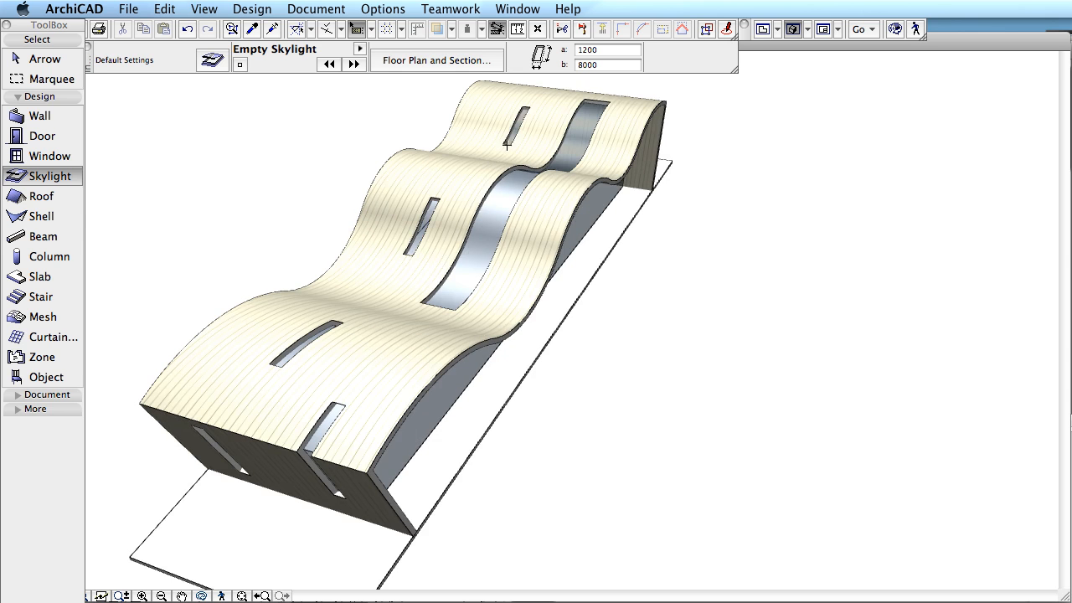
mouse_move(653, 244)
shift+middle_down()
mouse_move(488, 246)
mouse_move(673, 277)
shift+middle_up()
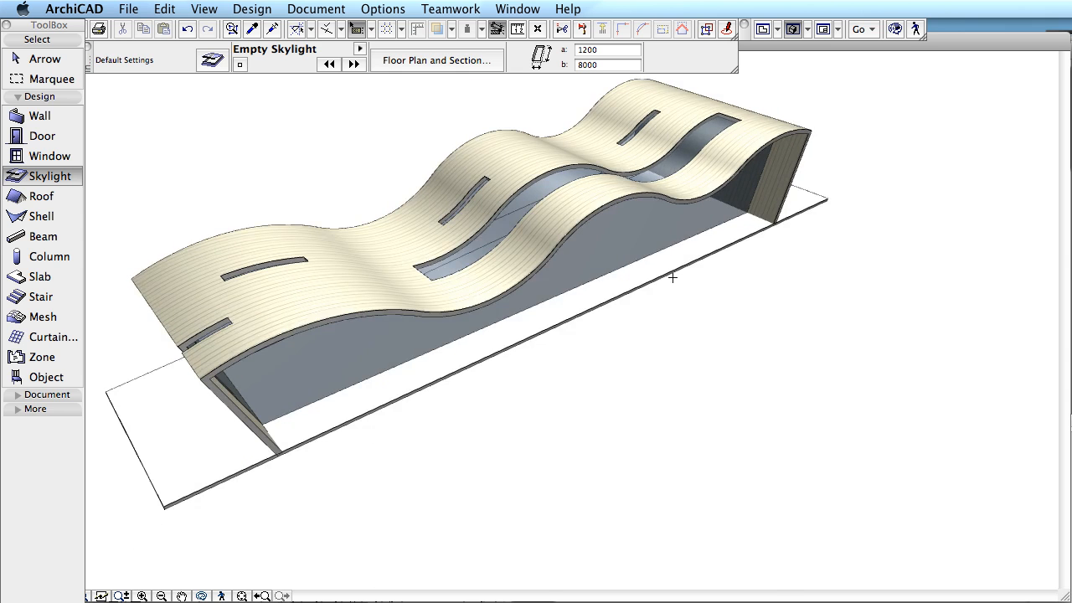
middle_drag(743, 304, 766, 335)
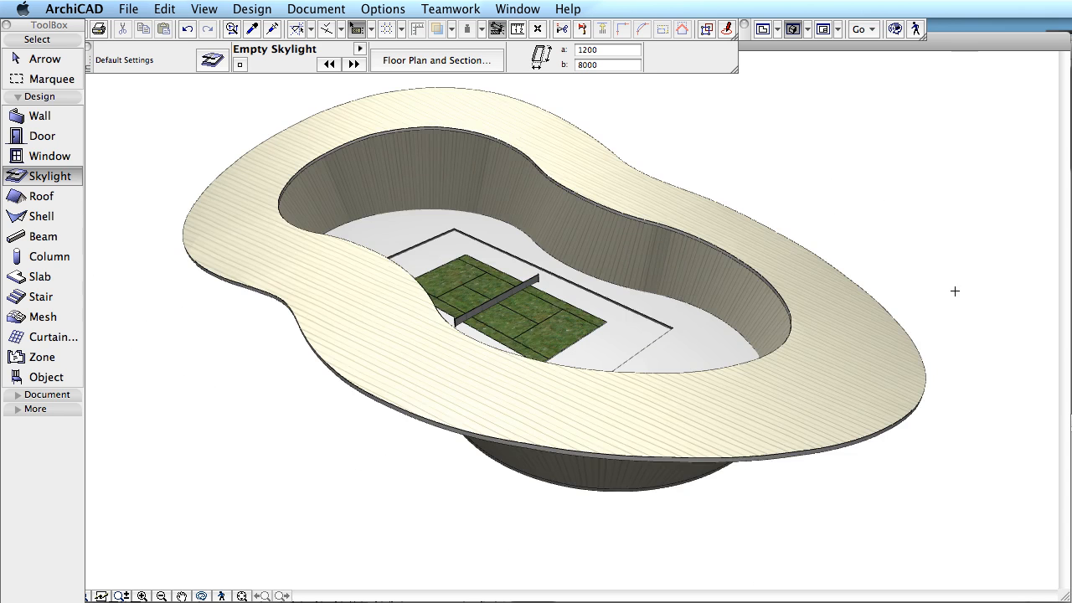
Step: Start a ruled shell and define its first profile plane on the far short end face of the wireframe box around the stadium
shift+middle_drag(955, 296, 731, 223)
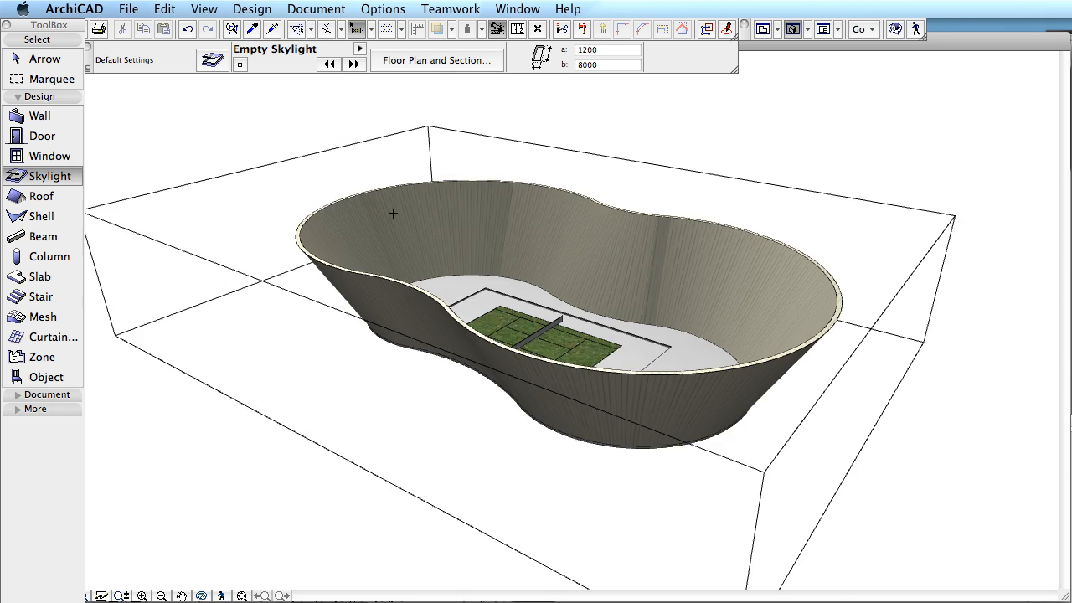
middle_drag(347, 212, 390, 203)
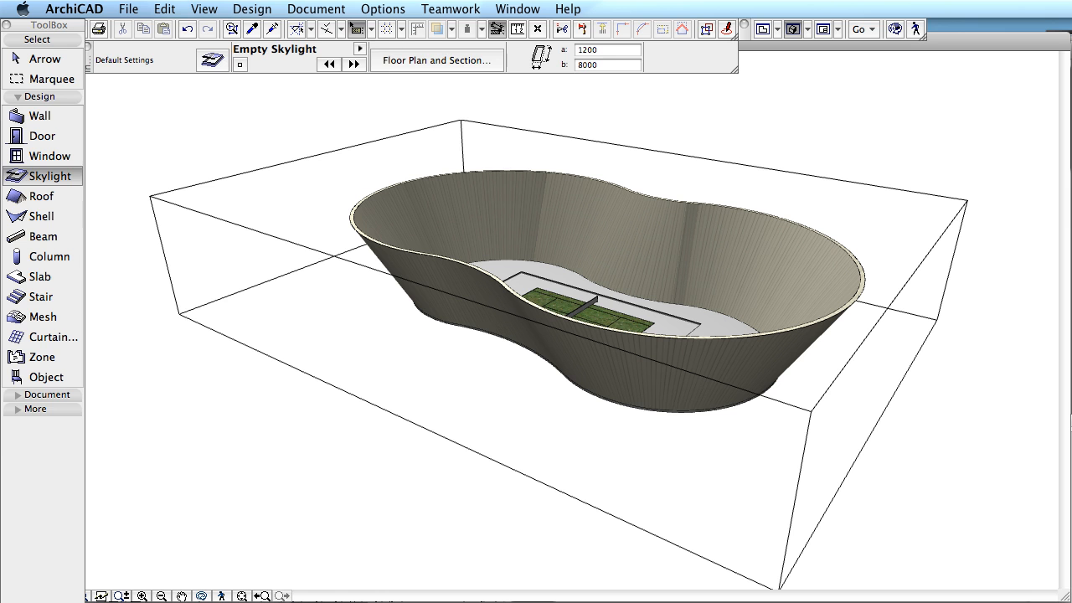
click(36, 217)
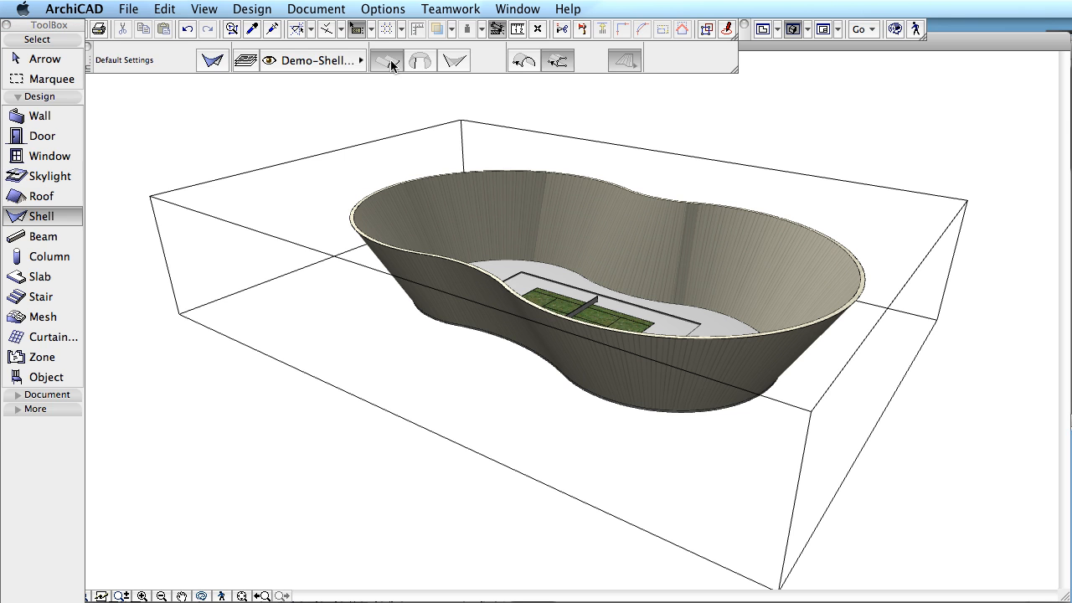
click(458, 59)
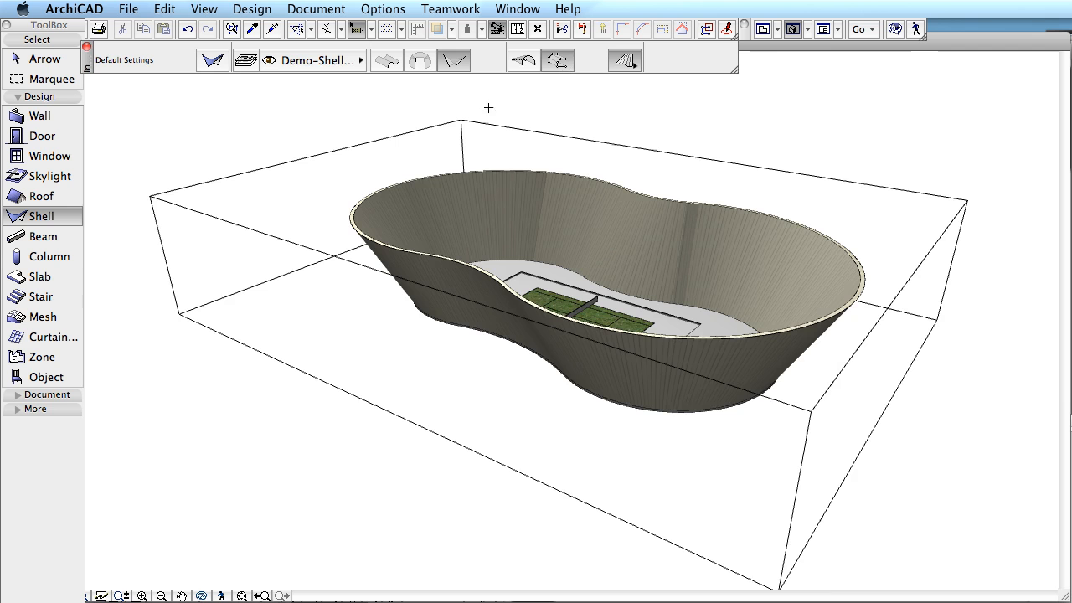
shift+middle_drag(347, 292, 373, 291)
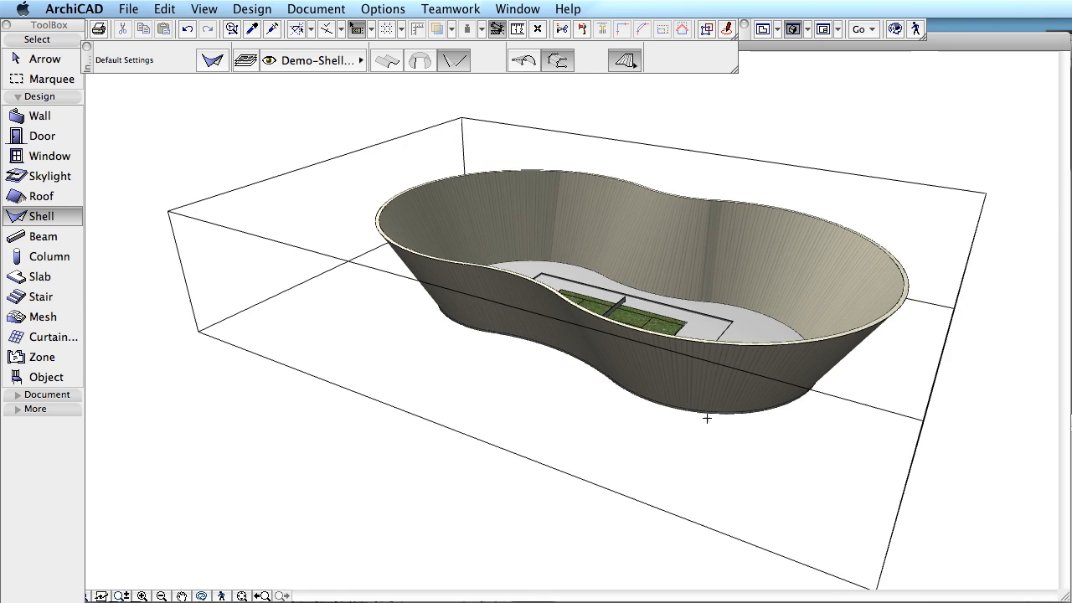
shift+middle_drag(720, 431, 654, 425)
mouse_move(658, 429)
shift+middle_down()
mouse_move(670, 428)
mouse_move(664, 409)
shift+middle_up()
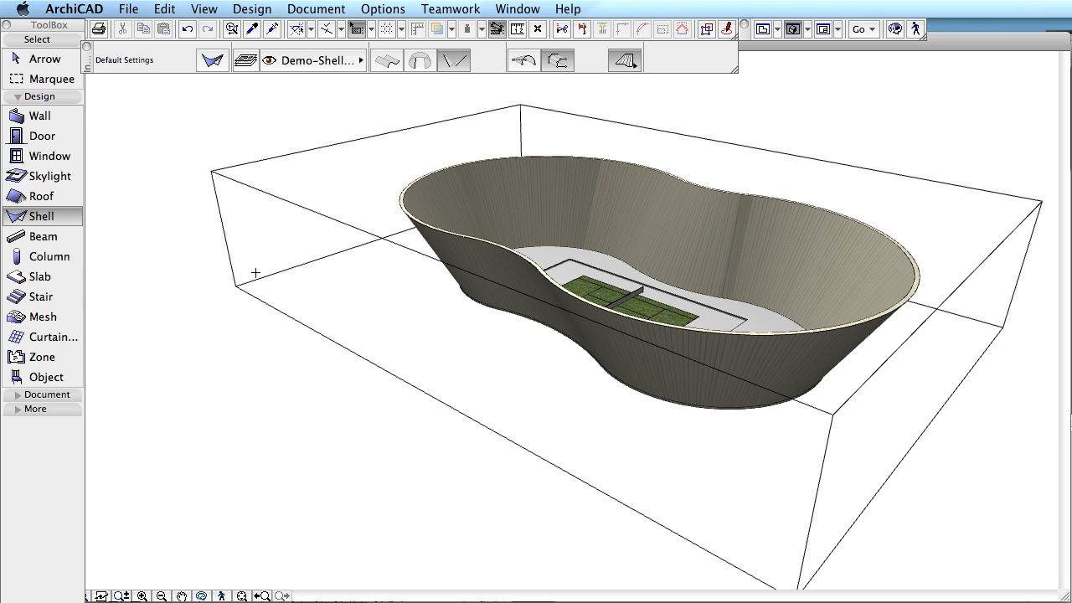
click(236, 283)
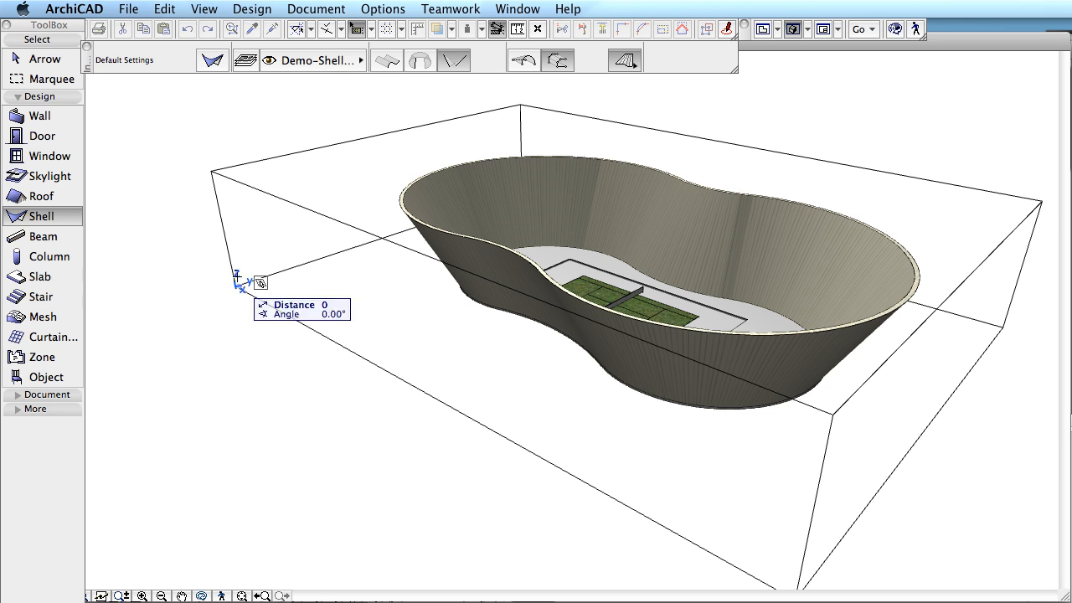
click(216, 167)
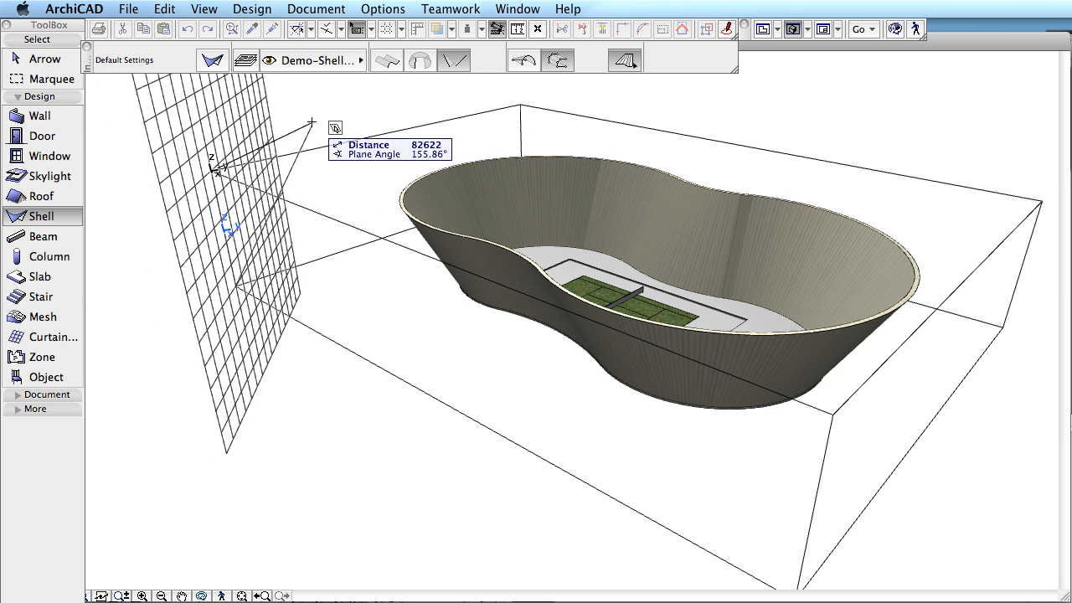
click(521, 104)
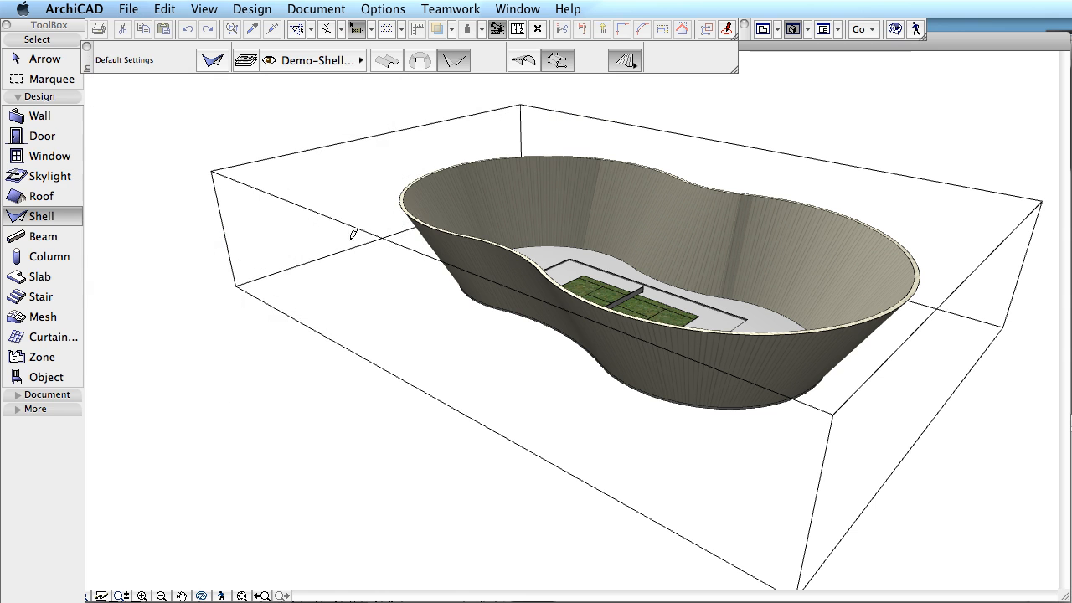
Step: Draw the first profile as a straight diagonal from the end face's lower corner to its opposite upper corner
click(236, 286)
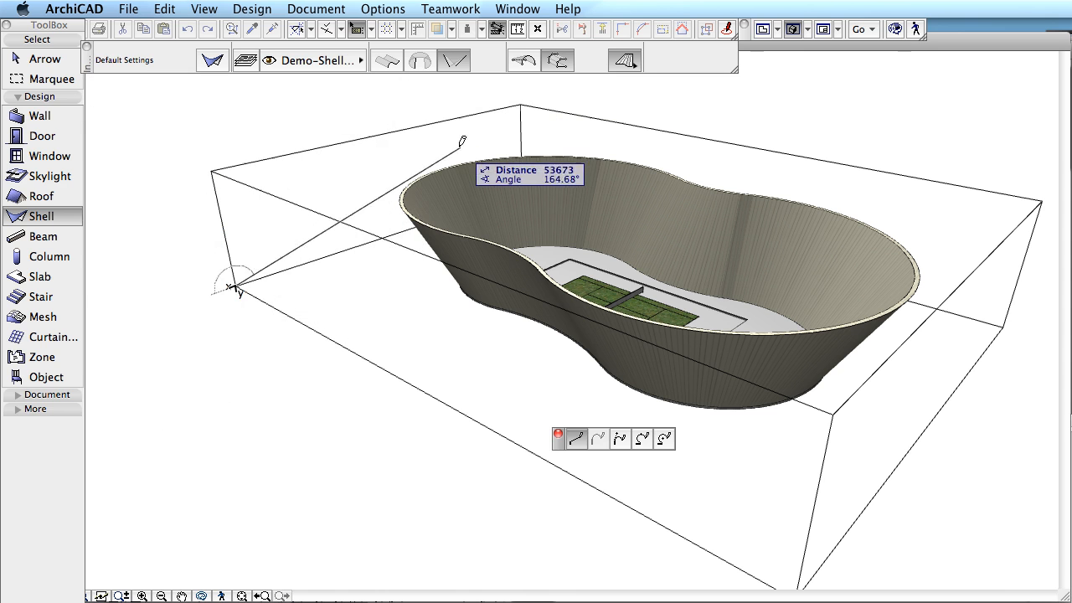
click(520, 104)
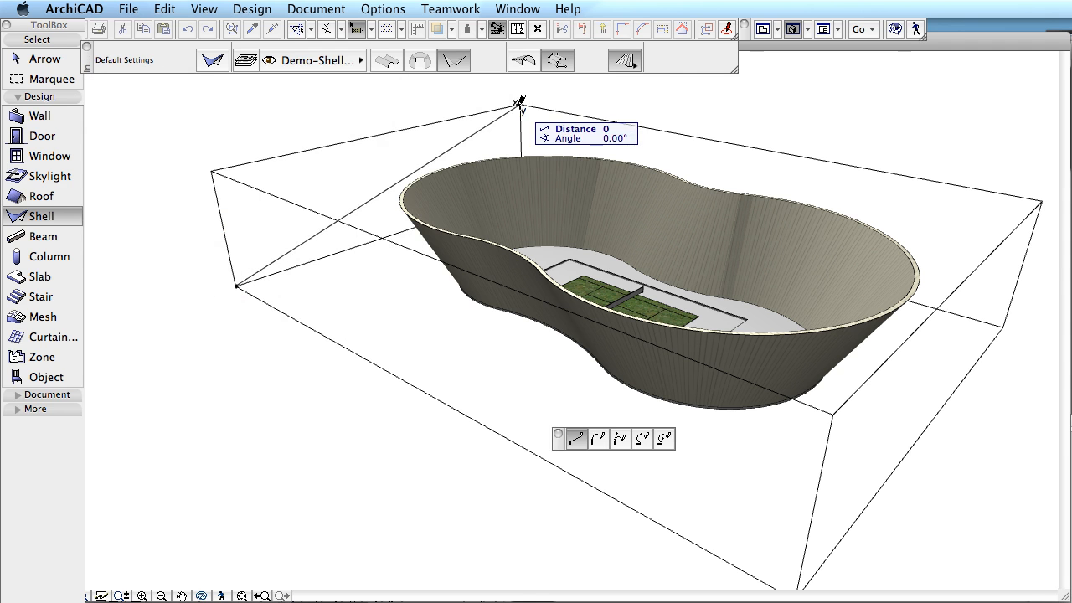
click(520, 104)
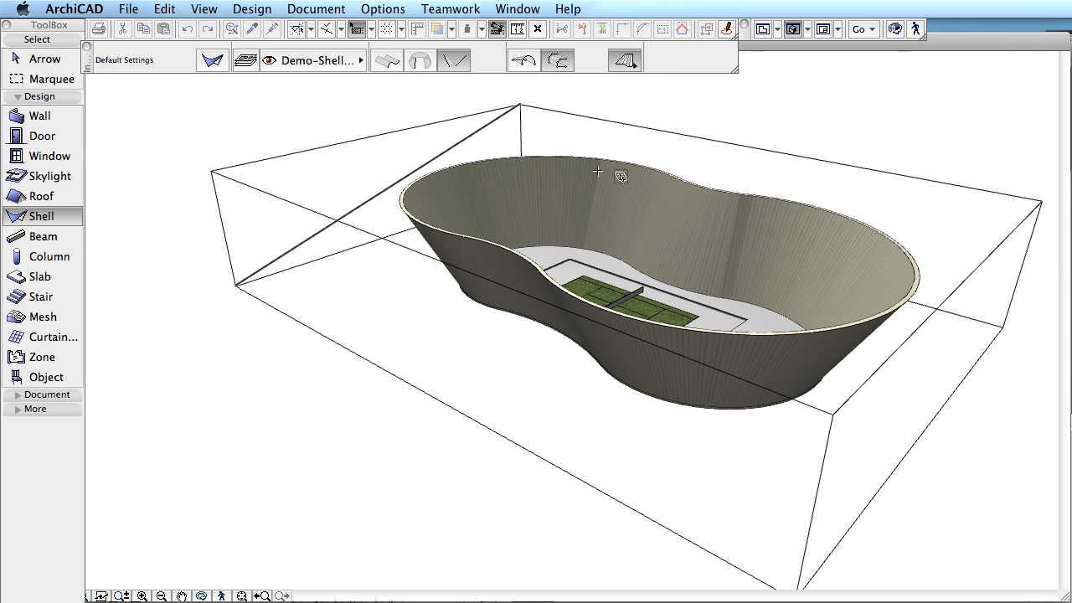
Step: Define the ruled shell's second profile plane on the near short end face of the wireframe box
middle_drag(851, 512, 817, 495)
scroll(796, 482, down, 3)
click(793, 512)
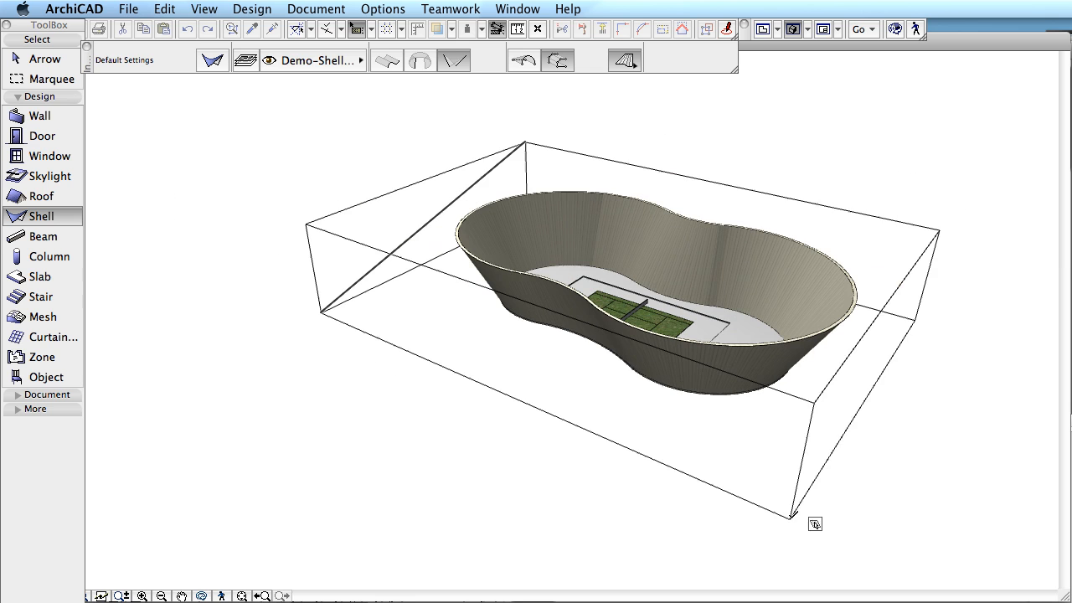
click(813, 401)
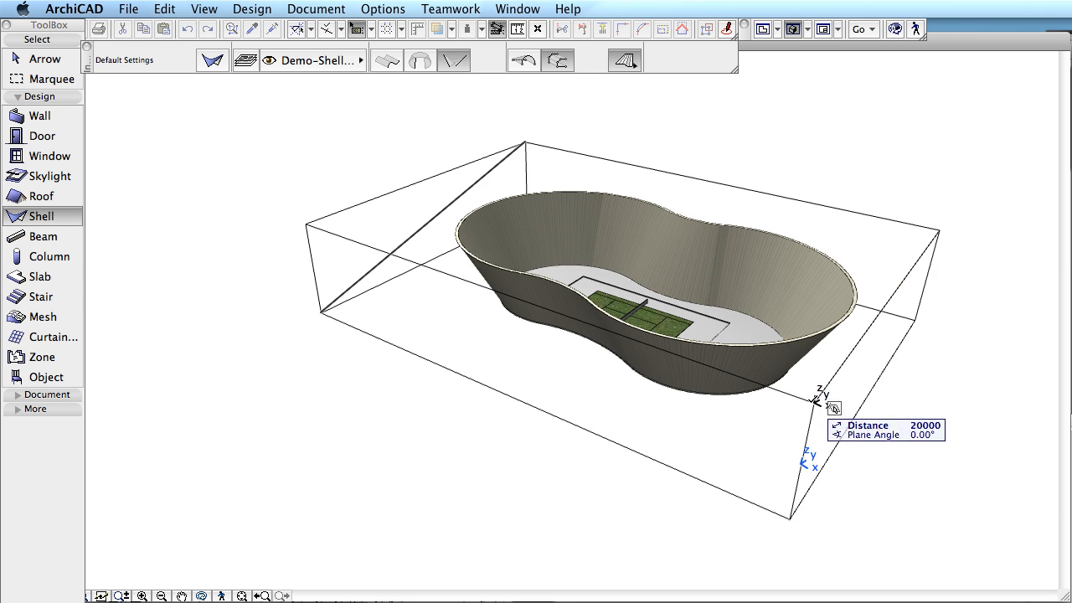
click(942, 224)
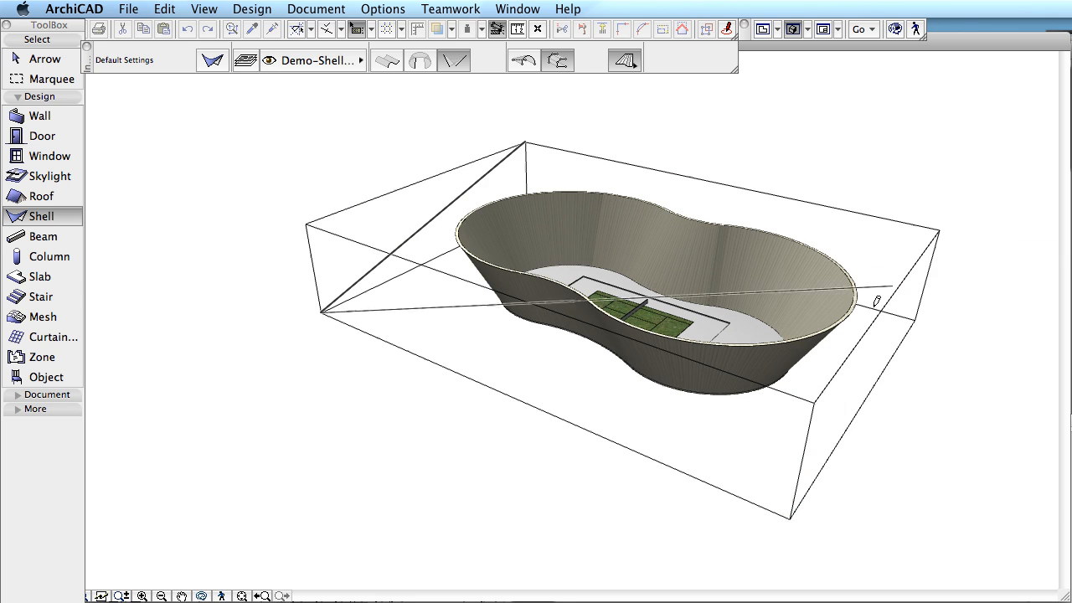
Step: Draw the second profile as a straight diagonal from the near upper corner to the far lower corner and complete the ruled shell
click(818, 399)
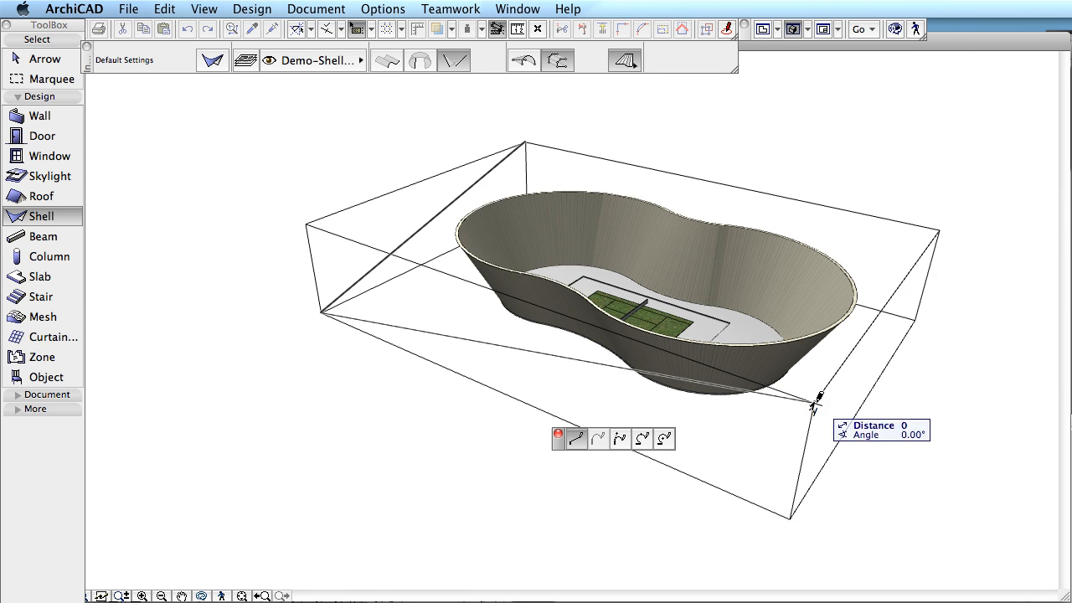
click(919, 317)
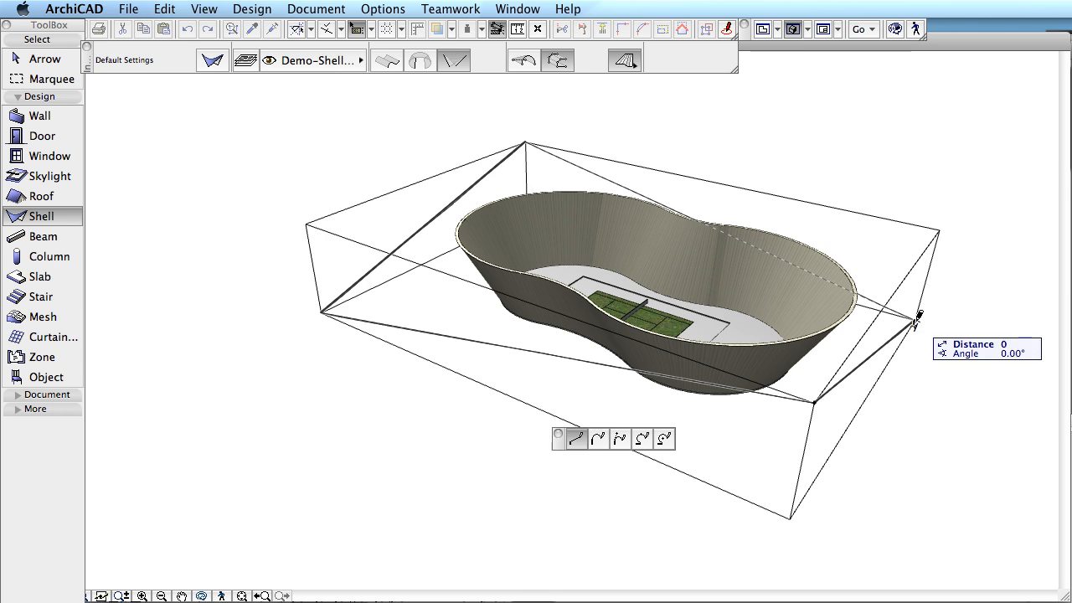
click(918, 318)
shift+middle_drag(950, 376, 653, 370)
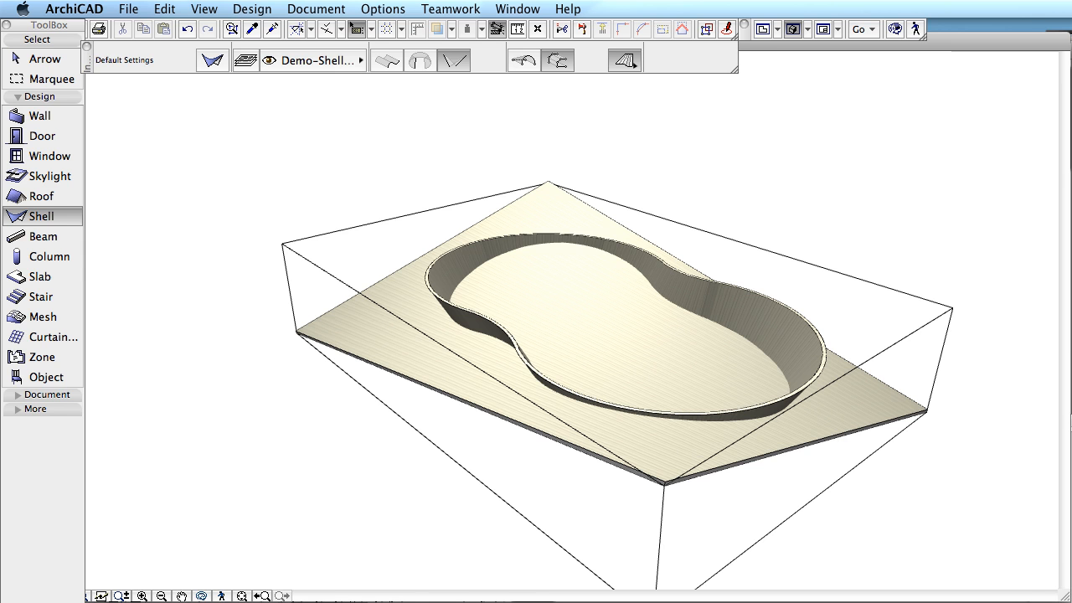
Step: Select the ruled shell in the floor plan and define its contour from the outer stadium outline
key(F2)
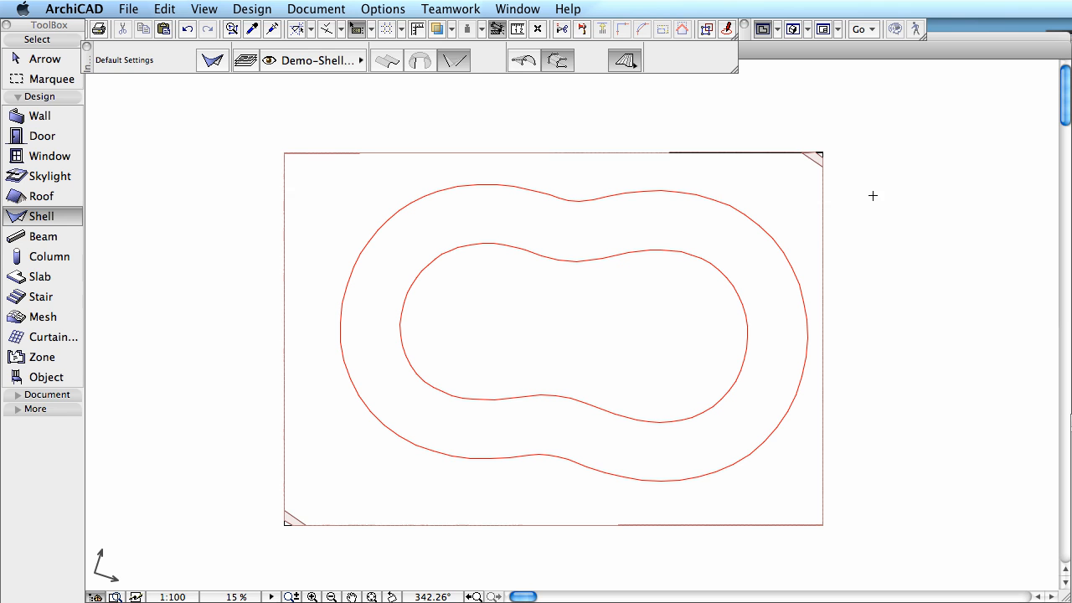
shift+click(813, 167)
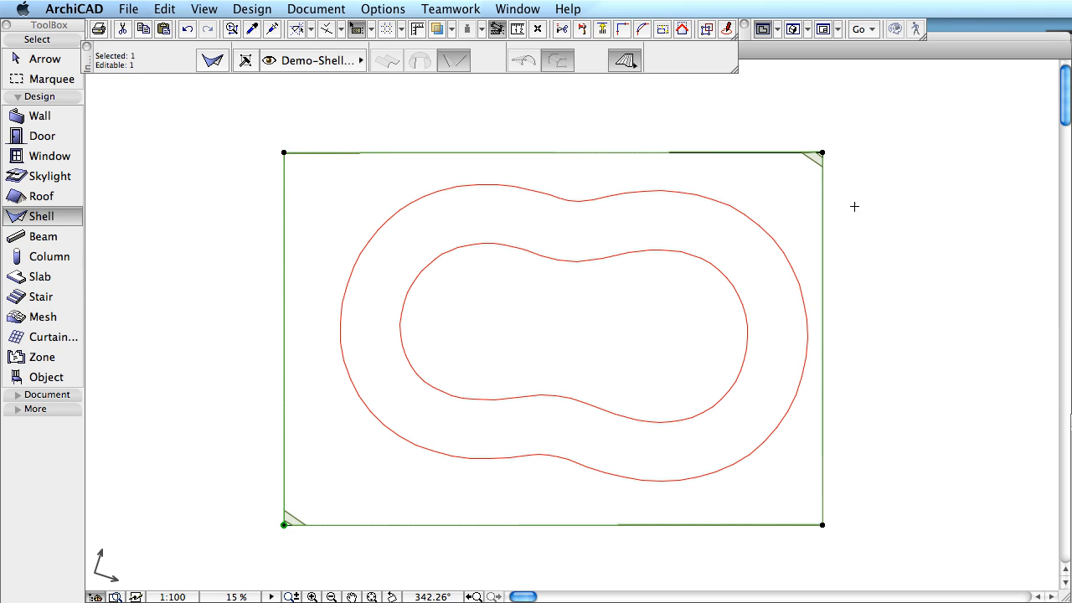
right_click(750, 181)
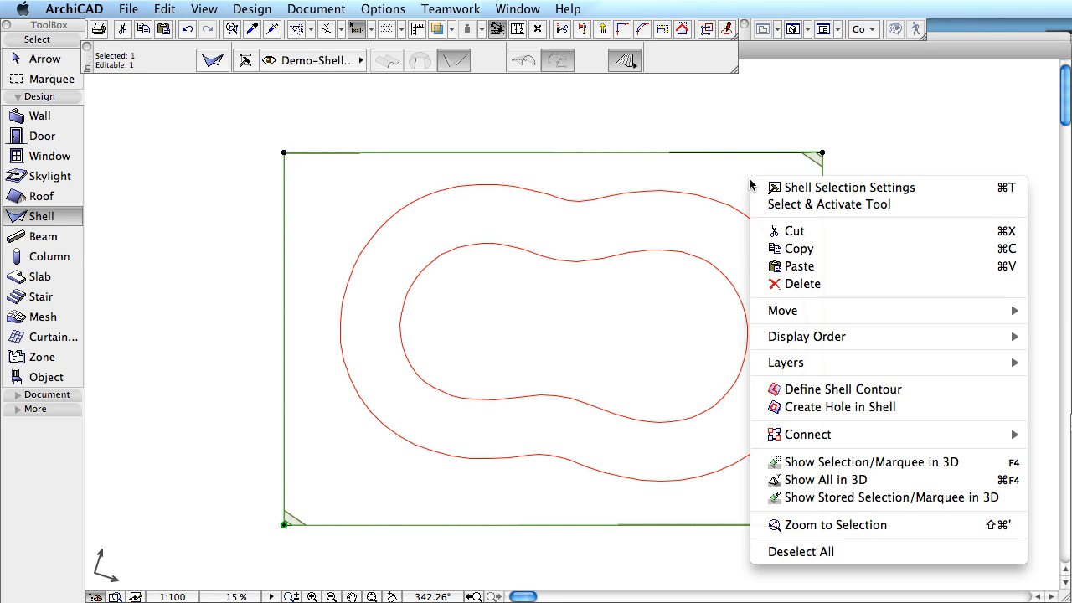
click(819, 392)
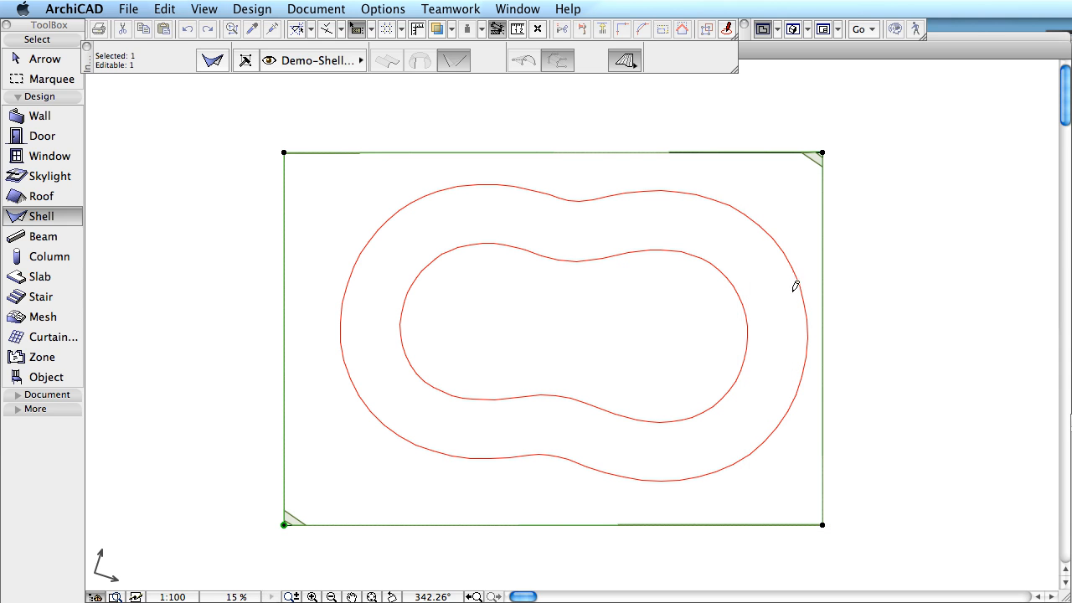
click(743, 210)
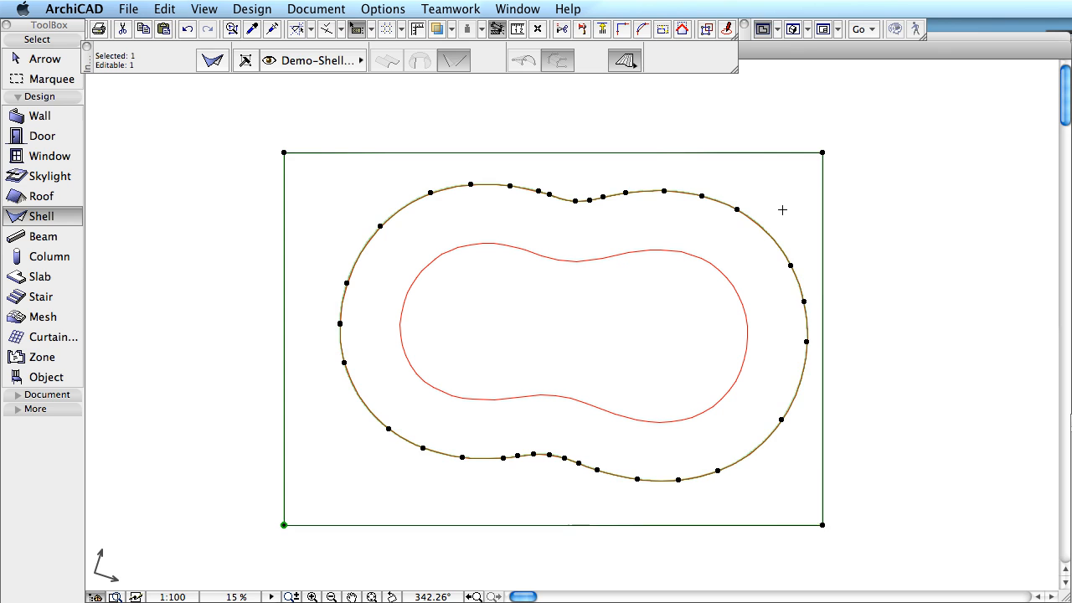
Step: Create a hole in the ruled shell from the inner stadium outline
right_click(788, 200)
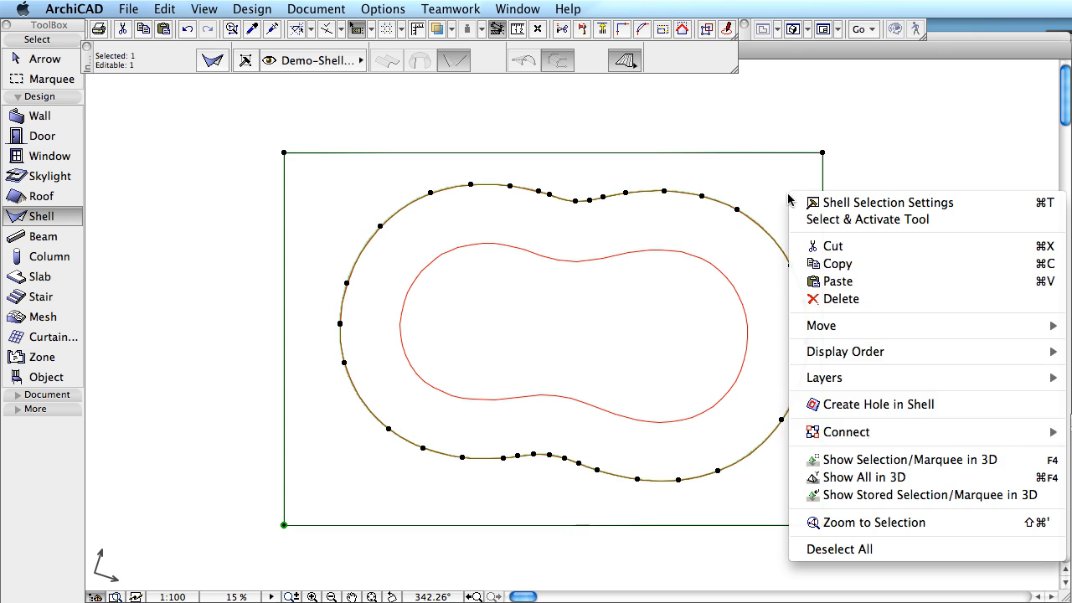
click(887, 406)
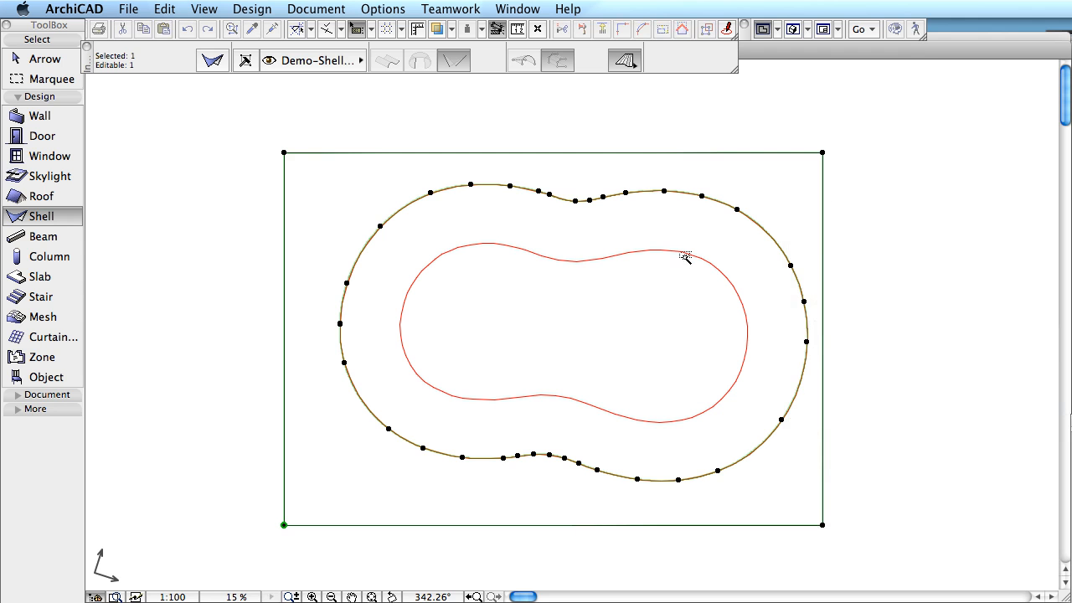
click(685, 260)
key(Escape)
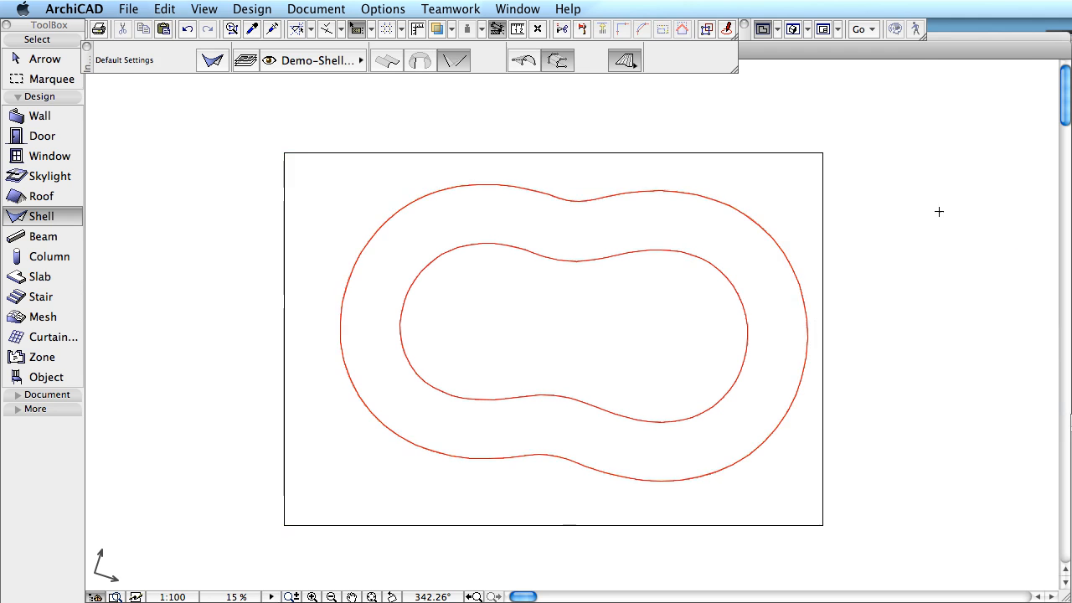
Step: Select all stadium walls in 3D and trim them to the ruled shell, keeping only the part below it
key(F3)
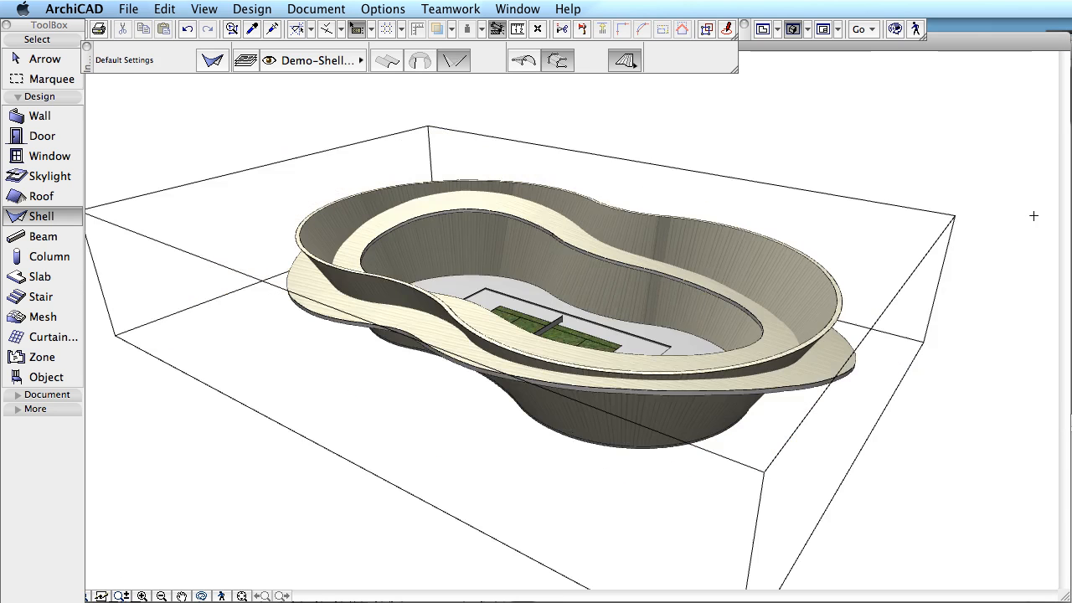
drag(1034, 307, 873, 319)
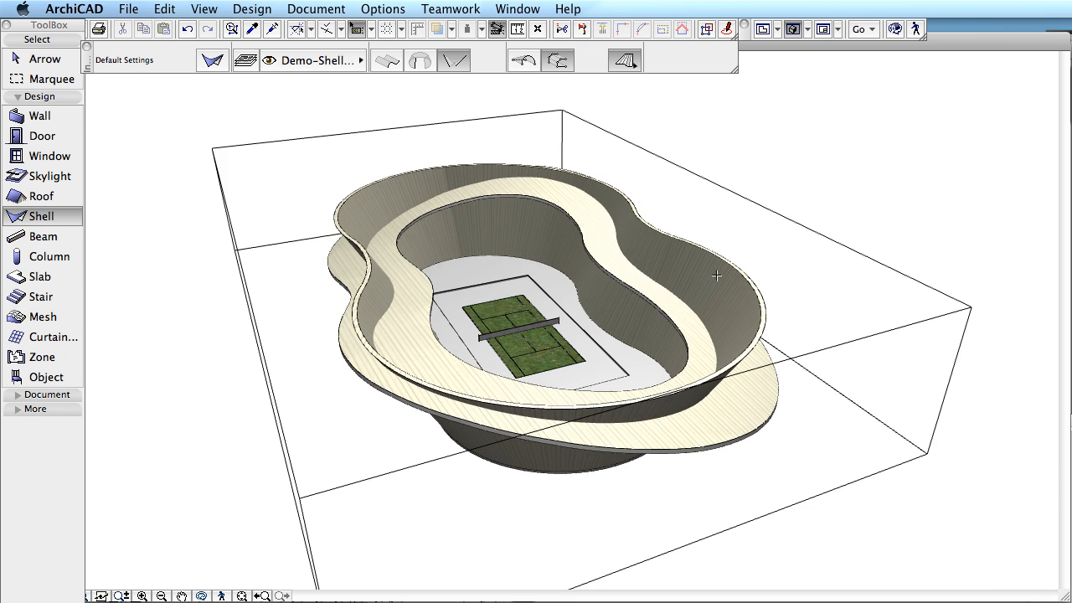
drag(714, 274, 752, 275)
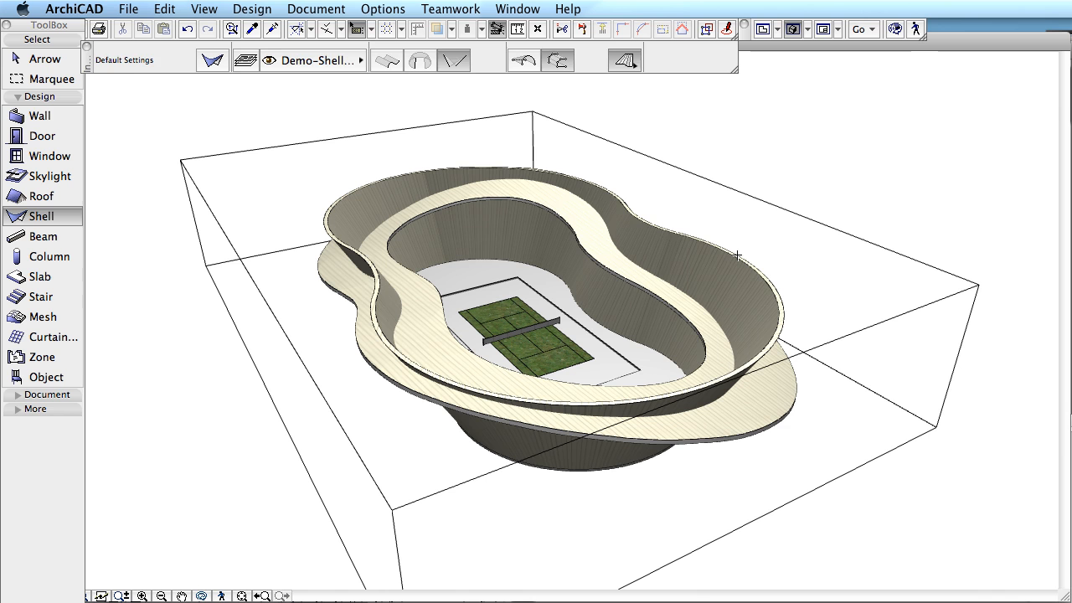
click(42, 119)
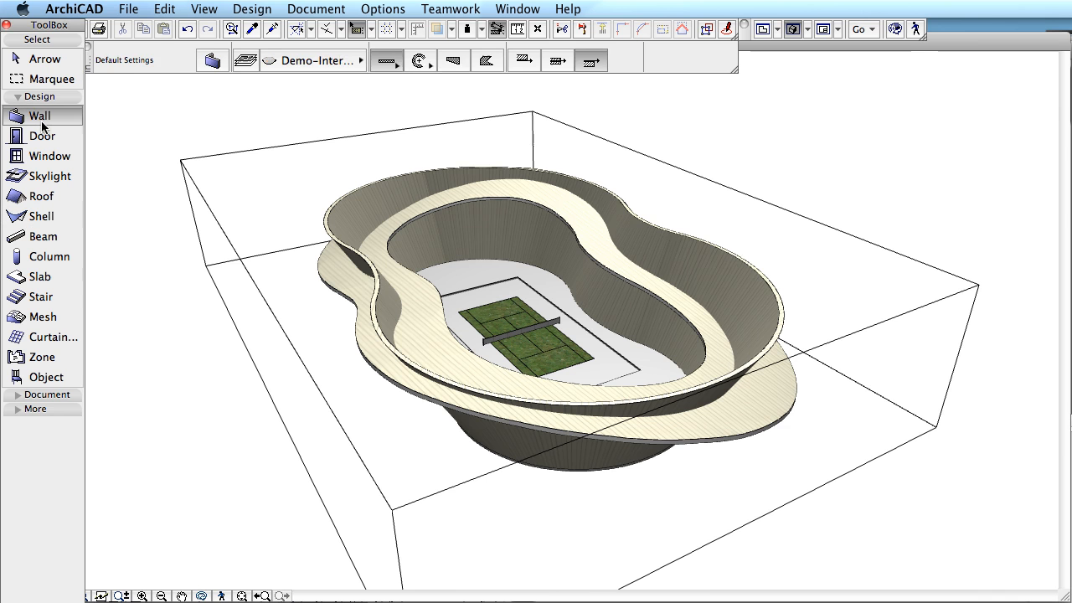
key(super+a)
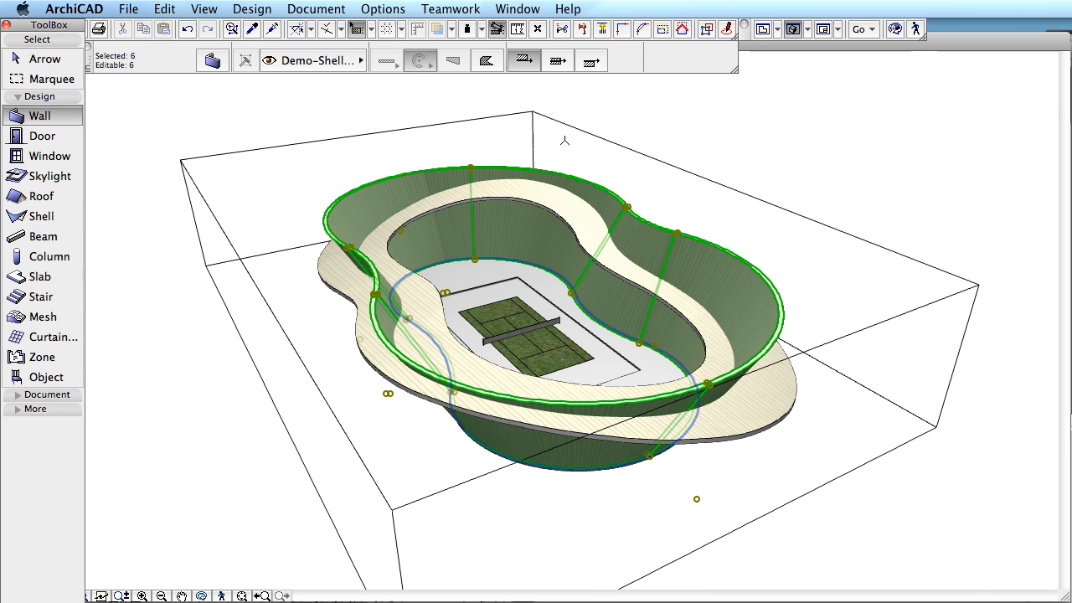
right_click(698, 258)
mouse_move(848, 423)
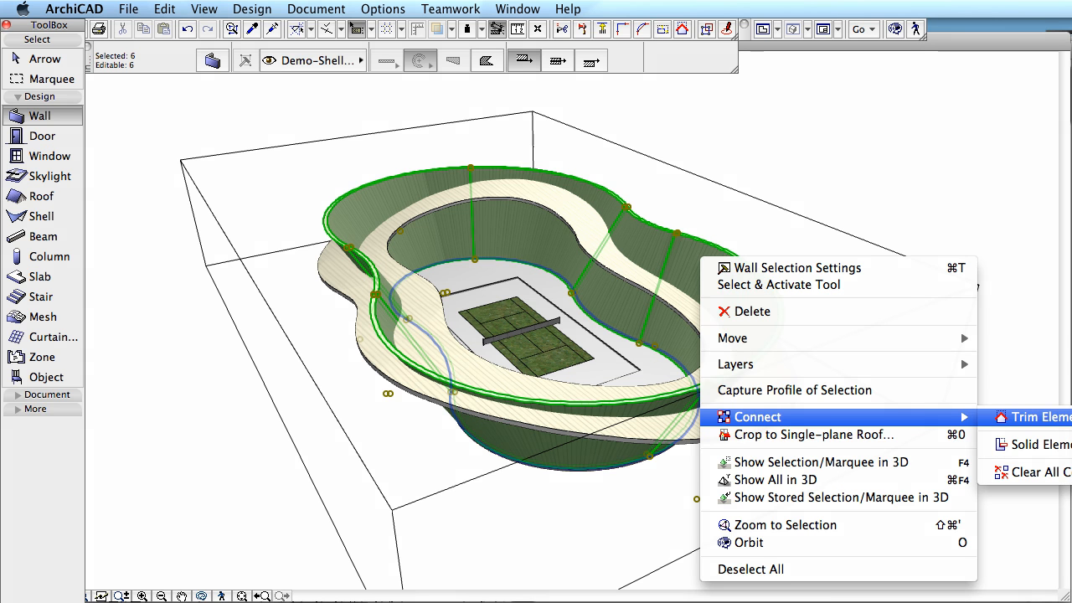
click(1043, 416)
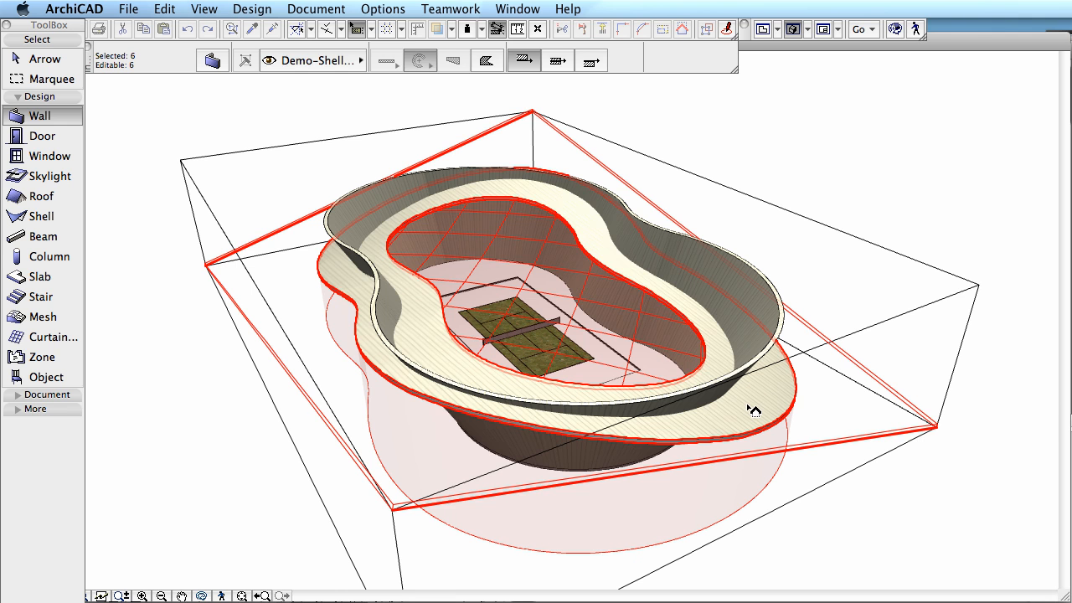
click(570, 464)
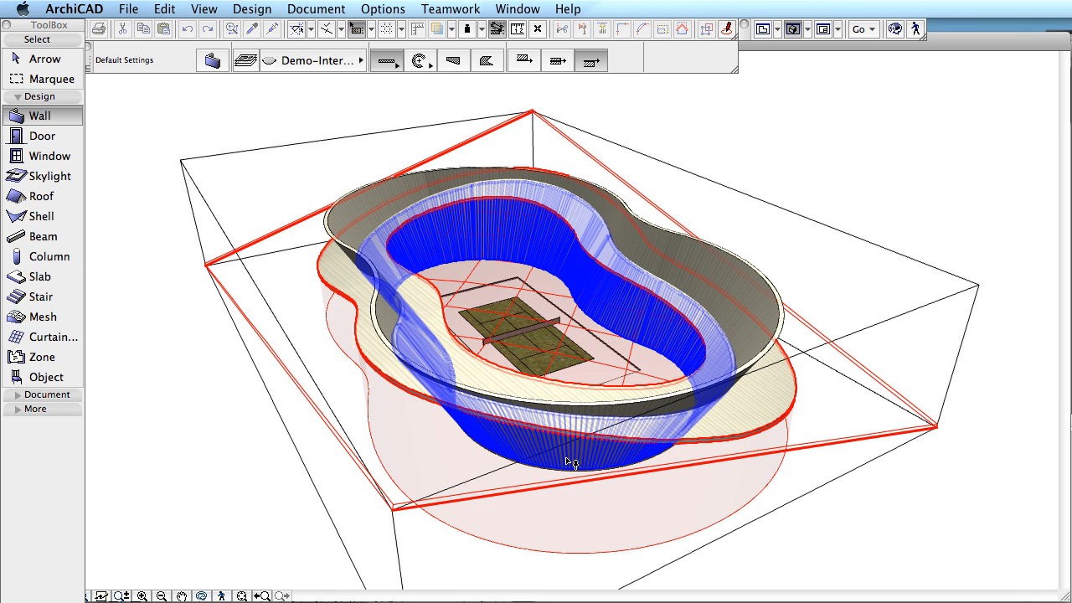
shift+click(570, 461)
key(Escape)
Step: Curve the ruled shell's near profile edge into a downward arc with a radius of about 130600
shift+middle_drag(815, 448, 905, 443)
shift+middle_drag(771, 342, 732, 308)
scroll(709, 367, down, 1)
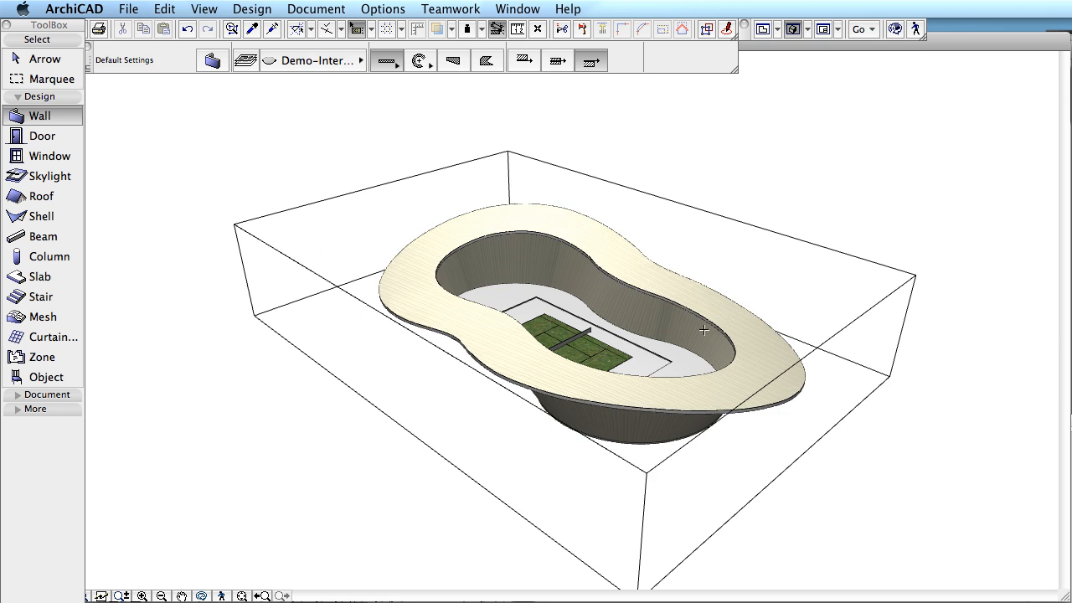
shift+click(706, 369)
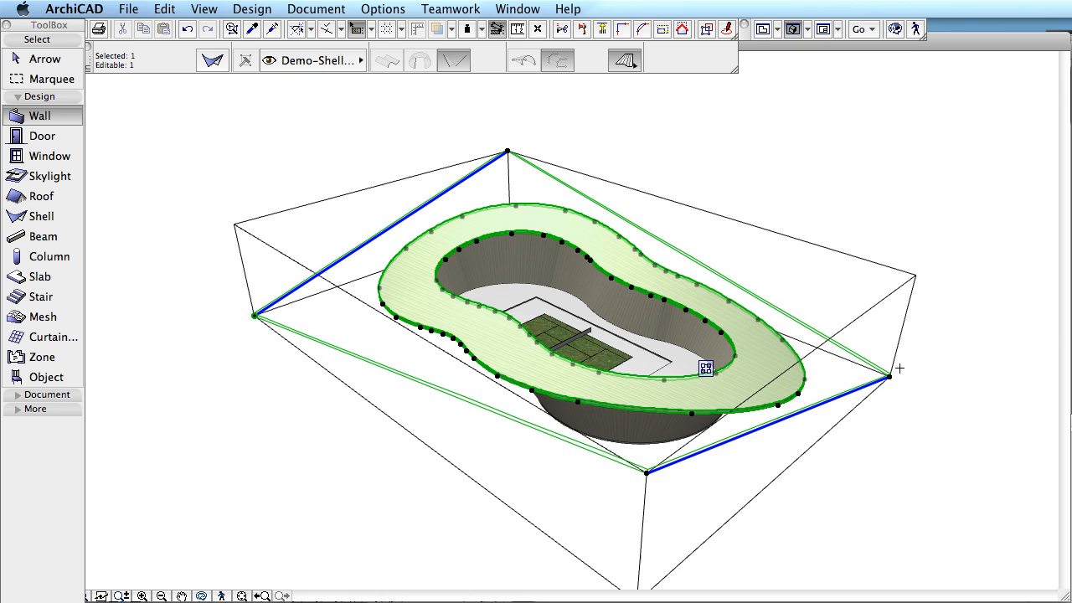
click(752, 430)
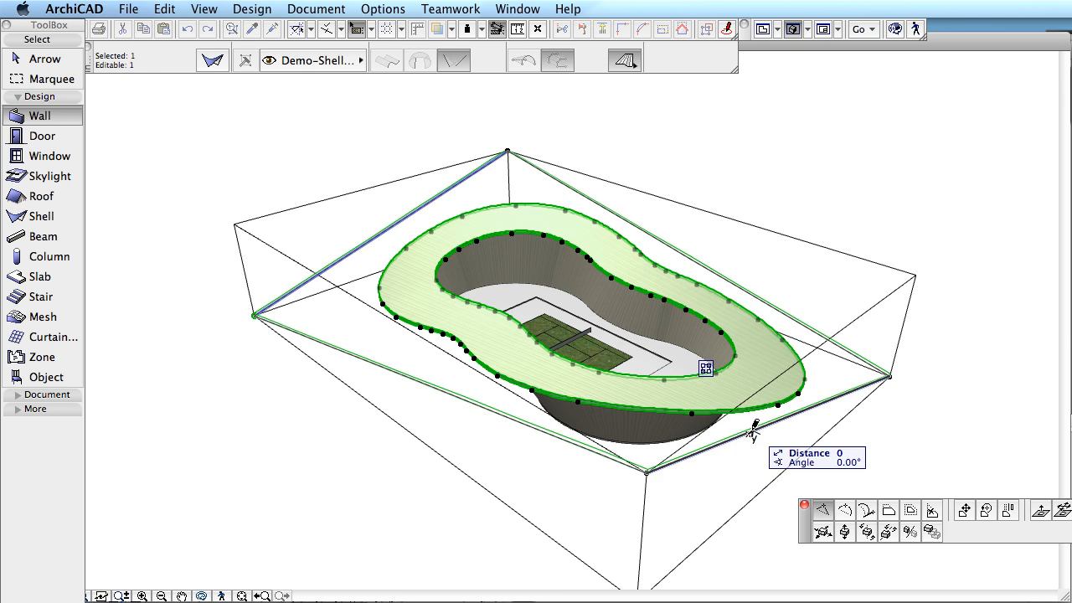
click(844, 512)
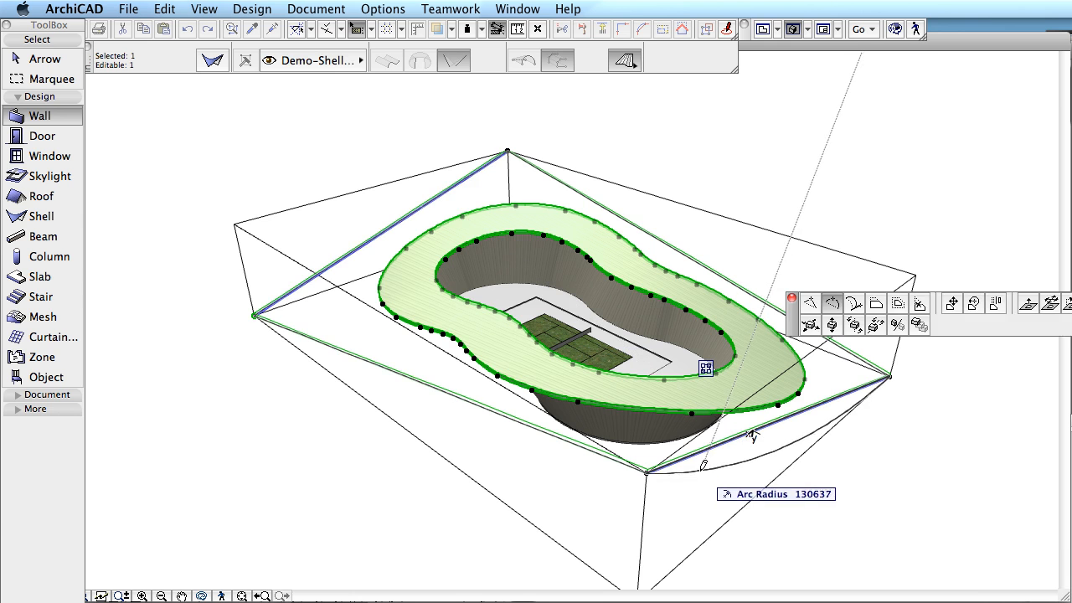
click(702, 467)
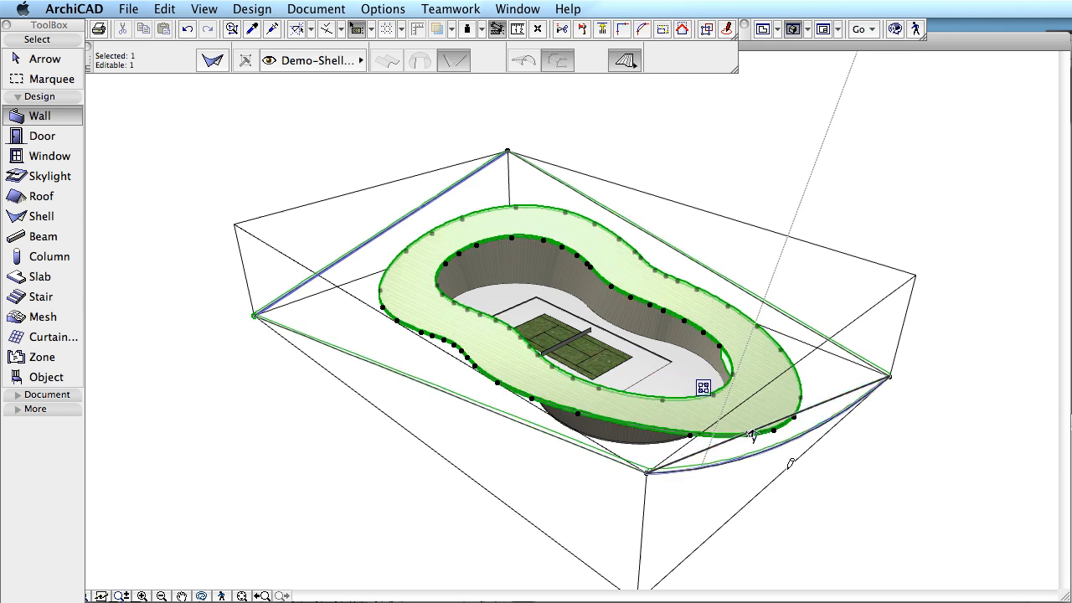
key(Escape)
Step: Examine the edited shell in 3D and its cut representation in the floor plan
shift+middle_drag(914, 472, 616, 489)
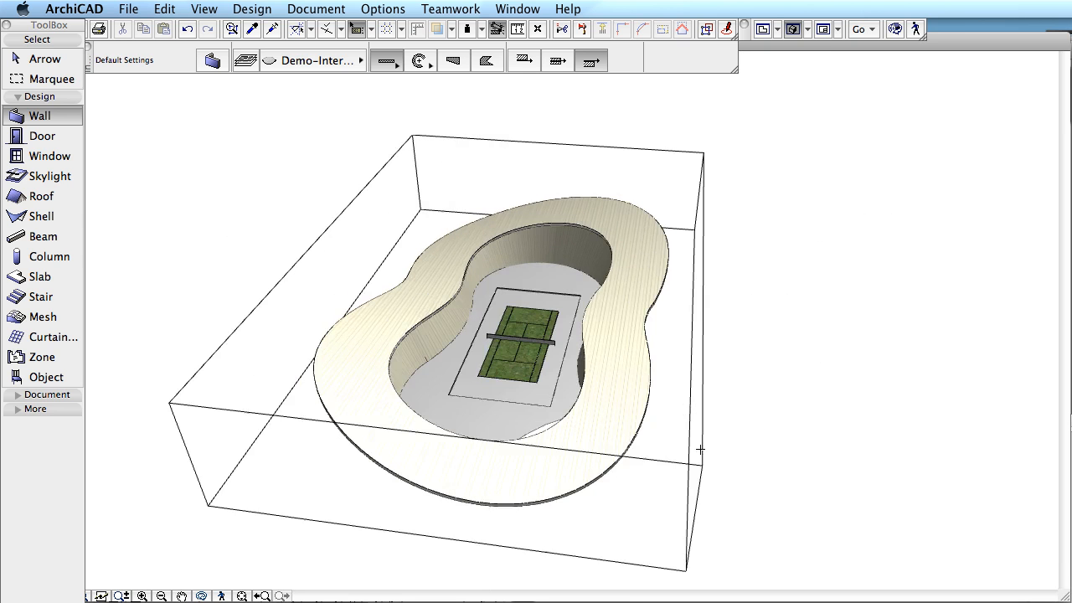
key(F2)
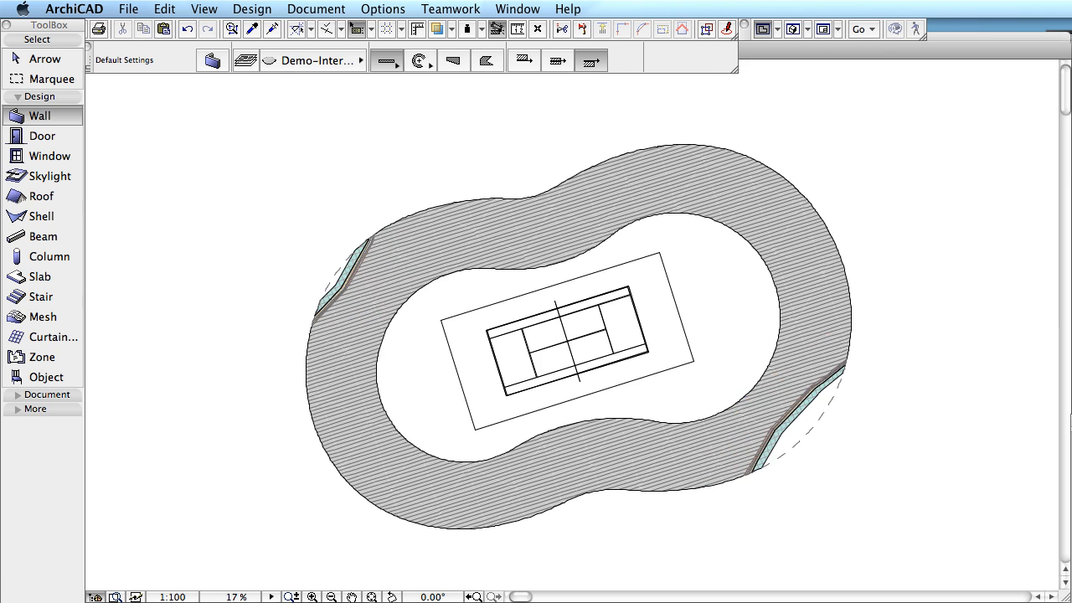
scroll(837, 397, up, 3)
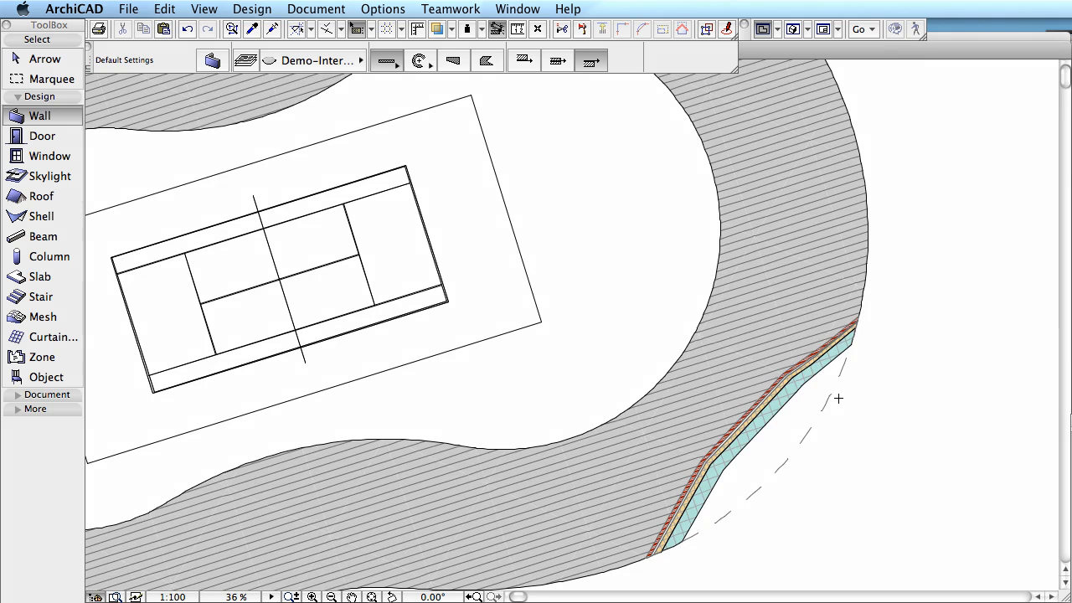
scroll(838, 398, down, 3)
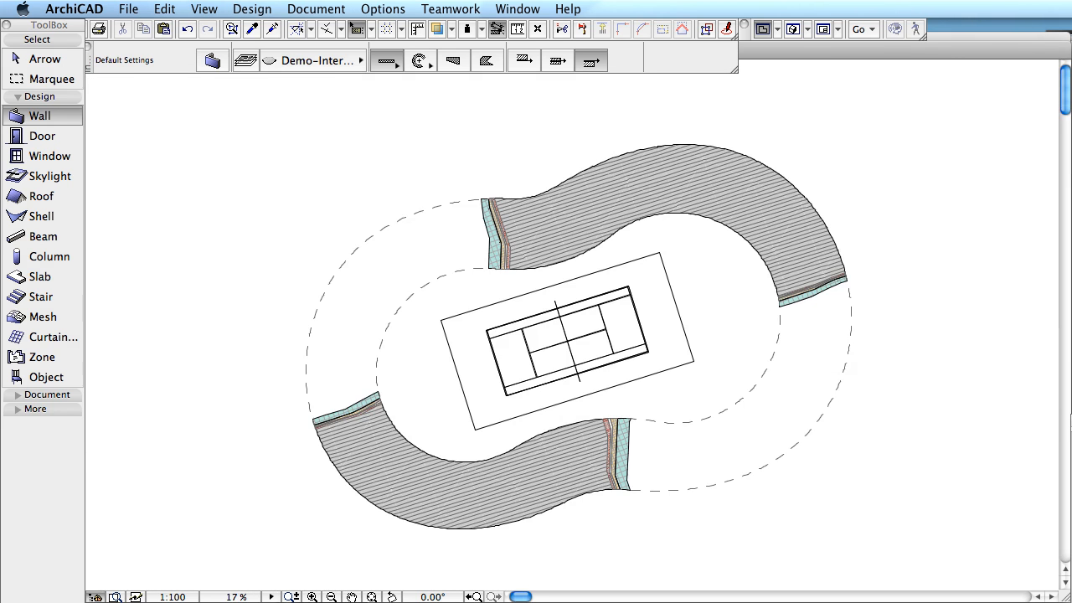
Step: Create a revolved shell from the curved red outline on the floor plan, with its axis between the outline's endpoints and a 180° revolution angle
key(F3)
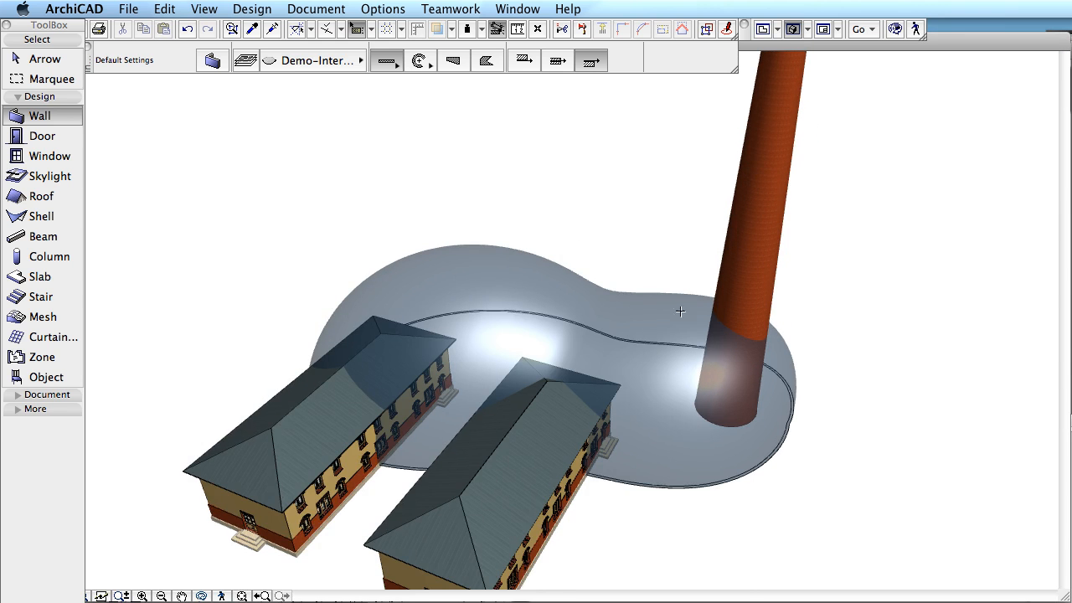
scroll(801, 311, down, 2)
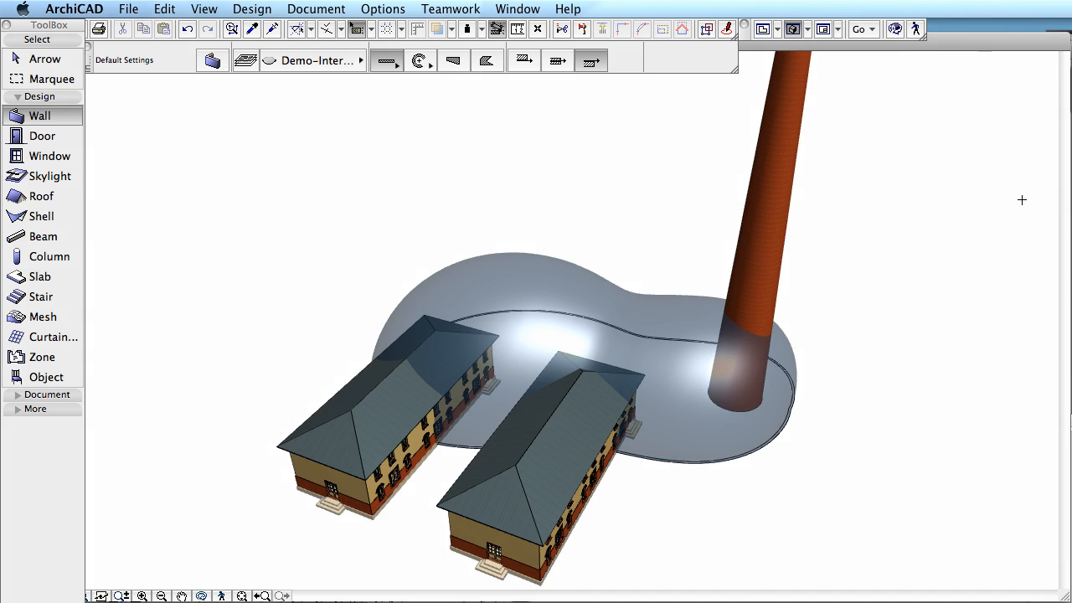
key(F2)
middle_drag(715, 325, 692, 346)
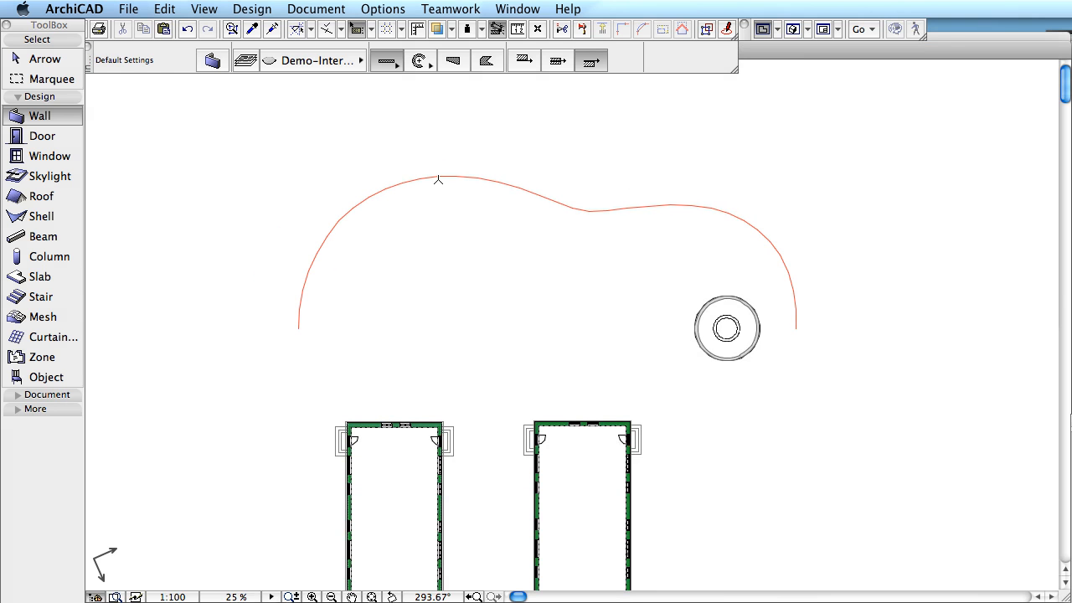
click(41, 216)
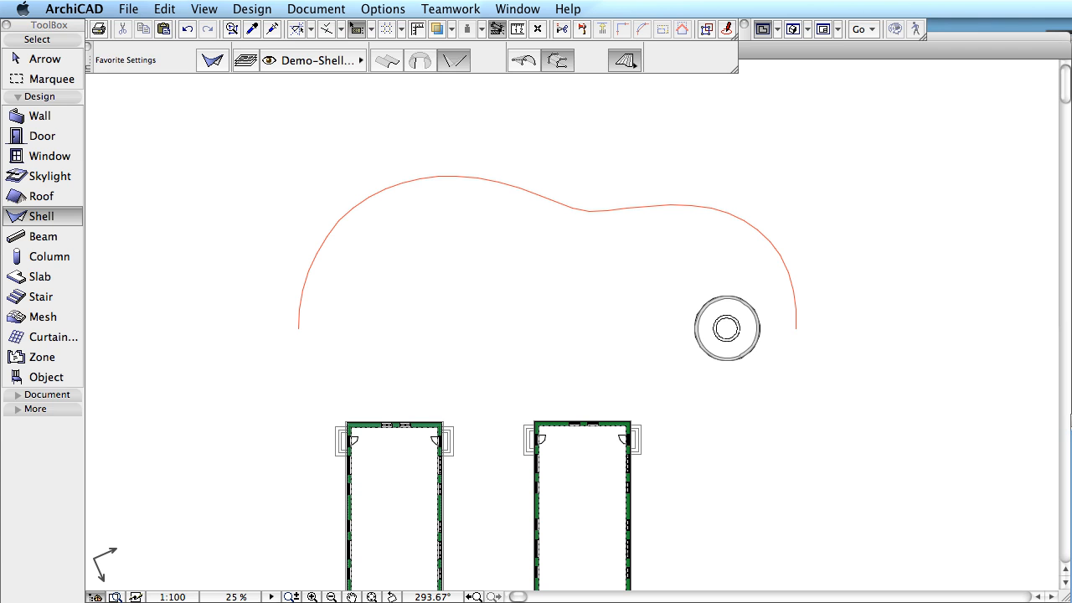
click(420, 61)
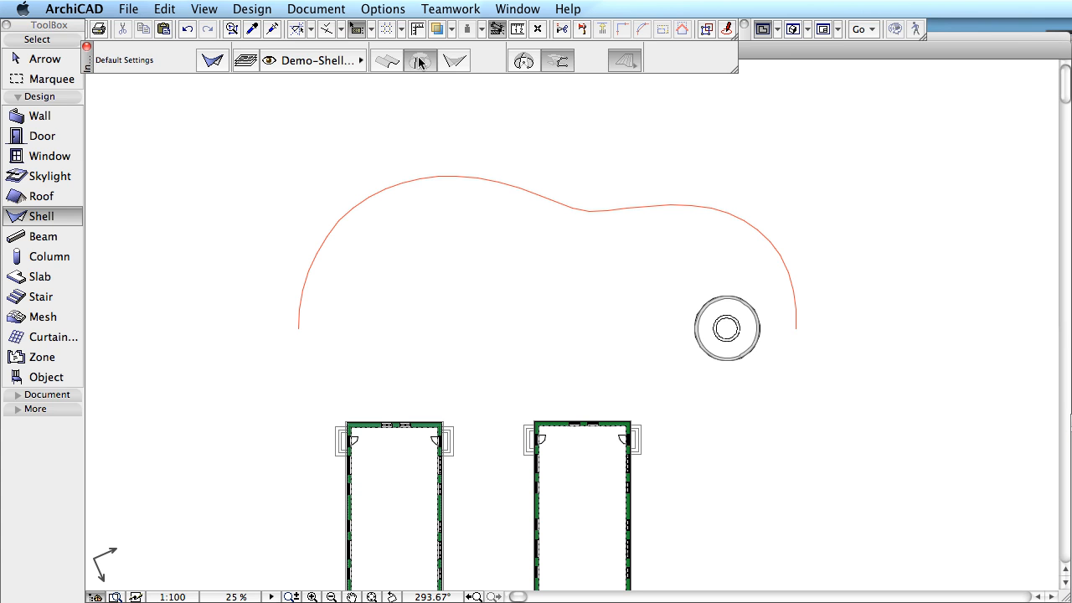
click(796, 325)
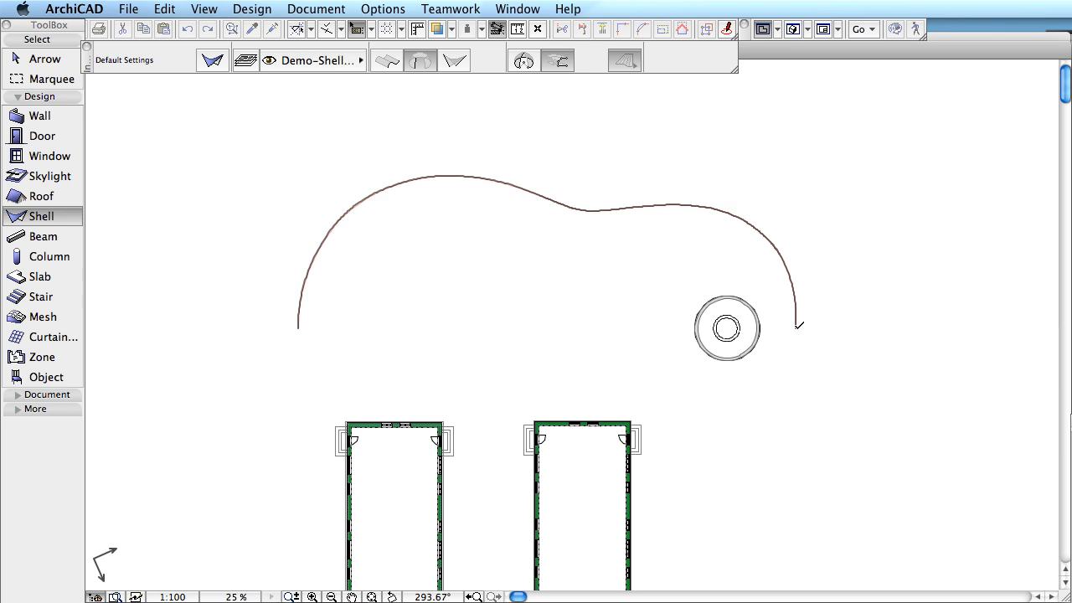
click(796, 326)
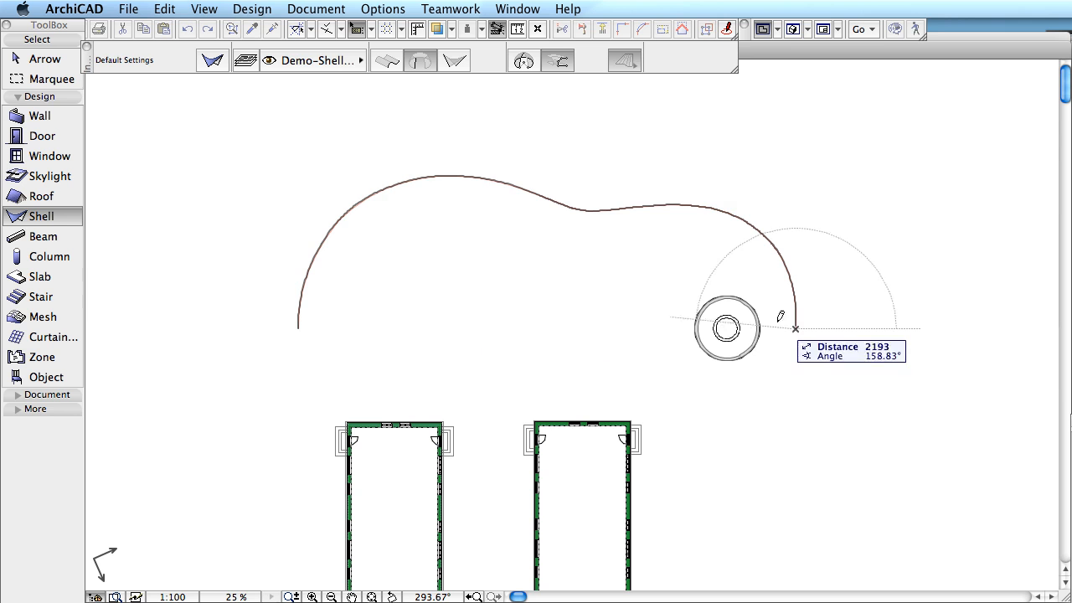
click(300, 327)
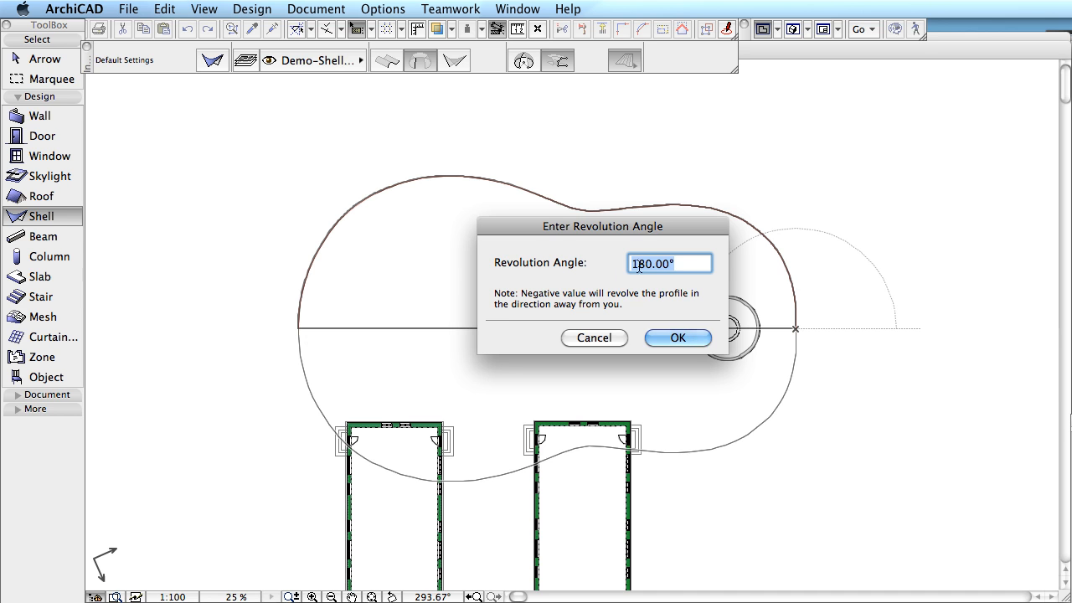
click(679, 337)
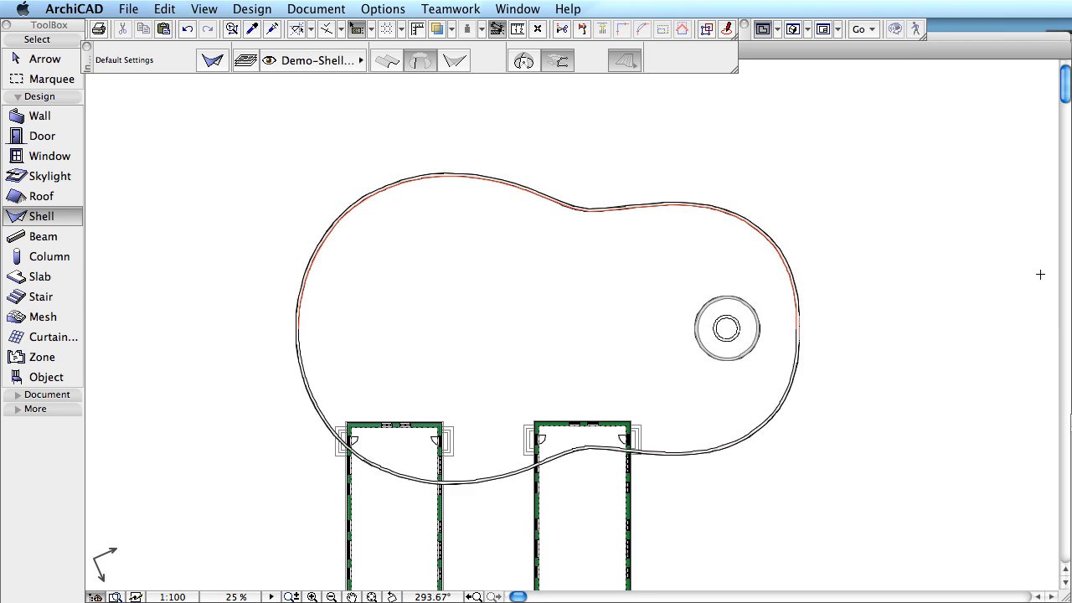
Step: Distort the revolved shell on the floor plan by shifting the end farthest from the chimney towards the two buildings
key(F3)
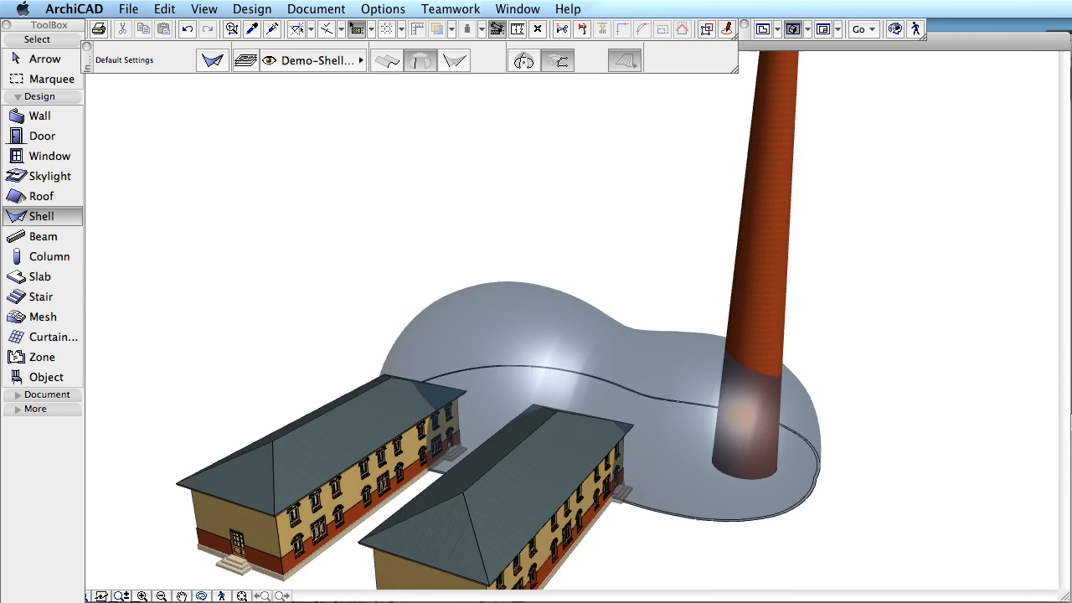
scroll(845, 331, down, 3)
shift+middle_drag(716, 382, 618, 452)
shift+middle_drag(814, 460, 882, 475)
key(F2)
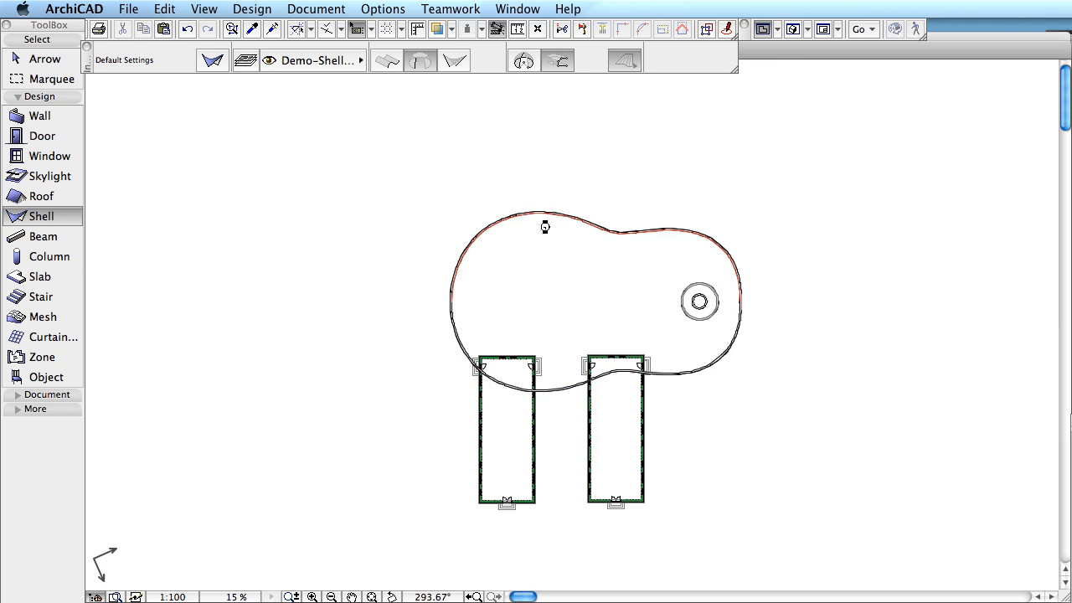
click(545, 220)
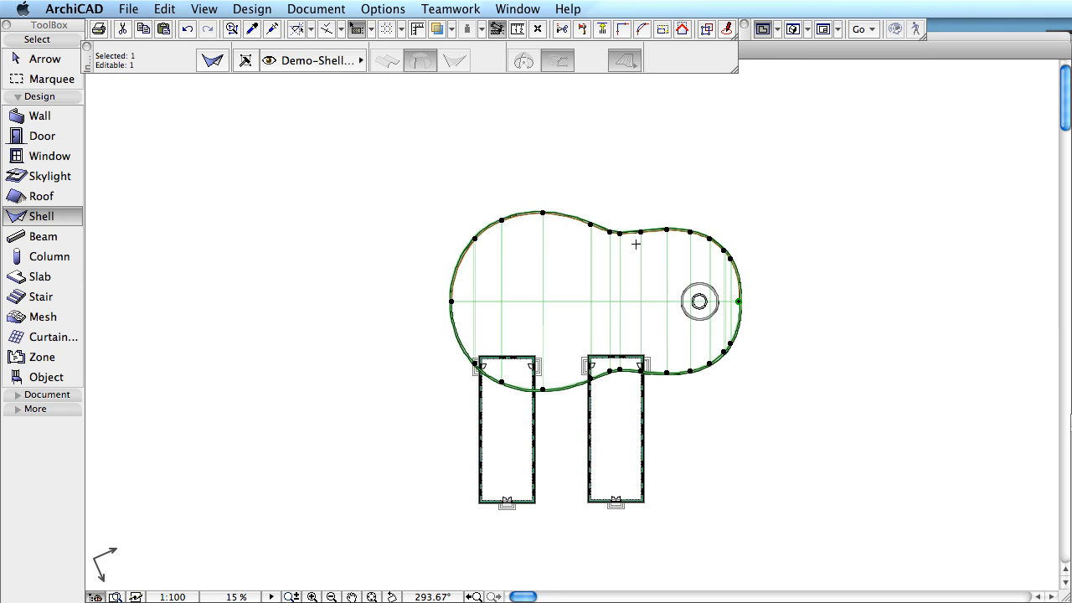
click(452, 303)
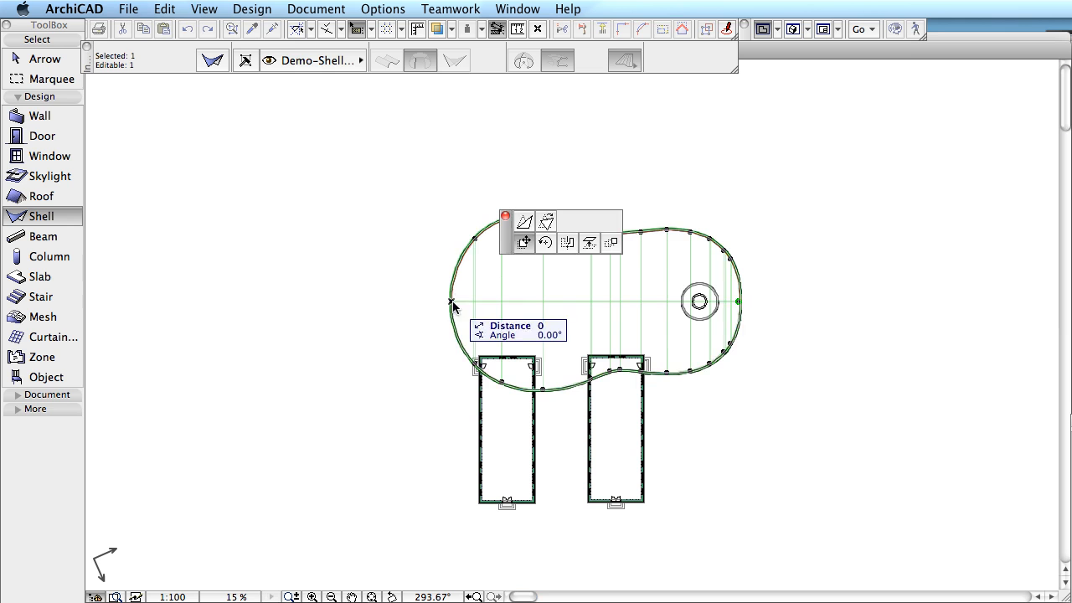
click(524, 222)
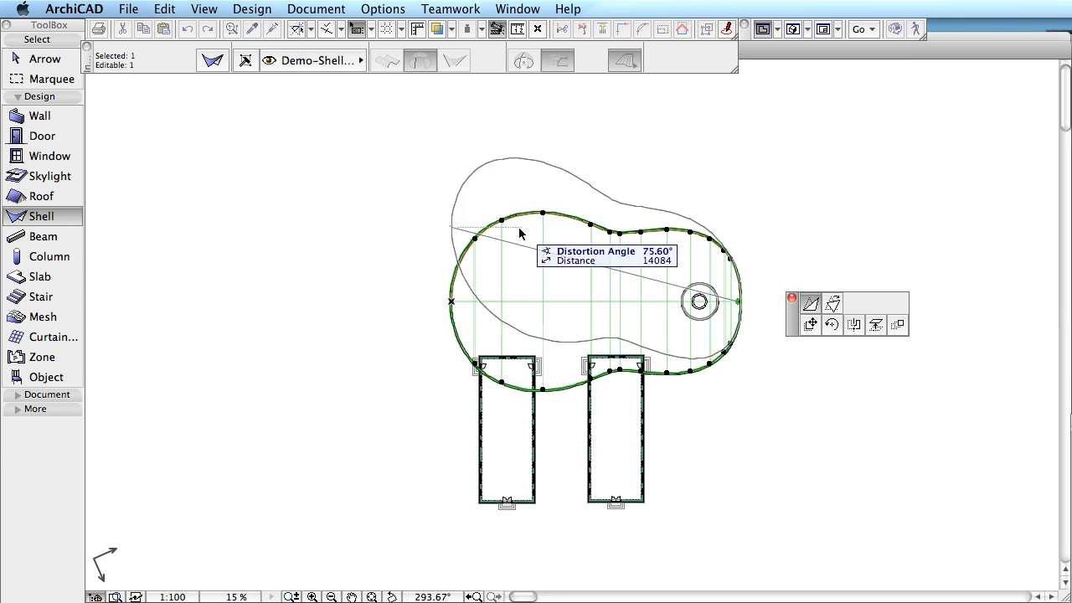
click(458, 339)
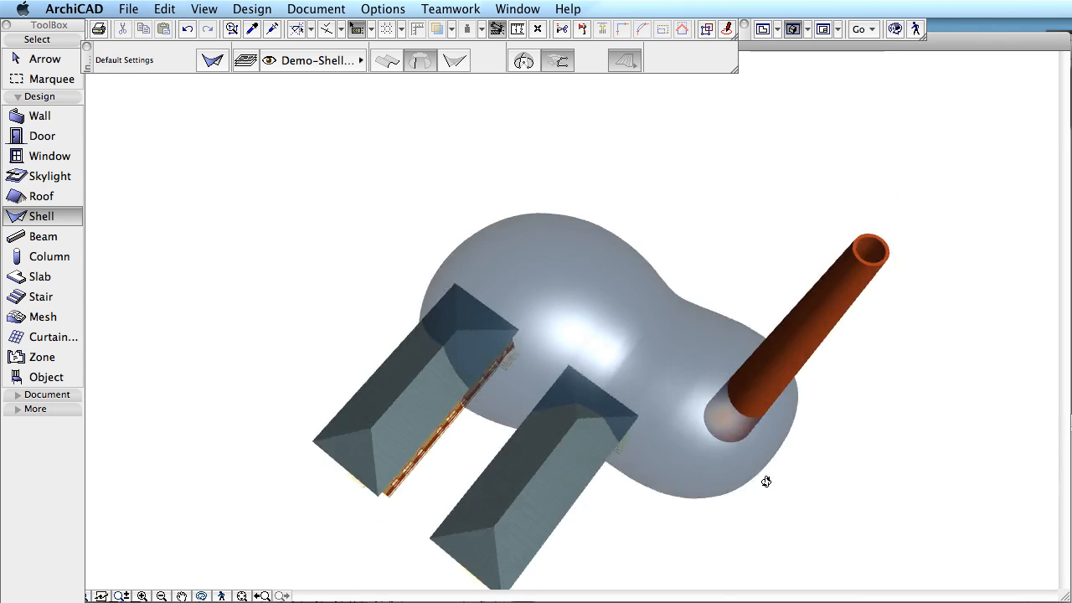
Step: Assign the Frame surface material to the revolved shell in the 3D view
shift+middle_drag(765, 481, 845, 277)
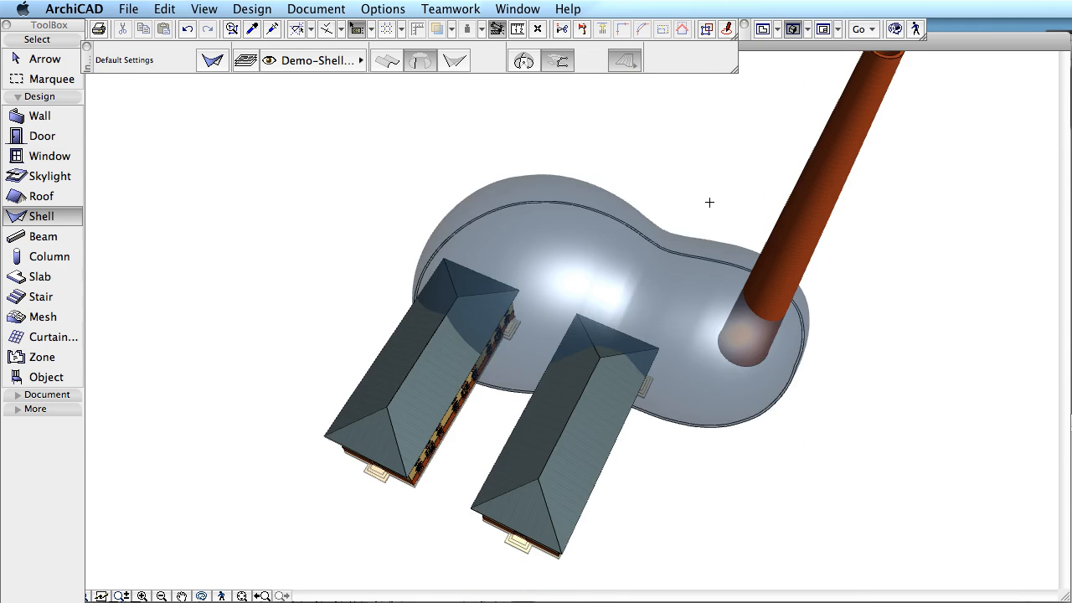
click(615, 234)
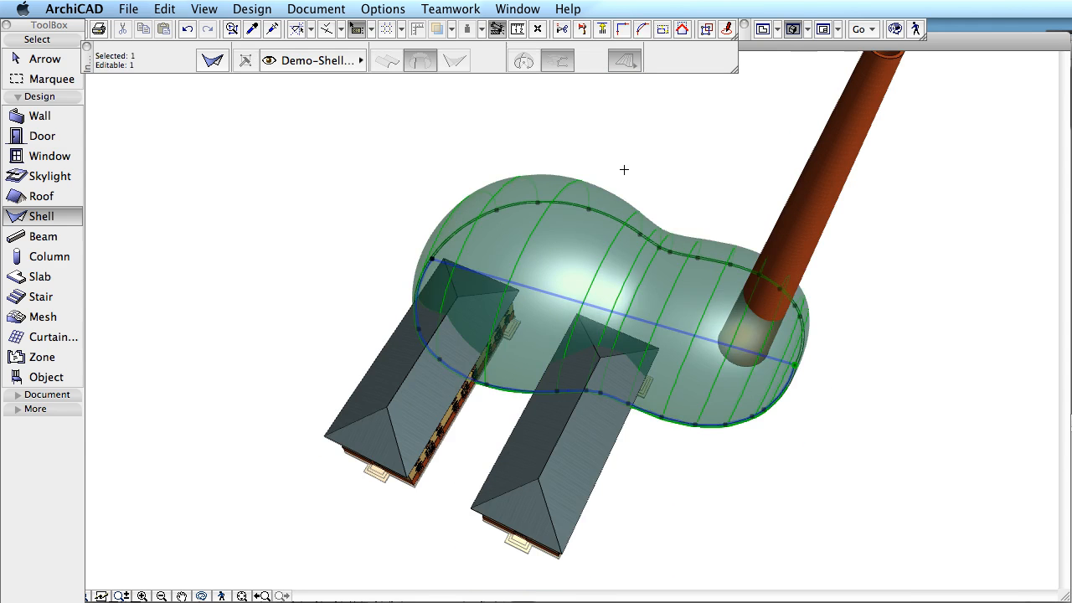
key(super+t)
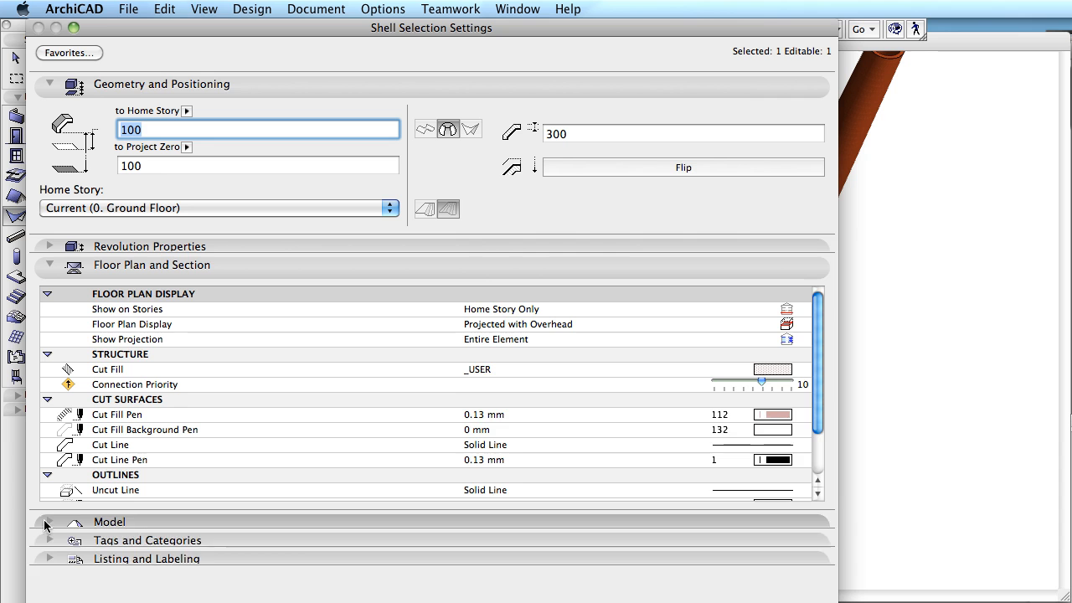
click(42, 584)
click(444, 549)
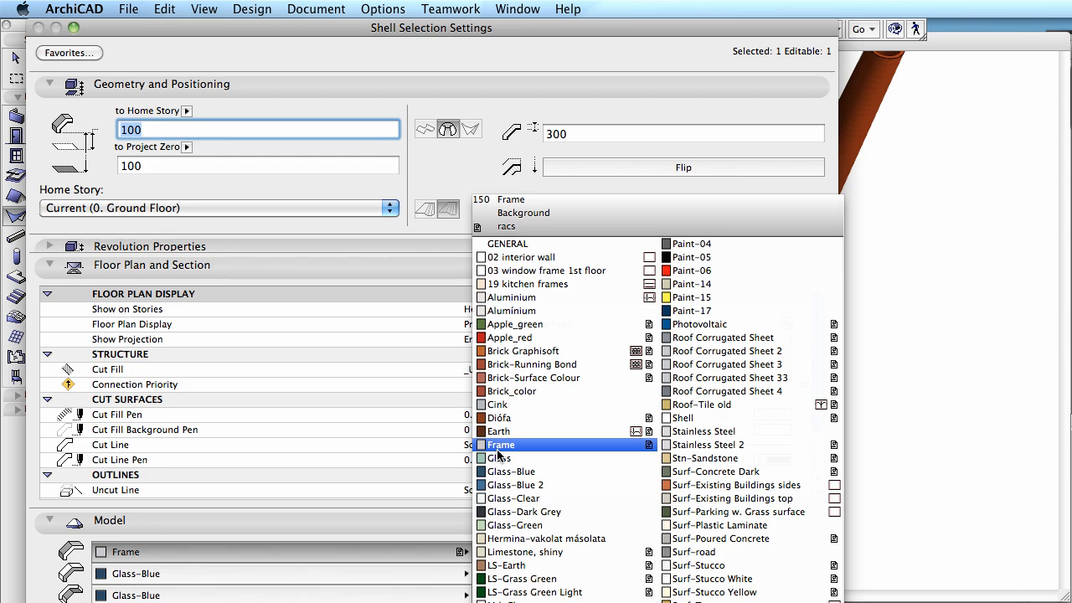
click(498, 449)
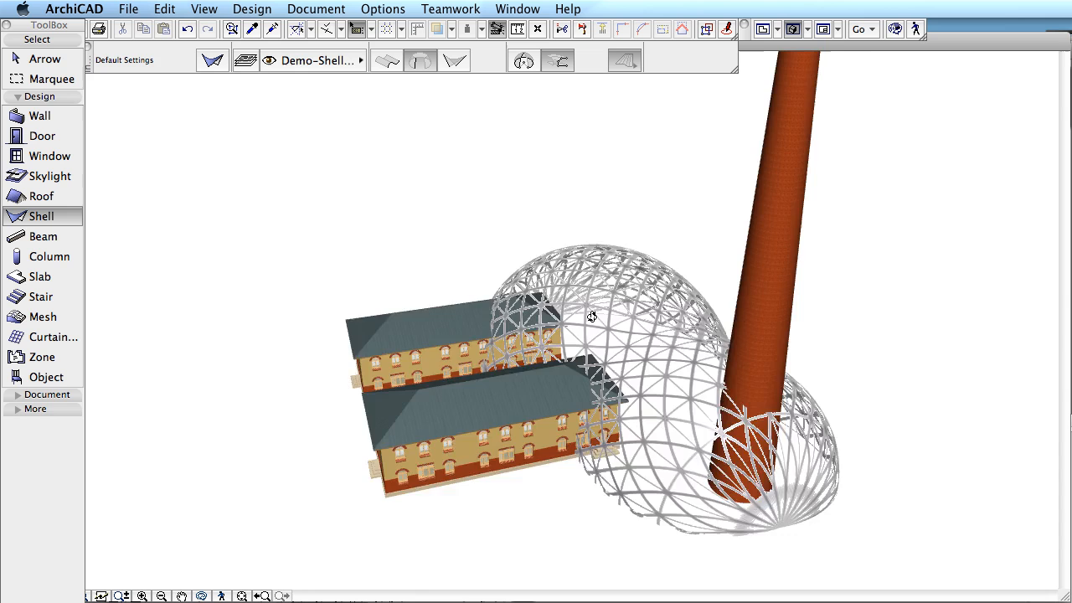
shift+middle_drag(591, 313, 847, 374)
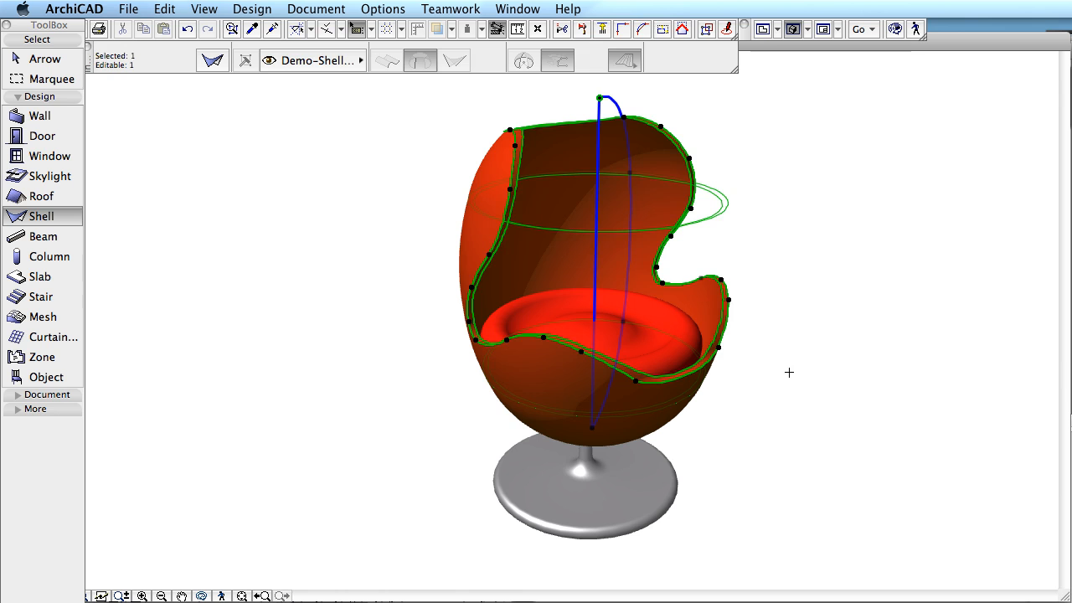
Step: Offset the profile of the chair's round base shell outward by about 924
click(758, 430)
click(641, 489)
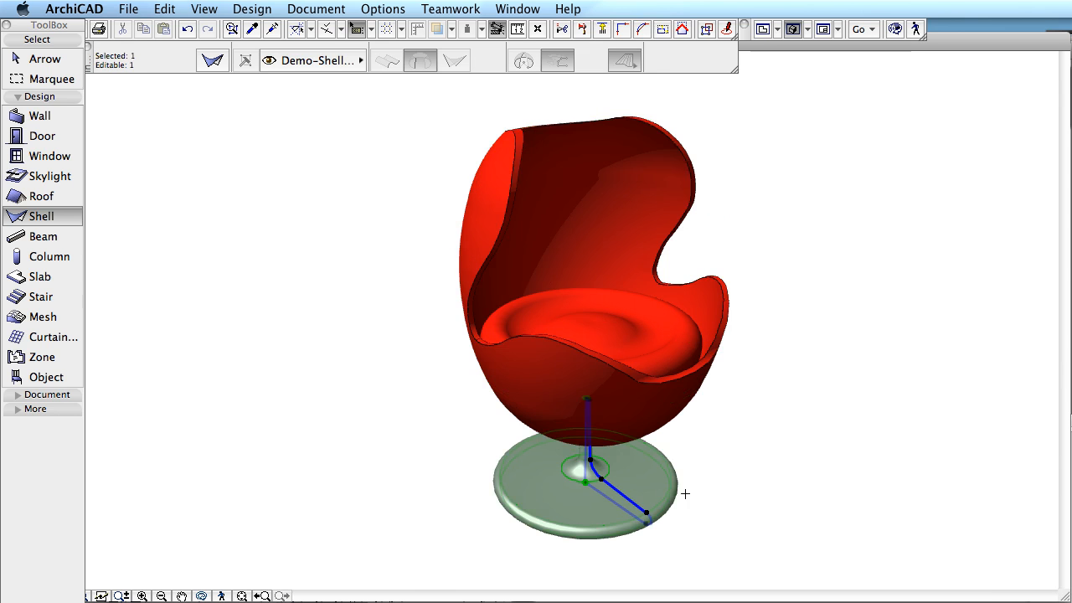
scroll(675, 490, up, 2)
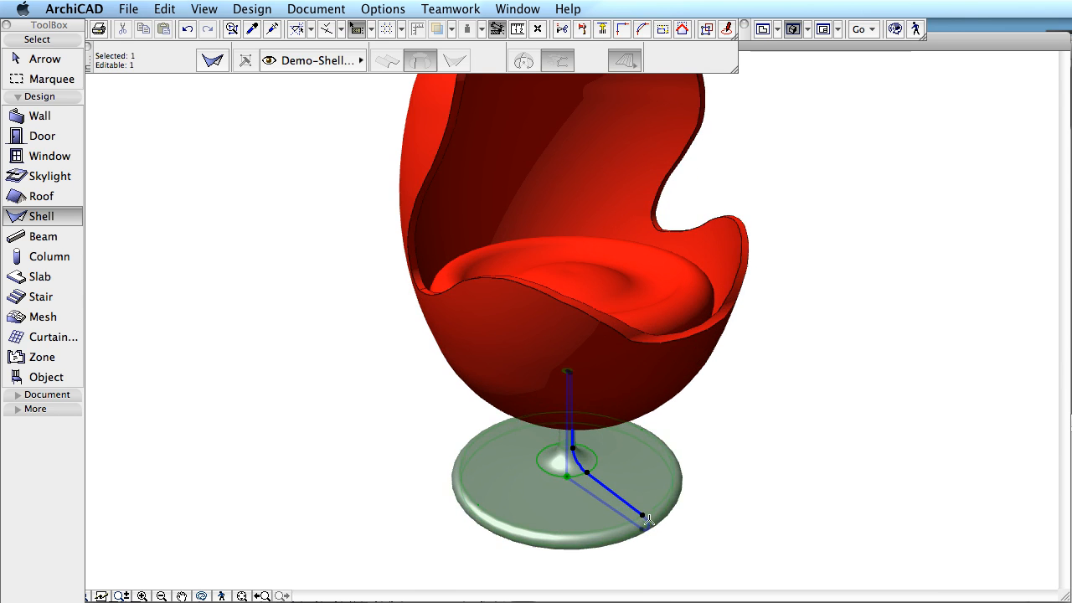
click(643, 505)
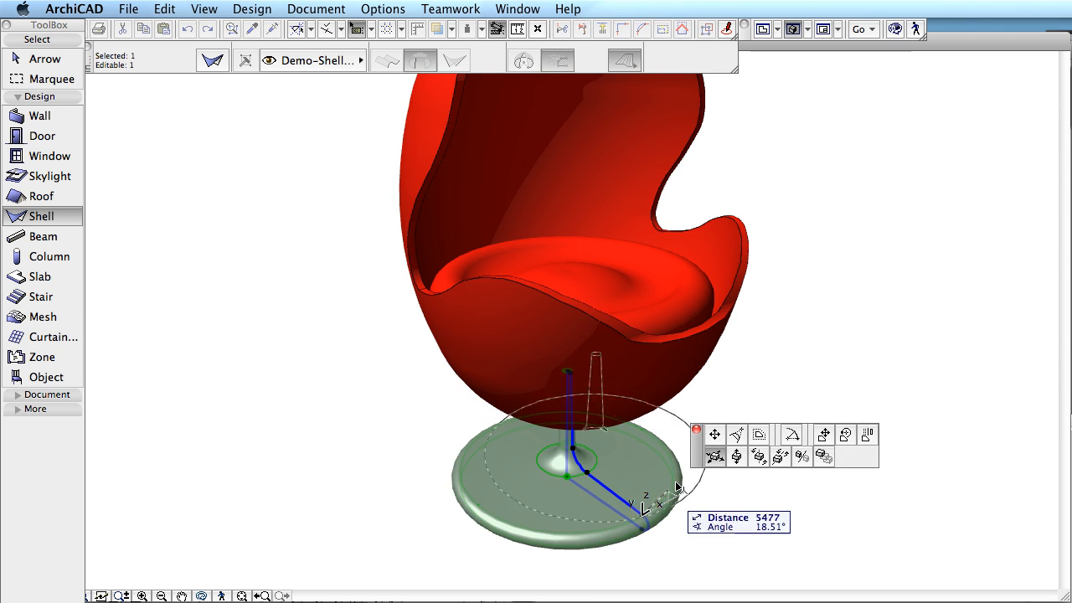
click(756, 439)
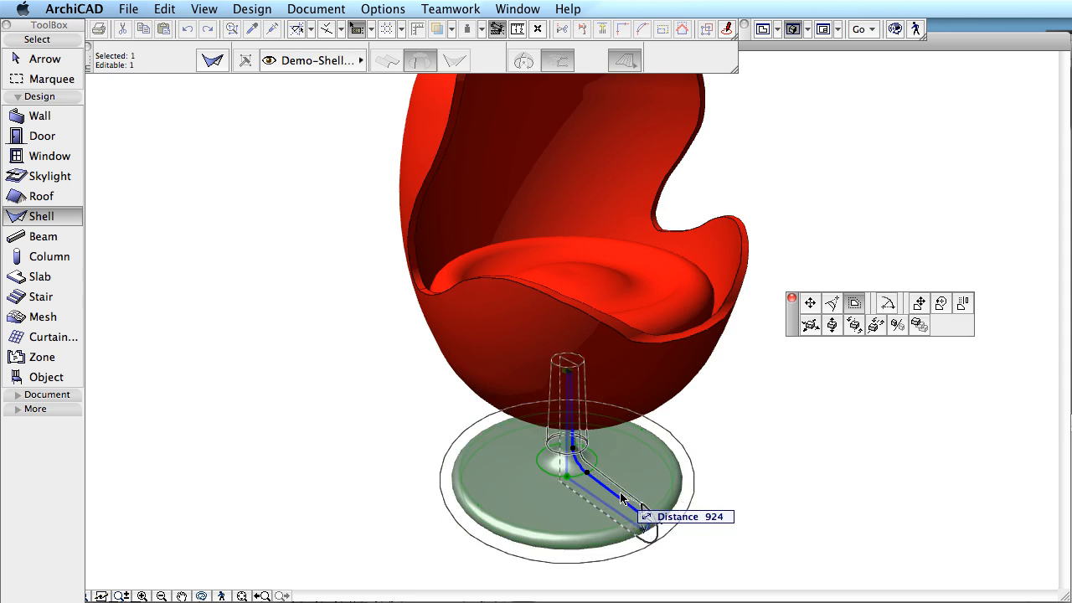
click(620, 492)
key(Escape)
scroll(775, 442, down, 2)
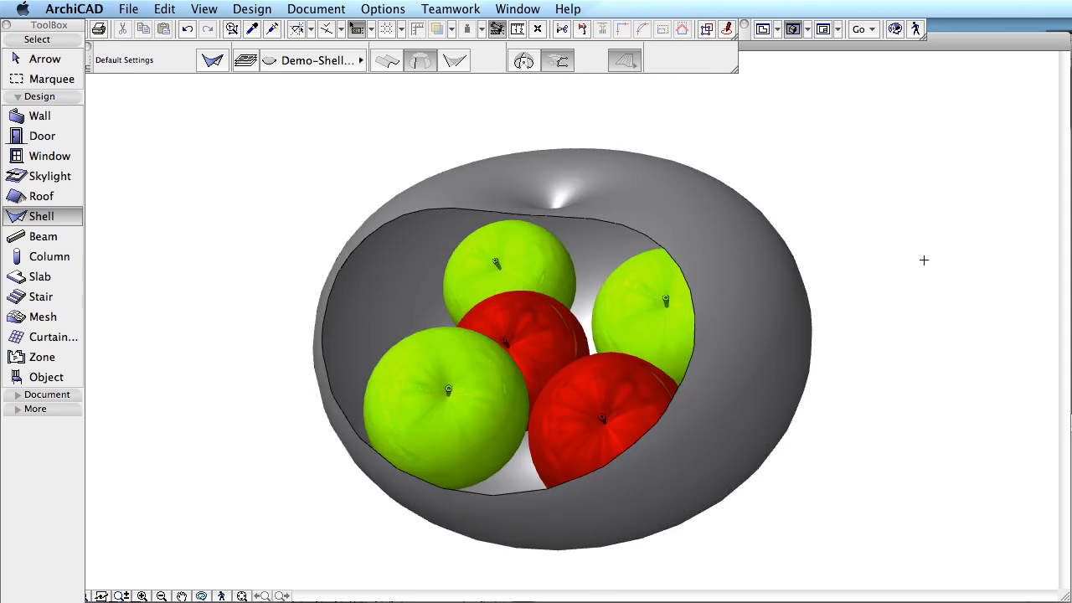
Step: Examine the hollow apple-shaped shell's cut contour and the revolved profile of the front green apple
shift+middle_drag(479, 286, 400, 297)
shift+click(704, 236)
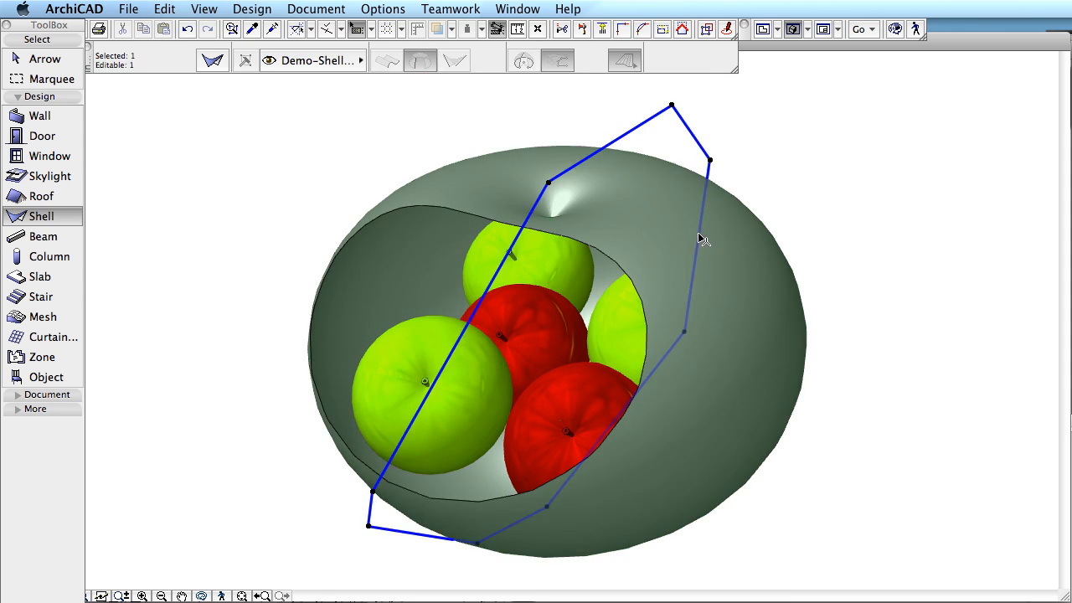
key(Escape)
key(Escape)
click(463, 368)
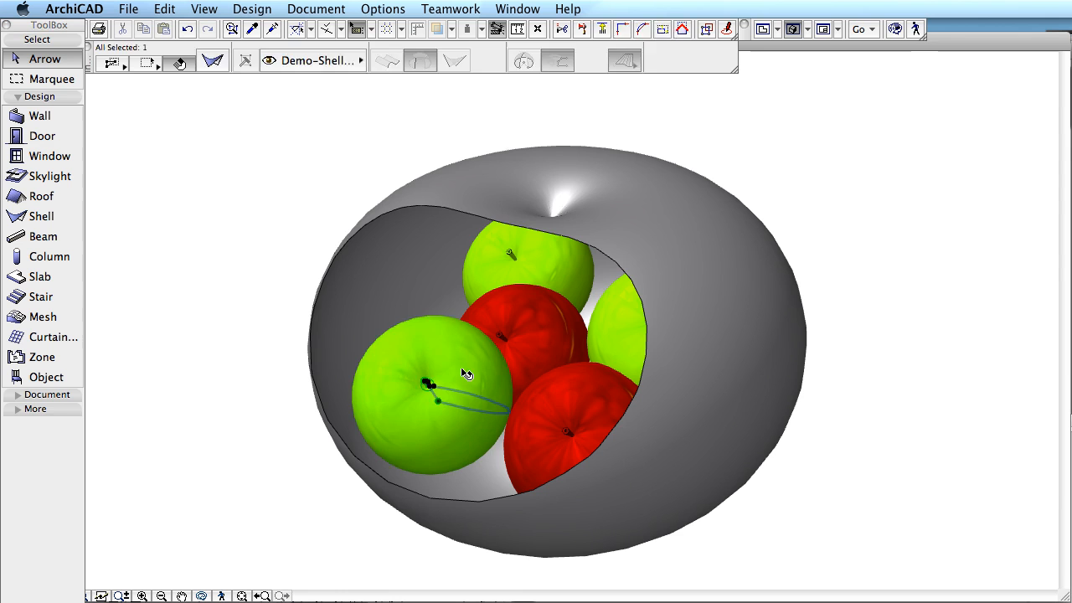
click(913, 293)
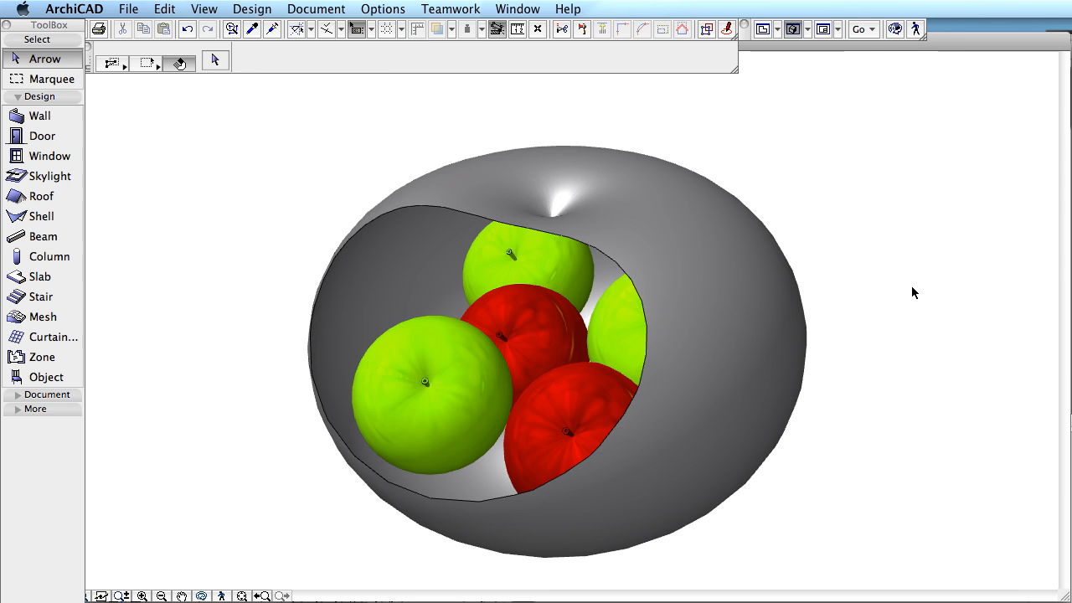
scroll(887, 223, down, 2)
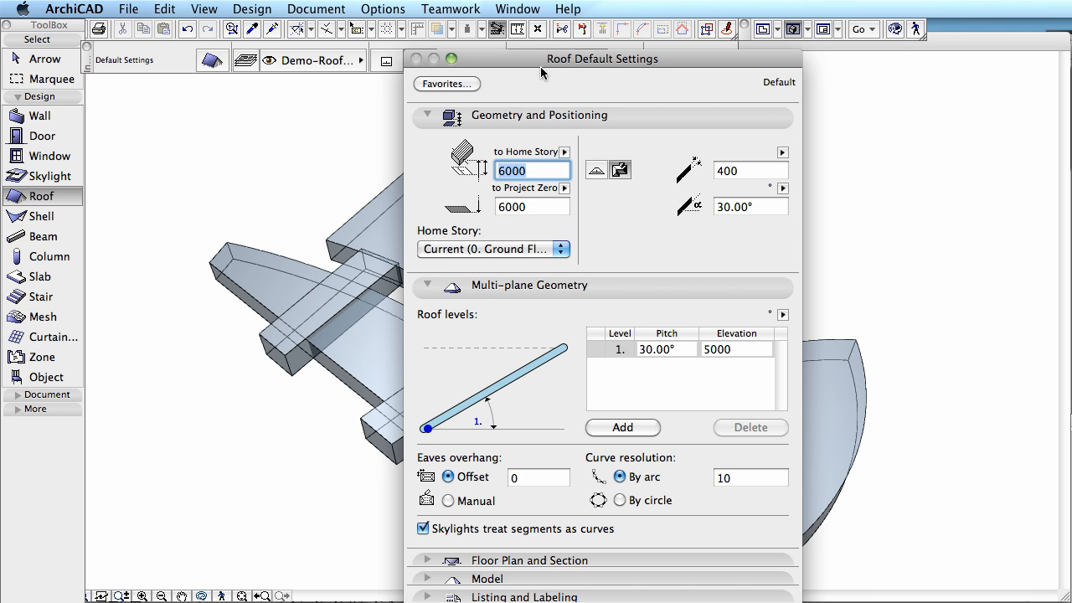
Step: Accept the roof defaults and draw a multi-plane roof as a polygon through the four main corners of the courtyard building
key(Return)
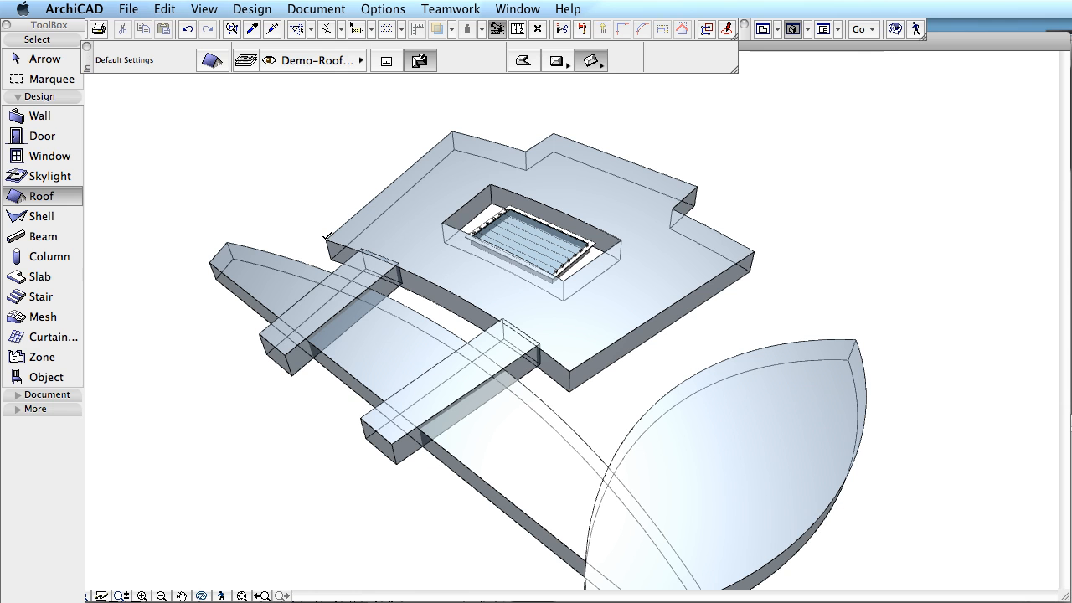
click(525, 62)
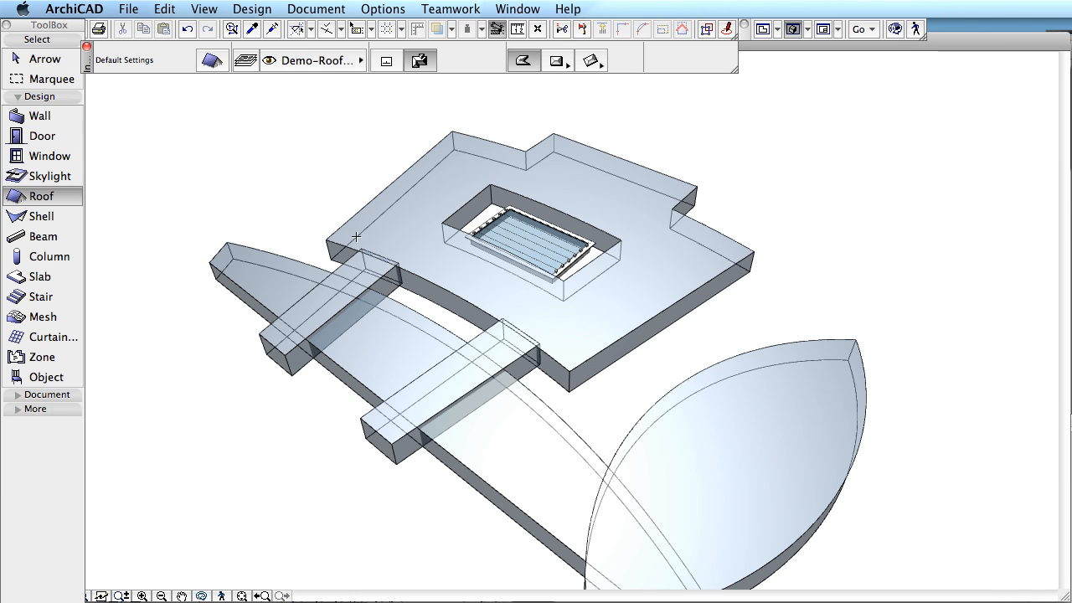
click(327, 239)
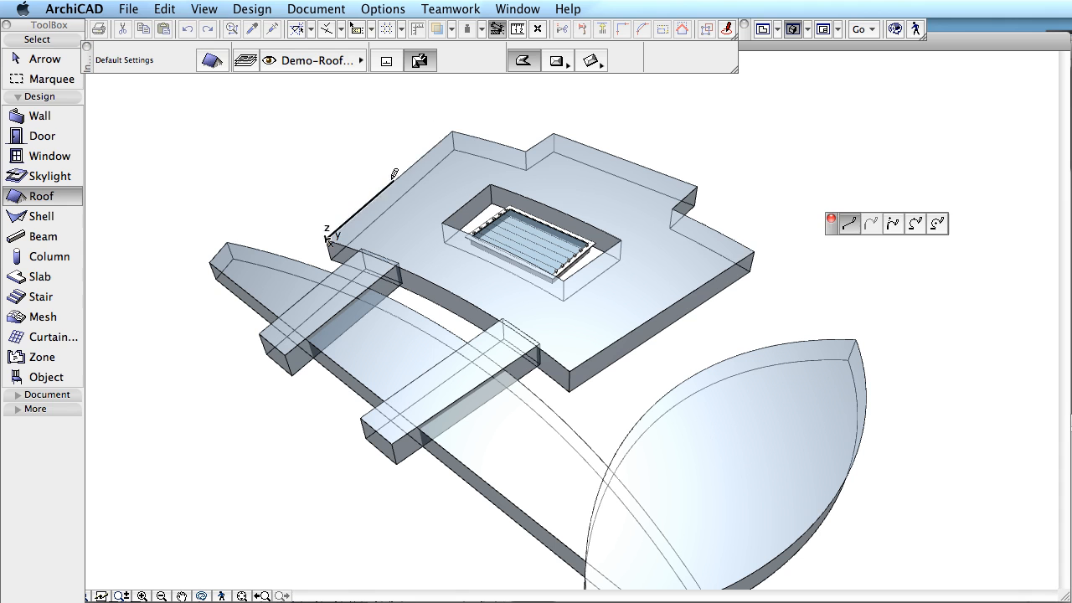
click(454, 125)
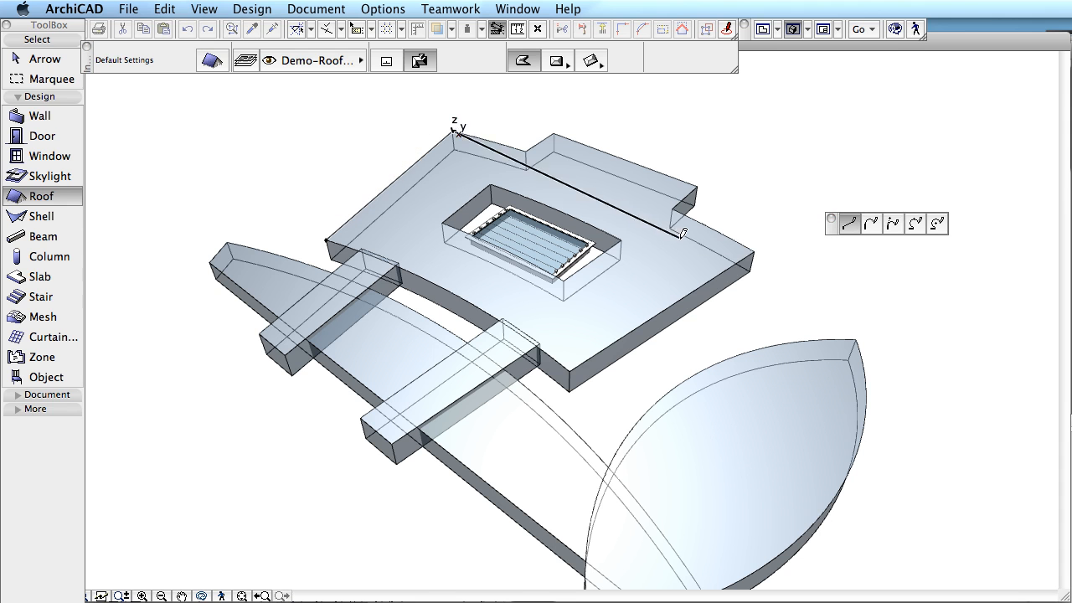
click(756, 247)
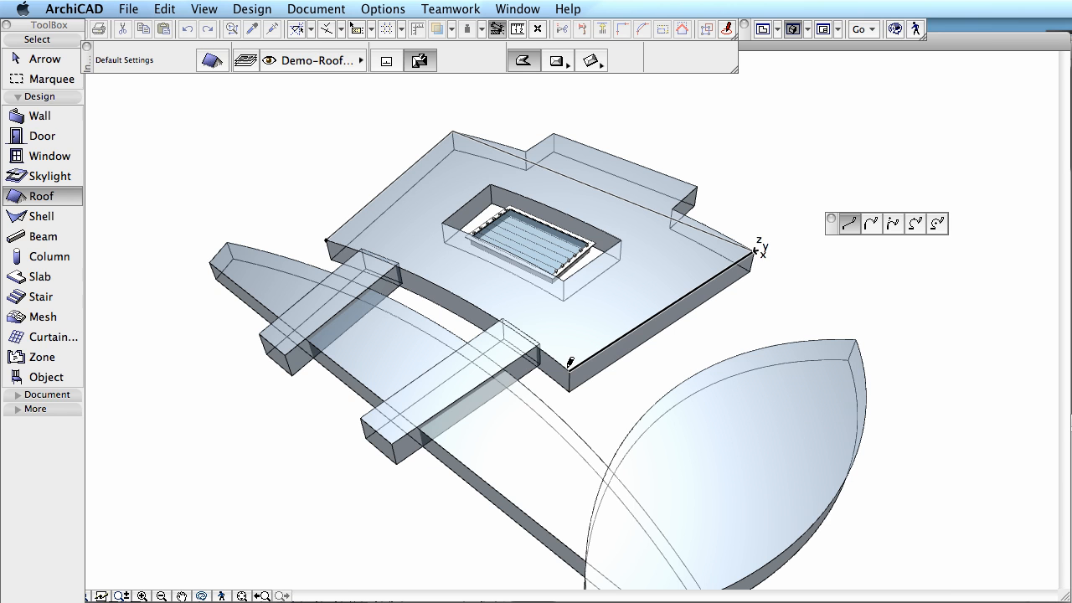
click(569, 367)
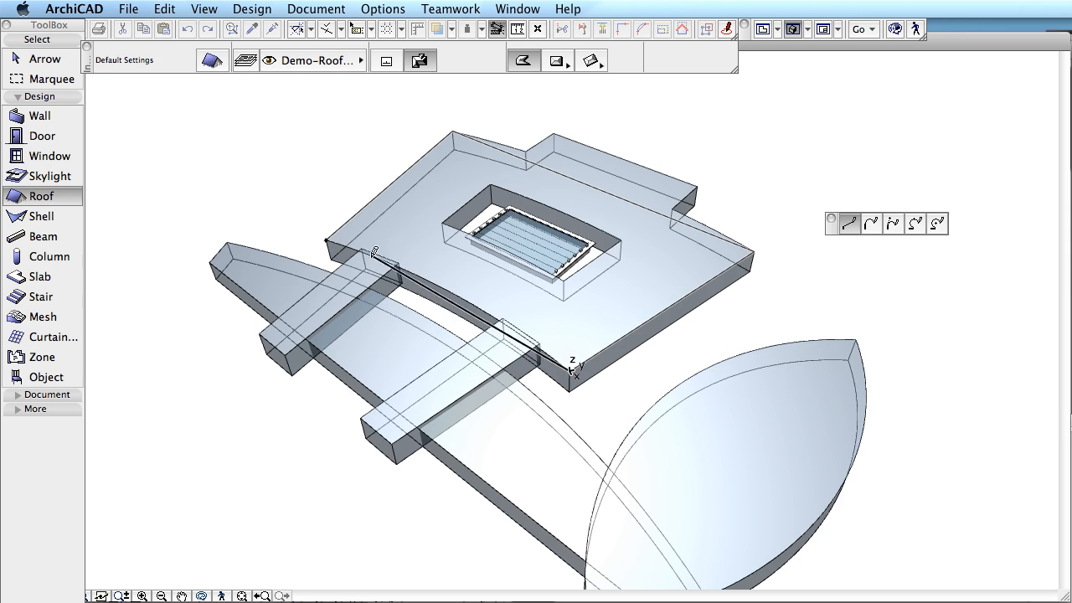
click(328, 237)
Step: Curve the roof's two long eave edges to follow the building's curved sides beside the rear projection and the two connecting wings
shift+middle_drag(706, 249, 576, 253)
click(576, 253)
shift+middle_drag(758, 253, 637, 249)
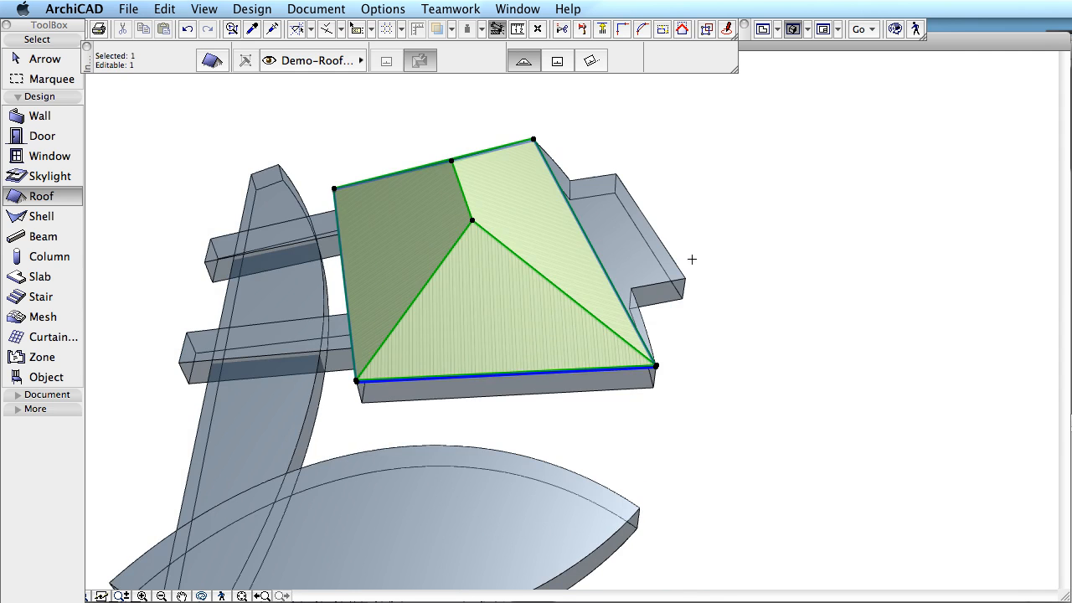
shift+middle_drag(754, 335, 647, 347)
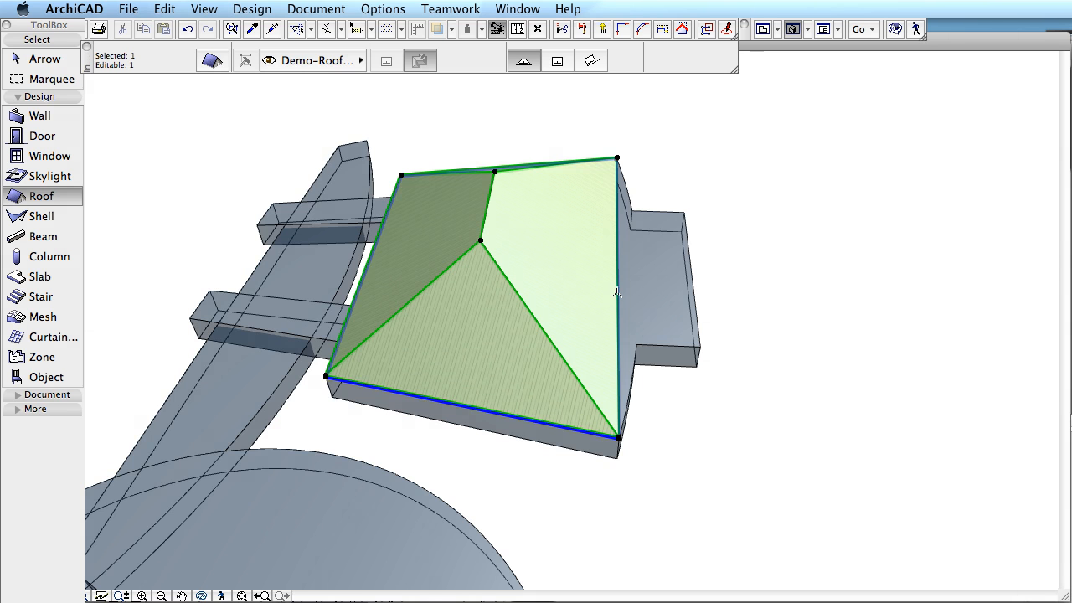
click(616, 292)
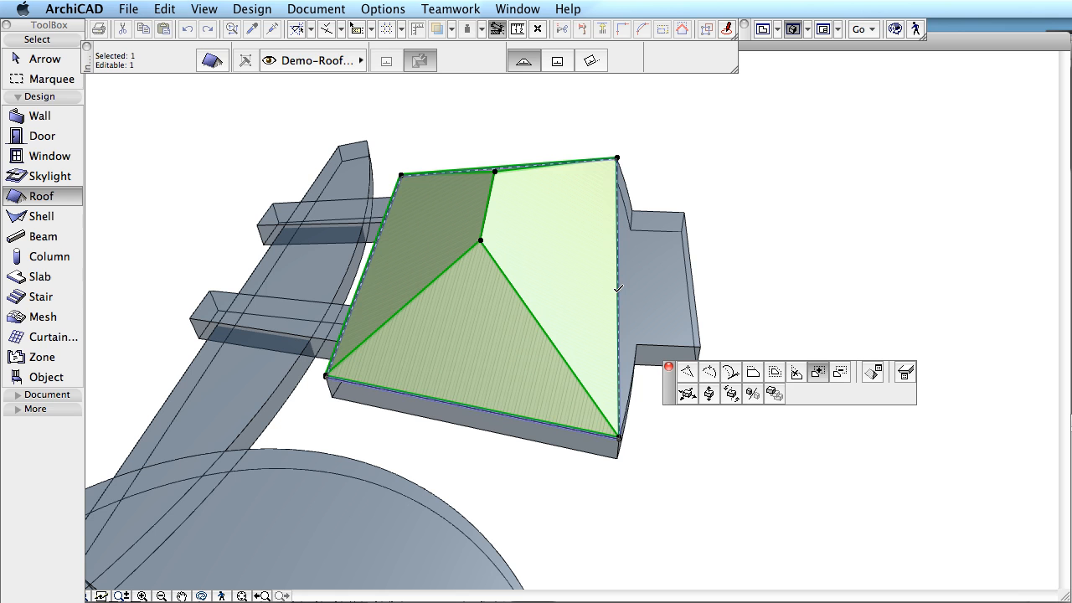
click(730, 371)
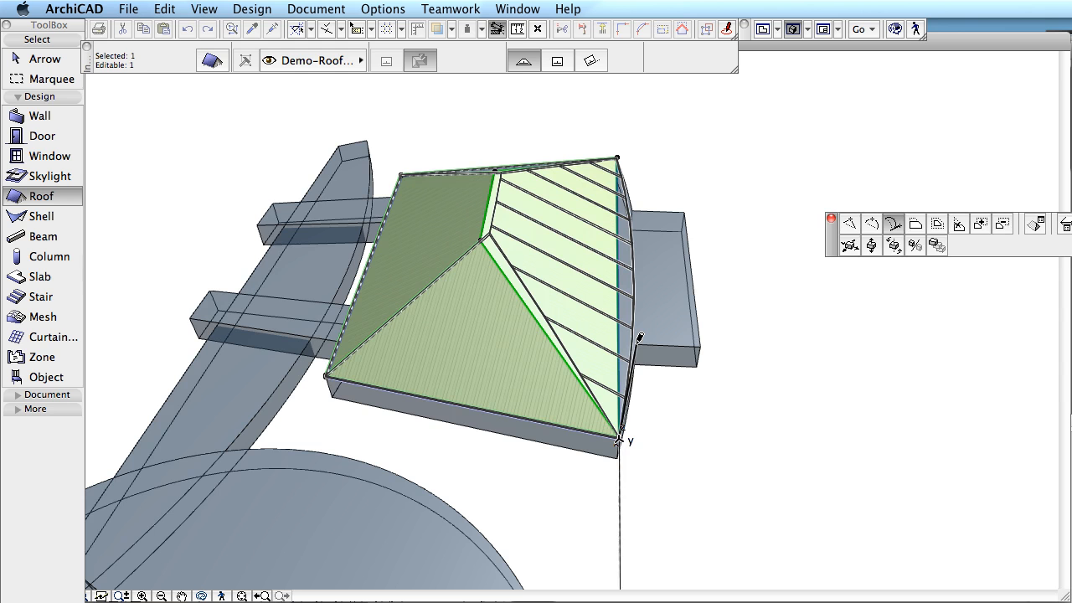
click(640, 338)
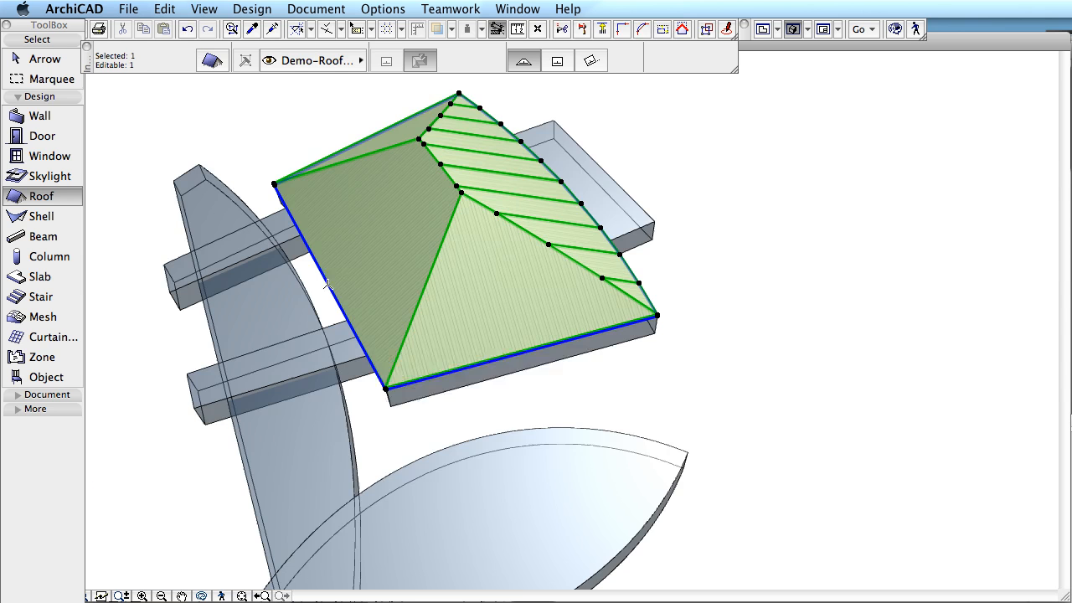
click(329, 280)
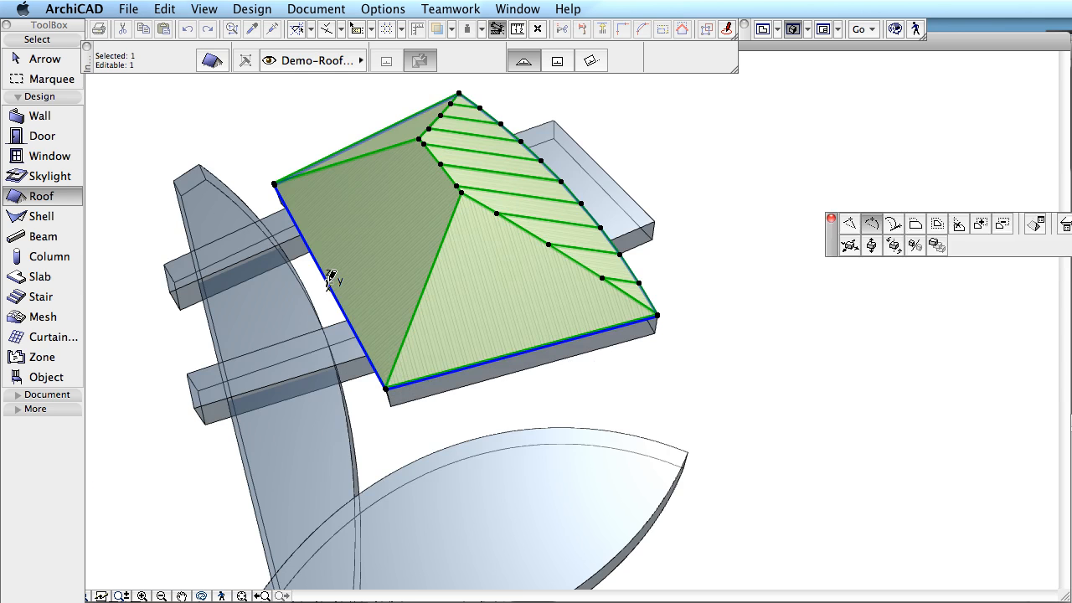
click(336, 271)
Step: Add a polygon over the building's rectangular rear projection to the roof outline and deselect the roof
shift+middle_drag(693, 294, 447, 259)
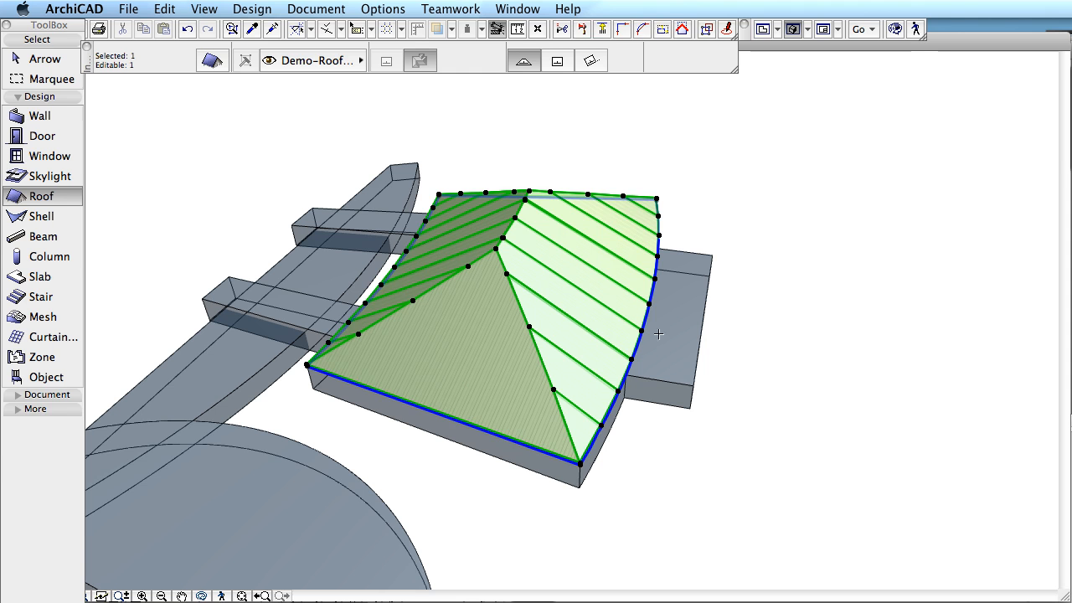
click(651, 306)
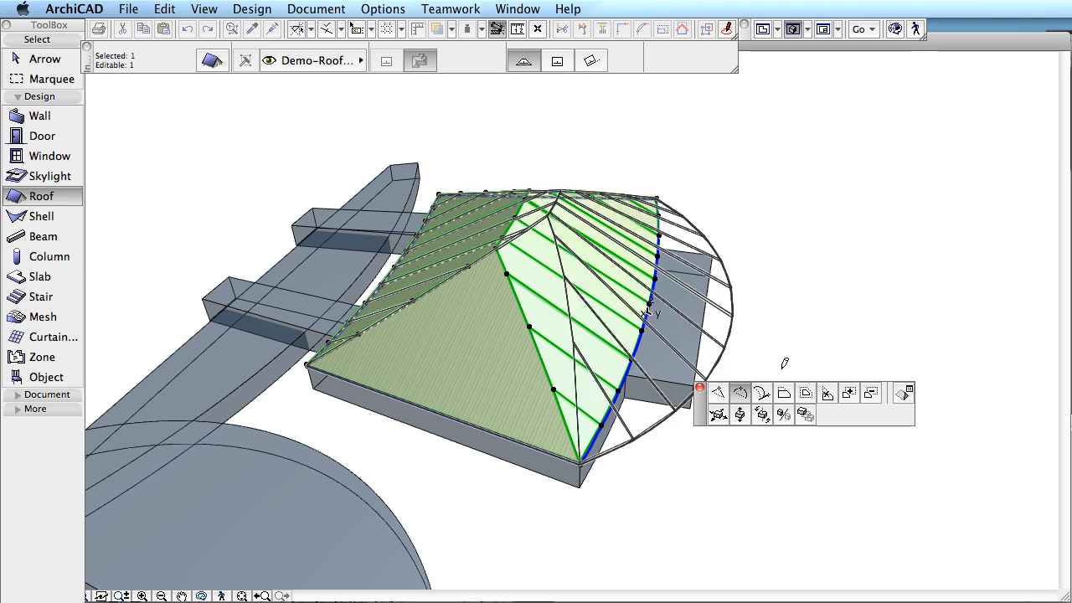
click(851, 391)
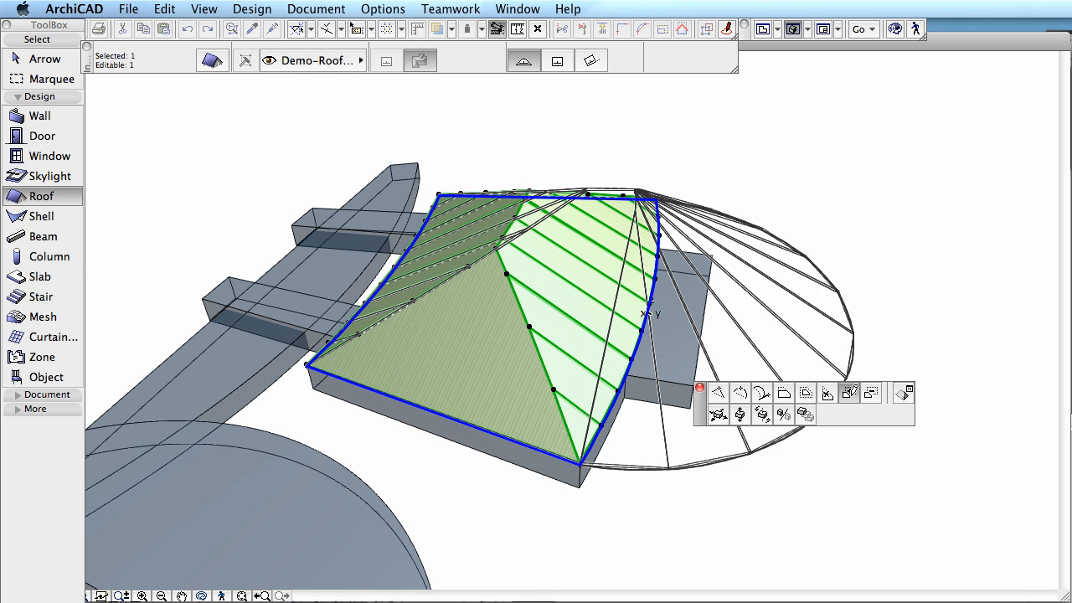
click(849, 396)
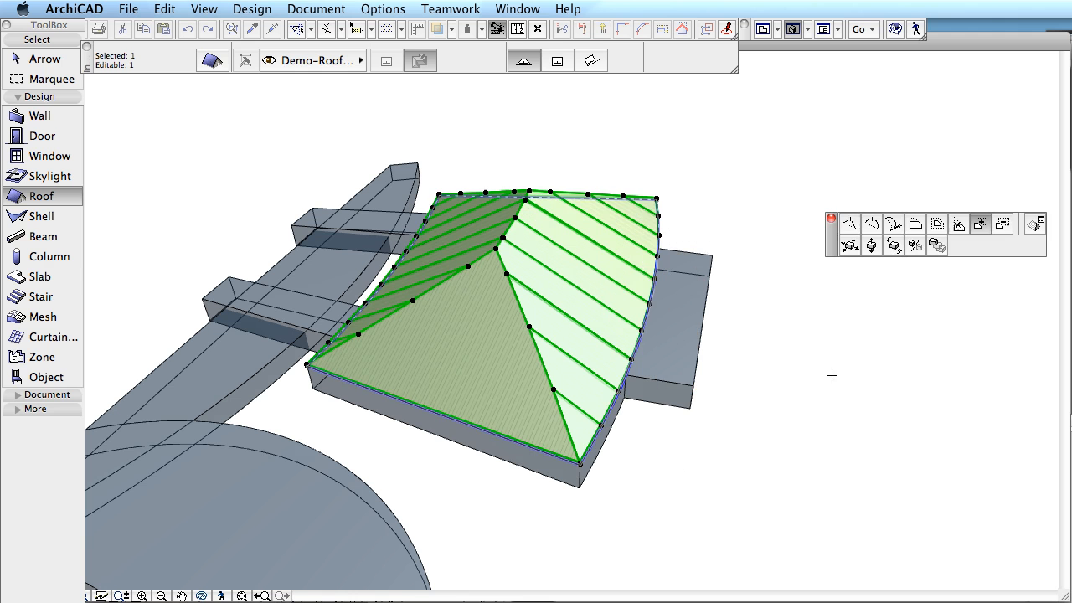
click(584, 62)
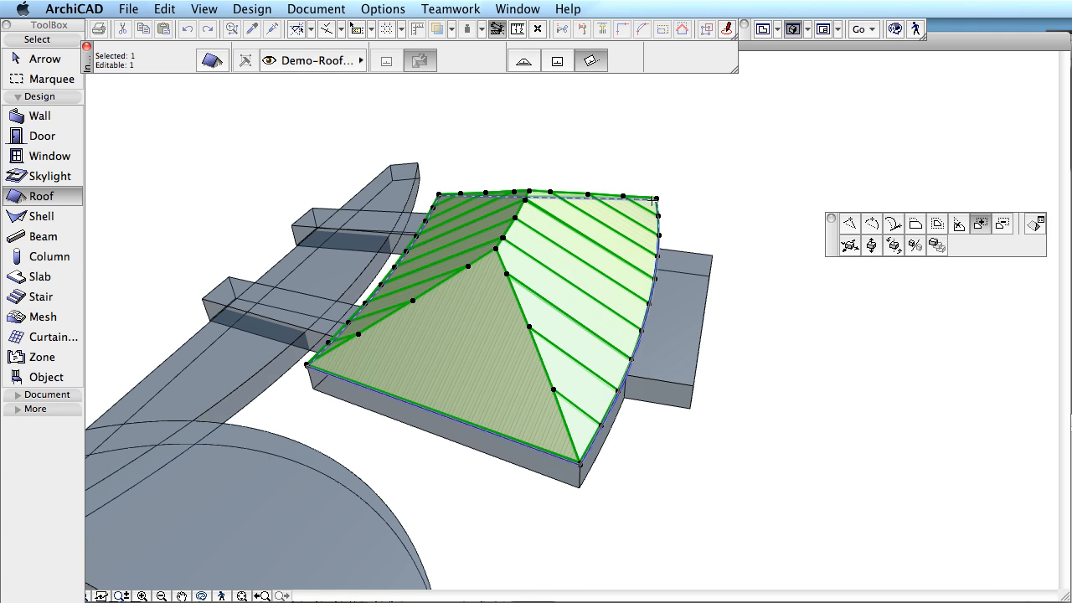
click(693, 386)
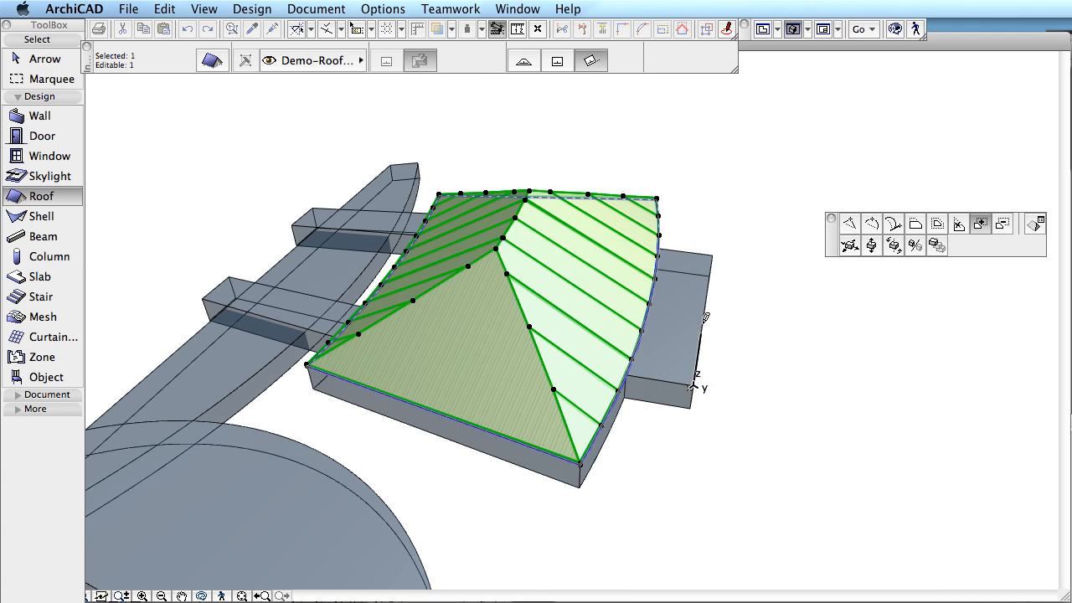
click(711, 254)
click(662, 242)
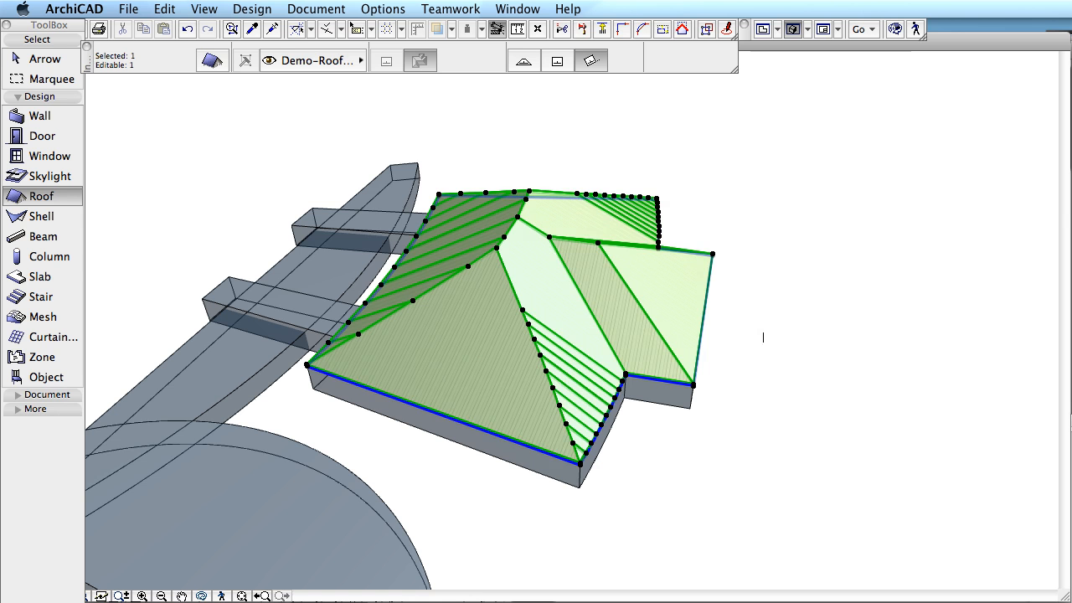
key(Escape)
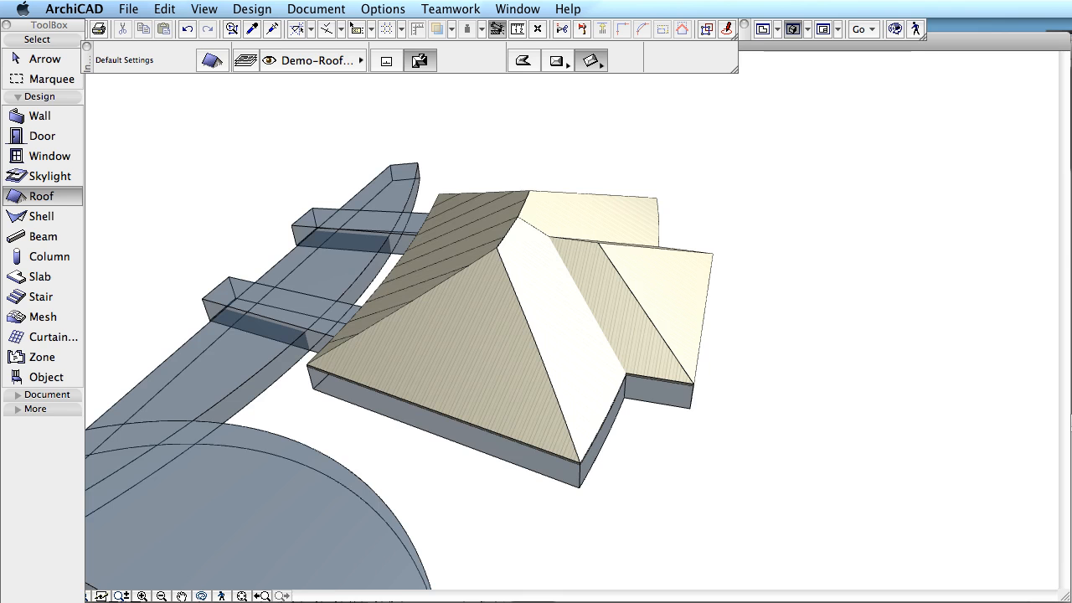
Step: On the floor plan, subtract the courtyard outline around the central skylight structure from the multi-plane roof and deselect it
key(F2)
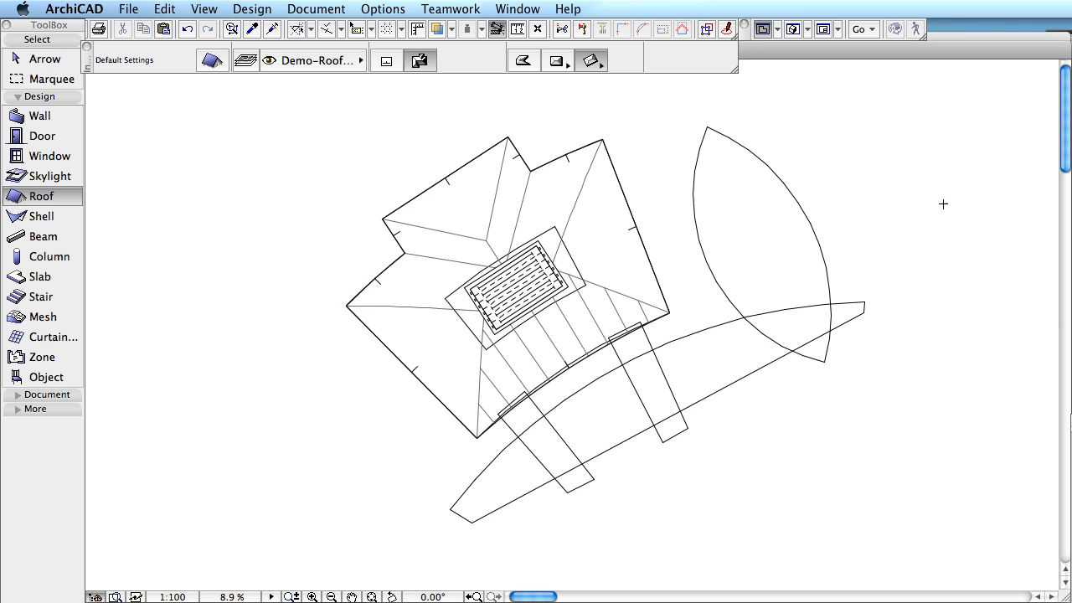
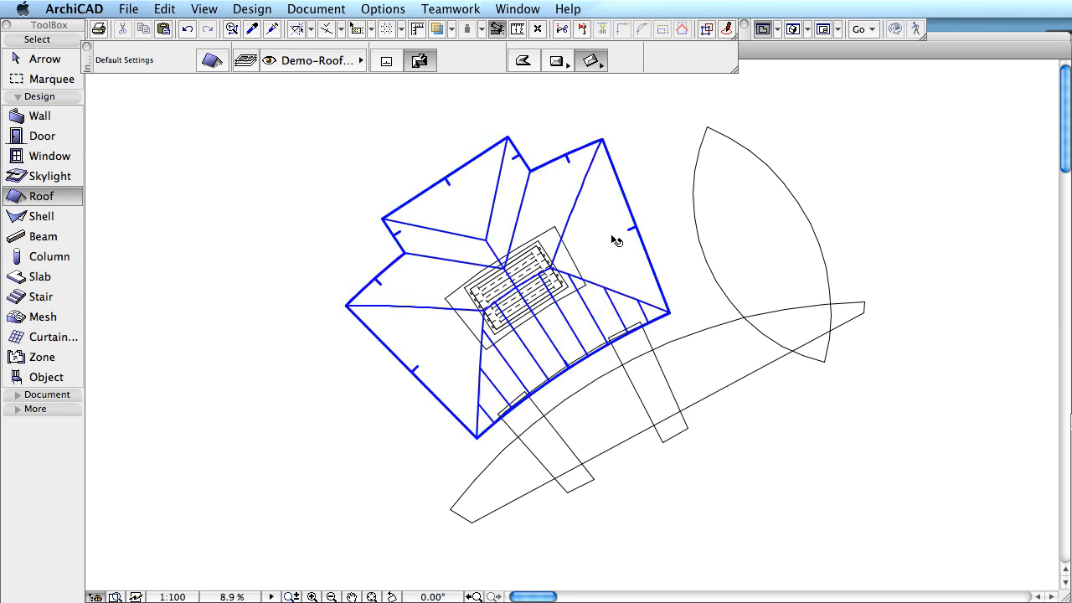
shift+click(612, 238)
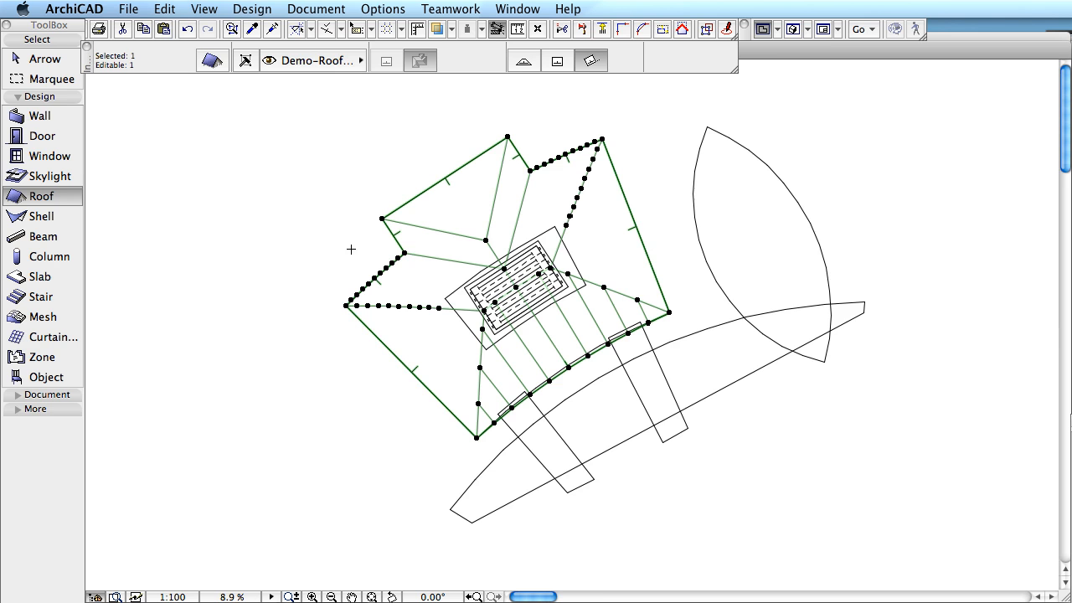
scroll(358, 247, up, 2)
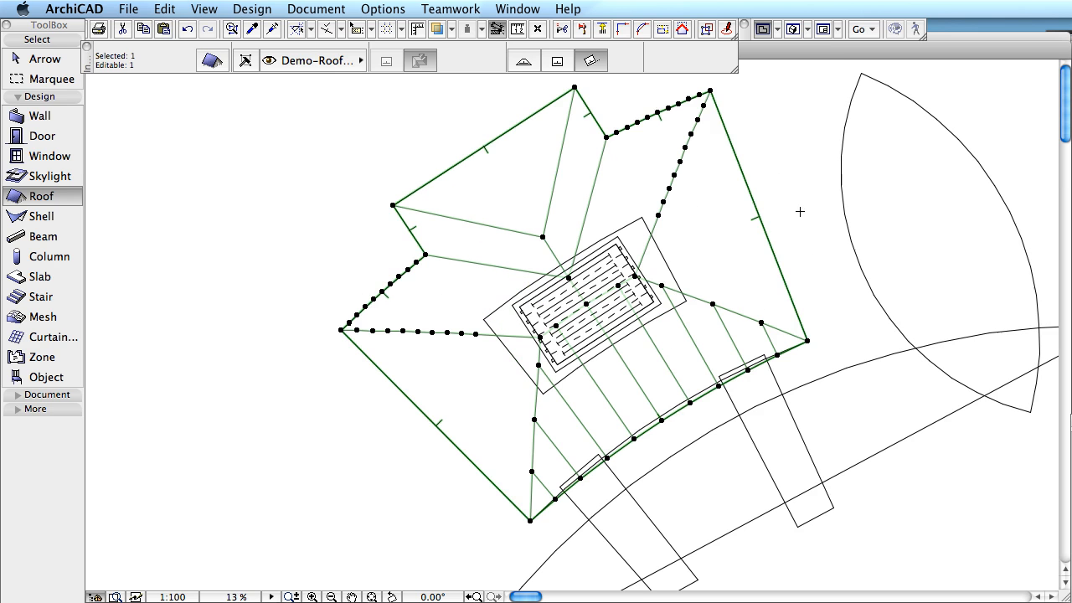
click(763, 233)
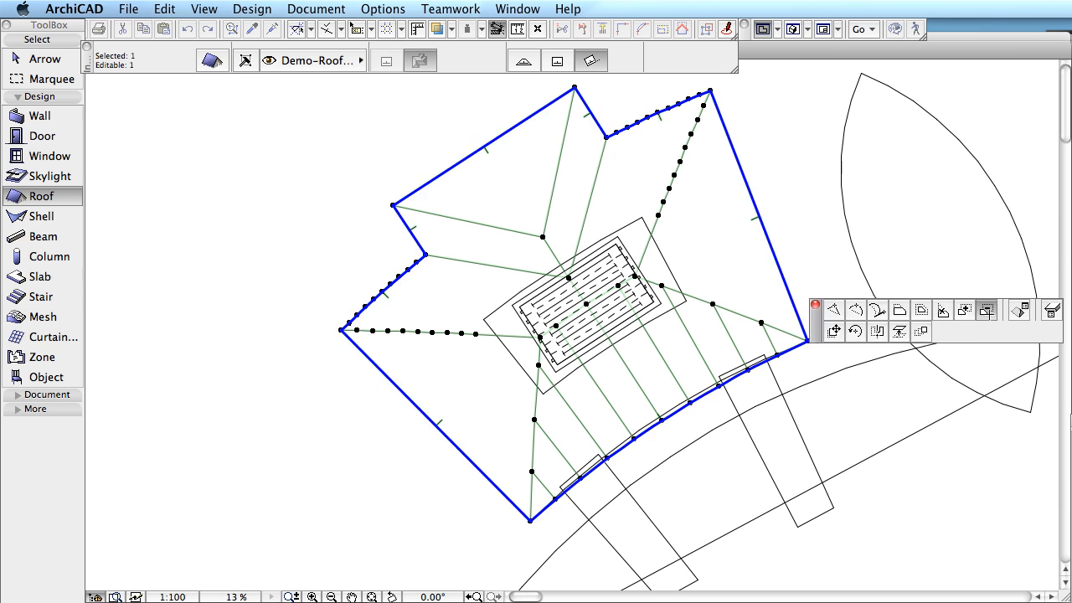
click(986, 310)
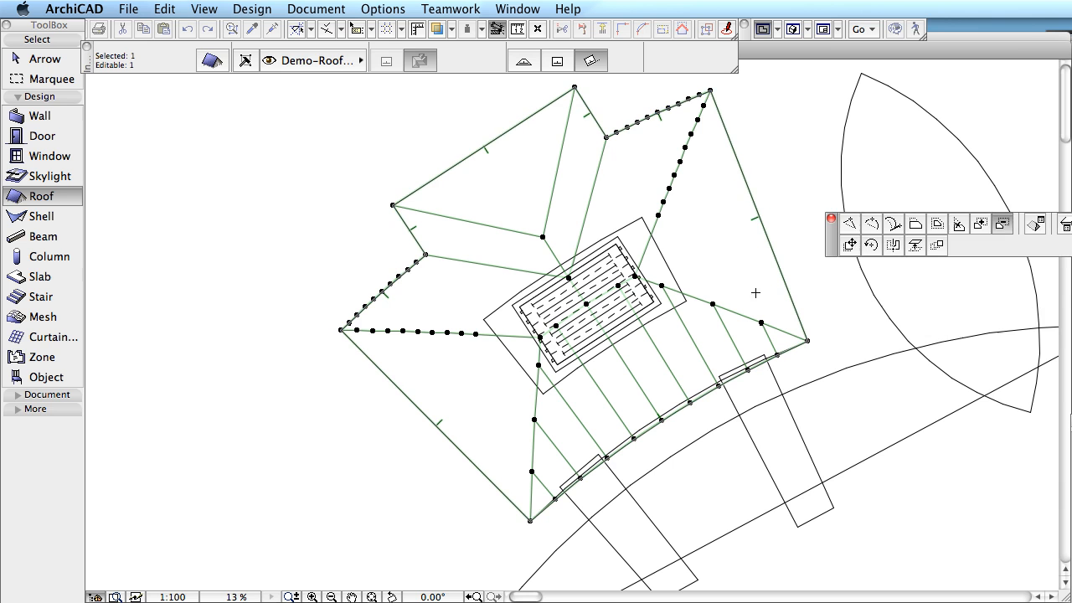
click(484, 316)
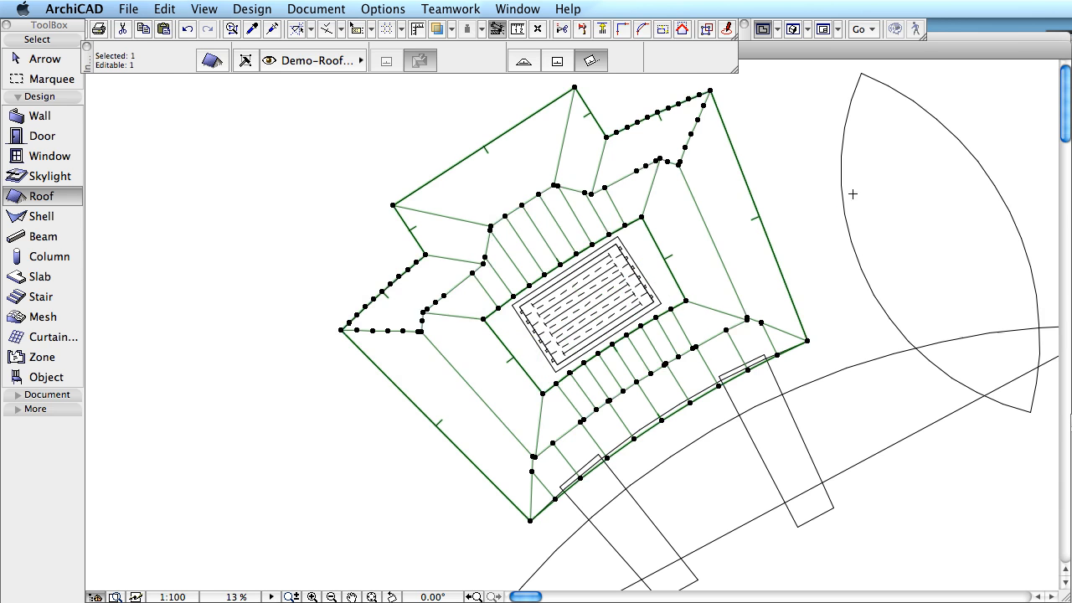
key(Escape)
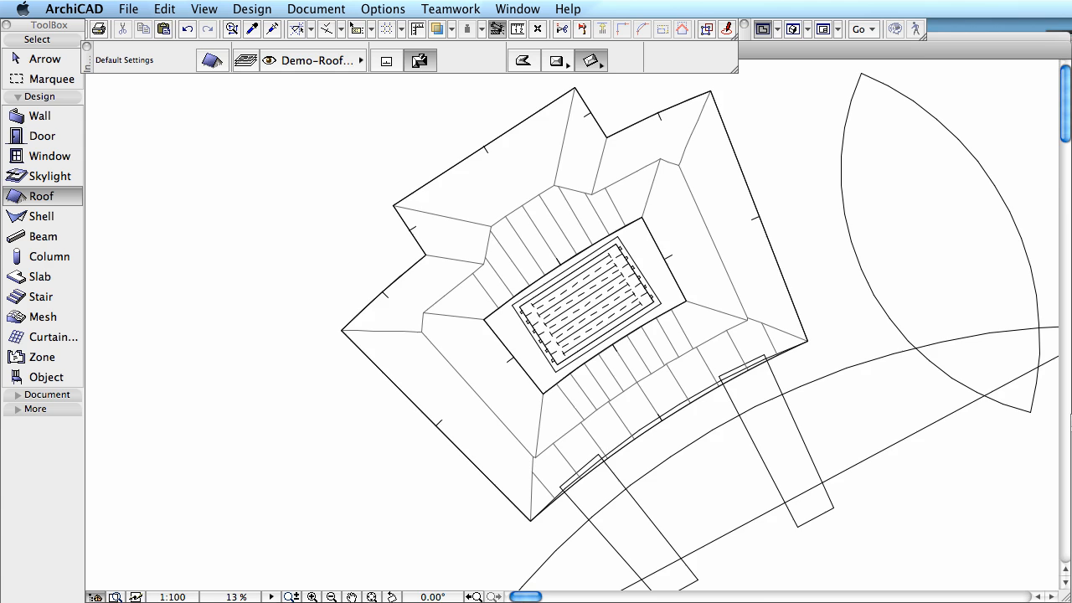
Step: In the 3D view, extend the multi-plane roof with a polygon over the connecting wing nearest the tip of the long curved building
key(F3)
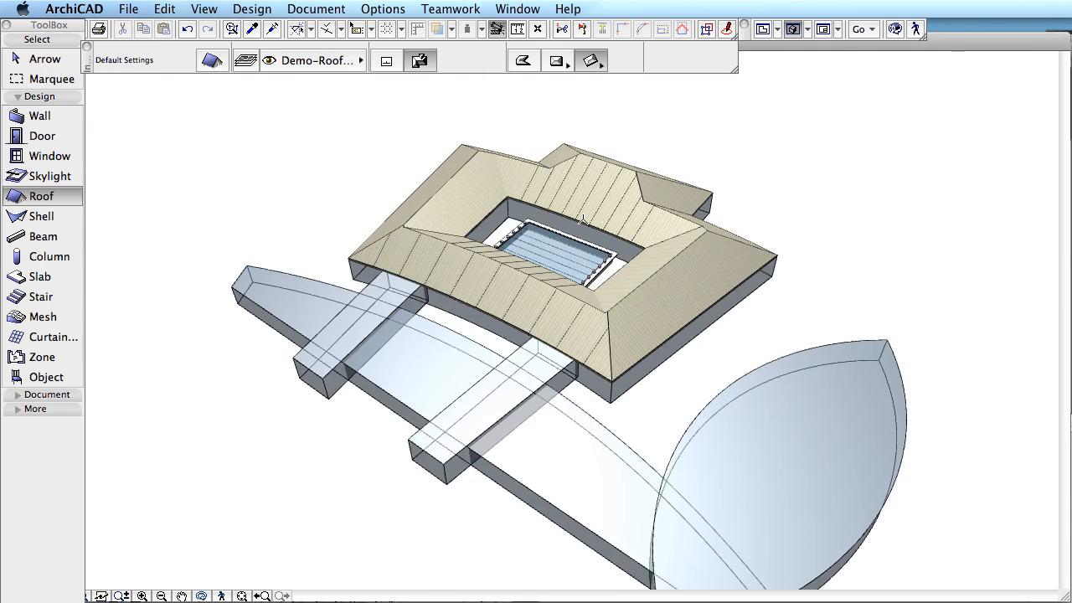
click(637, 219)
click(638, 221)
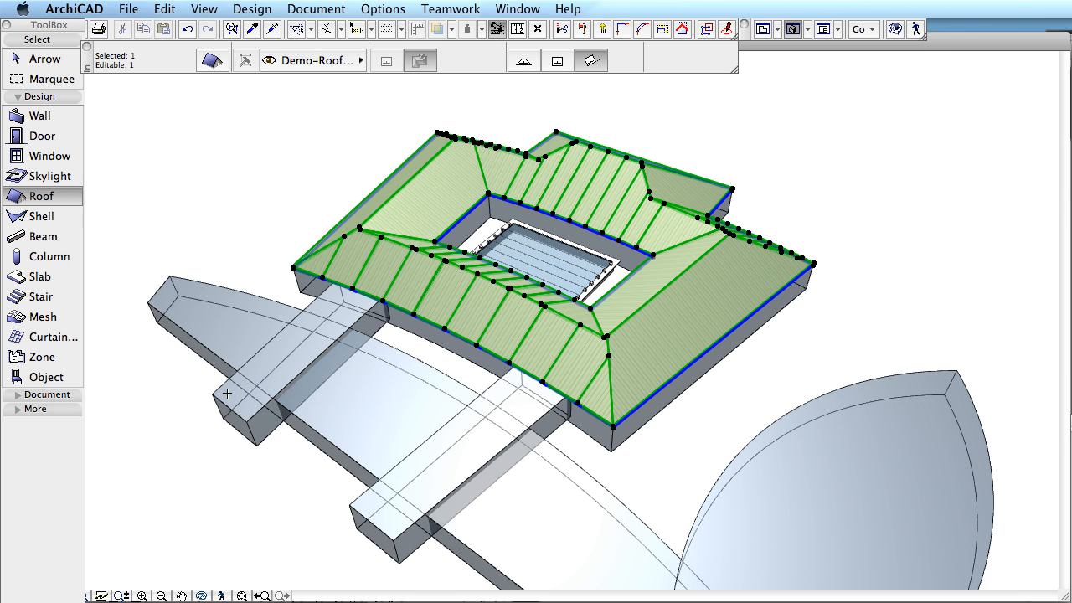
click(363, 289)
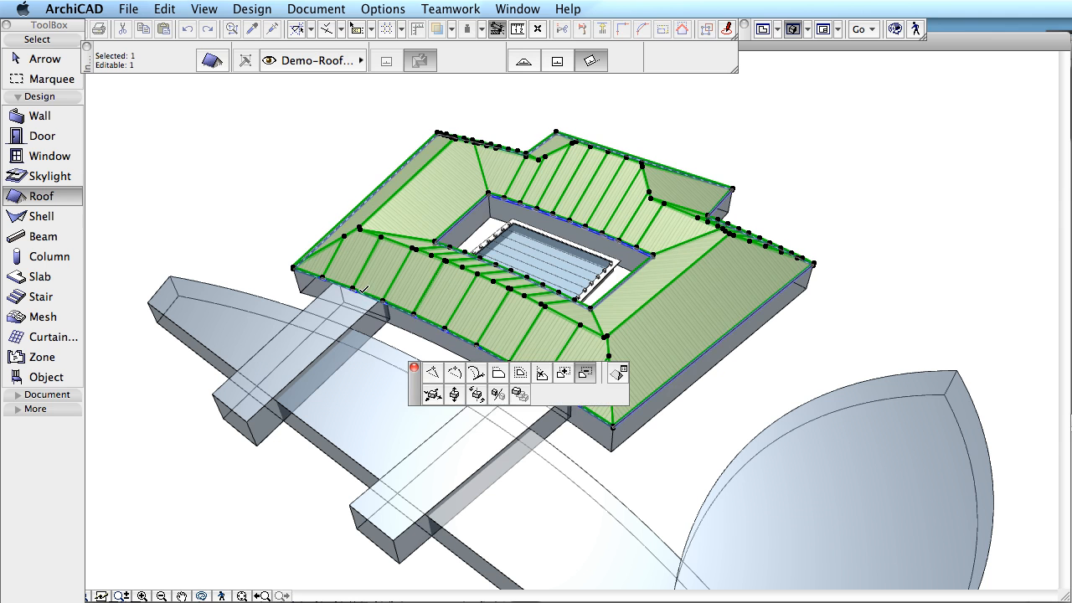
click(564, 378)
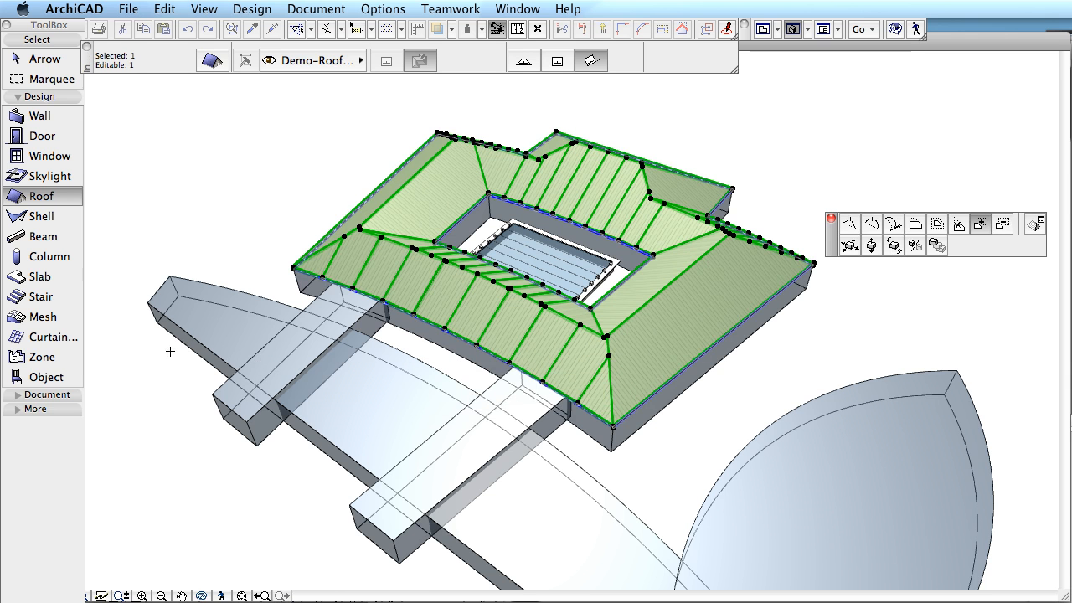
click(214, 392)
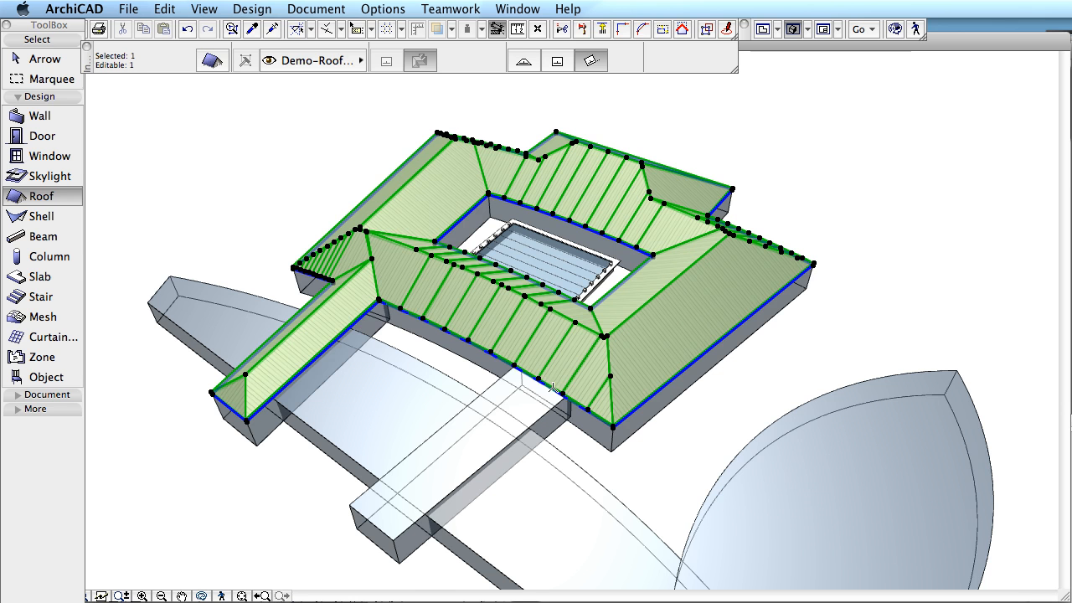
Step: Add a polygon over the second connecting wing, farther from the long building's tip, to the multi-plane roof and deselect it
click(552, 387)
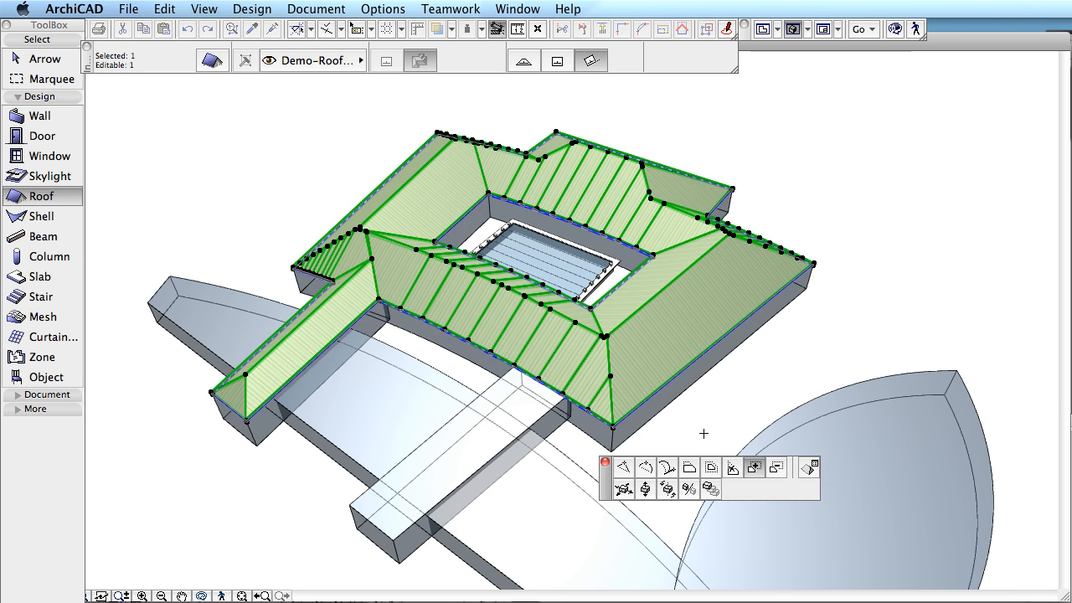
click(754, 467)
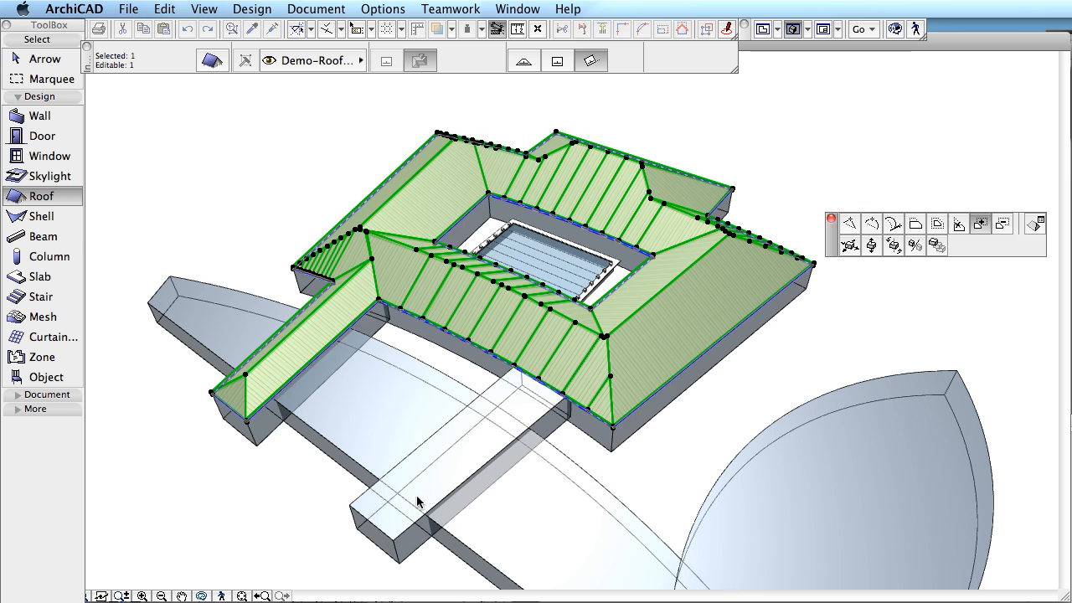
click(355, 505)
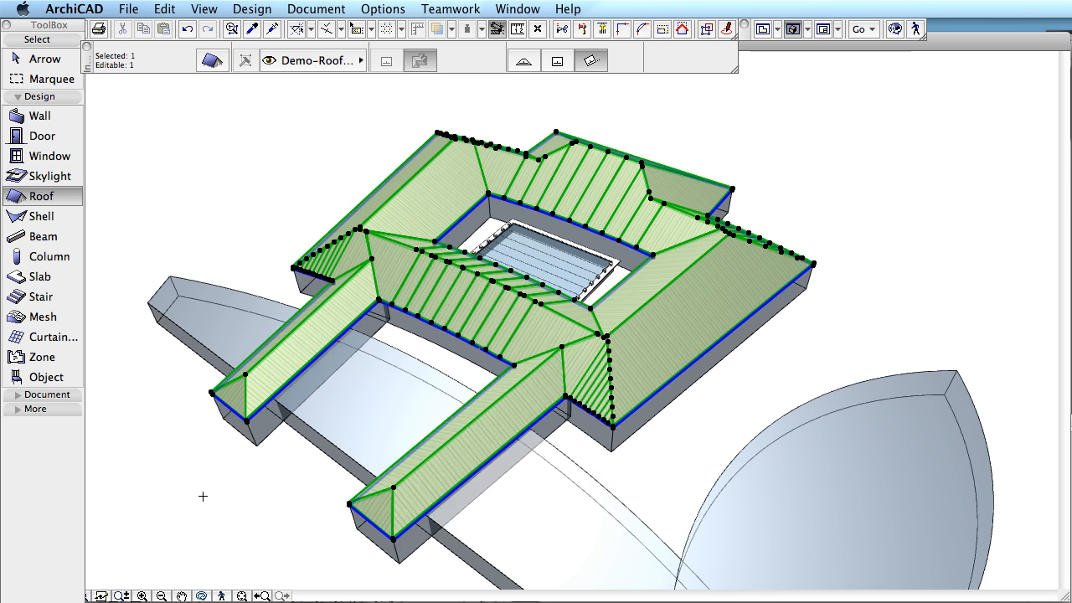
key(Escape)
Step: Change the roof's end plane on the connecting wing nearest the long building's tip from pitched to a 90° gable
middle_drag(361, 471, 395, 450)
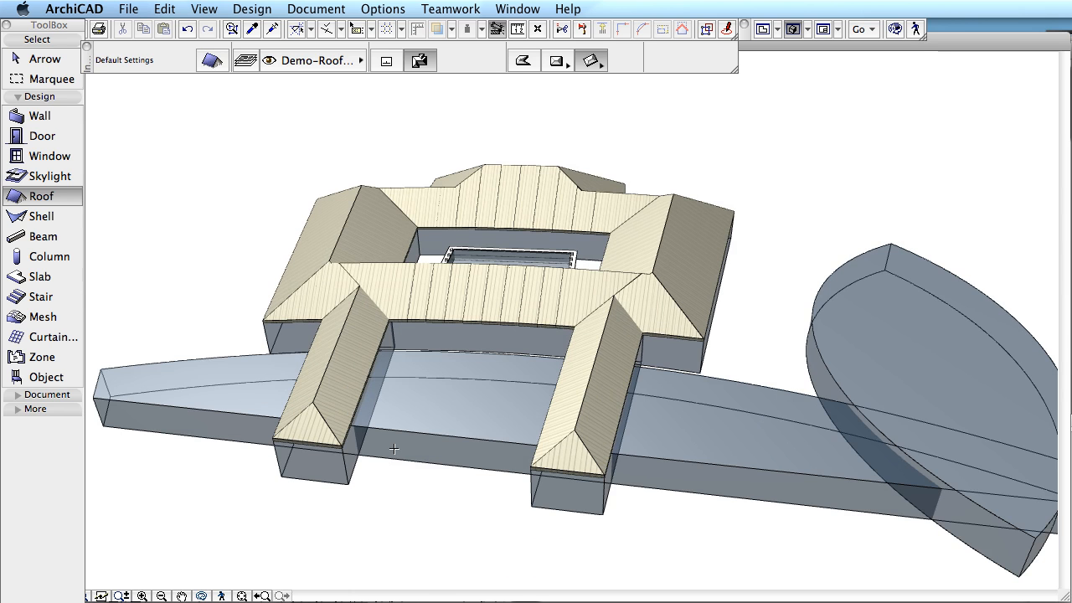
shift+middle_drag(607, 490, 555, 436)
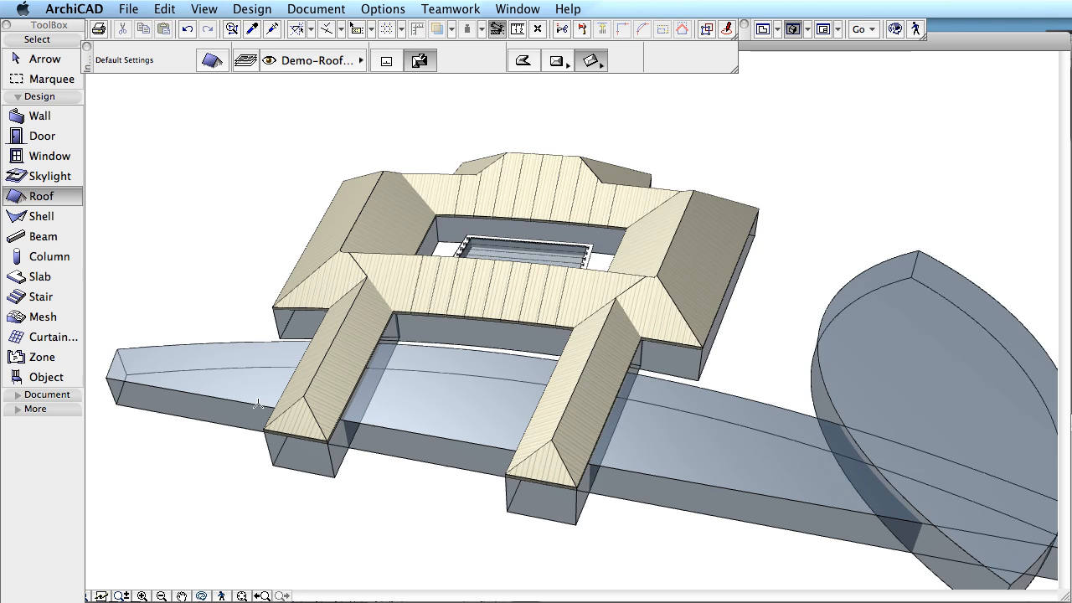
scroll(259, 406, up, 2)
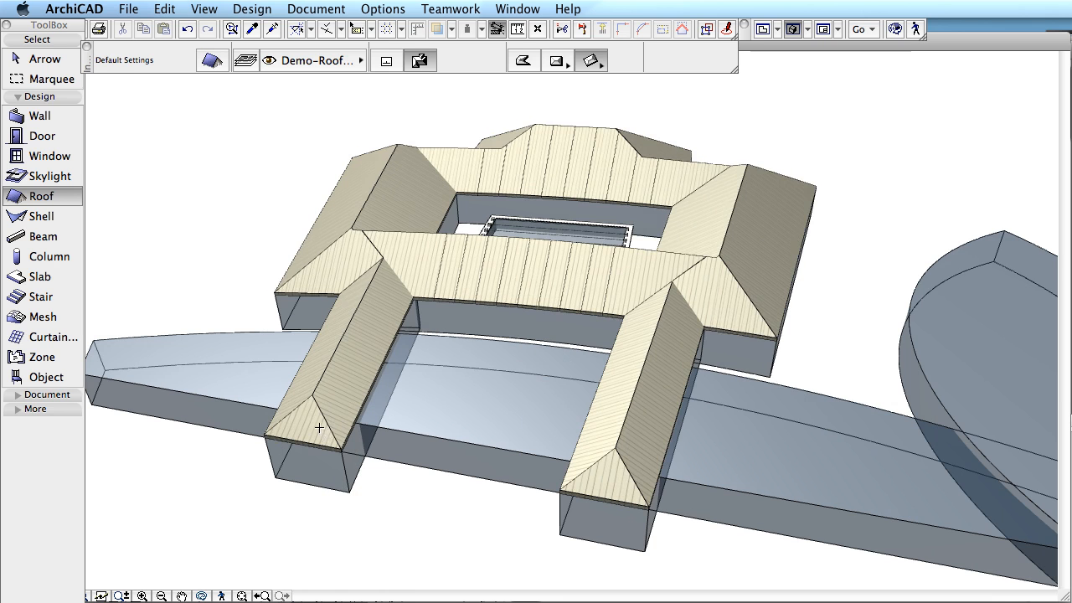
shift+click(321, 431)
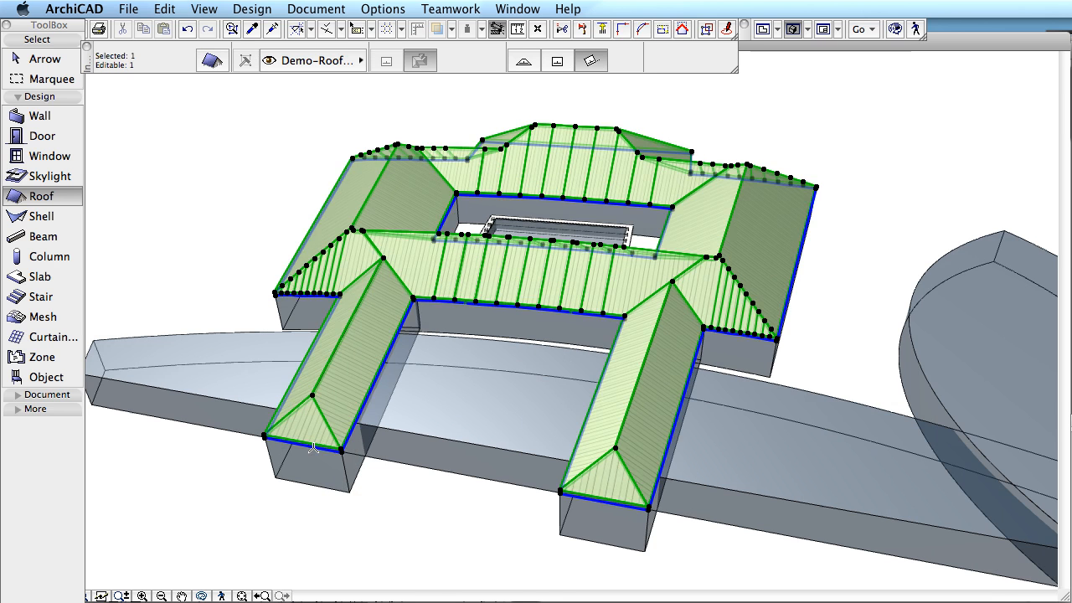
click(313, 445)
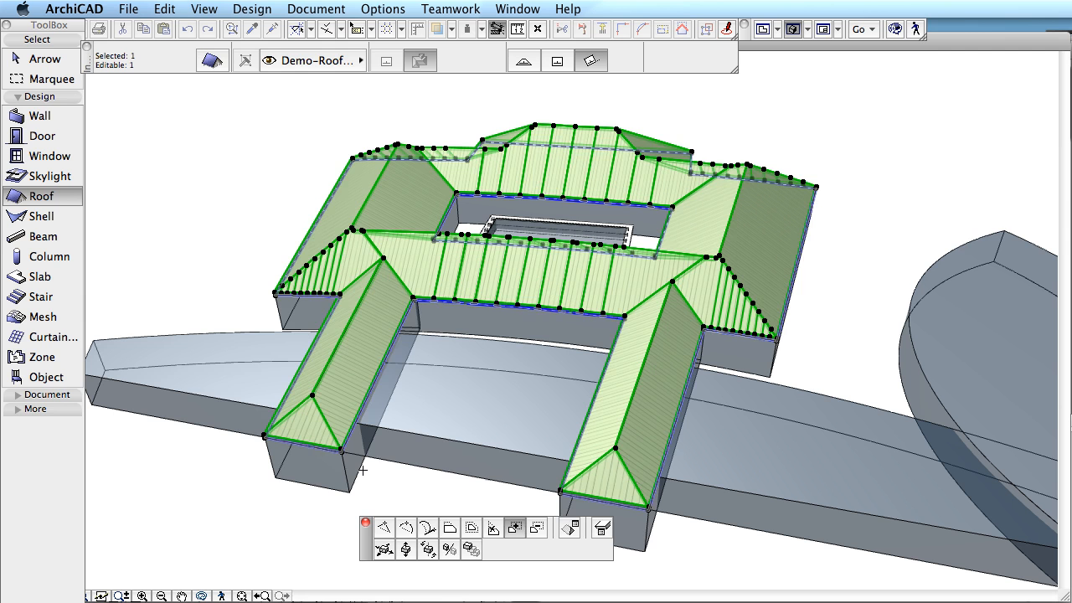
click(575, 528)
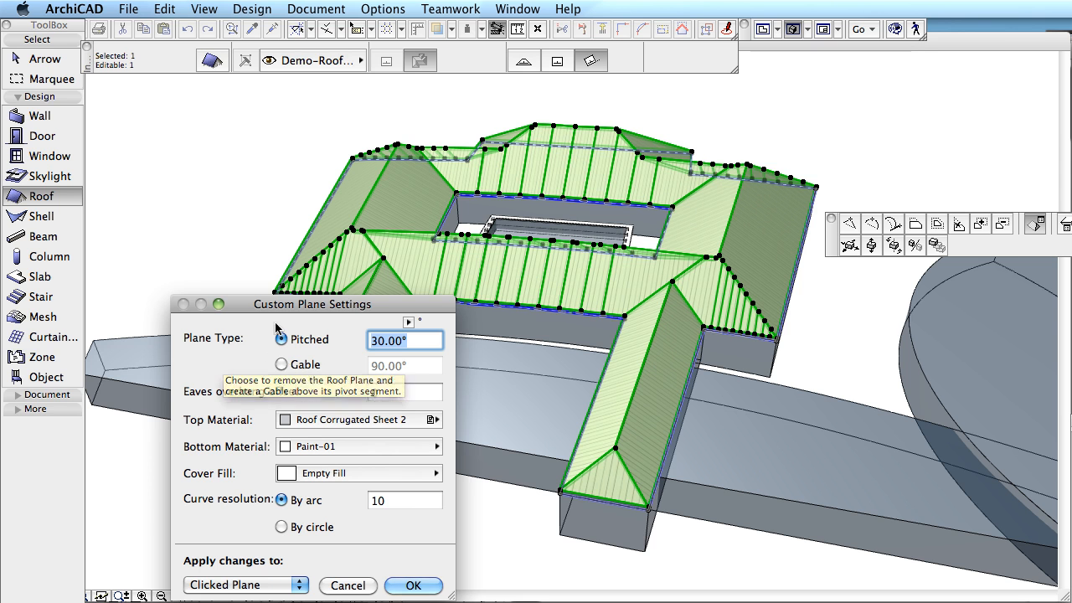
click(281, 367)
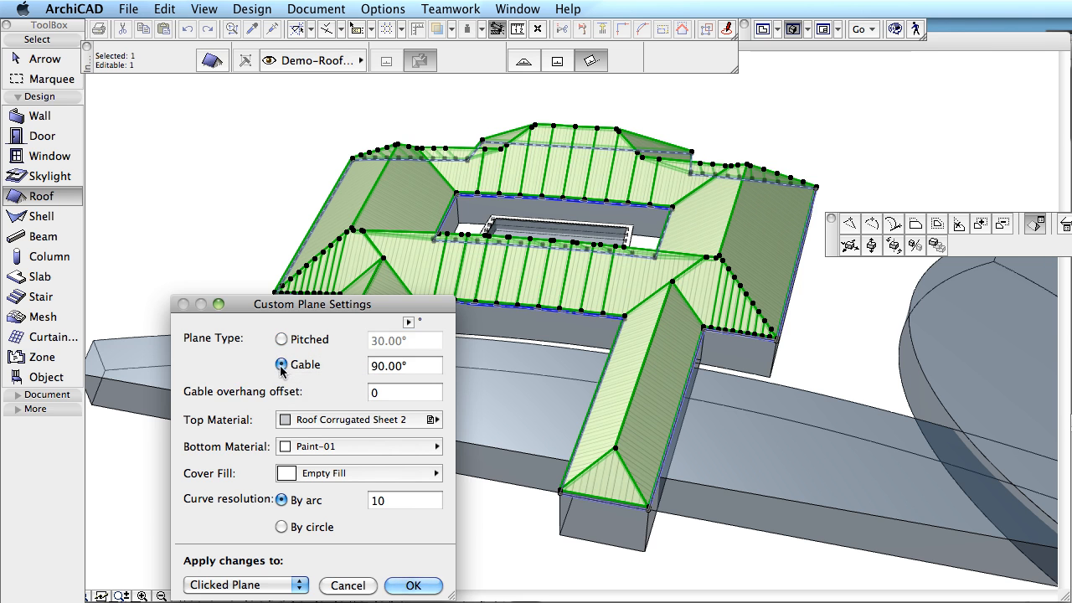
click(420, 589)
Step: Turn the end plane of the other connecting wing's roof into a 90° gable and deselect the roof
shift+middle_drag(292, 480, 281, 445)
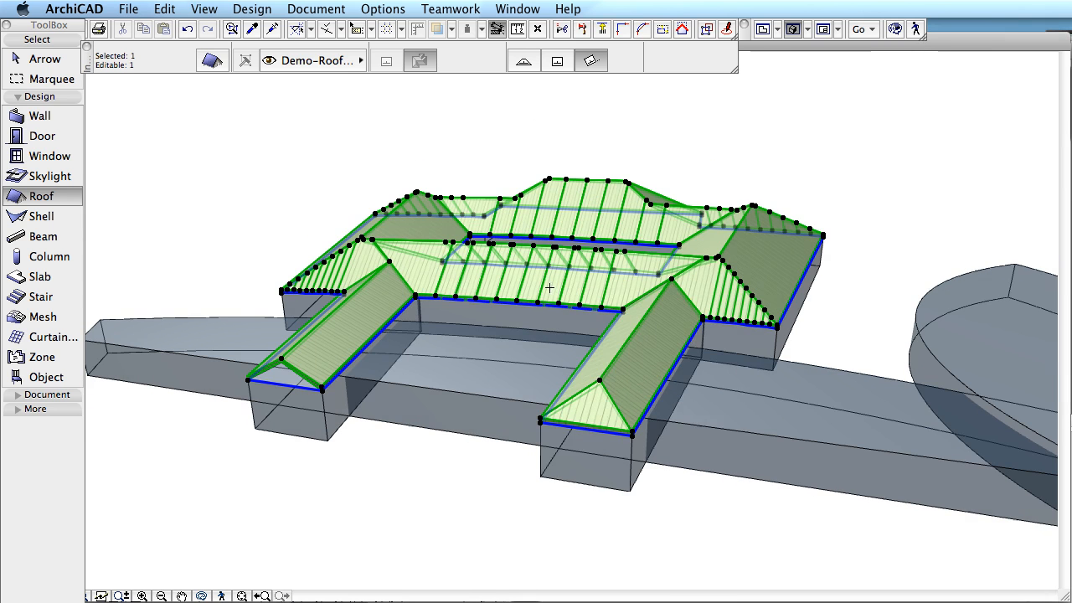
click(598, 430)
click(600, 431)
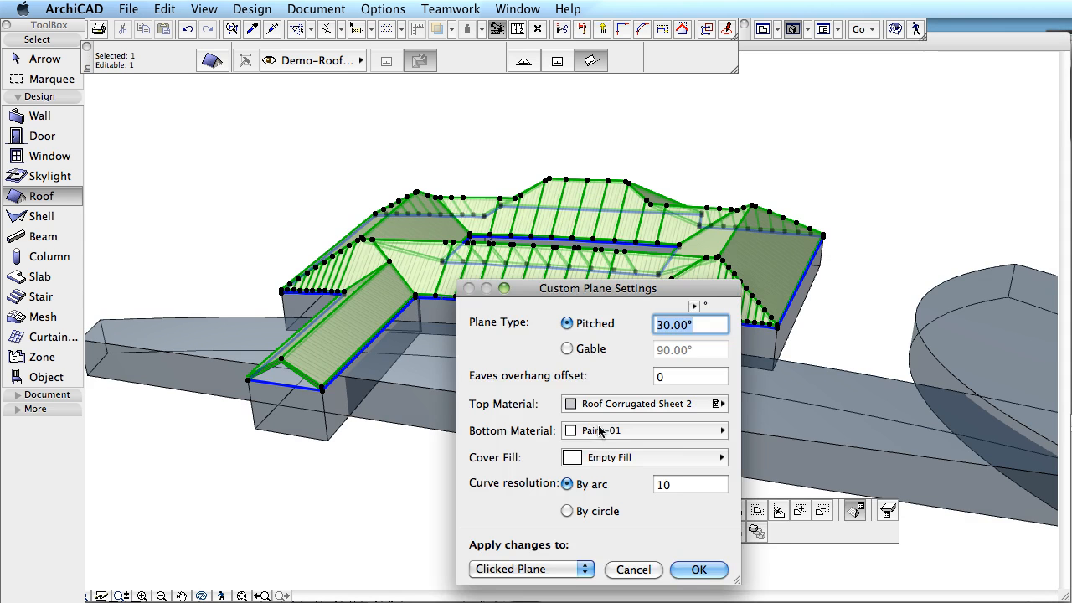
click(570, 349)
click(698, 570)
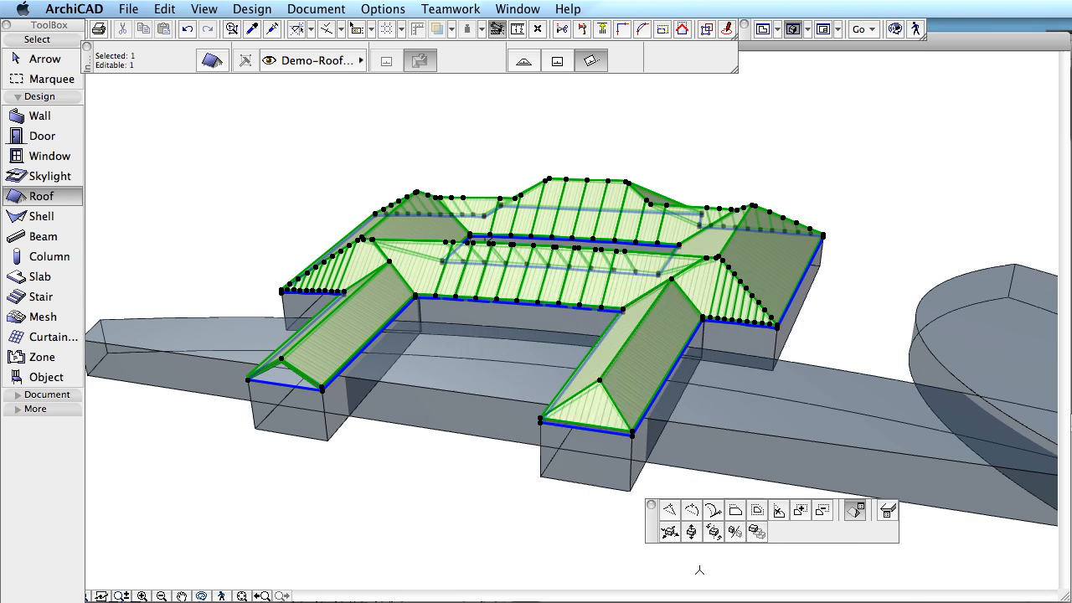
key(Escape)
Step: Create a multi-plane roof on the leaf-shaped building by tracing its top outline with the Magic Wand
mouse_move(772, 438)
shift+middle_down()
mouse_move(730, 469)
mouse_move(658, 399)
mouse_move(832, 420)
mouse_move(922, 444)
mouse_move(857, 449)
shift+middle_up()
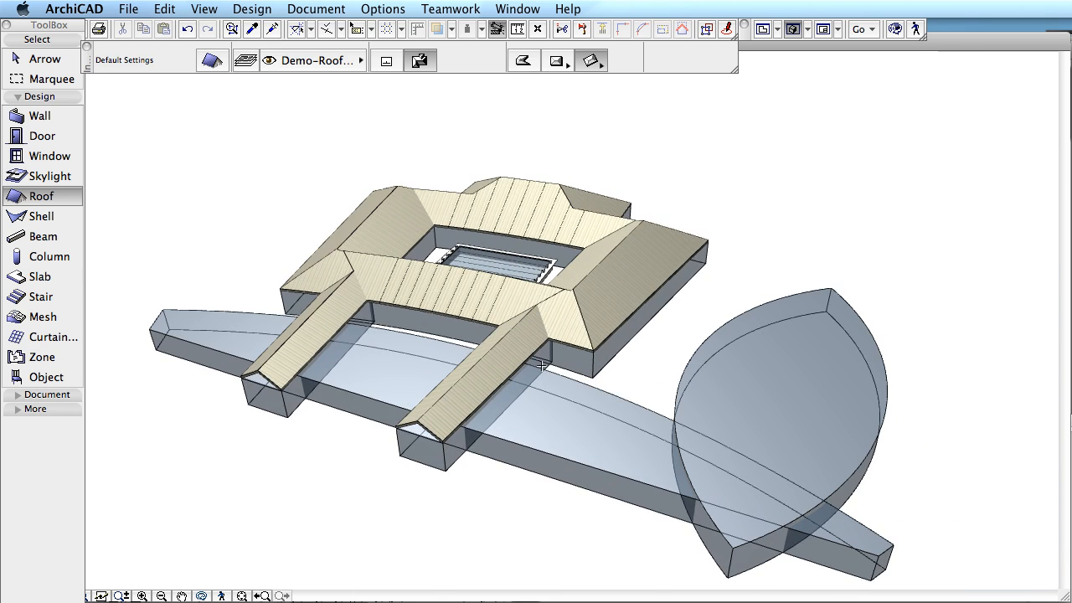
click(833, 288)
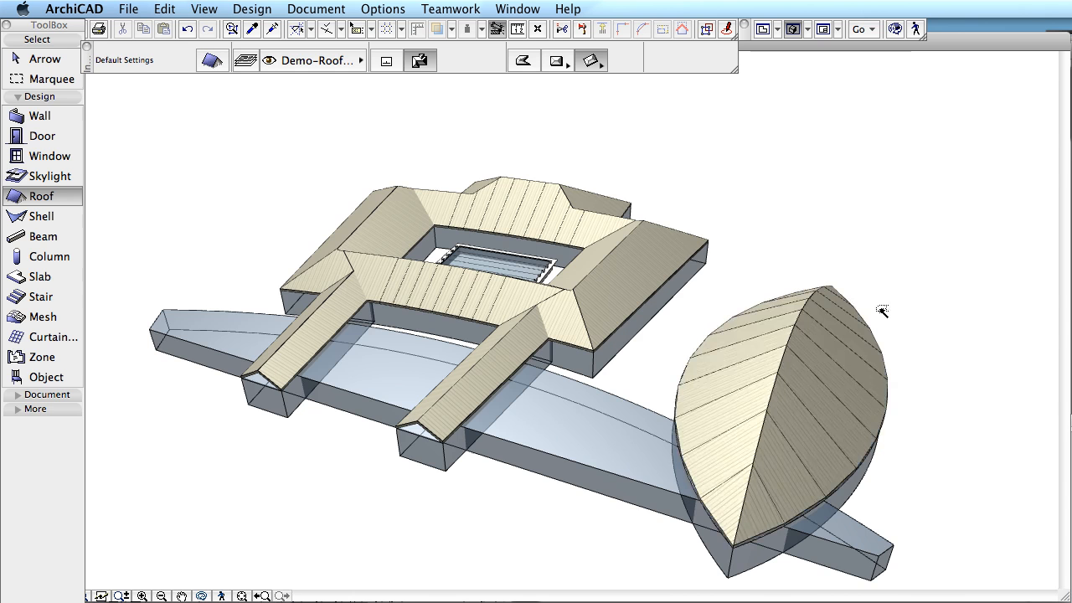
Step: Add a second roof level with a 45° pitch to the leaf-shaped building's multi-plane roof and deselect it
shift+middle_drag(939, 353, 800, 353)
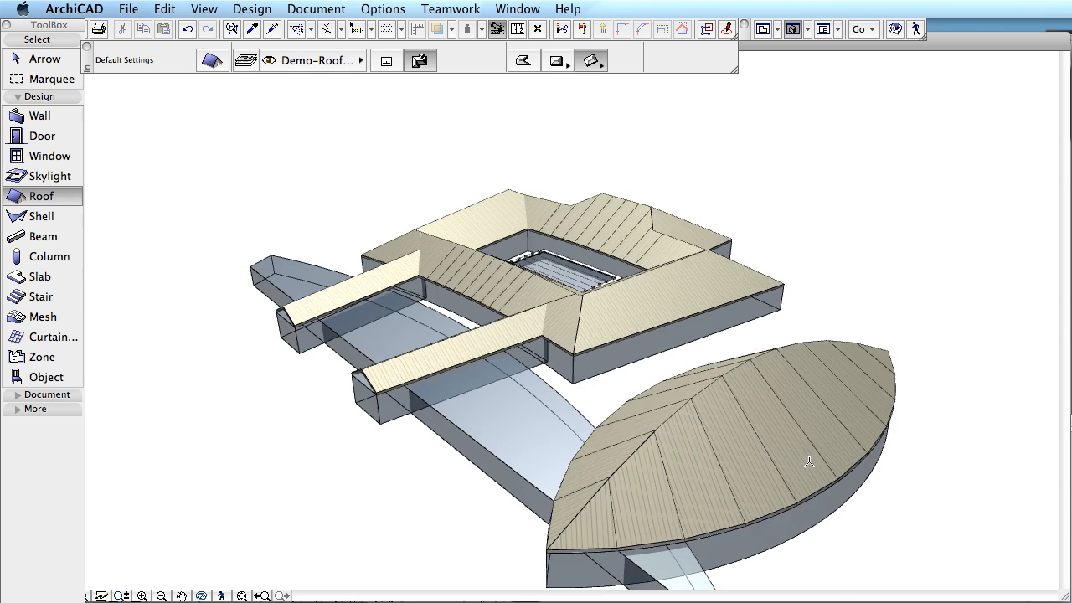
shift+middle_drag(832, 448, 820, 420)
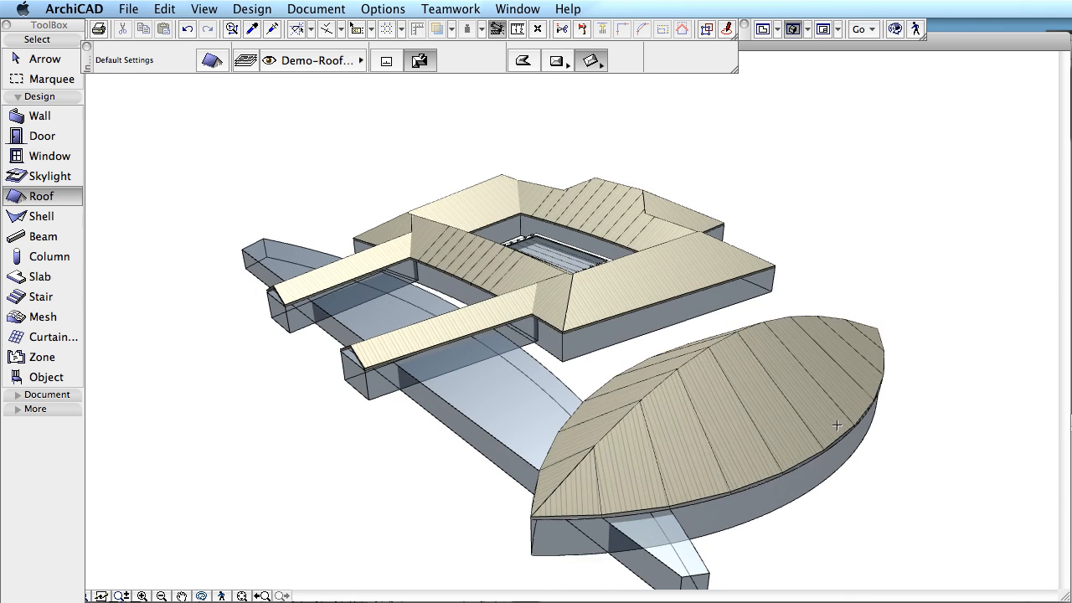
shift+click(714, 428)
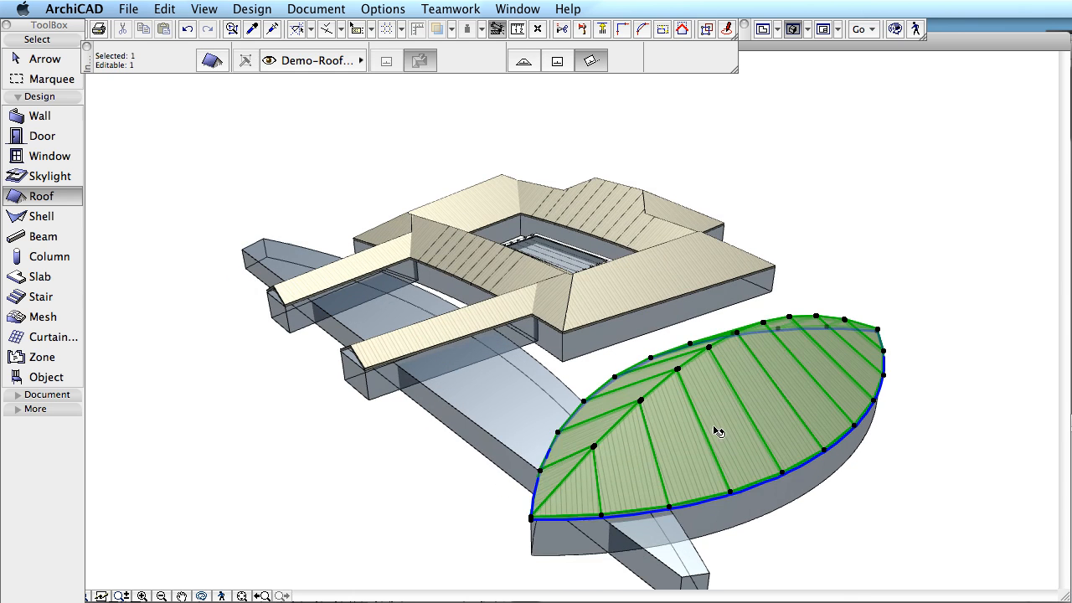
click(215, 63)
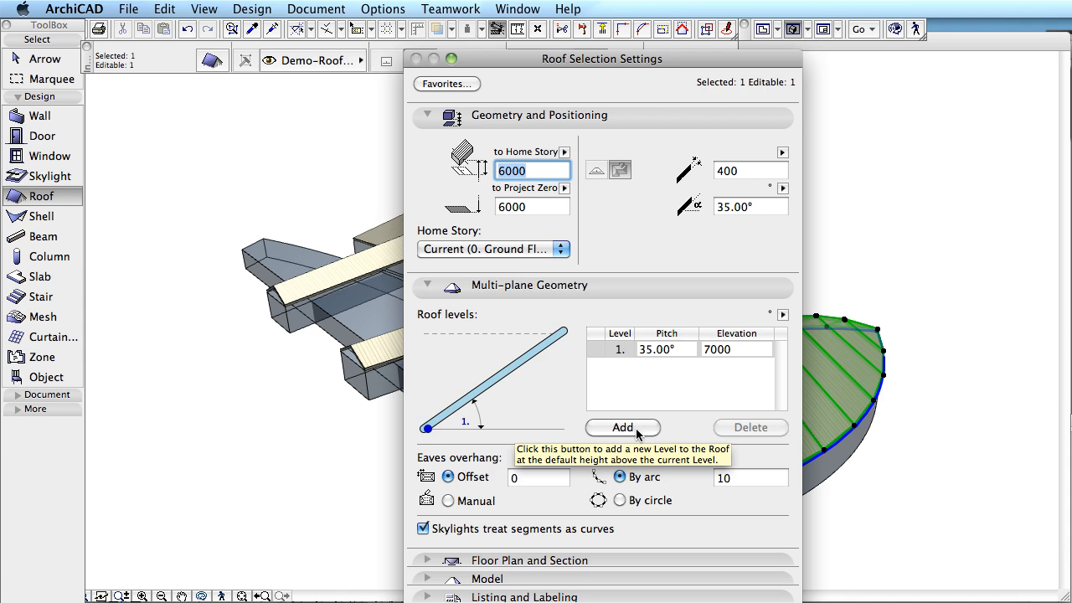
click(637, 429)
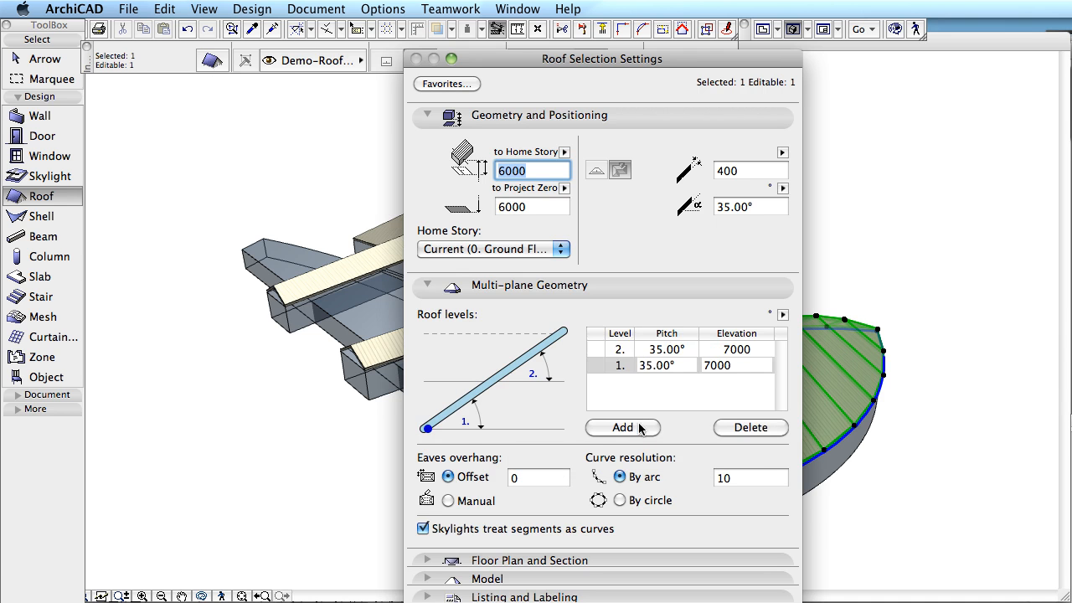
click(656, 349)
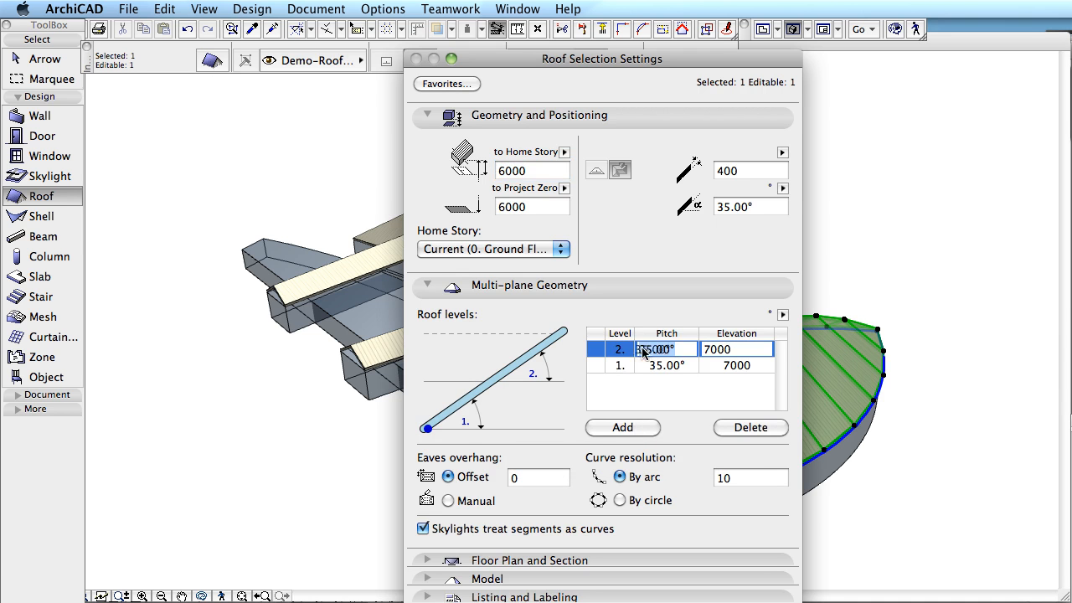
click(644, 350)
key(BackSpace)
text(4)
key(Return)
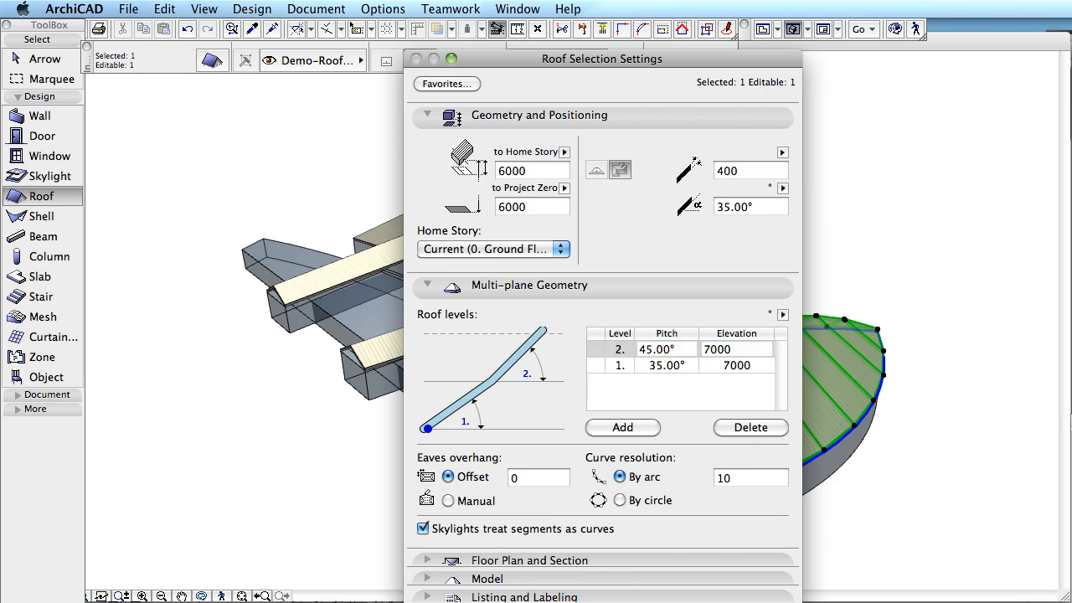
key(Escape)
Step: Set the top and bottom materials of the leaf-shaped roof's whole upper level to Glass-Blue 2 and deselect the roof
shift+middle_drag(899, 501, 952, 486)
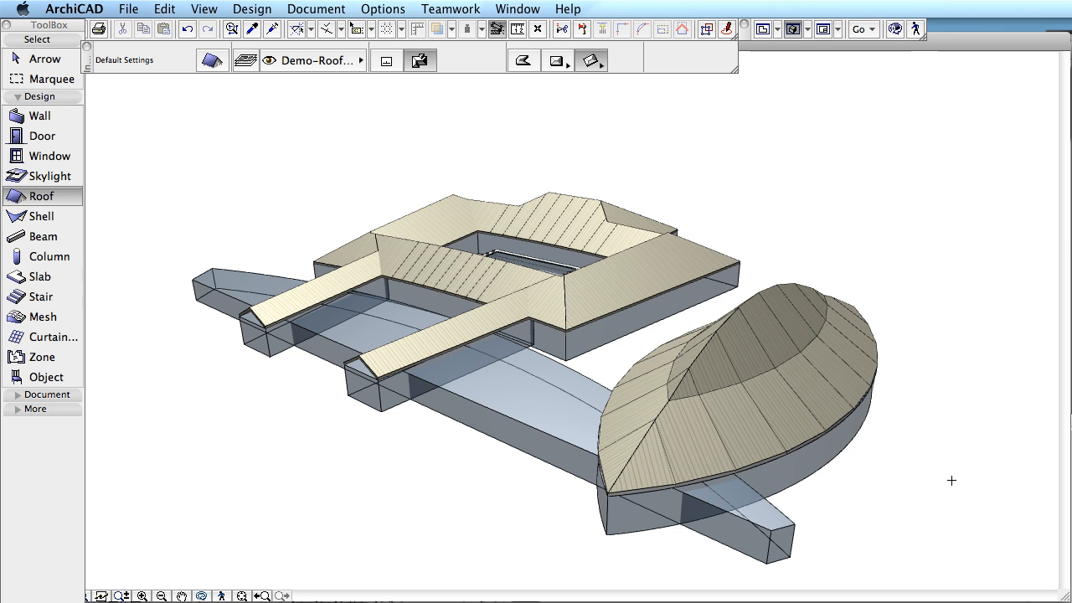
click(774, 388)
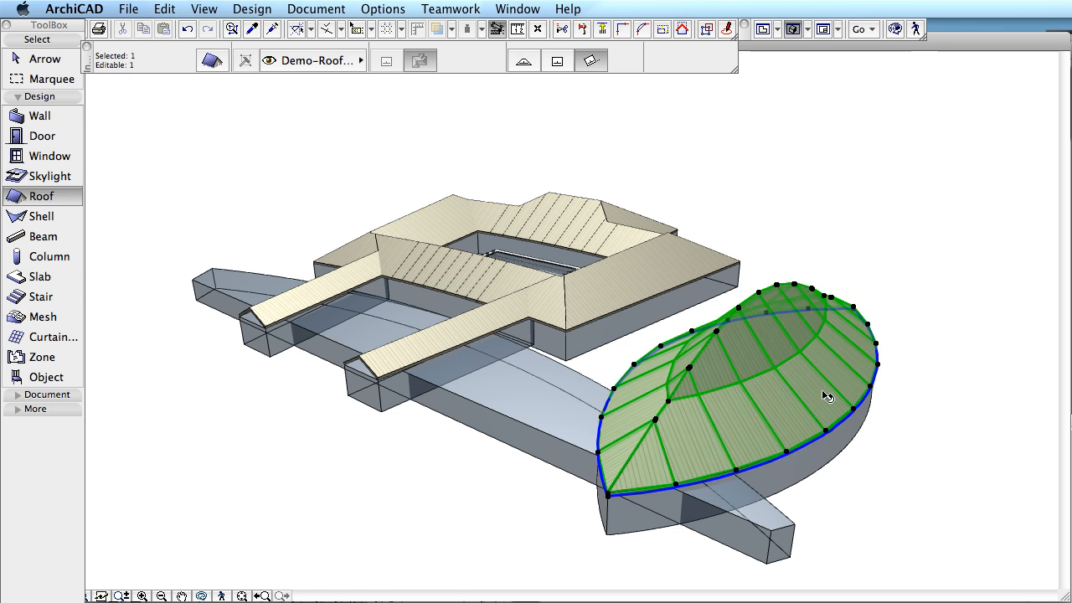
click(755, 375)
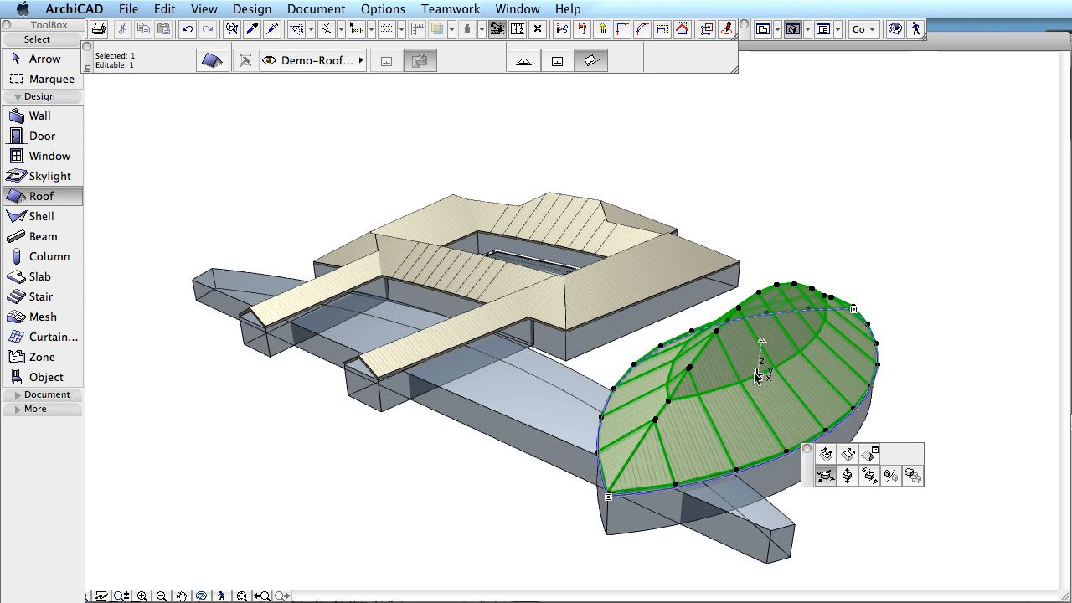
click(866, 457)
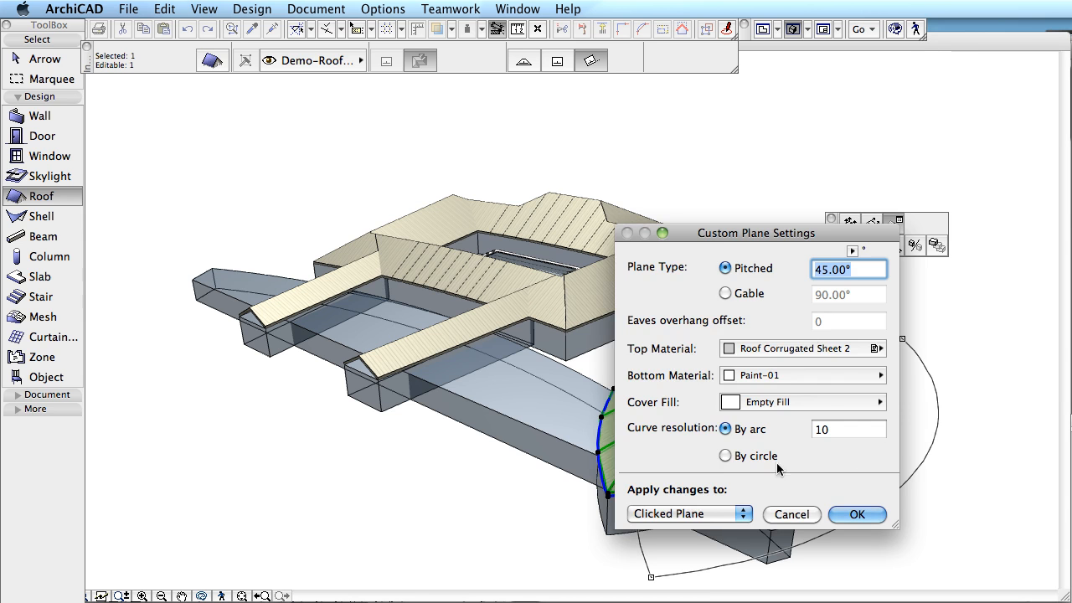
click(833, 353)
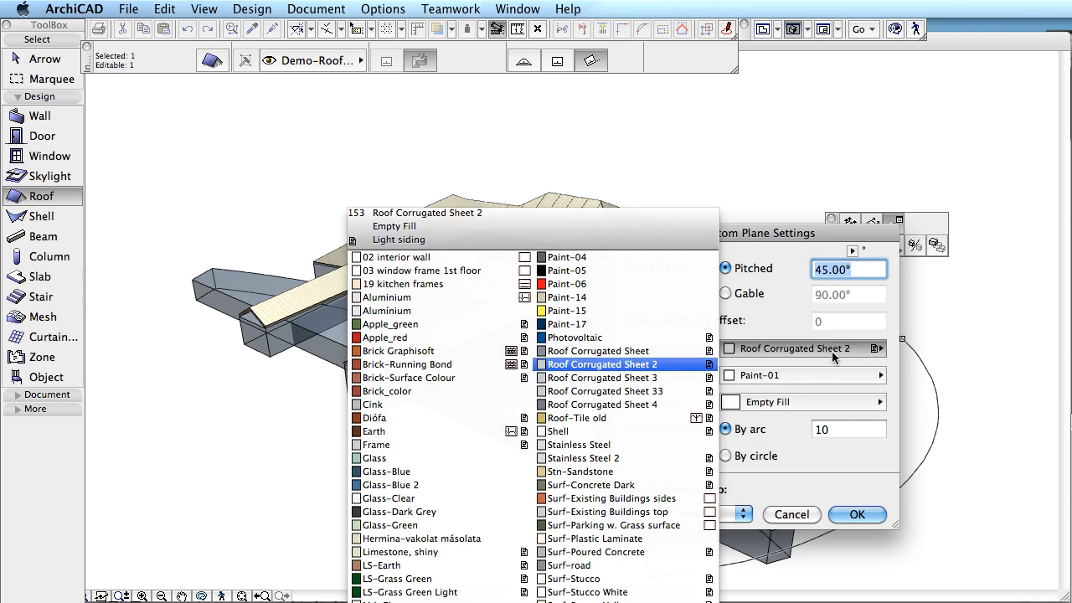
click(418, 485)
click(790, 371)
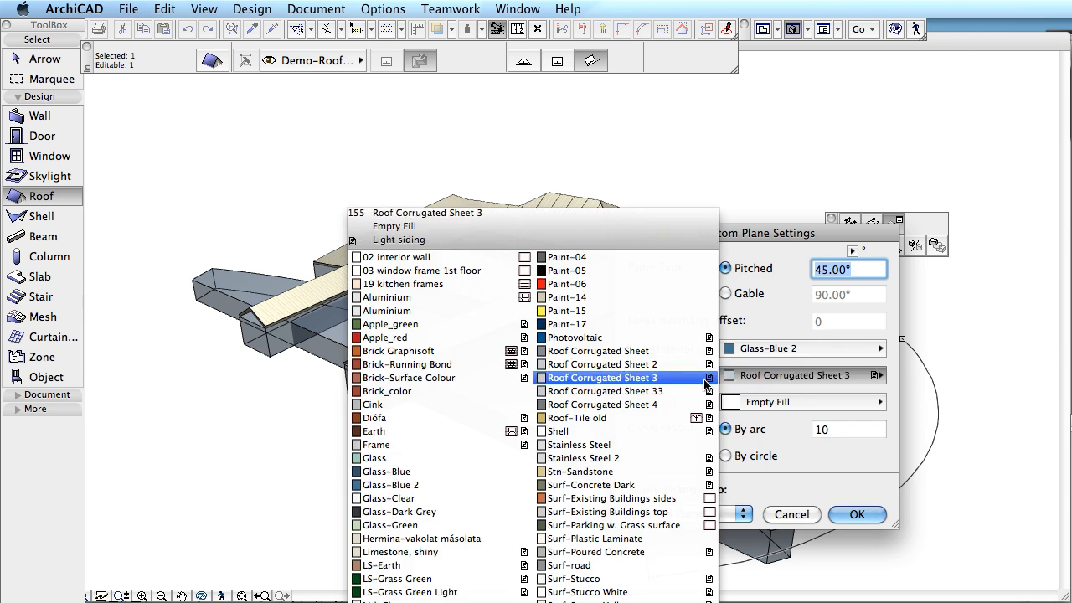
click(469, 474)
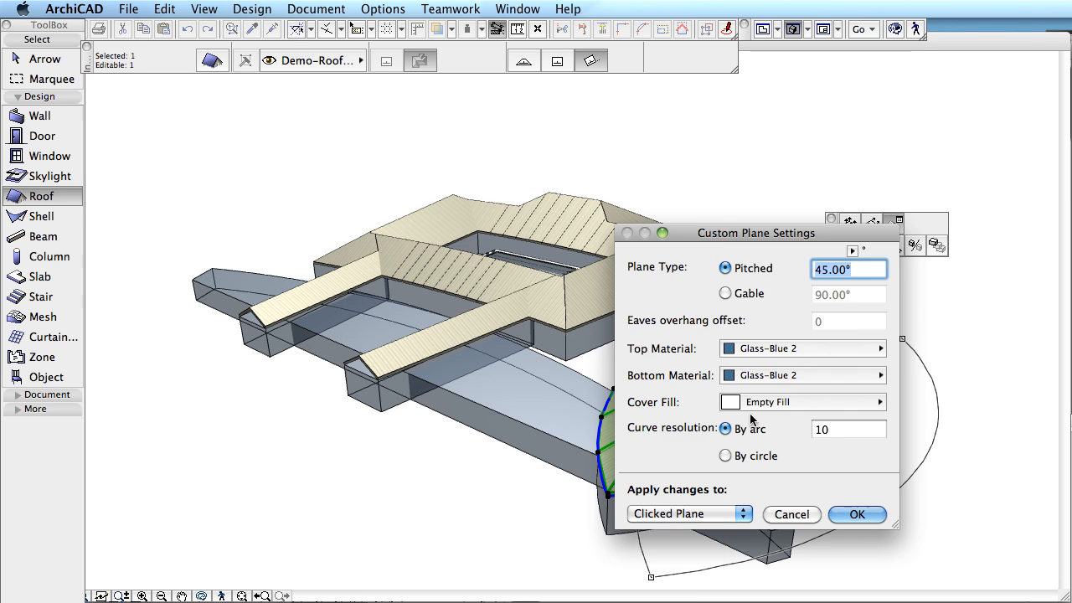
click(744, 514)
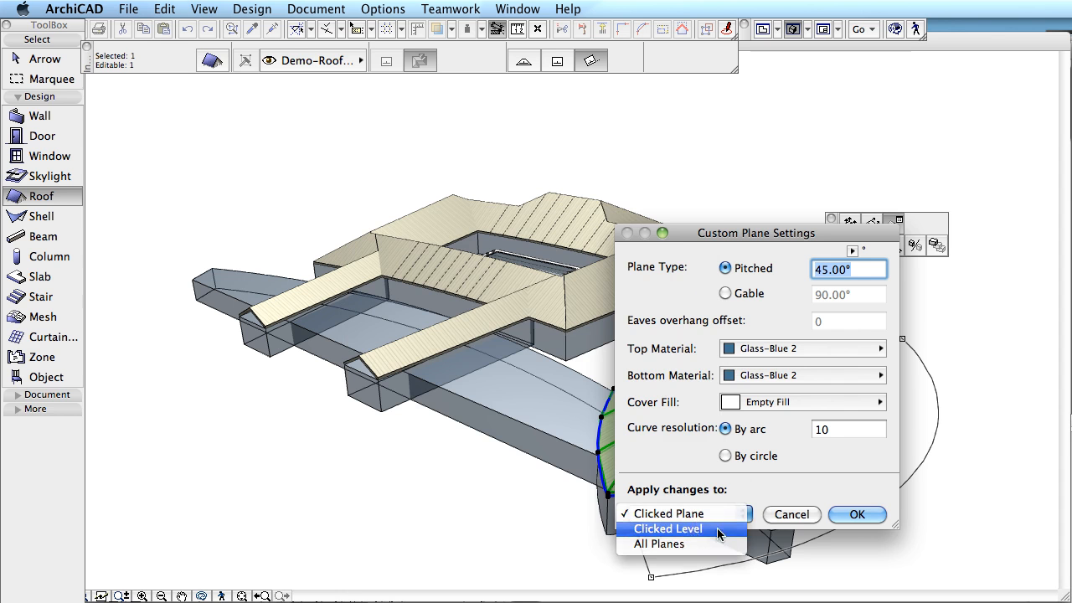
click(692, 529)
click(857, 514)
key(Escape)
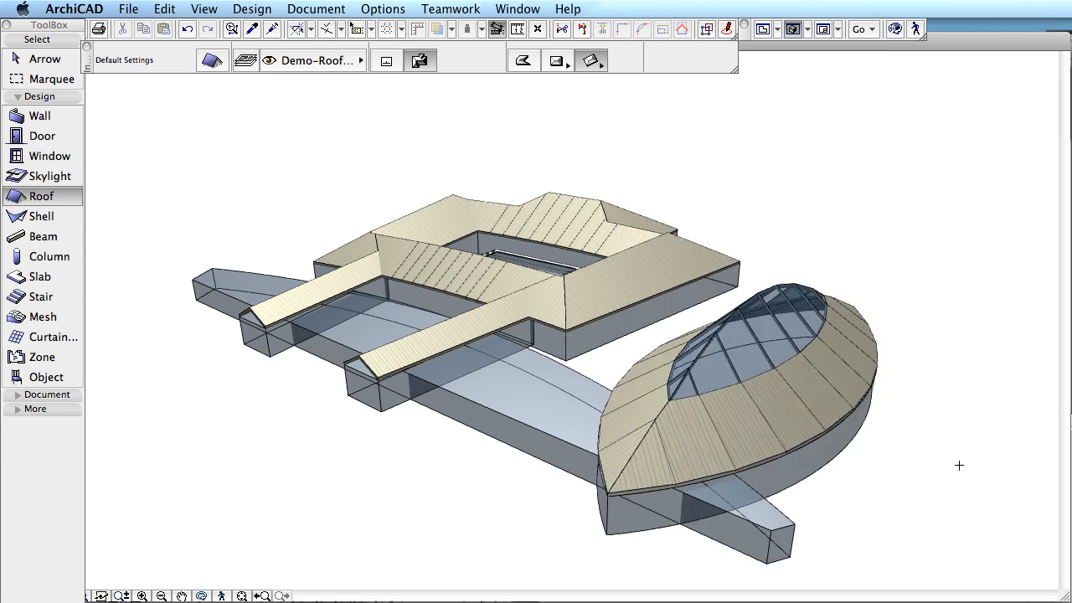
Step: Set the default roof elevation to Project Zero to 5000 and trace a multi-plane roof on the long curved building with the Magic Wand
shift+middle_drag(938, 441, 744, 468)
middle_drag(634, 336, 606, 318)
key(super+t)
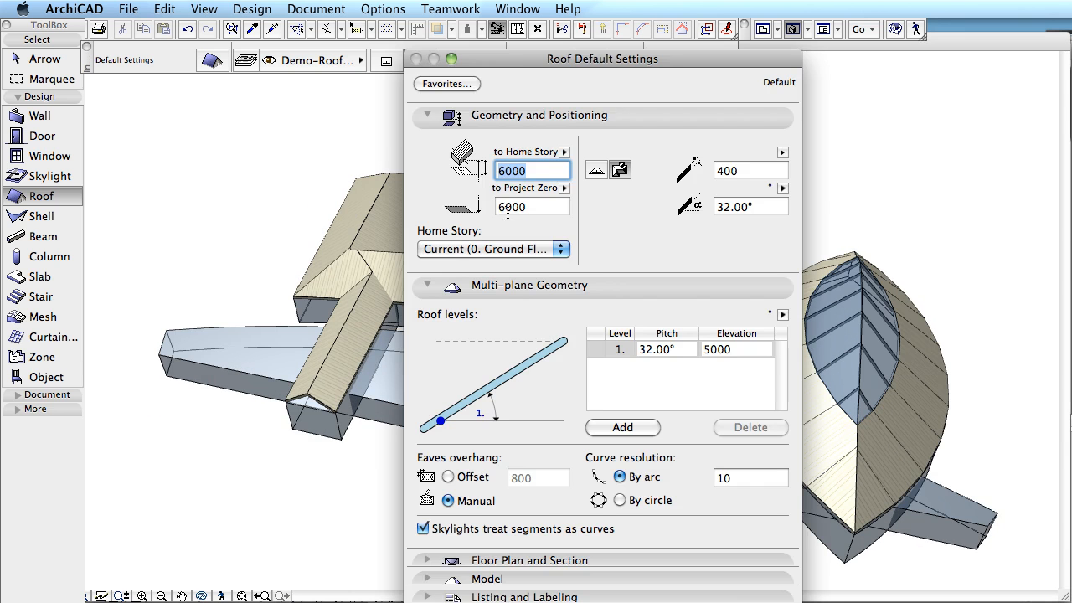
click(516, 209)
key(BackSpace)
text(5)
key(Return)
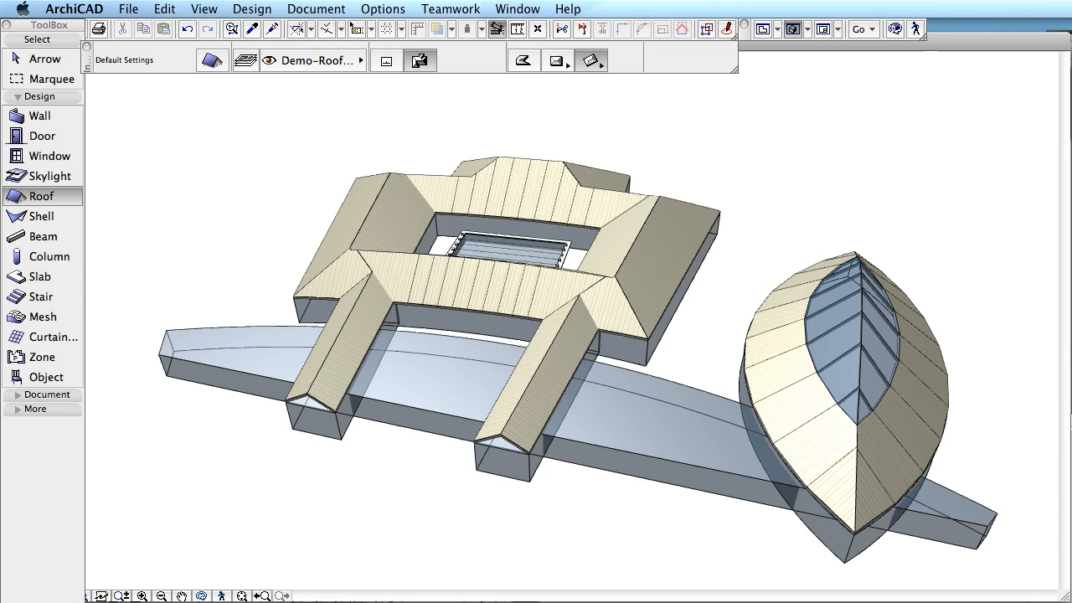
click(166, 357)
Step: Select all three multi-plane roofs and show only this selection in 3D, without the building masses beneath
shift+middle_drag(530, 465, 456, 438)
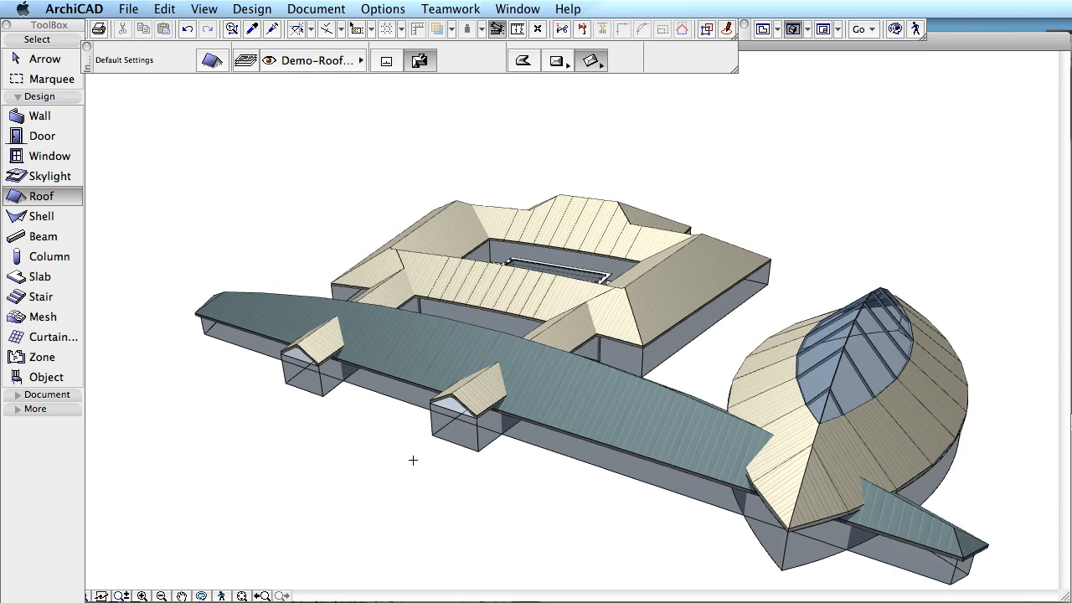
key(super+a)
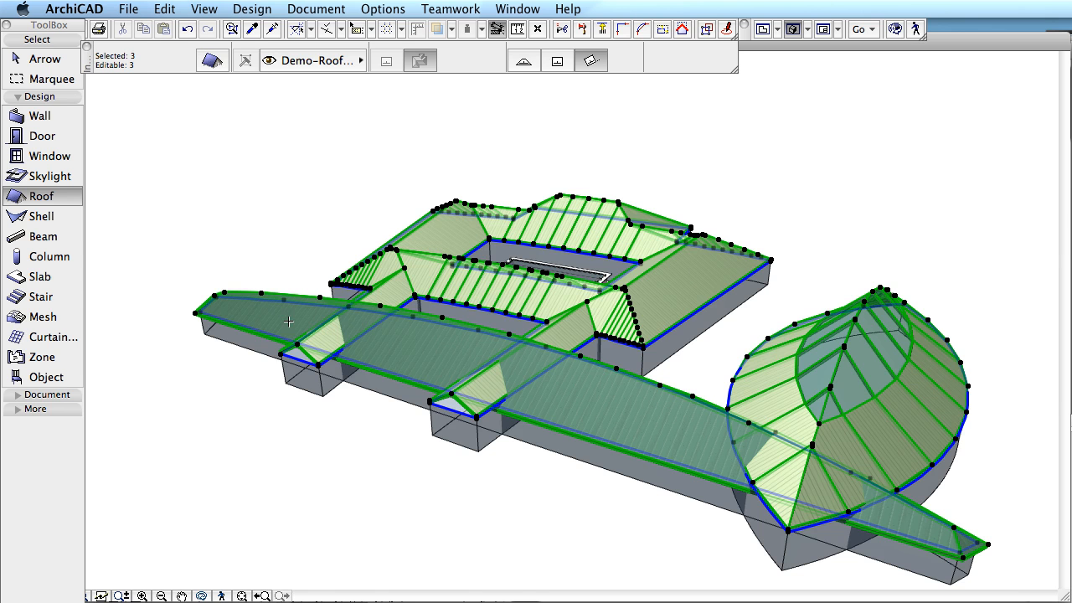
key(F5)
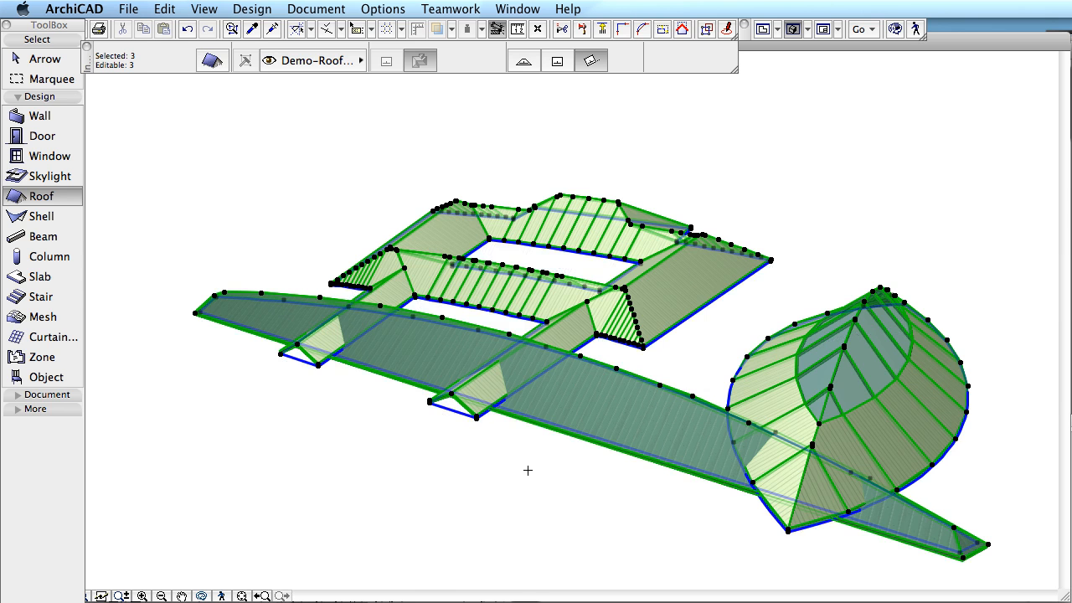
Step: Examine the undersides of the isolated roofs where the long curved roof overlaps the neighbouring roofs
key(o)
drag(535, 476, 524, 340)
key(Escape)
key(Escape)
scroll(515, 232, up, 5)
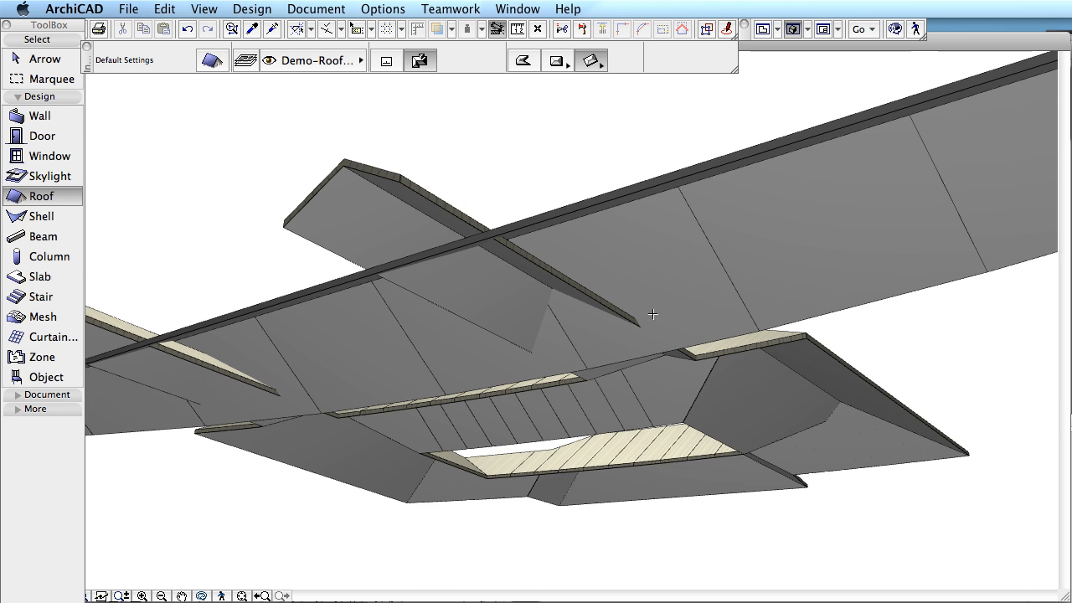
scroll(651, 314, down, 3)
shift+middle_drag(650, 315, 718, 431)
scroll(679, 404, down, 2)
Step: Trim all three roofs to each other, using the roofs from the current selection as trimming elements, and check the cuts from below
key(super+a)
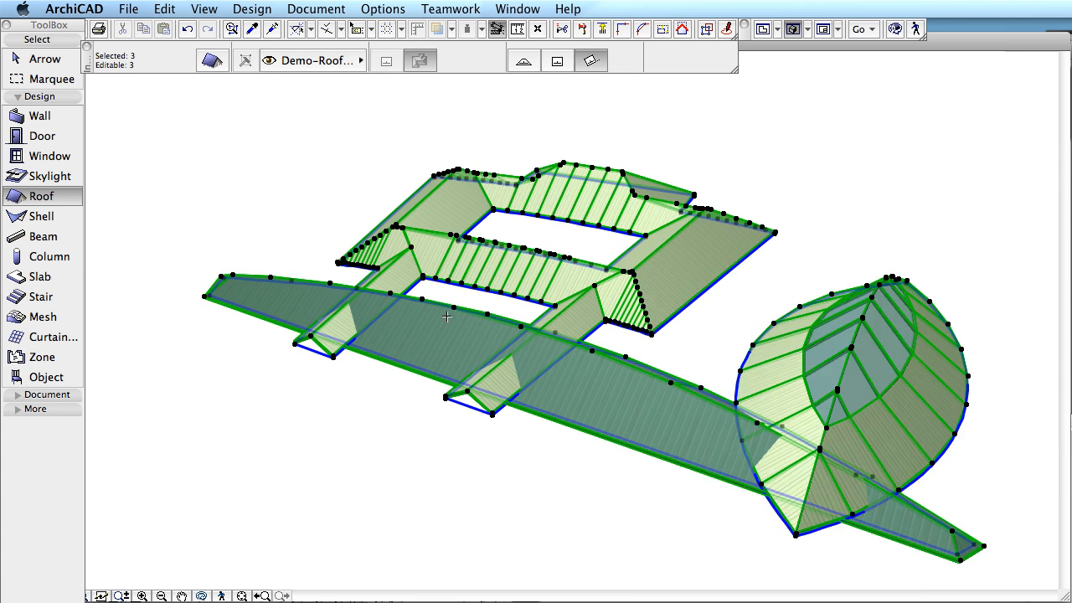
right_click(647, 270)
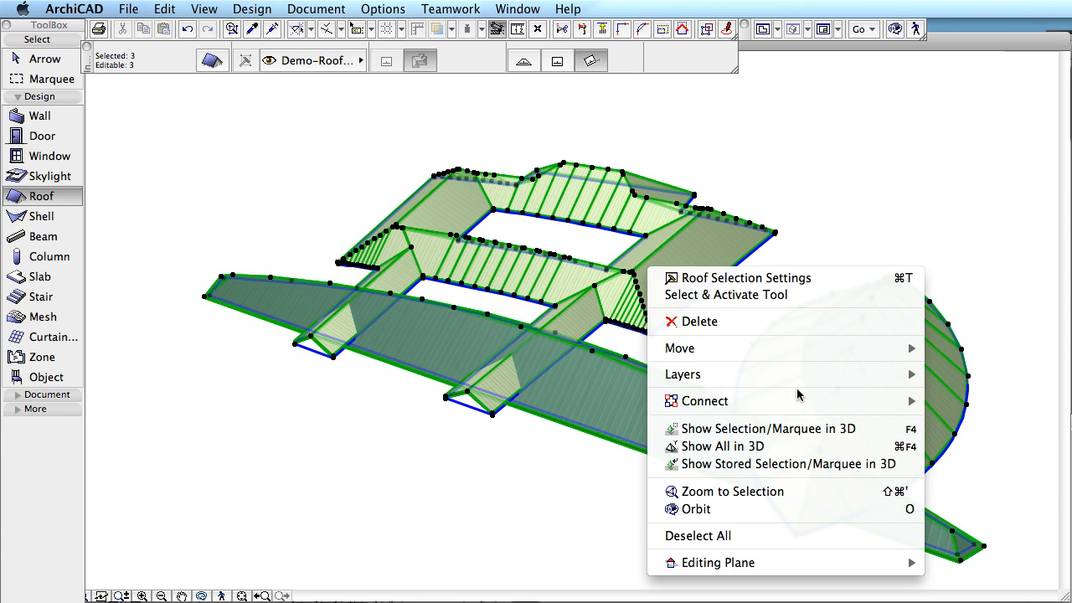
mouse_move(879, 407)
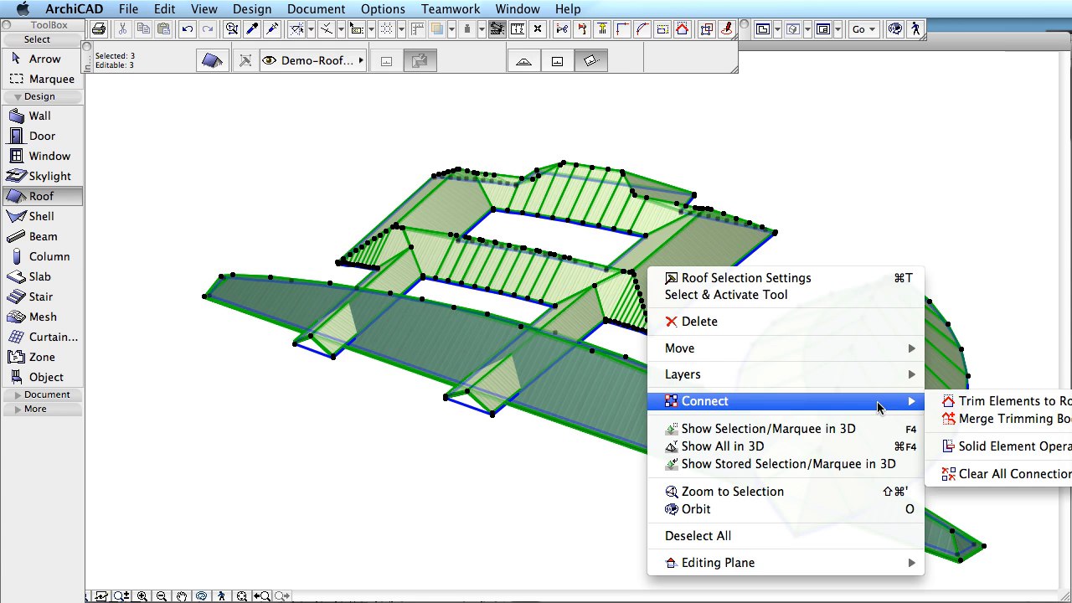
click(1006, 403)
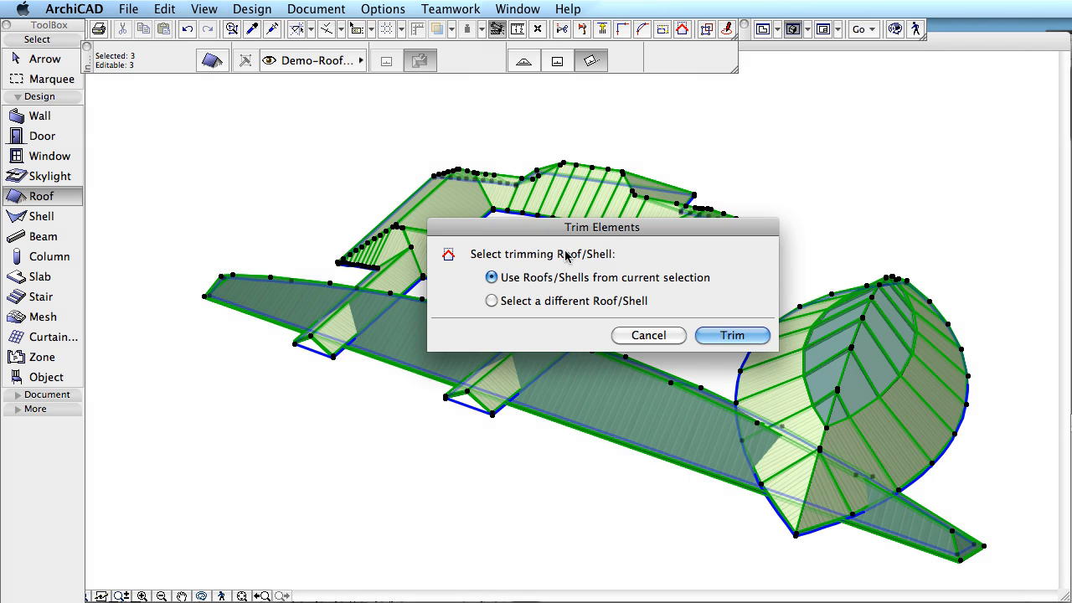
click(740, 340)
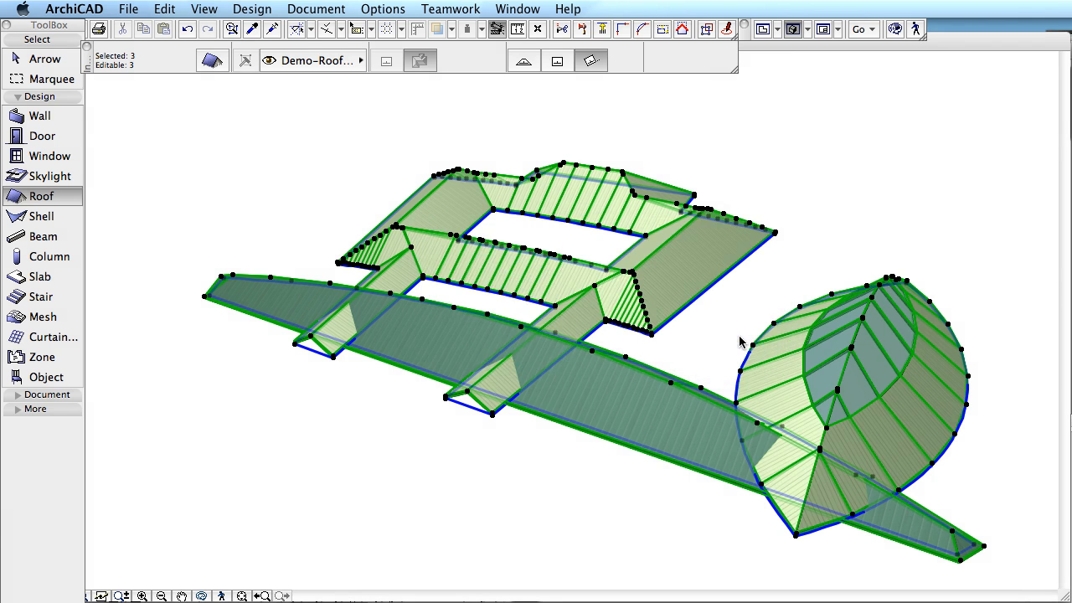
click(539, 495)
shift+middle_drag(591, 495, 805, 254)
scroll(685, 267, up, 3)
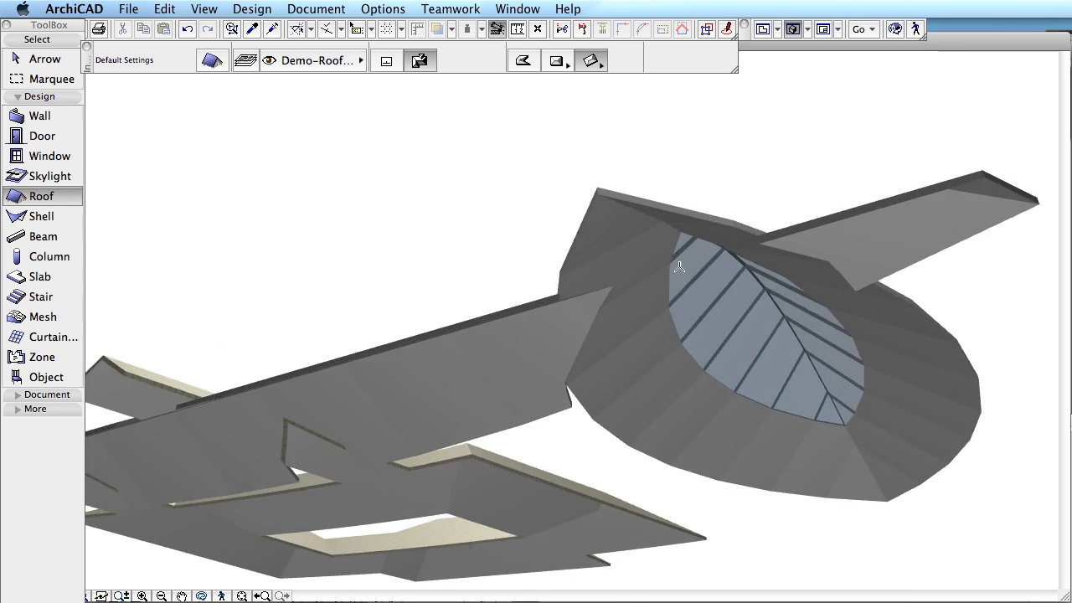
Step: Bend the long roof's straight front eave edge outward into an arc and deselect the roof
shift+middle_drag(700, 265, 672, 437)
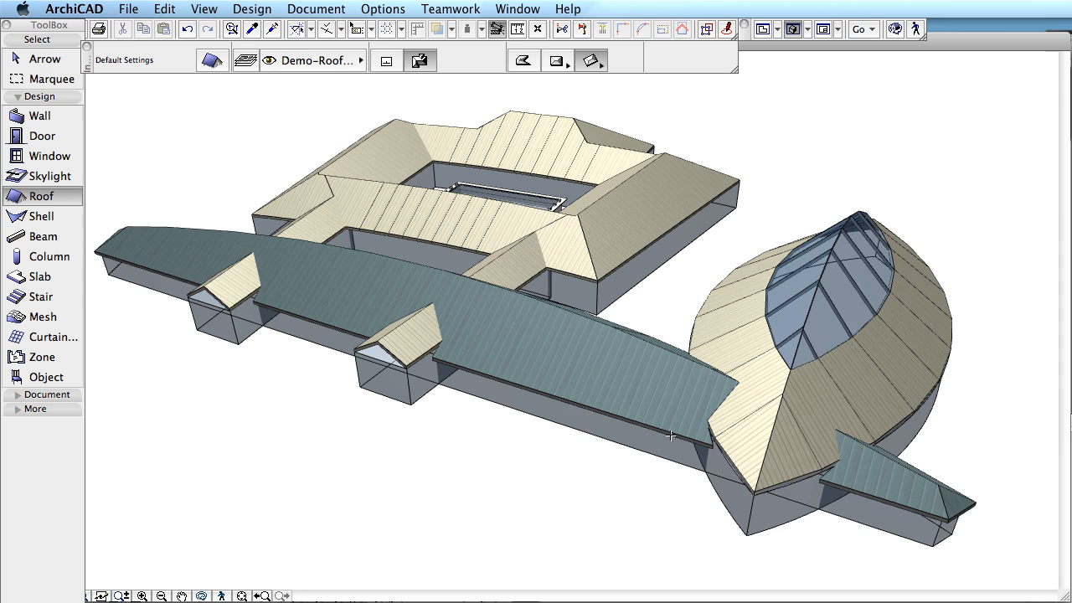
click(621, 408)
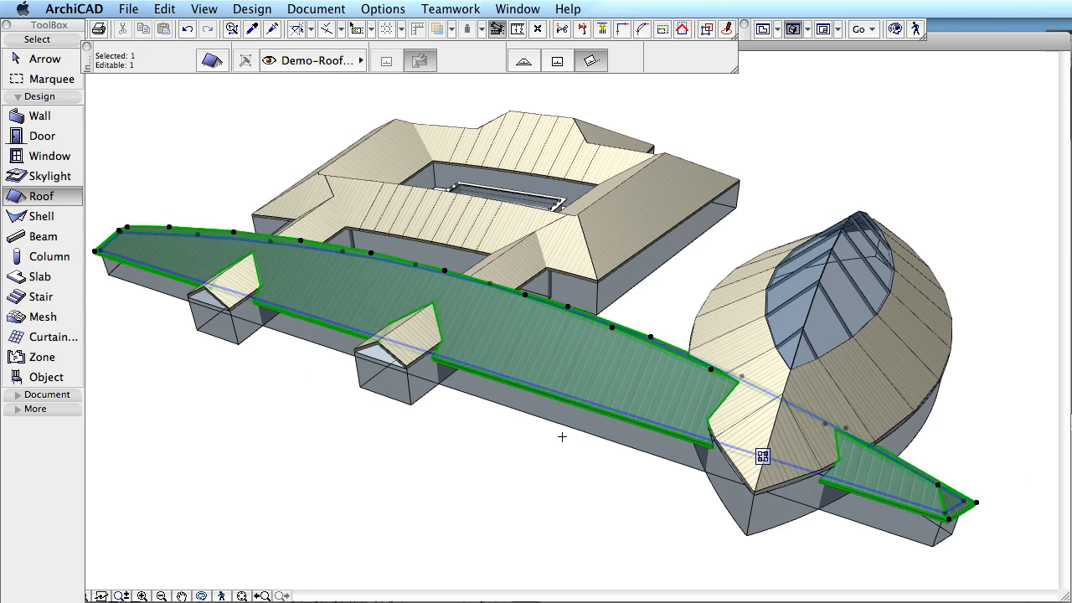
scroll(580, 402, up, 2)
click(579, 402)
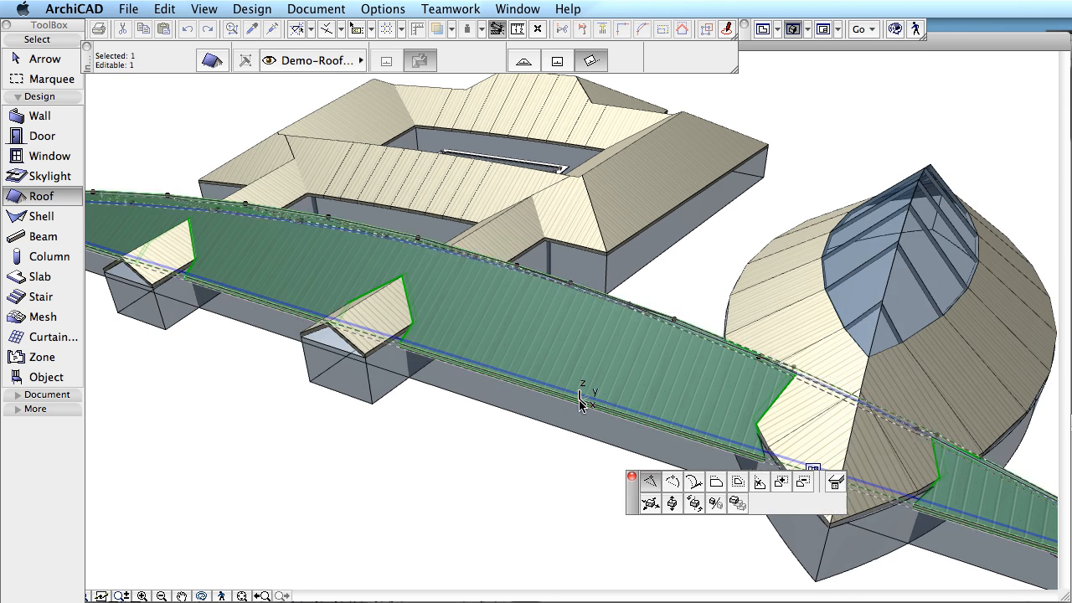
click(669, 482)
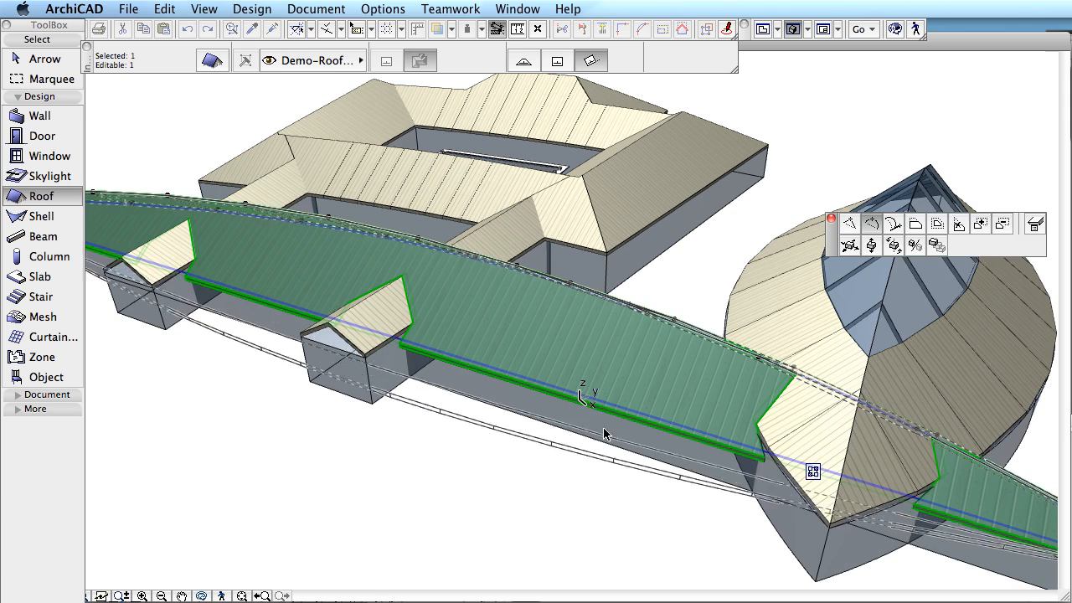
click(522, 485)
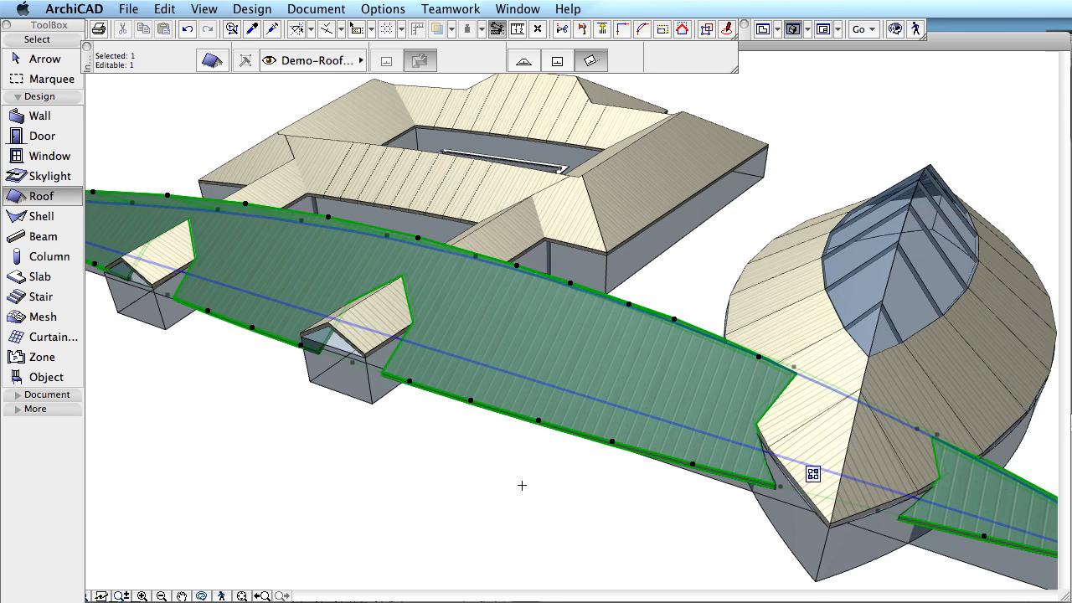
key(Escape)
scroll(516, 473, down, 2)
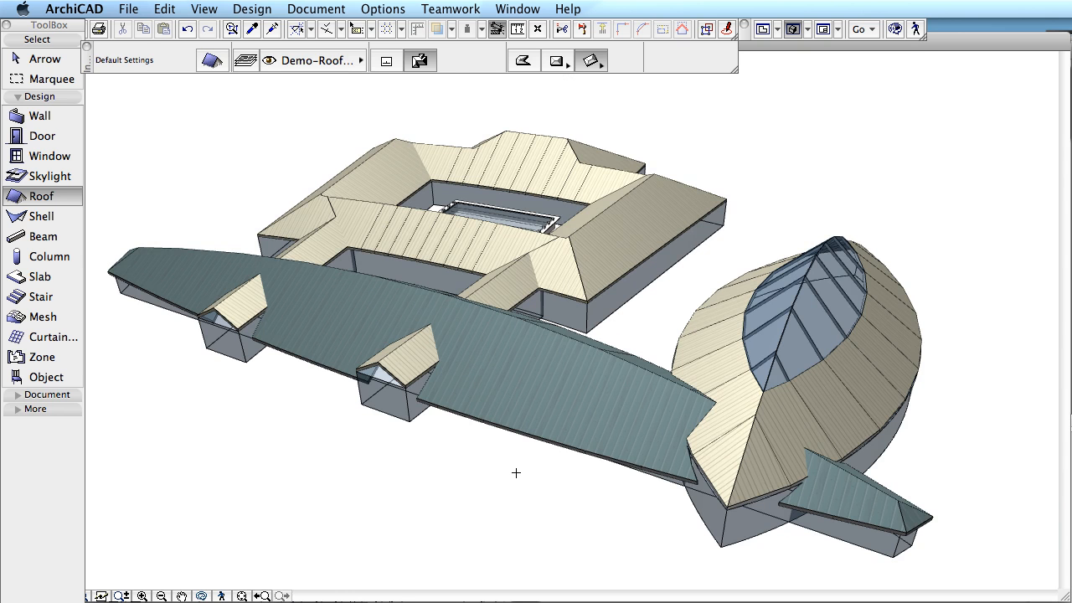
Step: Inspect the trim connections of the long curved roof and view the roof layout in plan
click(509, 386)
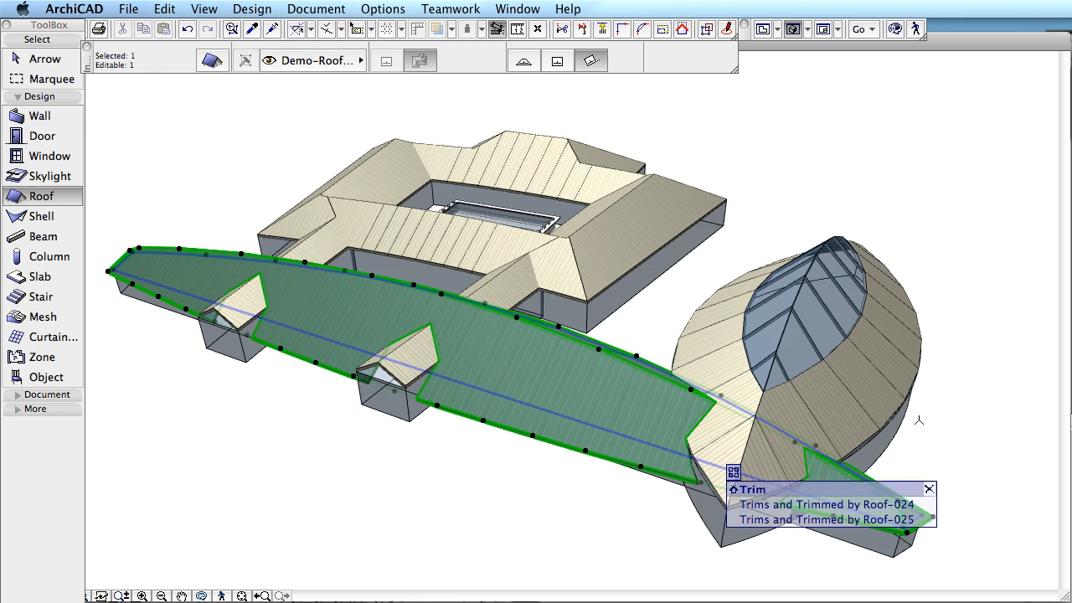
key(Escape)
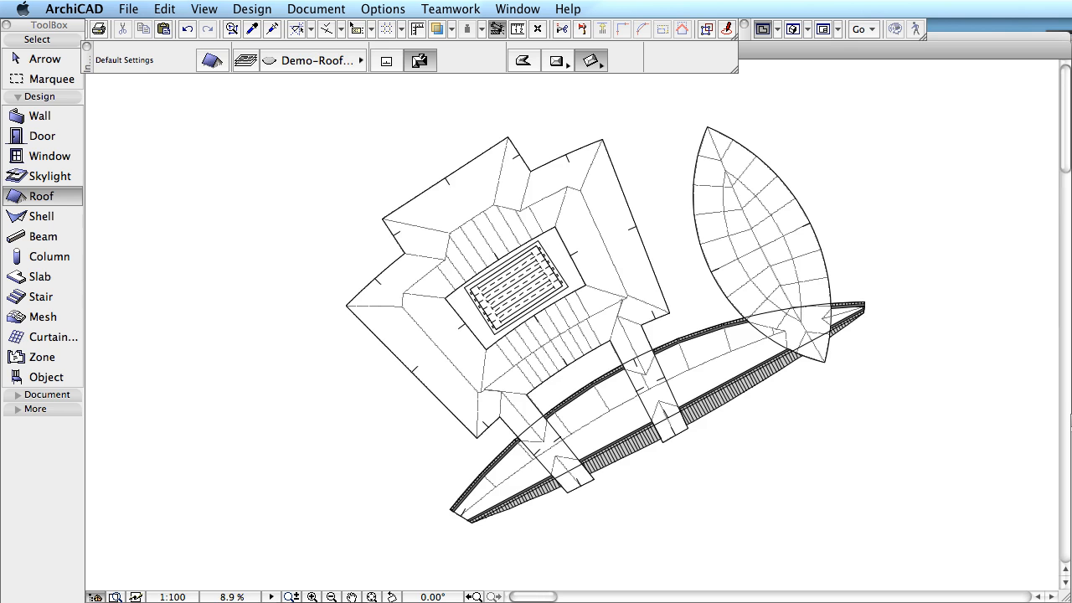
scroll(659, 260, up, 1)
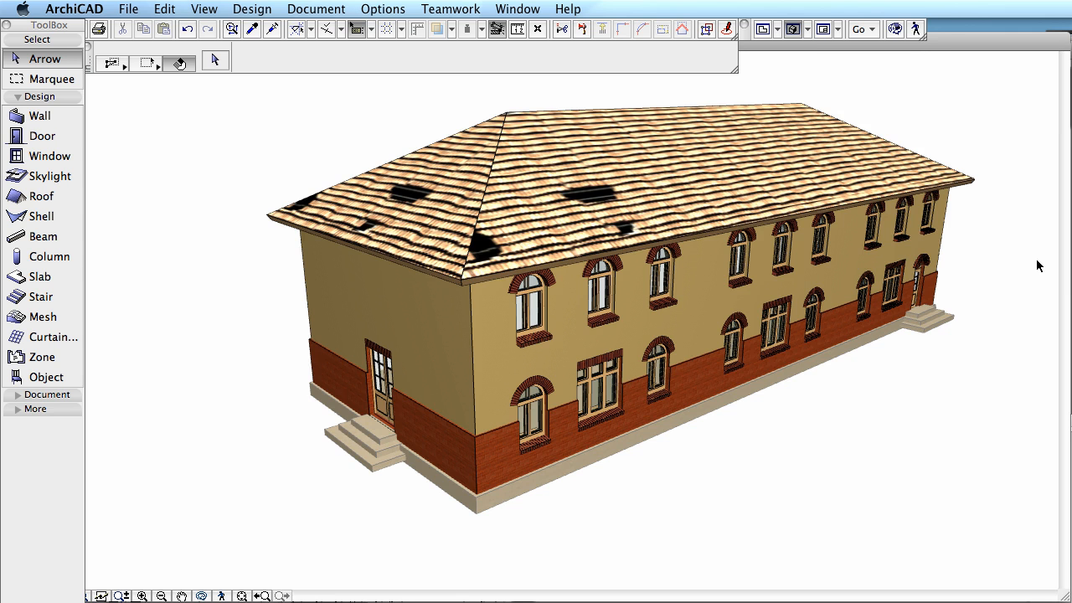
Step: Switch from the 3D building view to its floor plan and display the Renovation palette
key(F2)
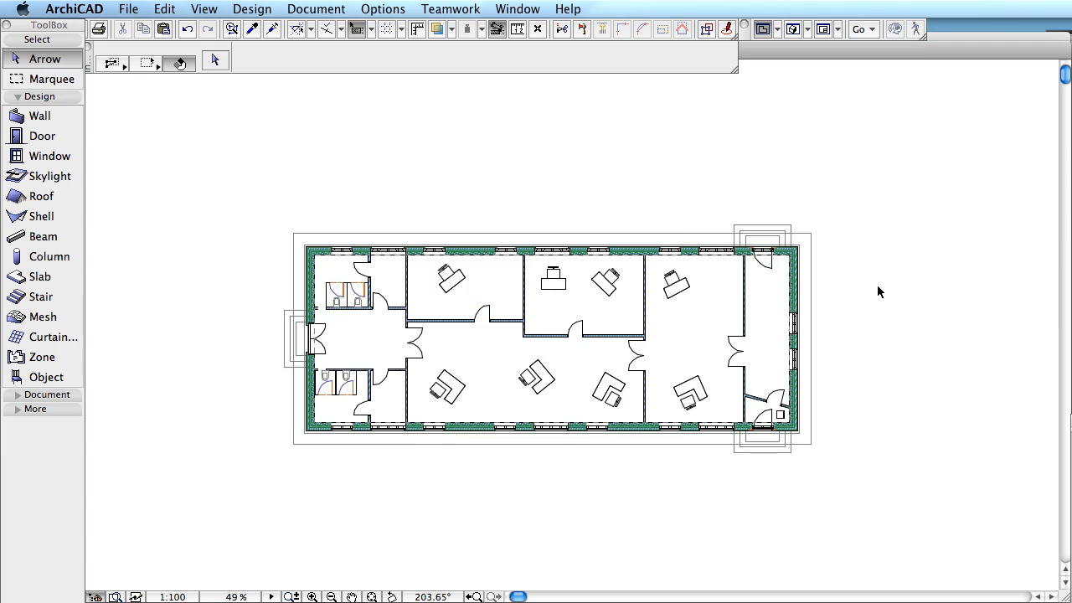
scroll(884, 310, up, 3)
scroll(880, 290, down, 3)
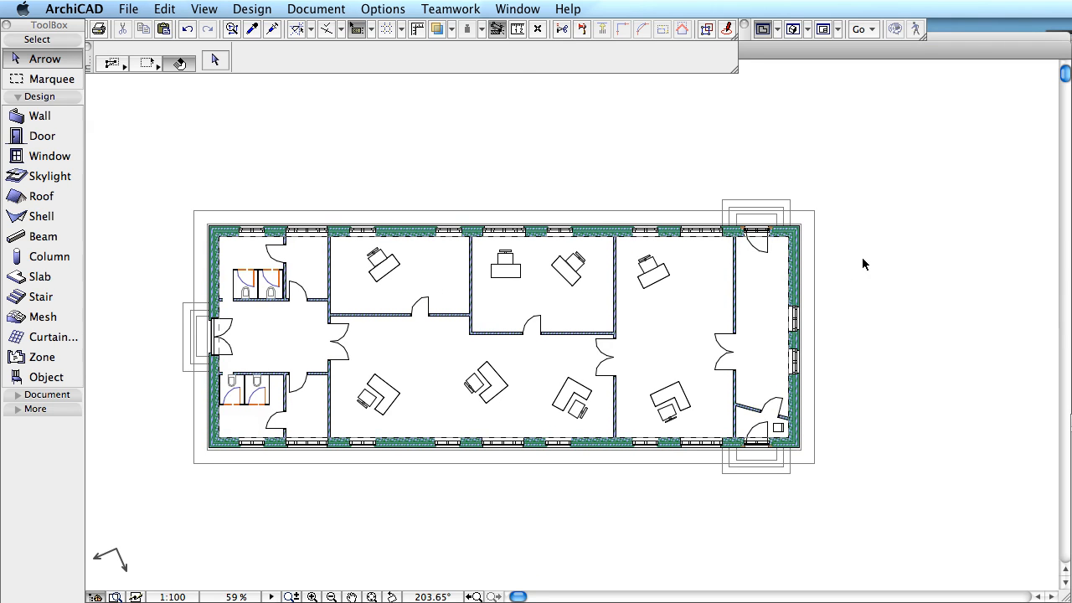
click(518, 9)
mouse_move(625, 91)
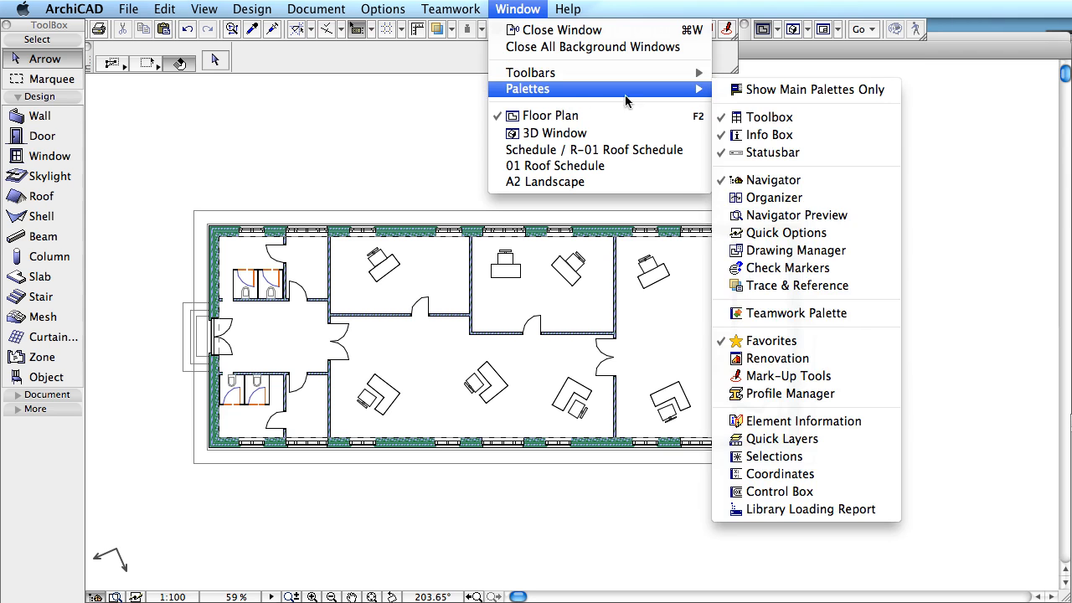
click(821, 365)
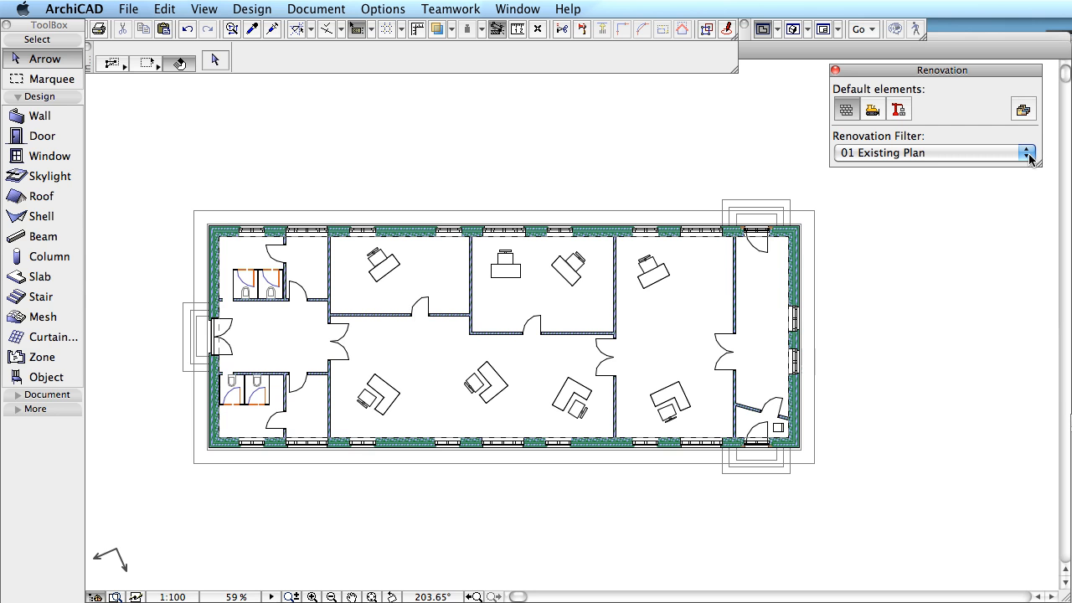
Step: Apply the 02 Demolition Plan renovation filter and assign demolition status to the four partition walls enclosing the middle offices
click(1028, 154)
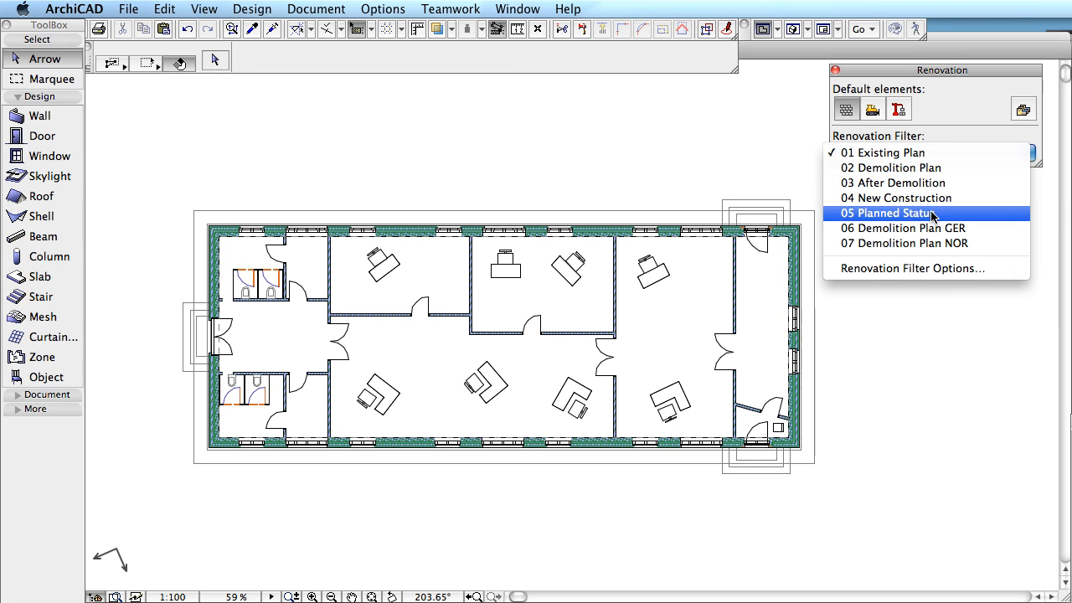
click(893, 170)
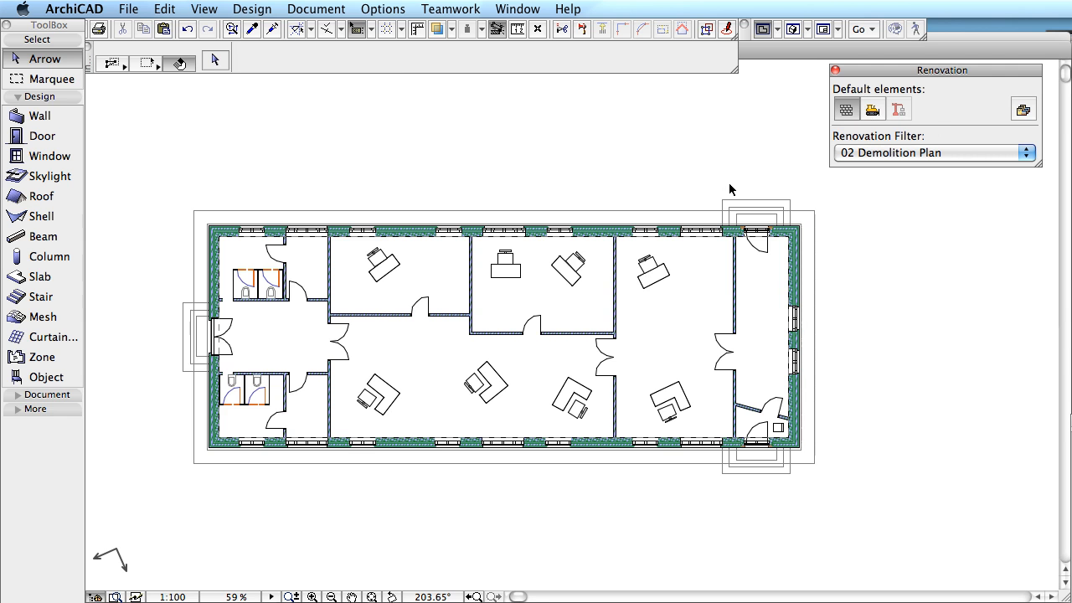
click(472, 316)
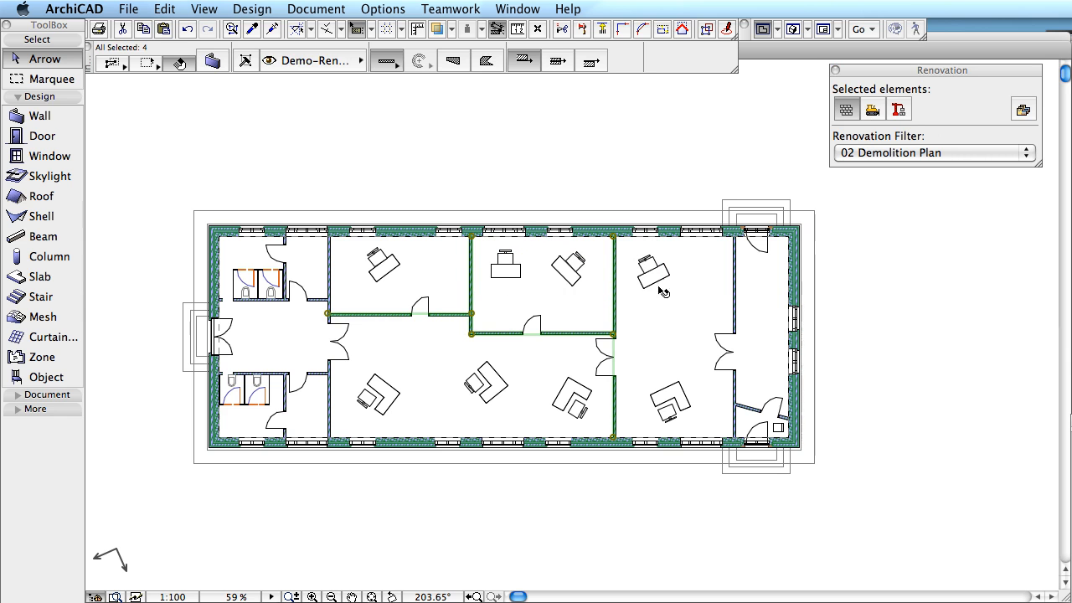
click(872, 110)
click(611, 175)
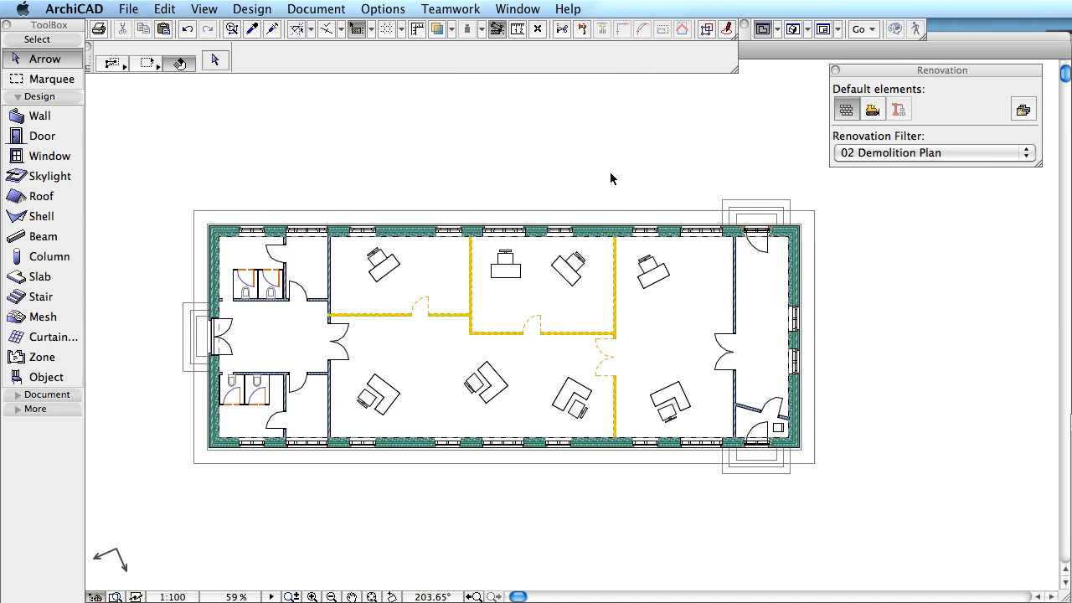
Step: Assign demolition status to the office furniture, the far cross wall, the slanted wall, the lower door with its steps, and both end-wall windows
scroll(476, 314, up, 2)
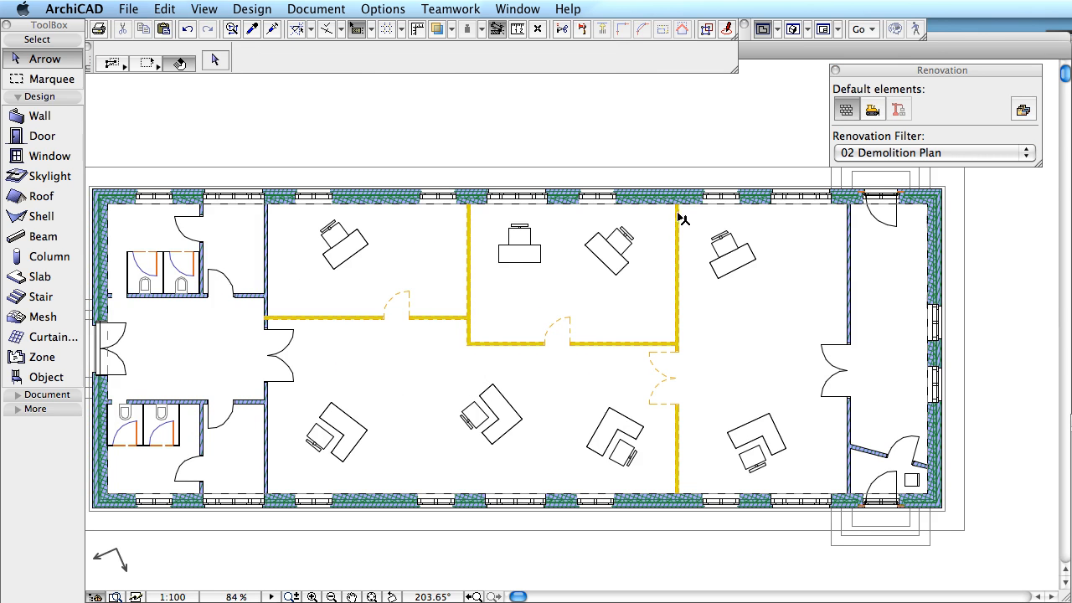
click(355, 248)
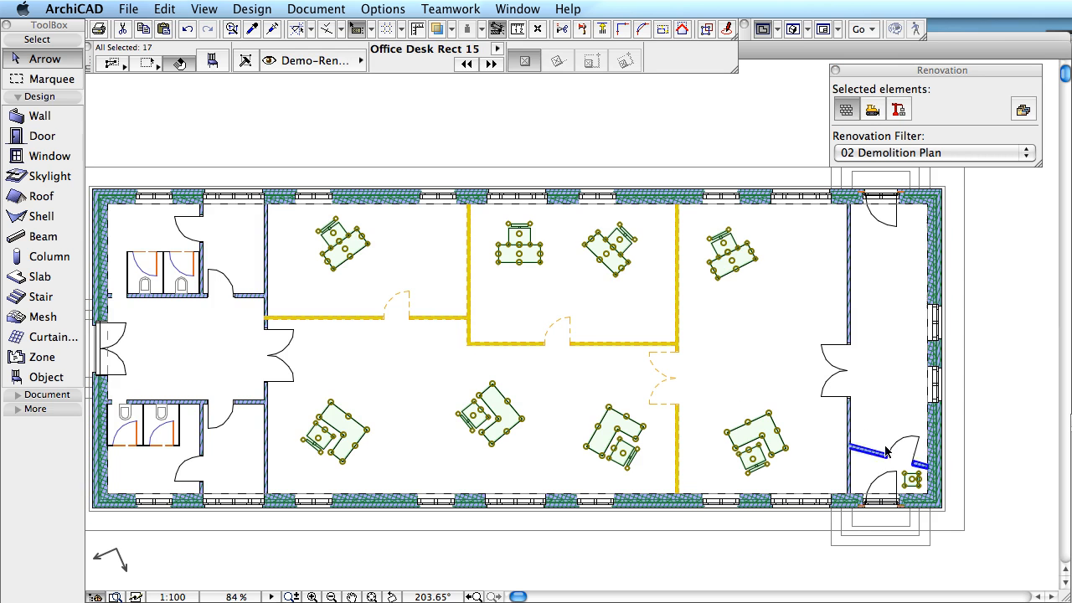
shift+click(853, 419)
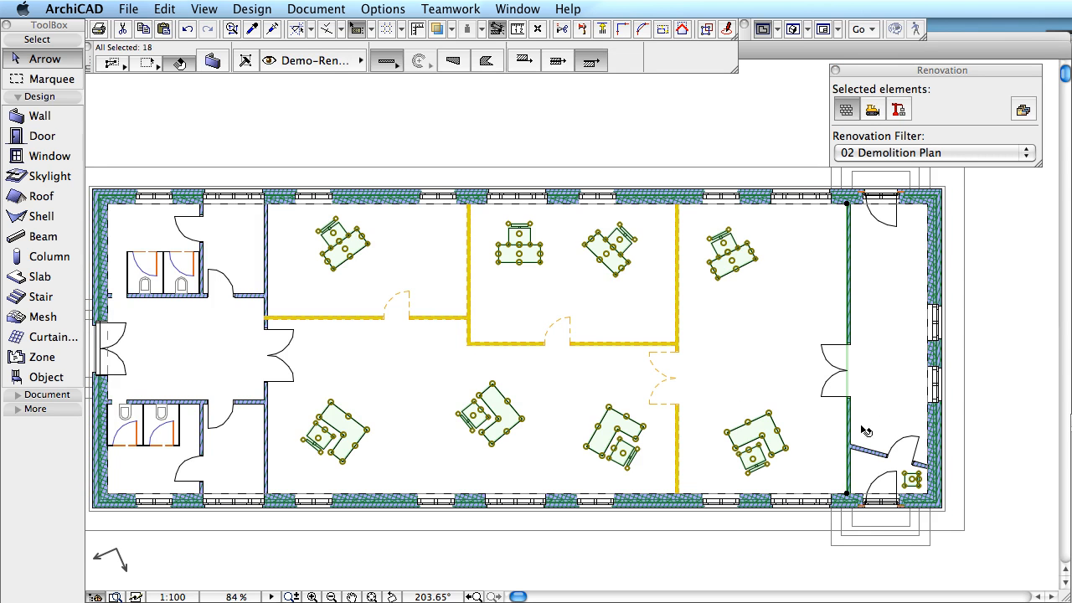
shift+click(875, 453)
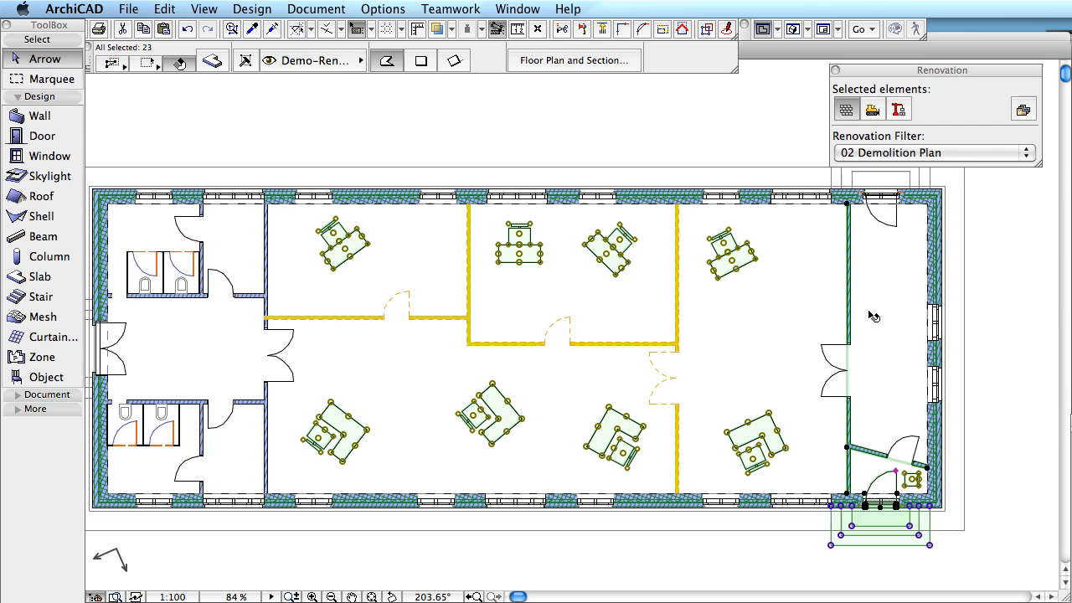
shift+click(933, 375)
shift+click(935, 322)
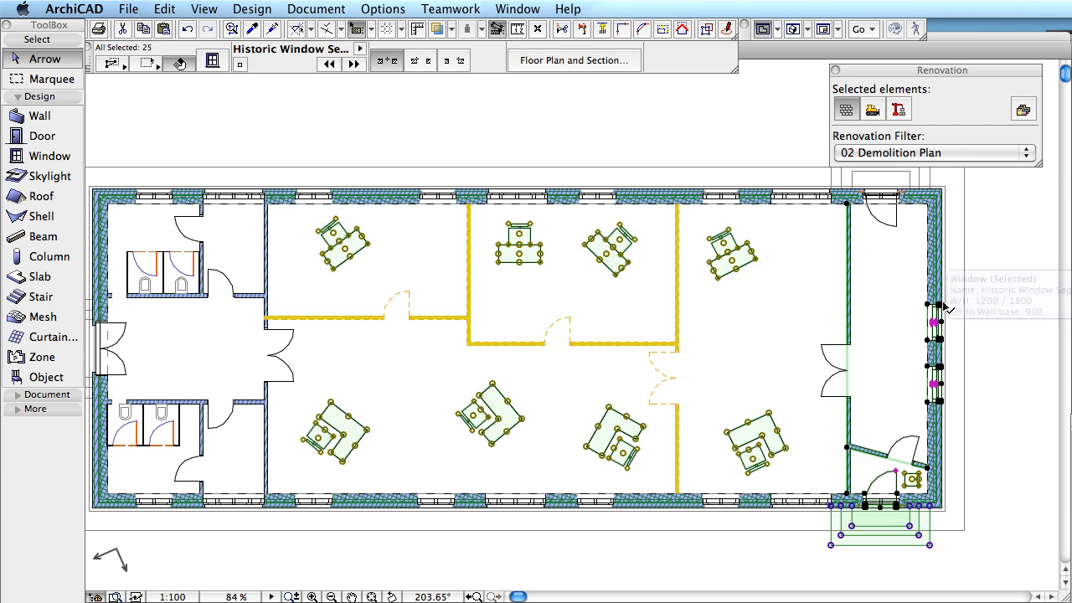
click(876, 114)
click(997, 259)
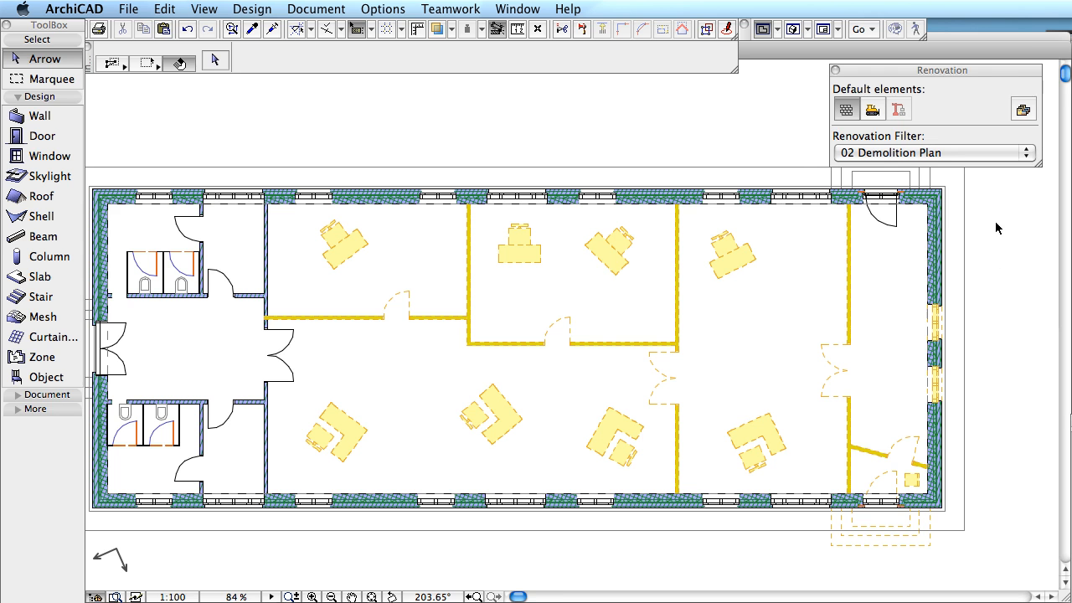
Step: View the plan with the 03 After Demolition filter and switch the renovation filter to 04 New Construction
click(1030, 154)
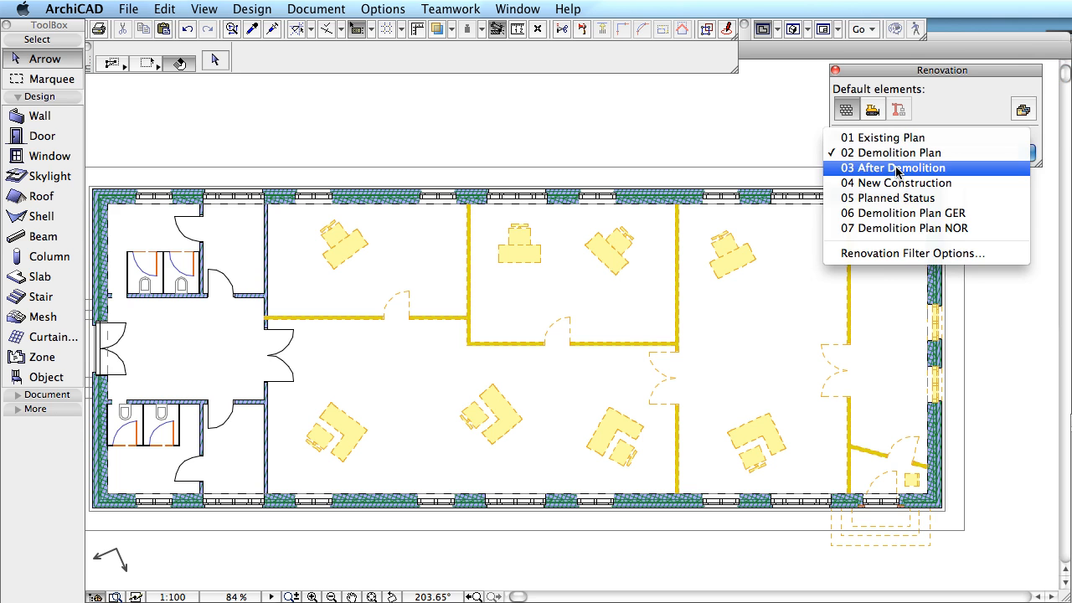
click(897, 168)
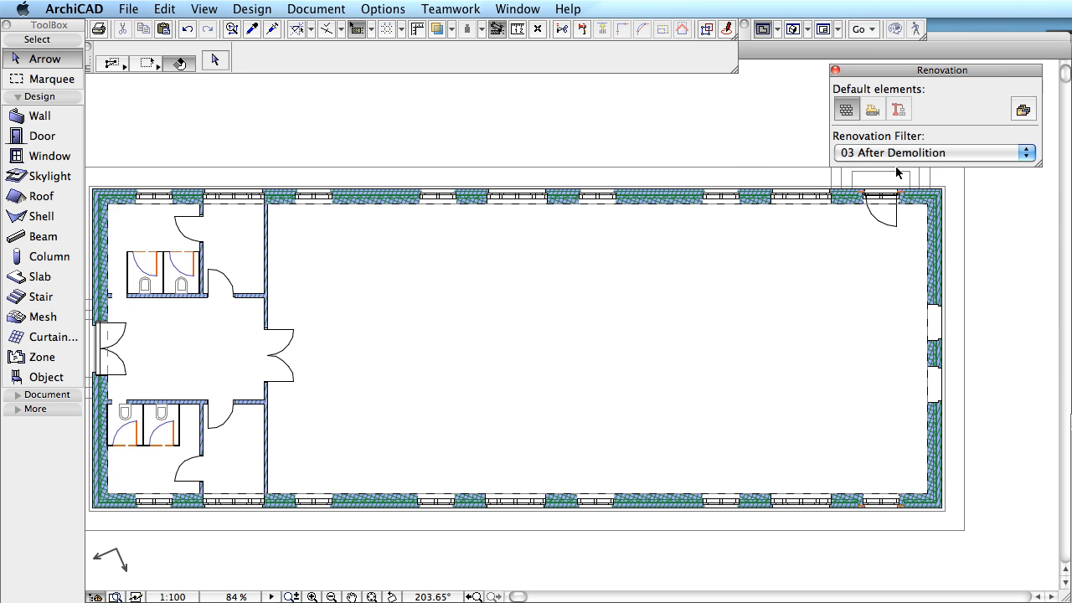
click(1027, 154)
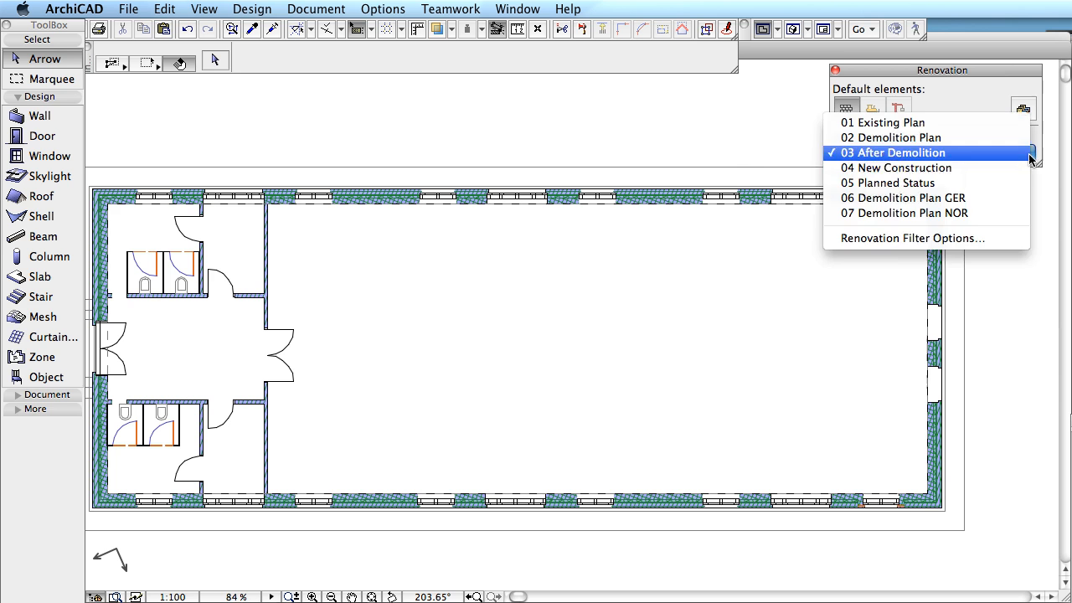
click(899, 168)
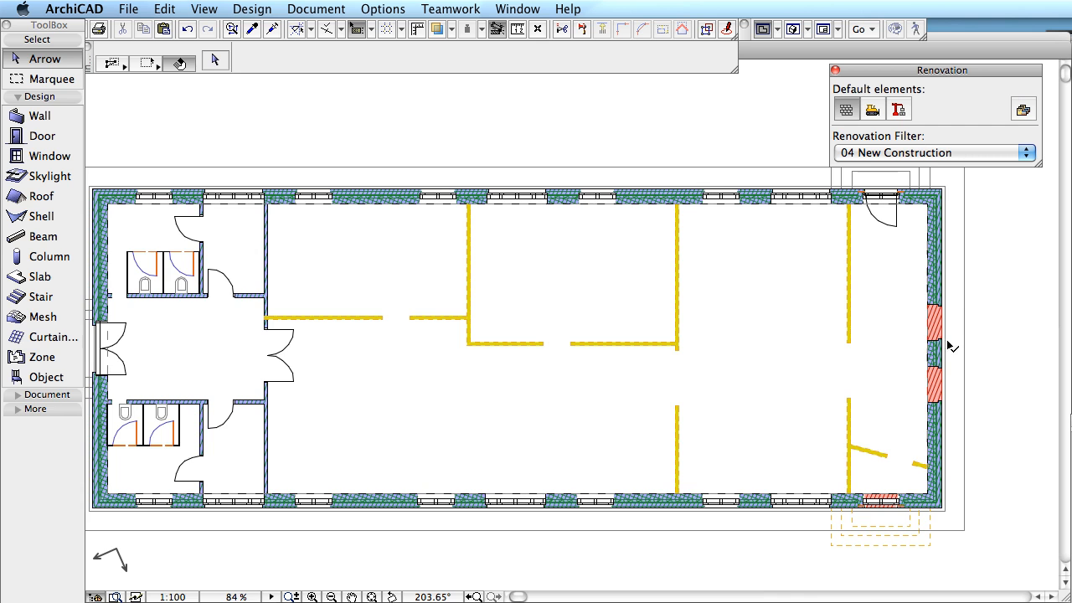
Step: Draw a straight interior wall across the building's full depth, between the two remaining cross-wall lines, and assign it new status
scroll(970, 310, up, 2)
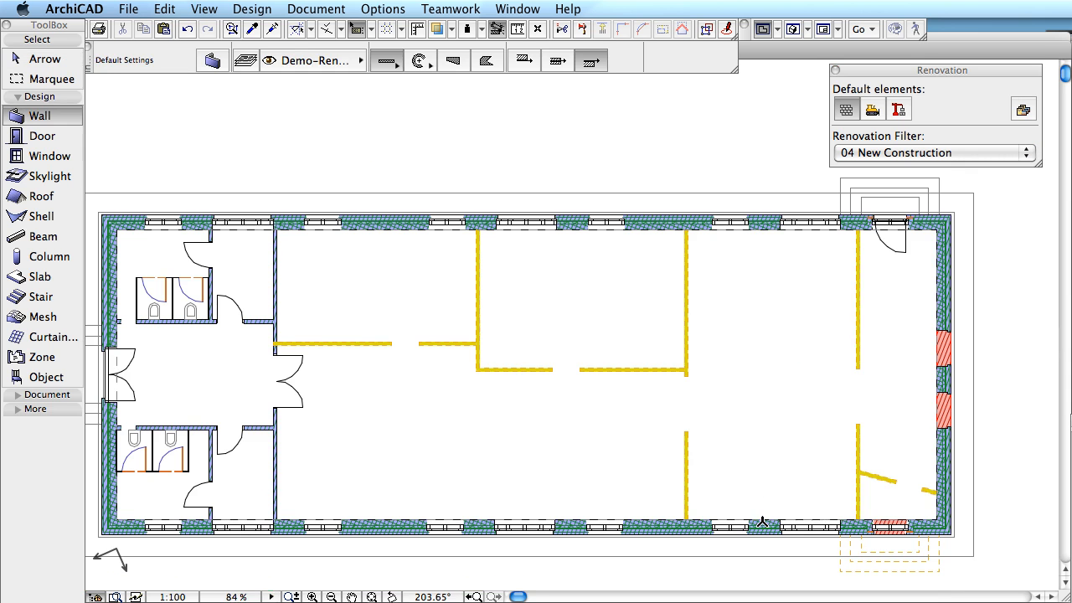
click(762, 521)
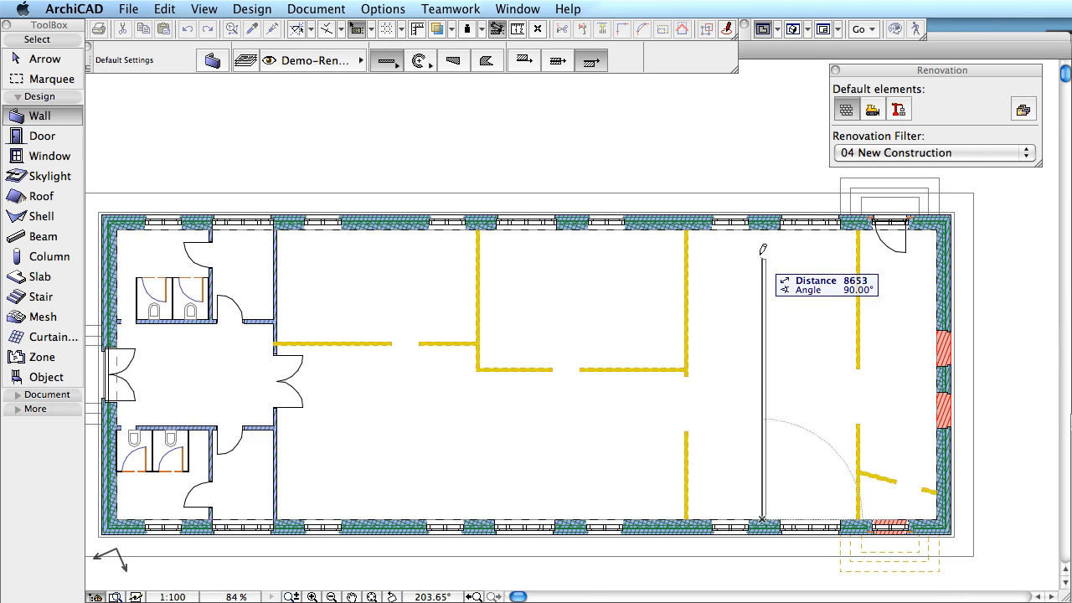
click(763, 226)
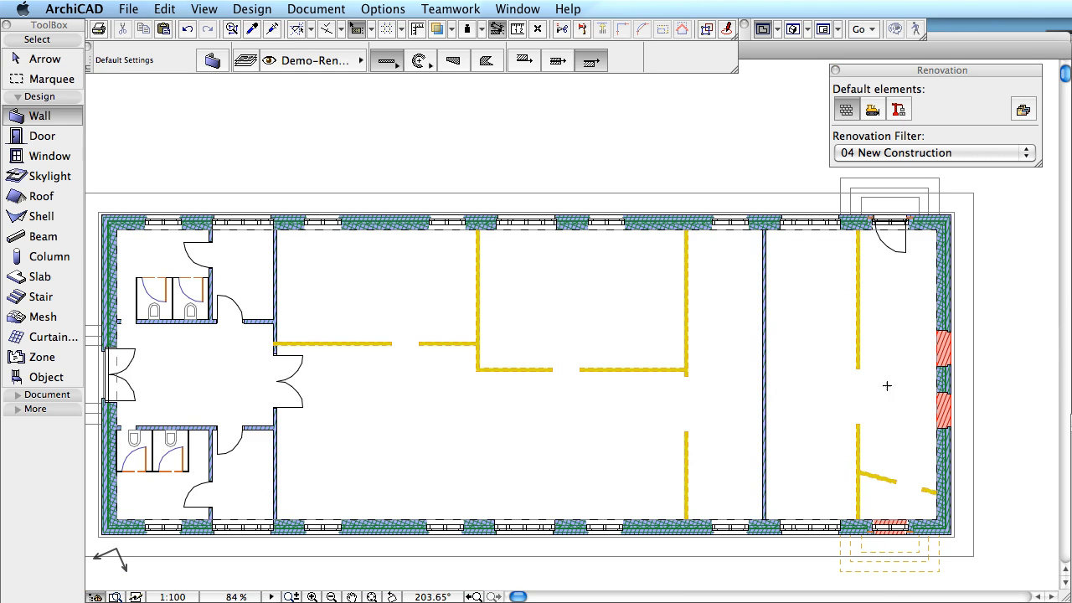
shift+click(767, 397)
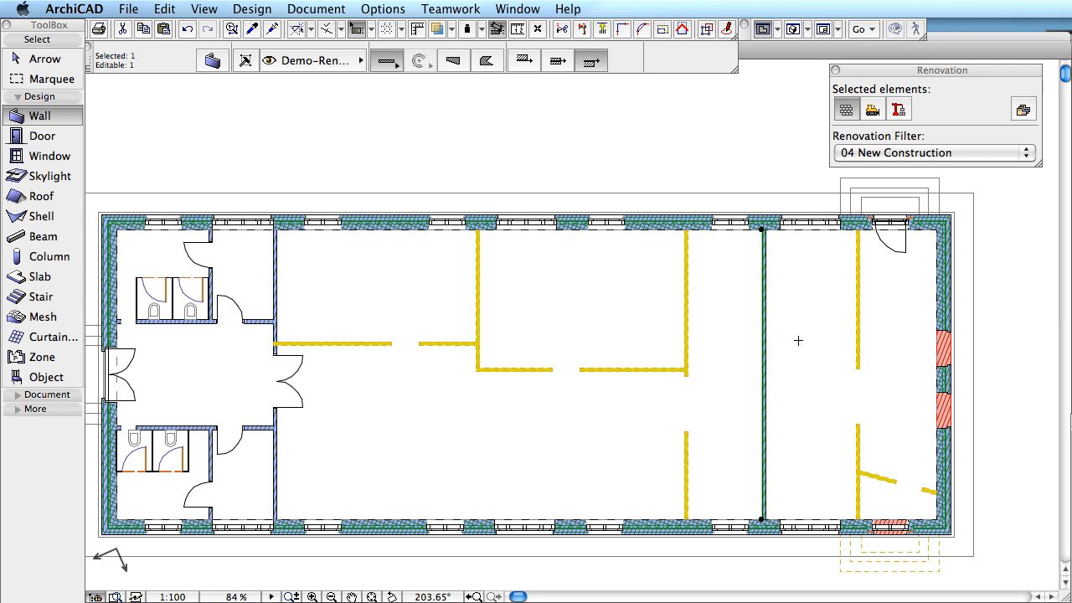
click(900, 110)
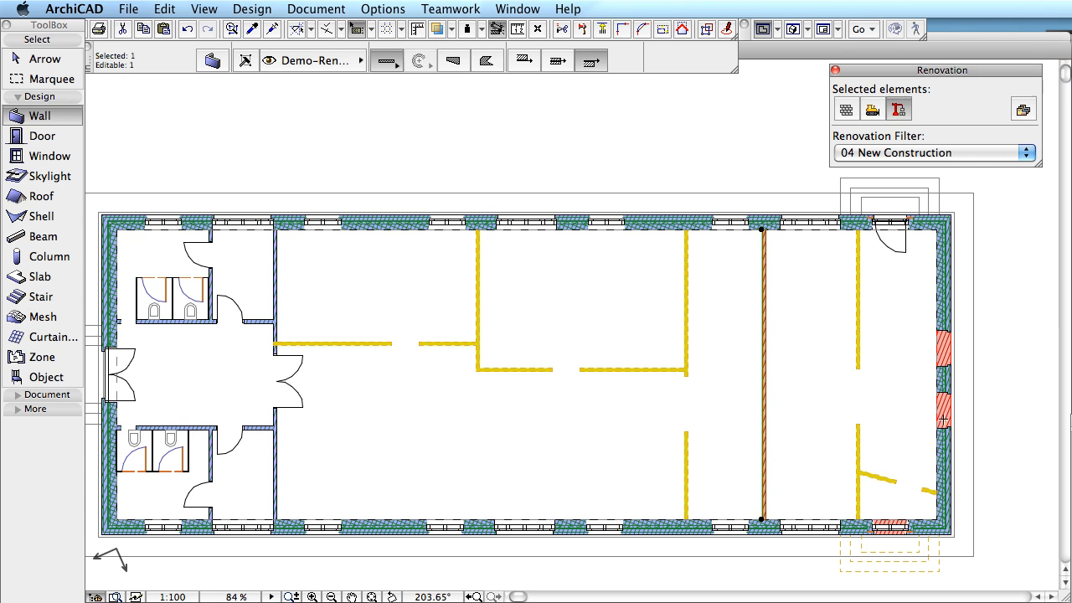
key(Escape)
Step: Set the default renovation status to new and draw a wall from the windowed end wall to the new cross wall
click(902, 113)
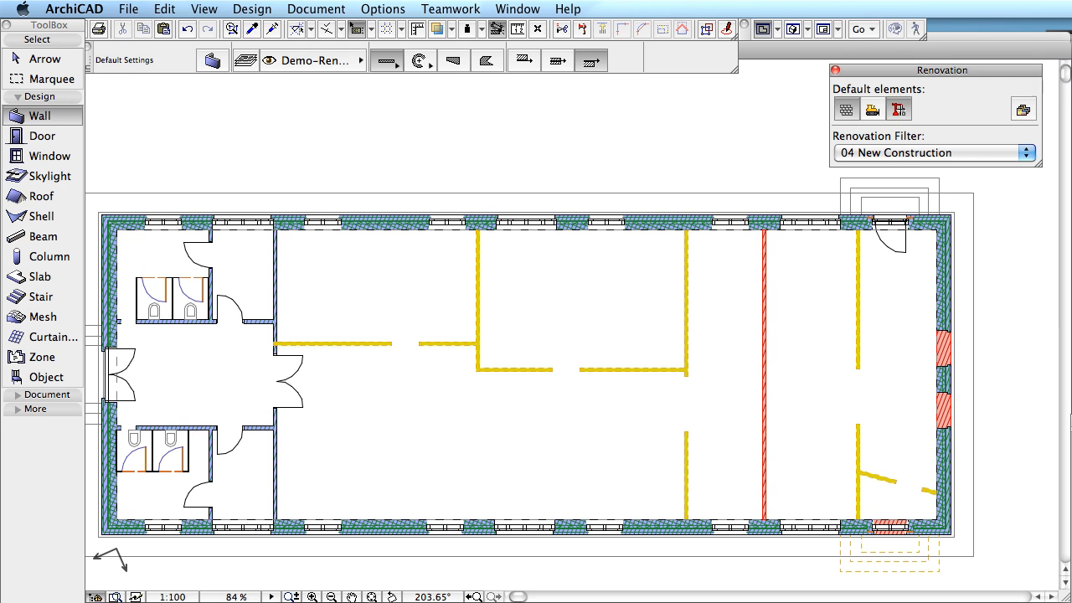
click(936, 445)
click(765, 444)
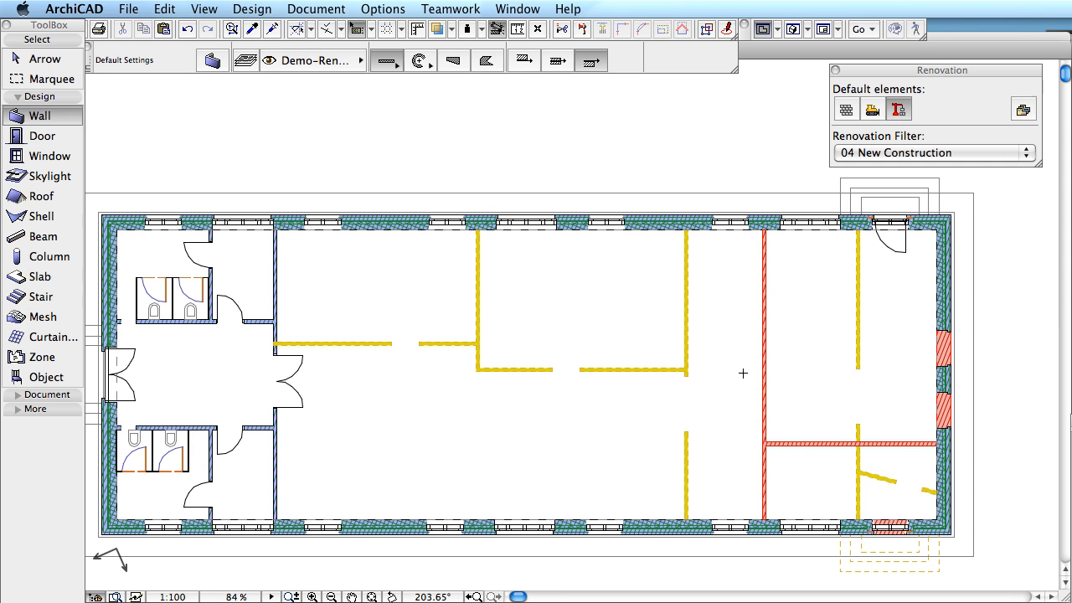
Step: Place D2 15 double doors in the new cross wall, the new short partition, and the end wall between the two infilled window openings
click(42, 135)
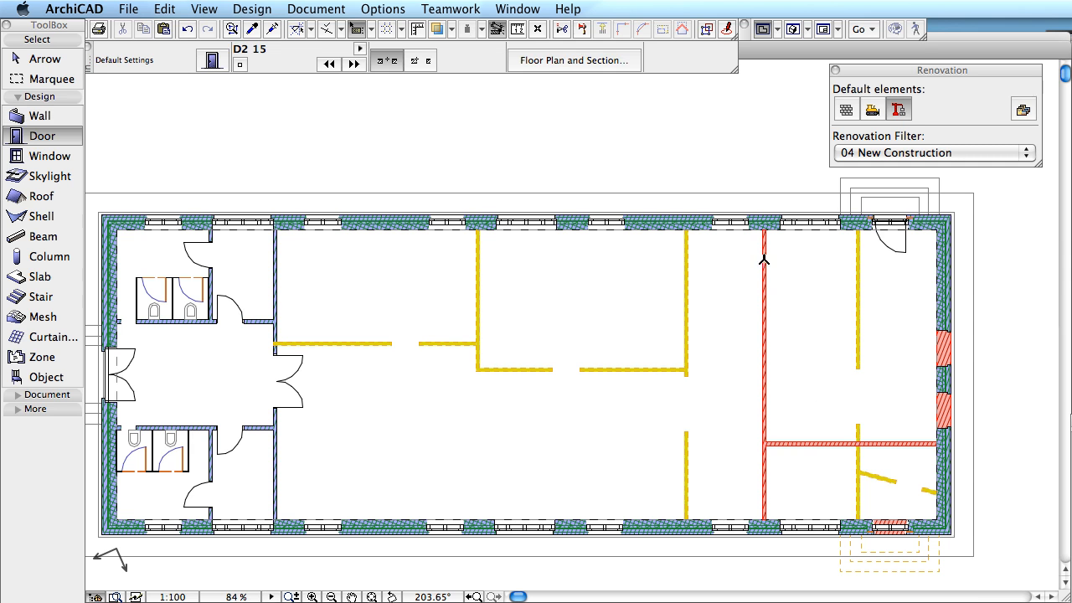
click(765, 261)
click(754, 263)
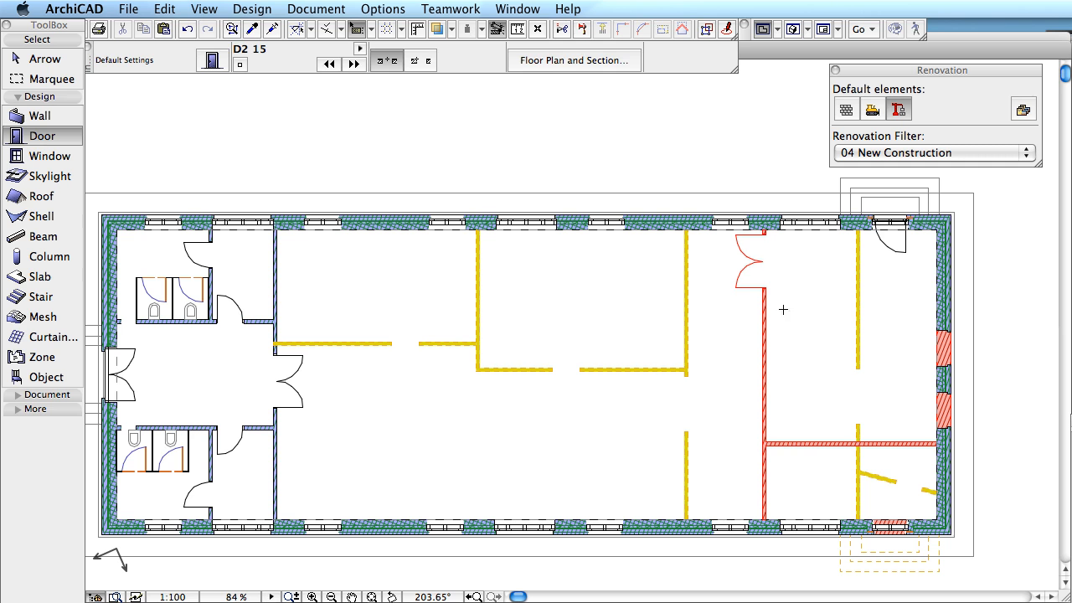
click(801, 445)
click(803, 452)
click(939, 377)
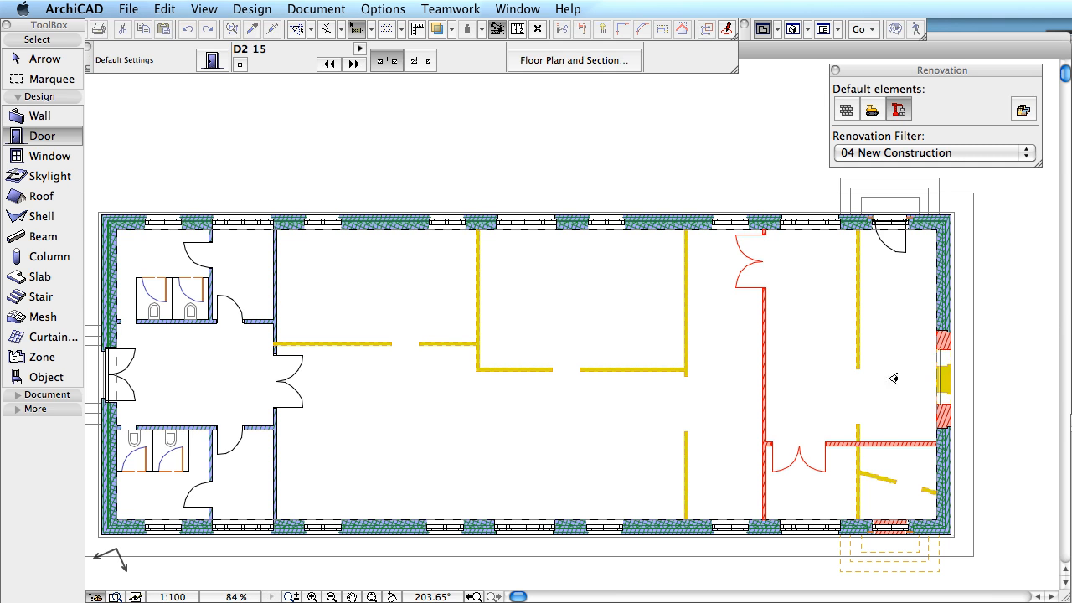
click(888, 379)
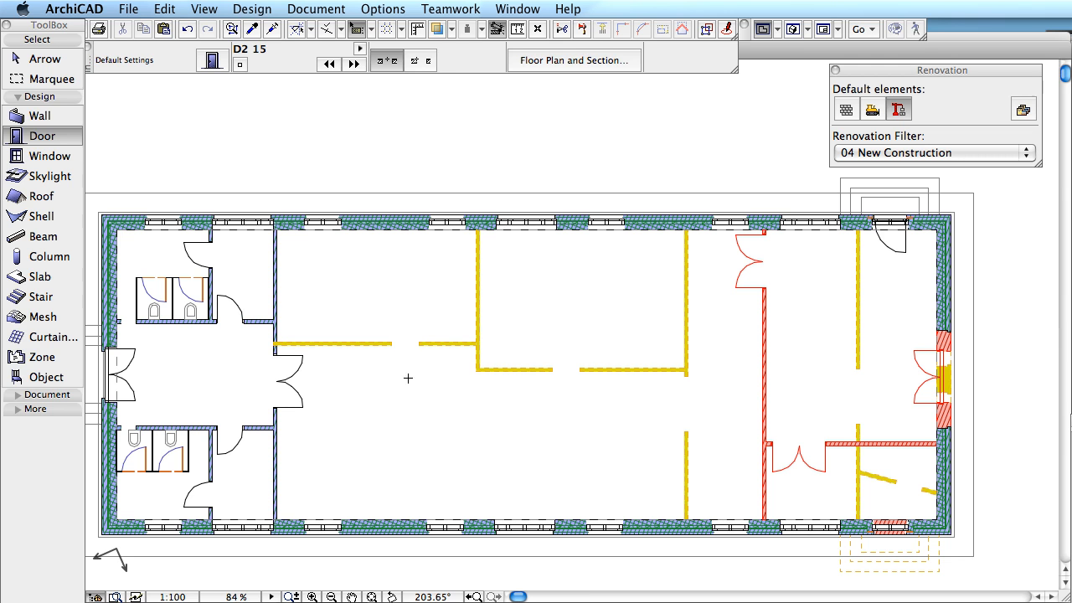
Step: Place a Chair Layout 15 object in the large hall and stretch it to 14 rows of 11 chairs
click(25, 384)
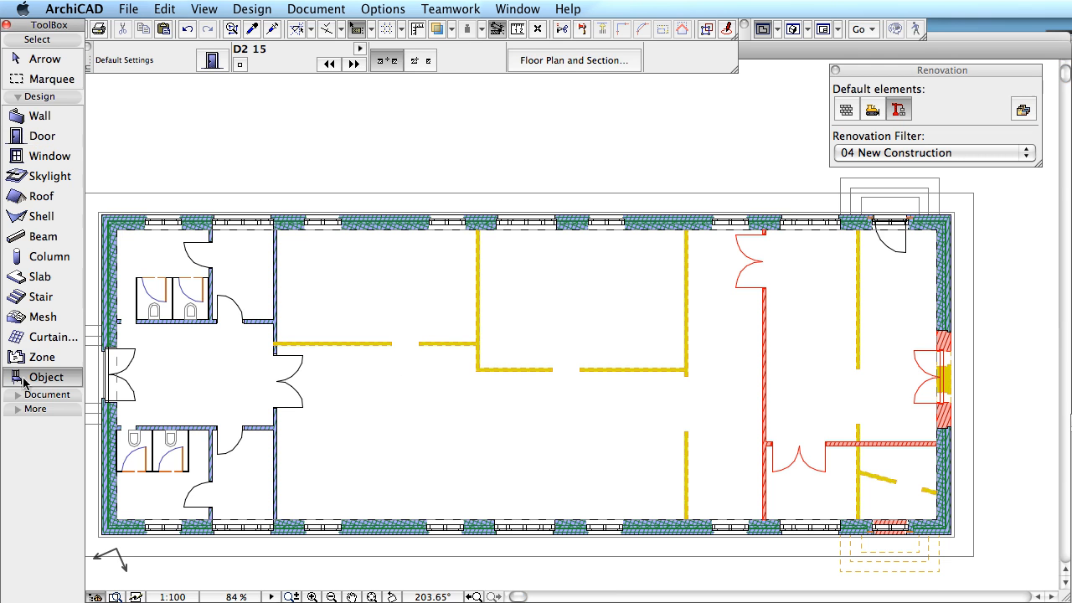
click(310, 493)
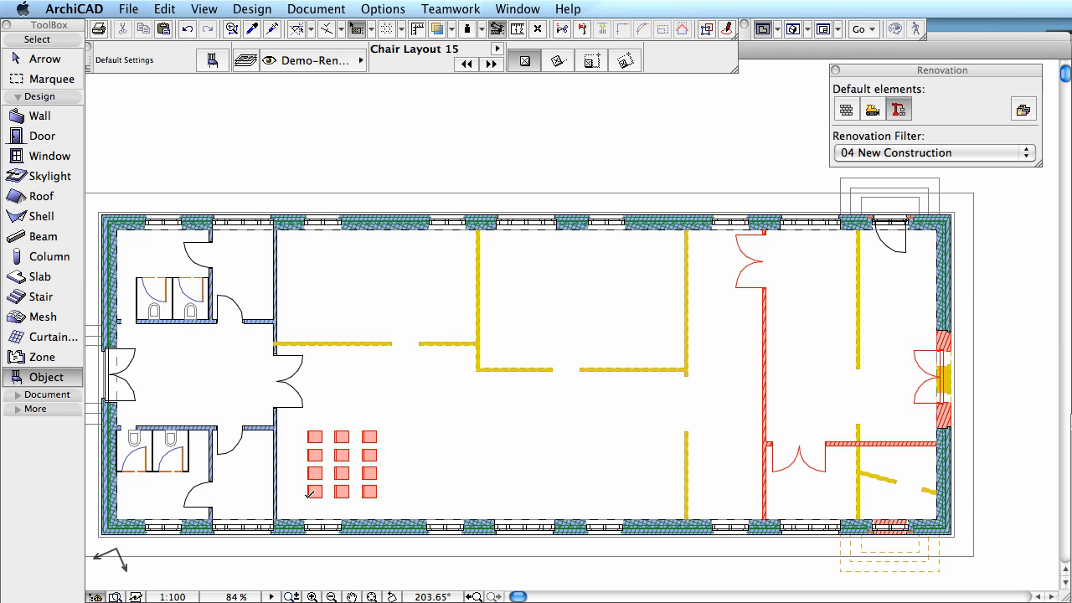
shift+click(367, 472)
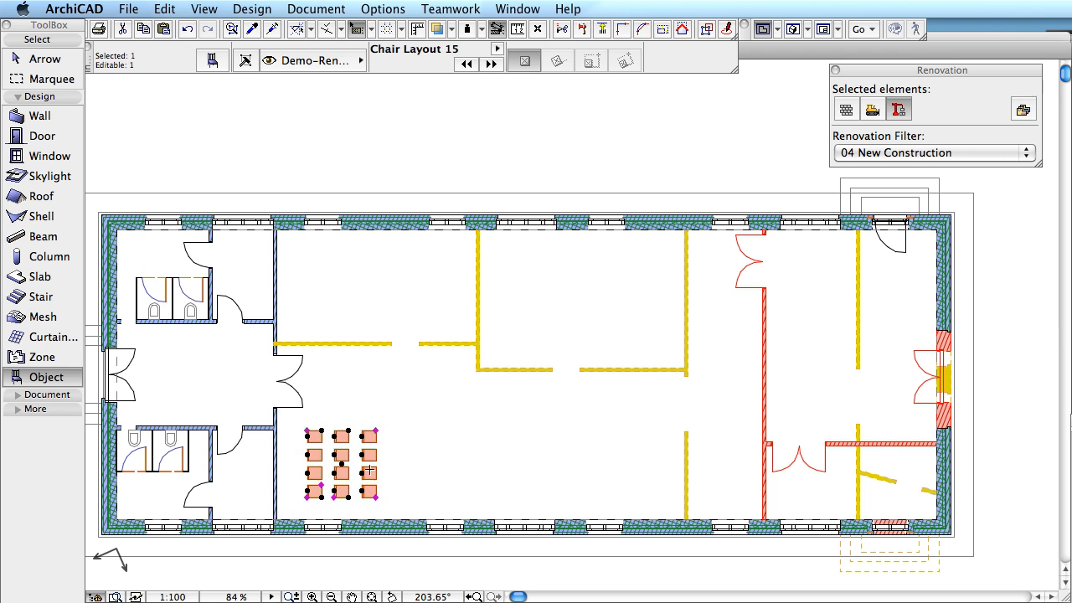
click(375, 430)
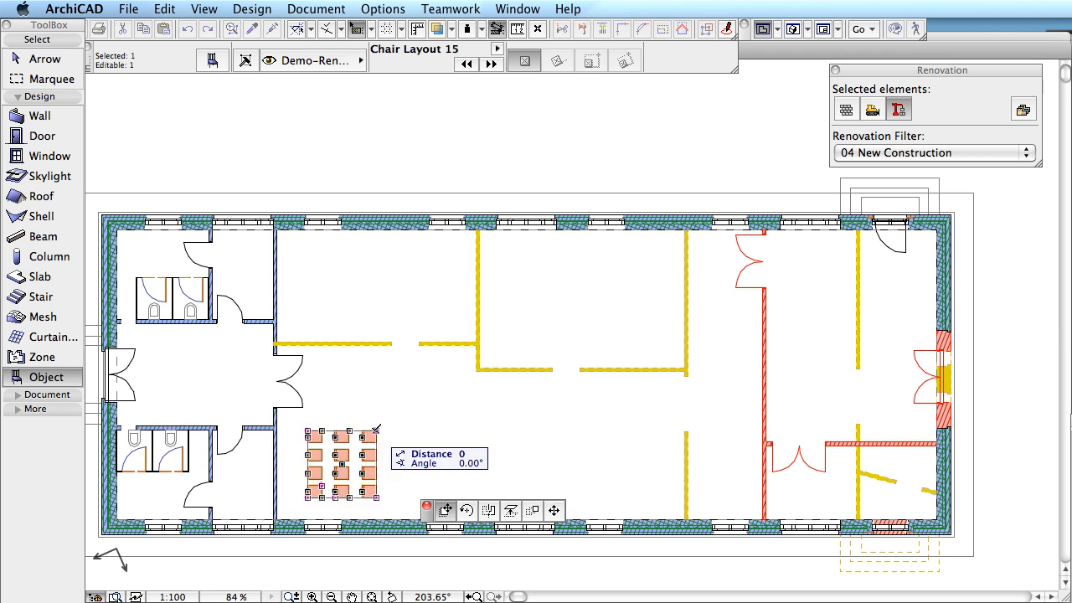
click(557, 512)
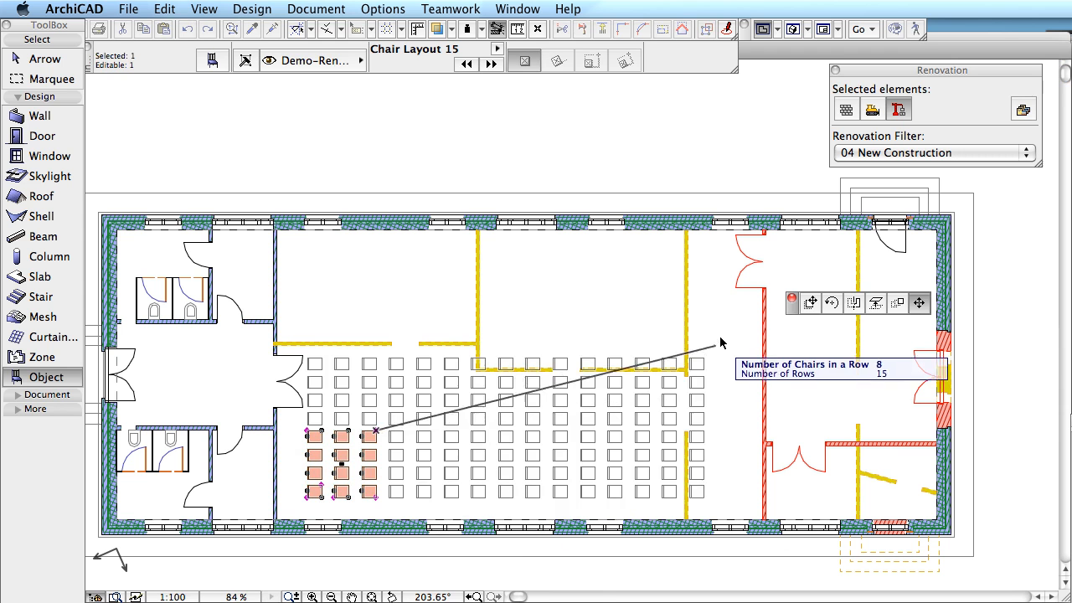
click(683, 305)
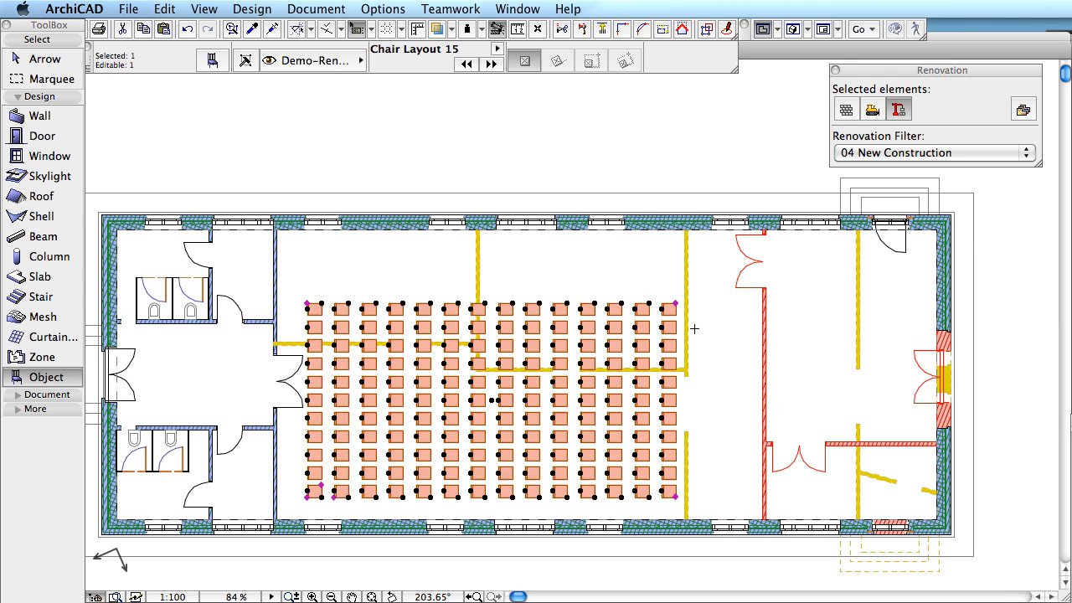
click(672, 575)
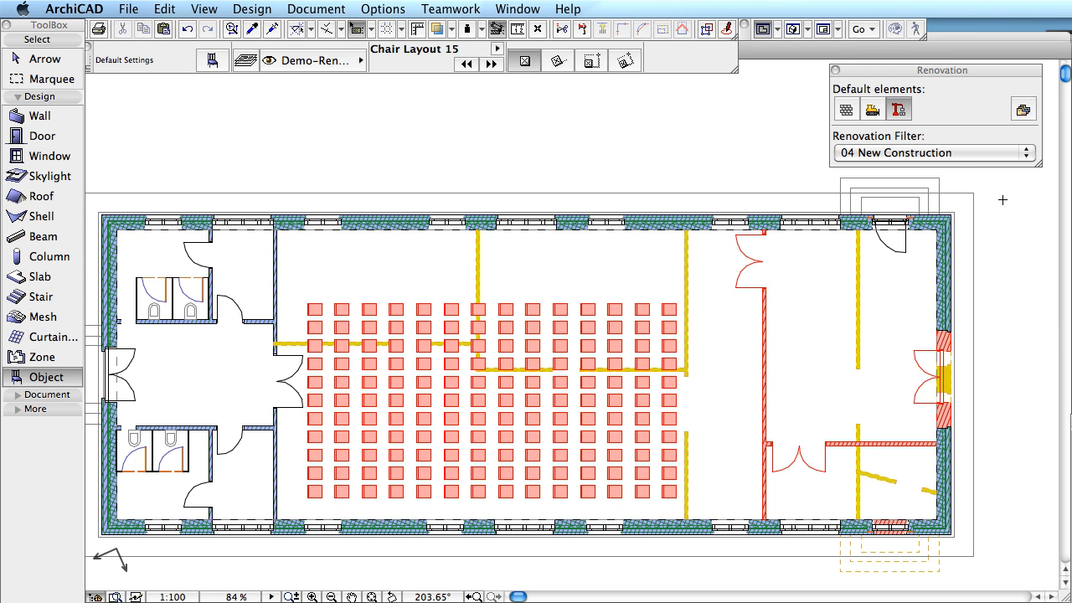
Step: Review the floor plan under 05 Planned Status, and the 3D model under 02 Demolition Plan, 04 New Construction and 05 Planned Status
click(1032, 154)
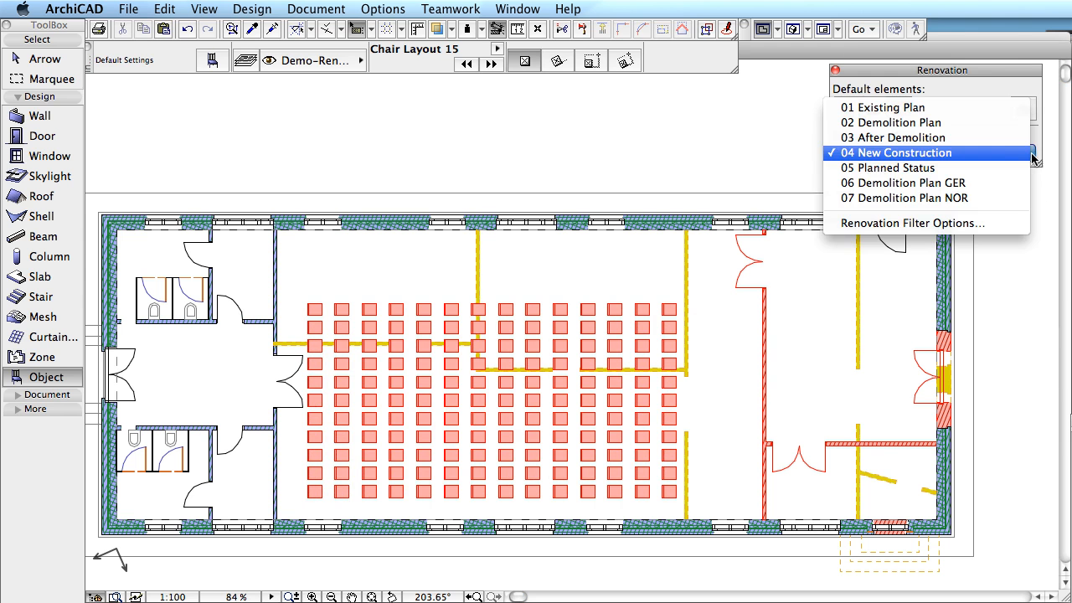
click(921, 168)
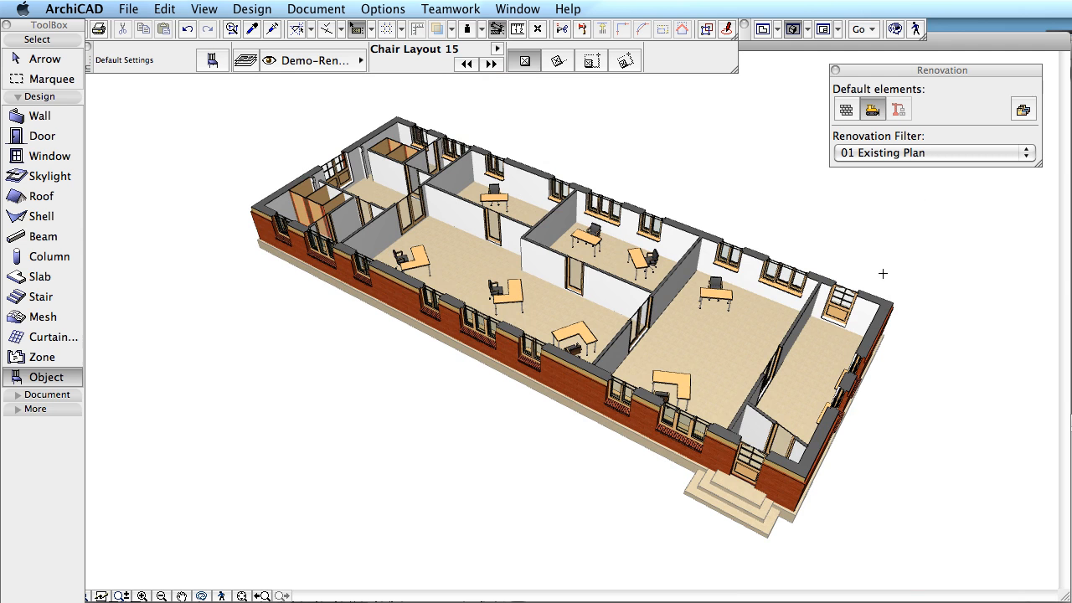
click(1030, 153)
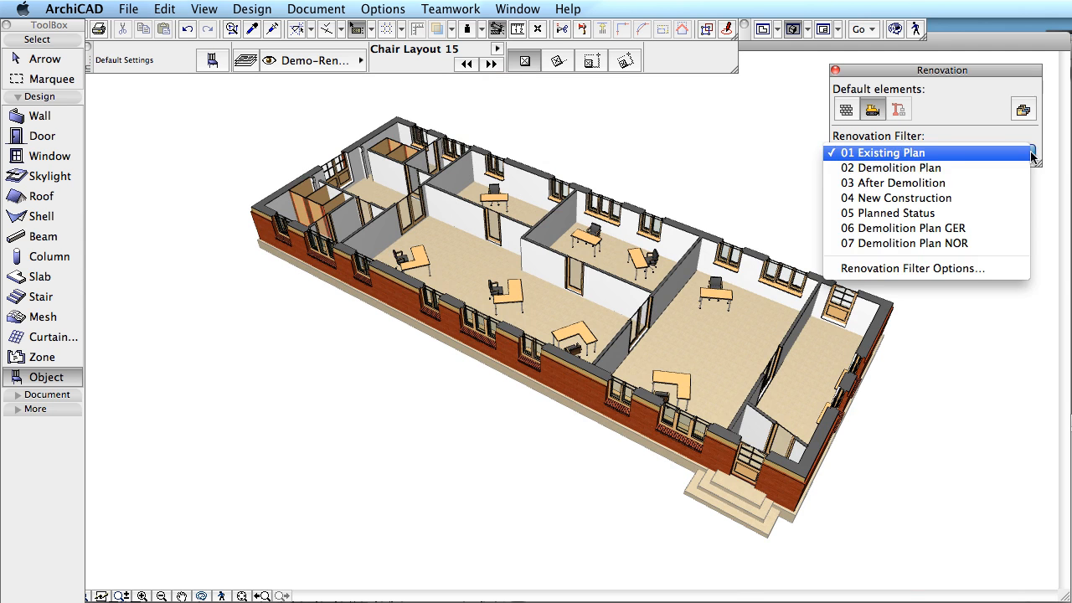
click(912, 168)
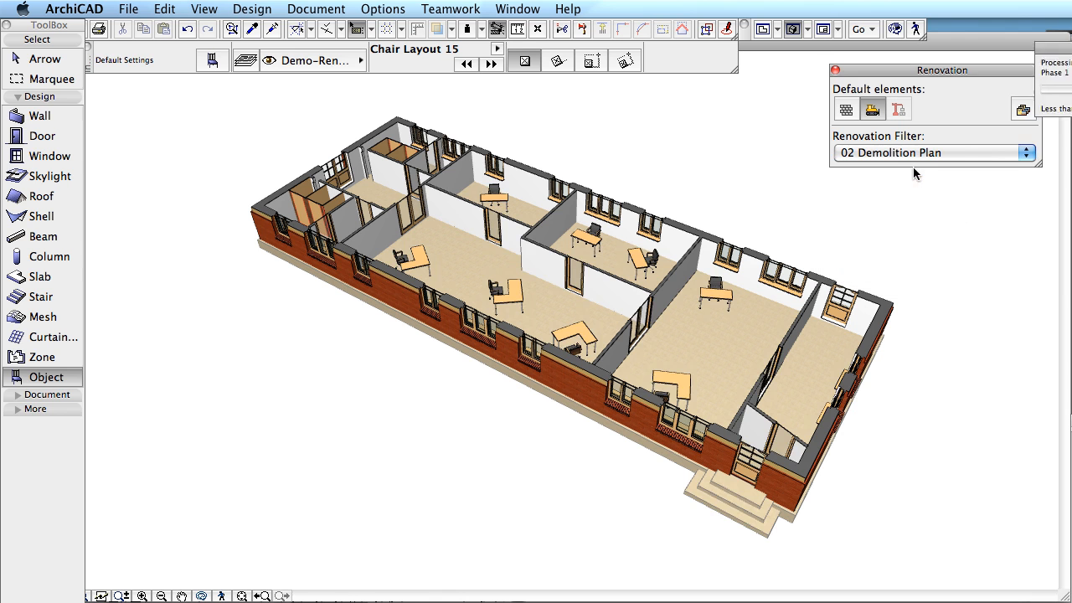
click(1027, 154)
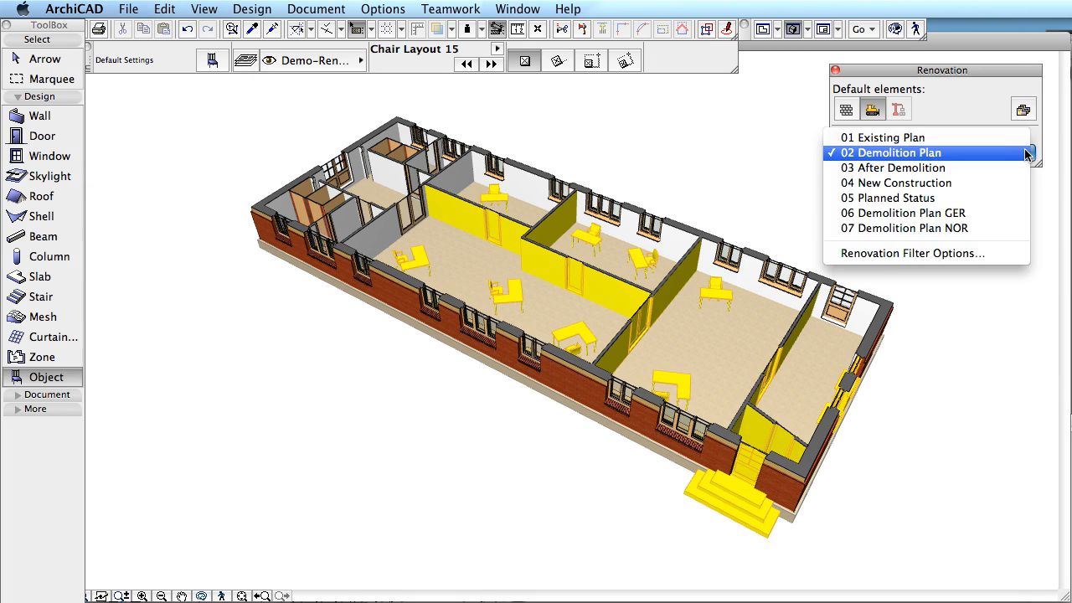
click(1019, 178)
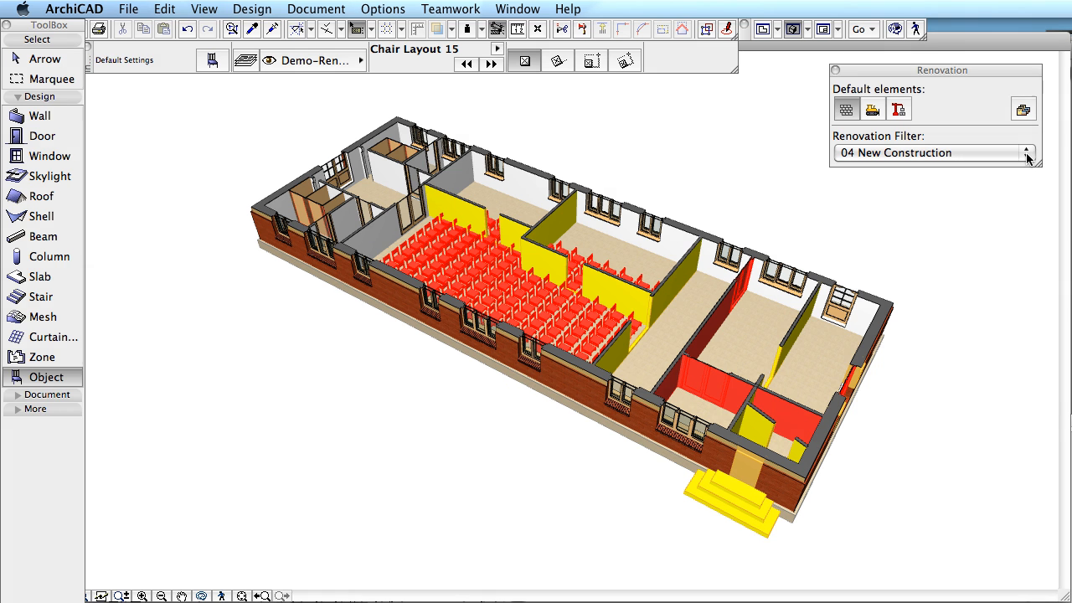
click(1027, 155)
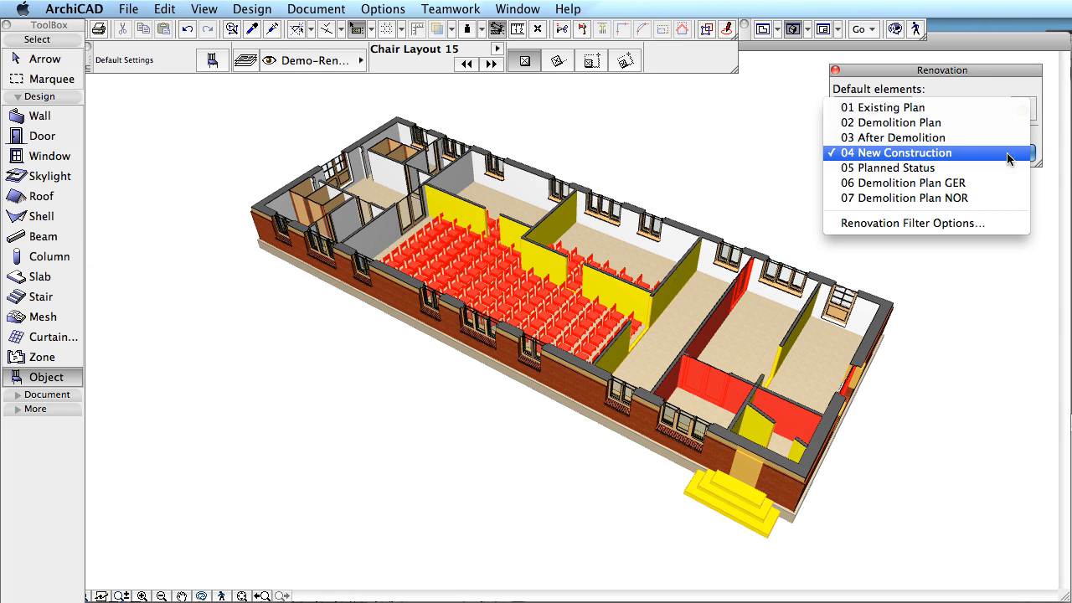
click(898, 169)
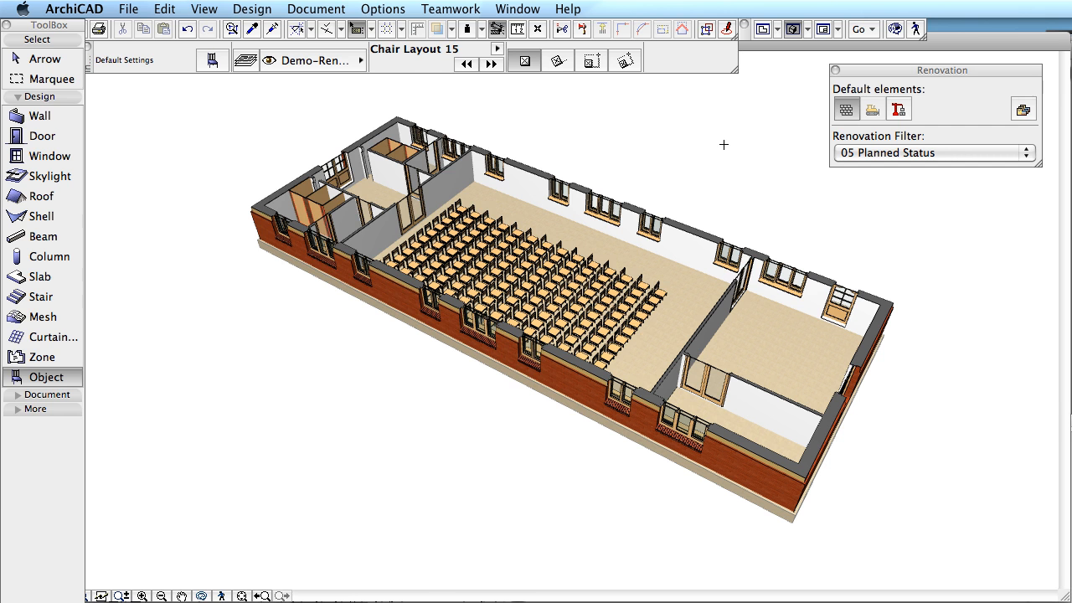
Step: Examine the 06 Demolition Plan GER and 07 Demolition Plan NOR filter options, including X symbols on demolished openings, and dismiss the renovation settings
click(329, 10)
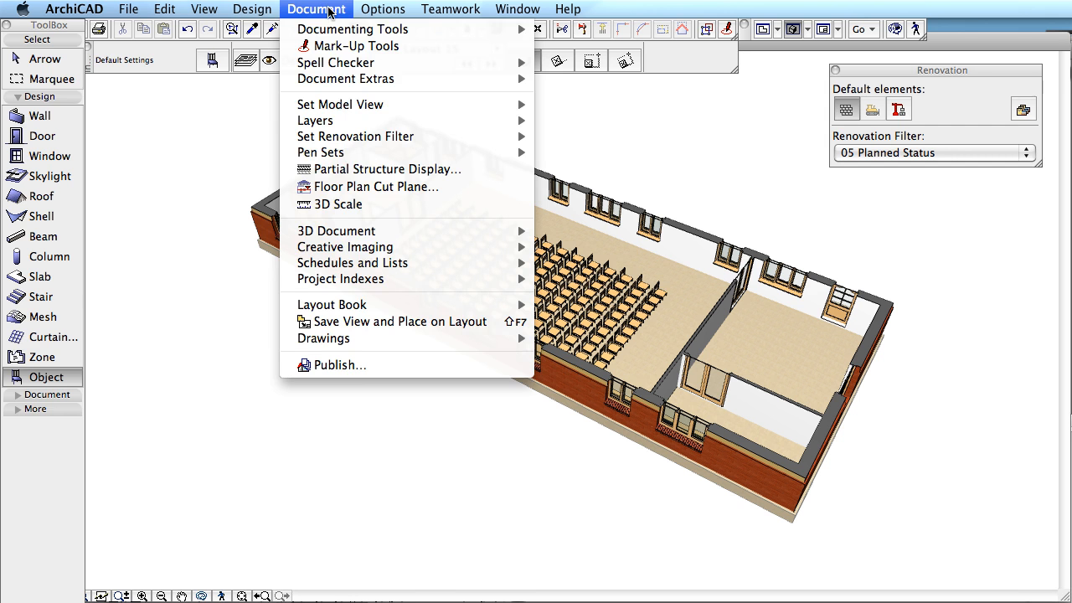
mouse_move(382, 138)
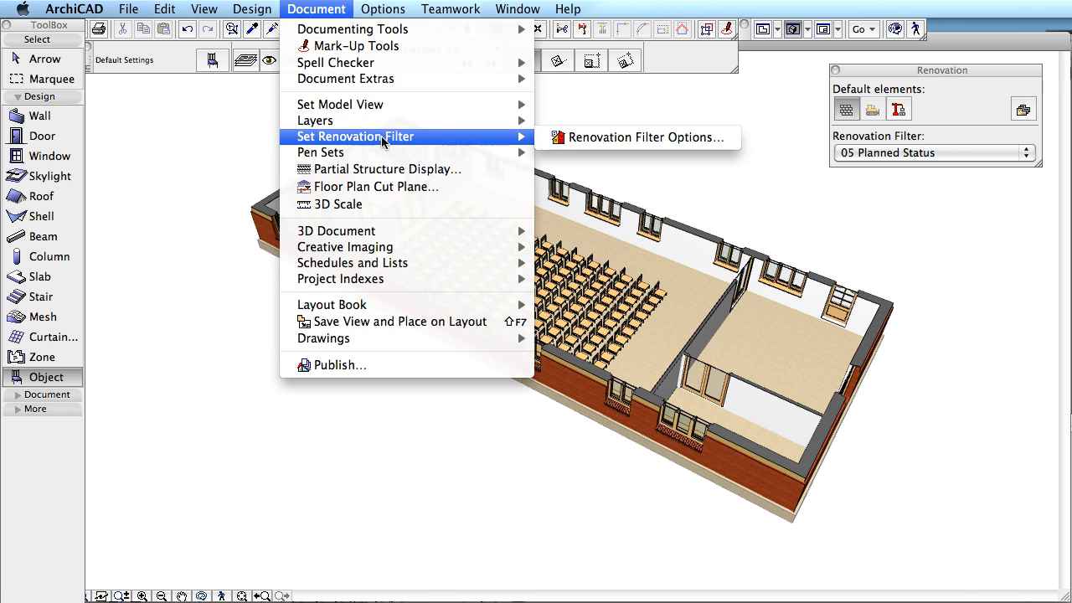
click(608, 138)
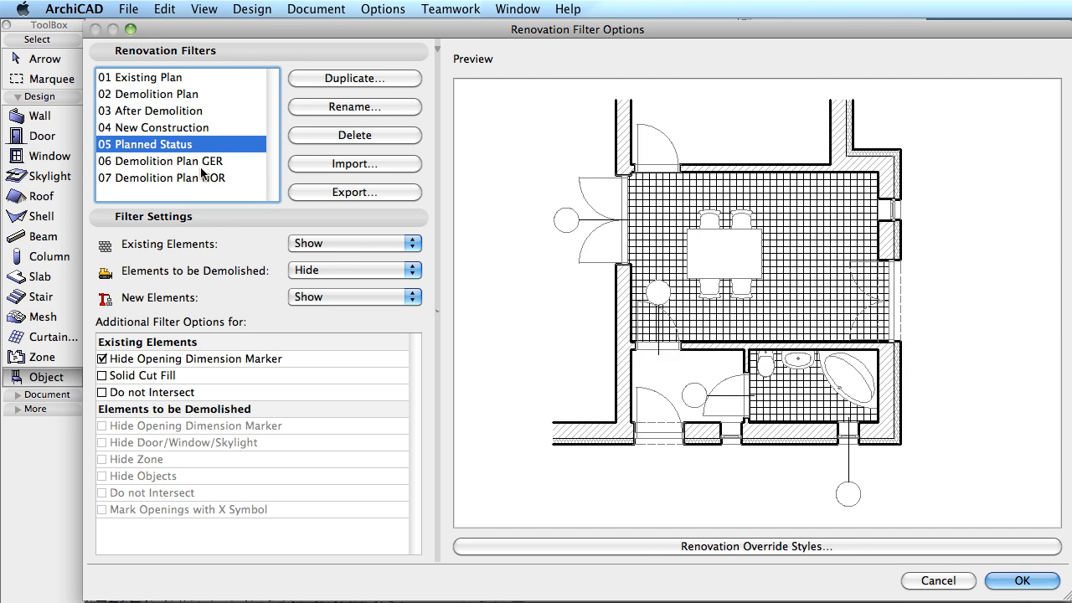
click(162, 163)
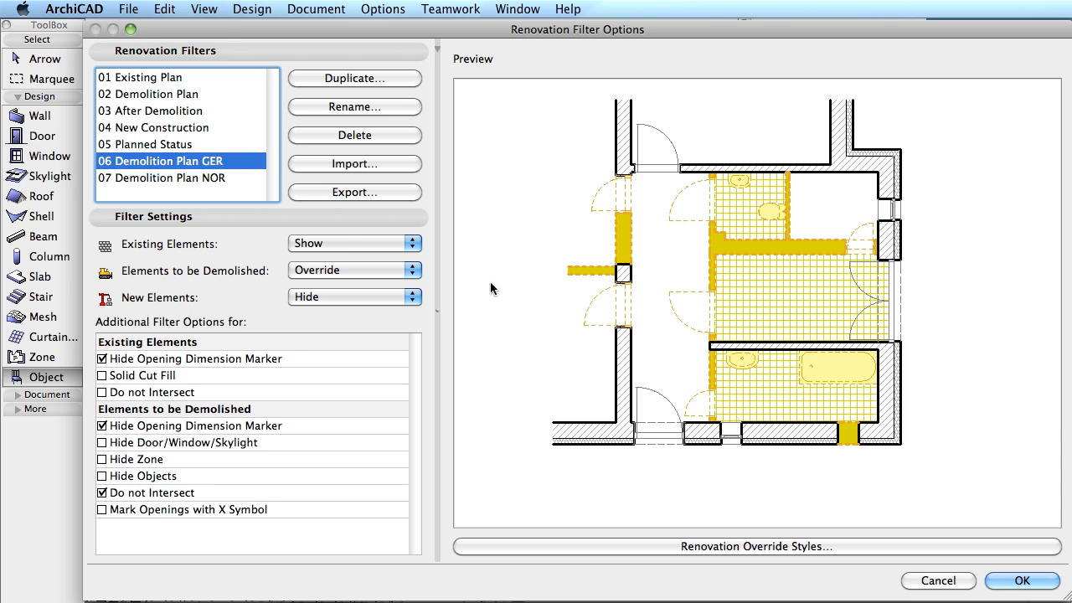
click(171, 179)
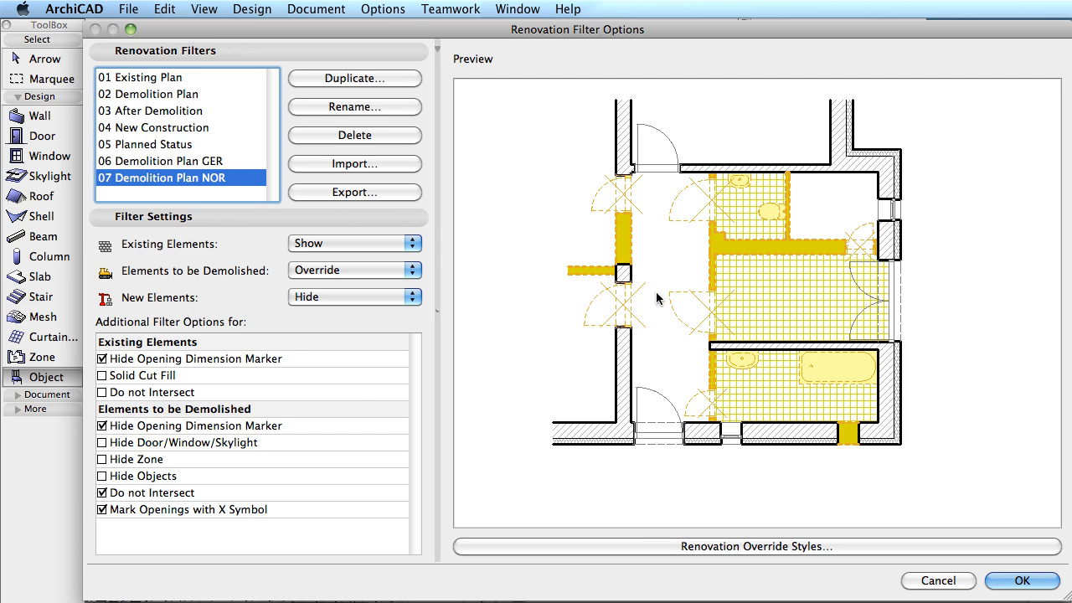
click(102, 510)
click(101, 509)
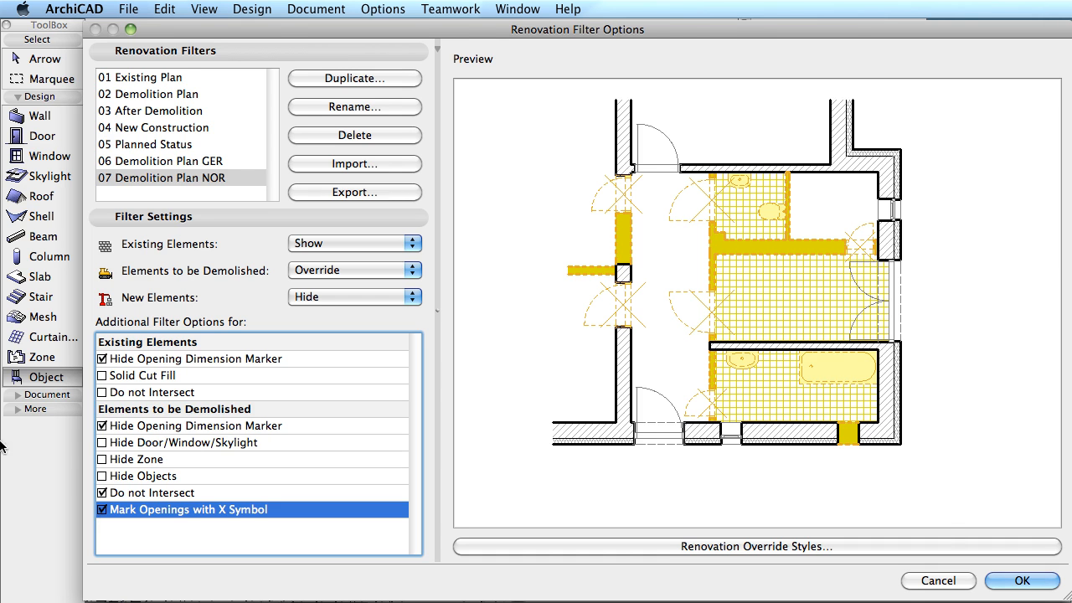
click(962, 582)
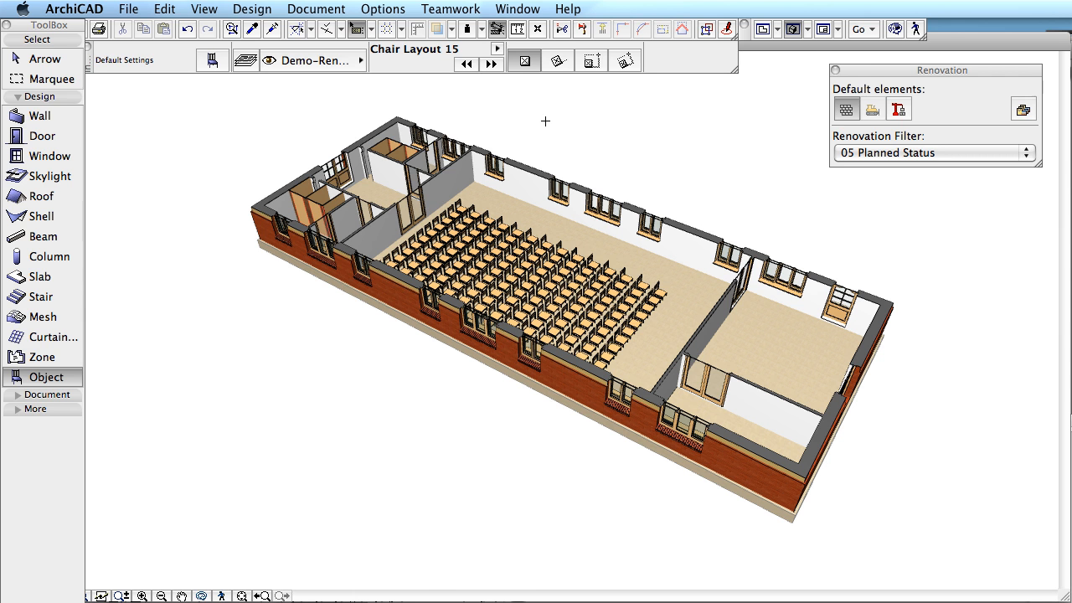
click(835, 69)
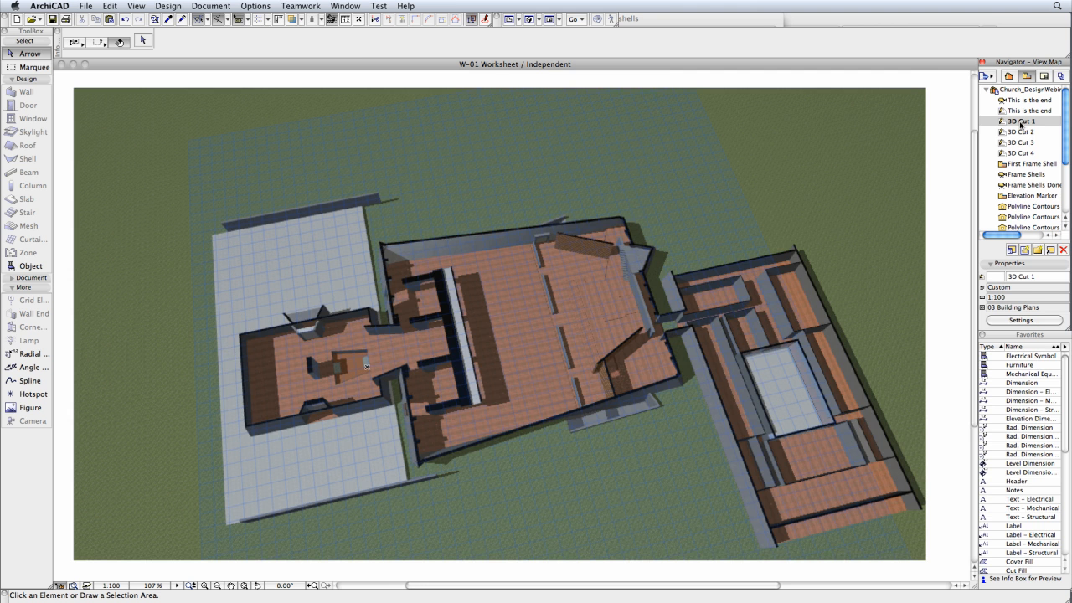
Step: View the church model's saved 3D Cut 2, 3D Cut 3 and 3D Cut 4 views
click(1017, 132)
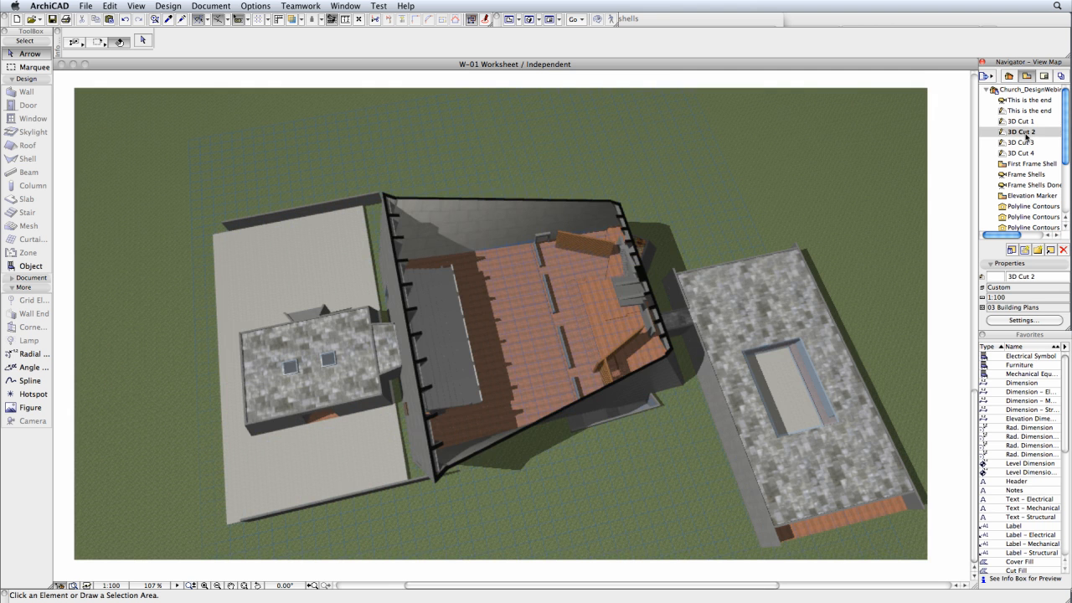
click(1024, 143)
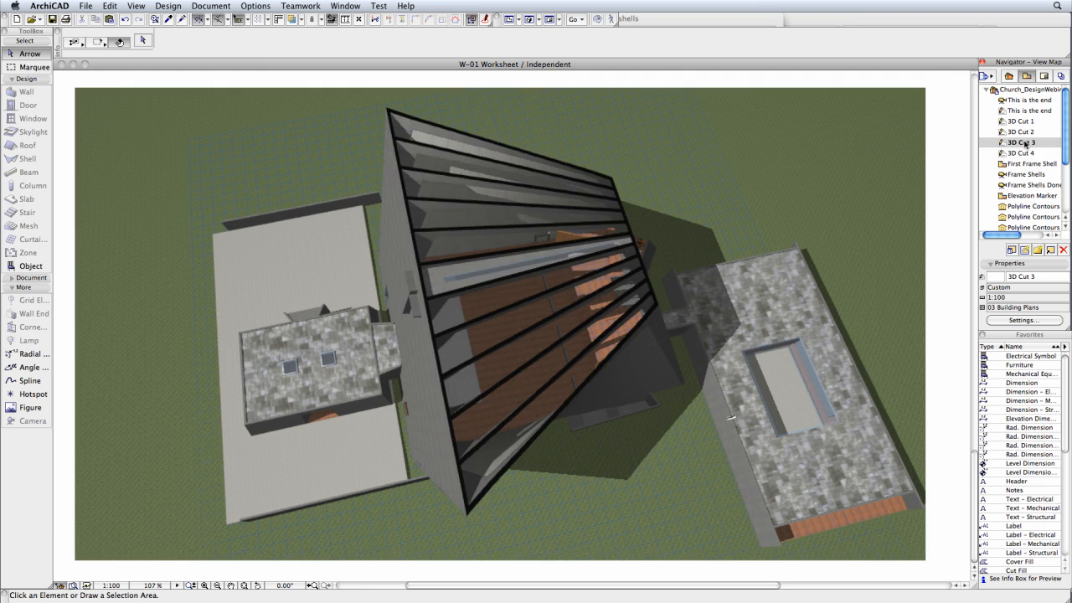
click(1024, 154)
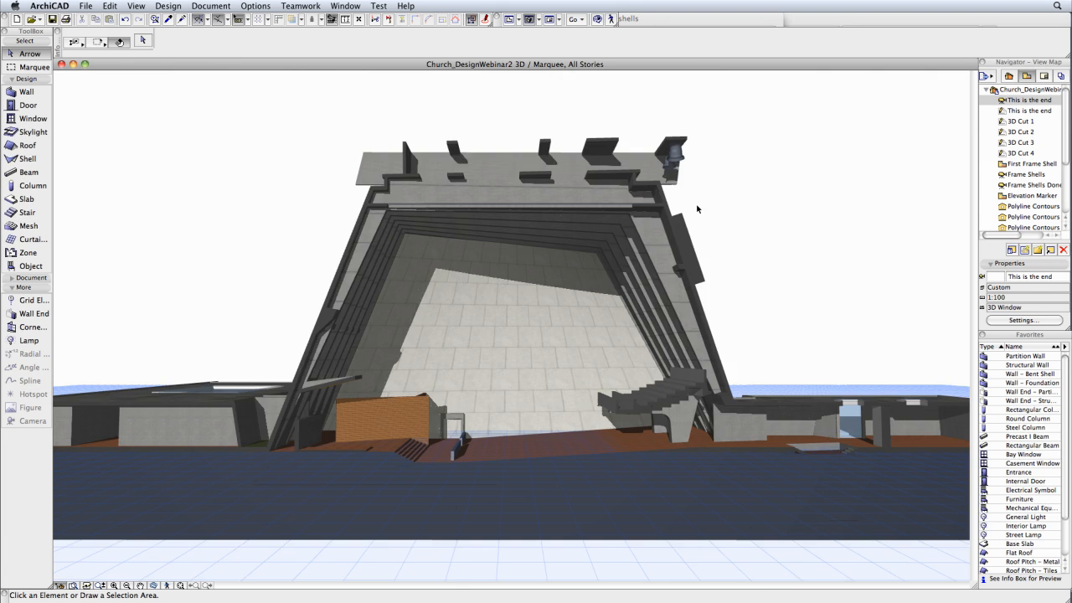
Step: Open the First Frame Shell view and set up the Shell tool with the Frame Shell favorite and the ruled geometry method
click(1017, 164)
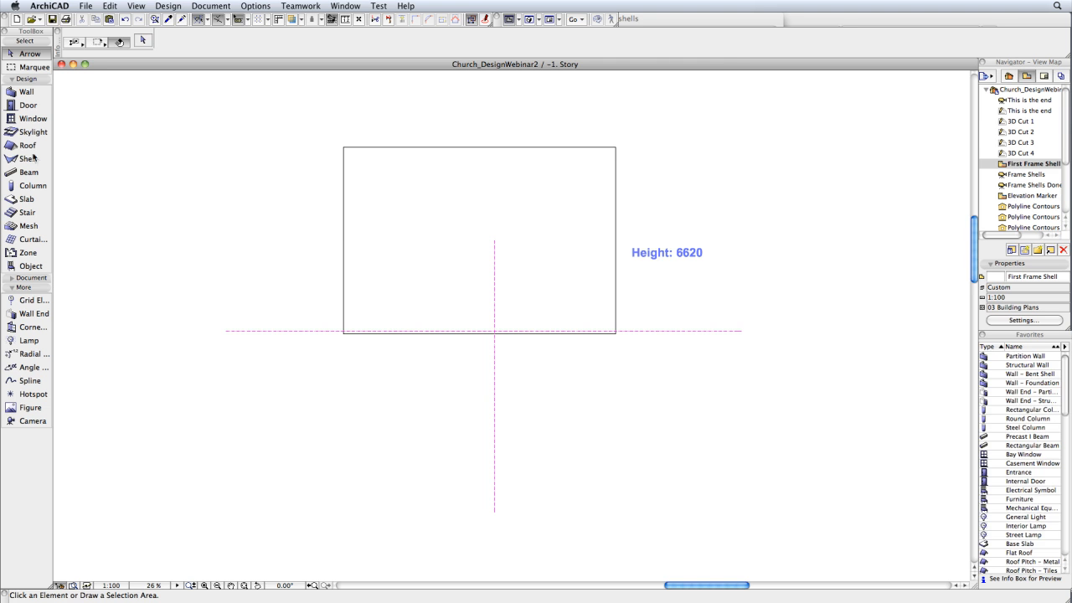
click(28, 158)
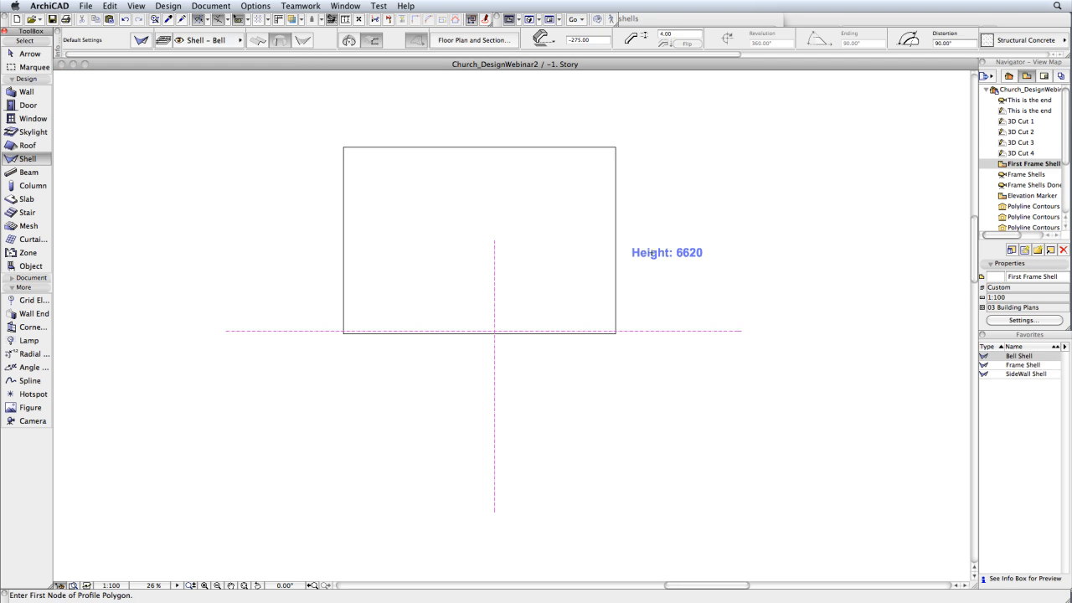
double_click(1011, 366)
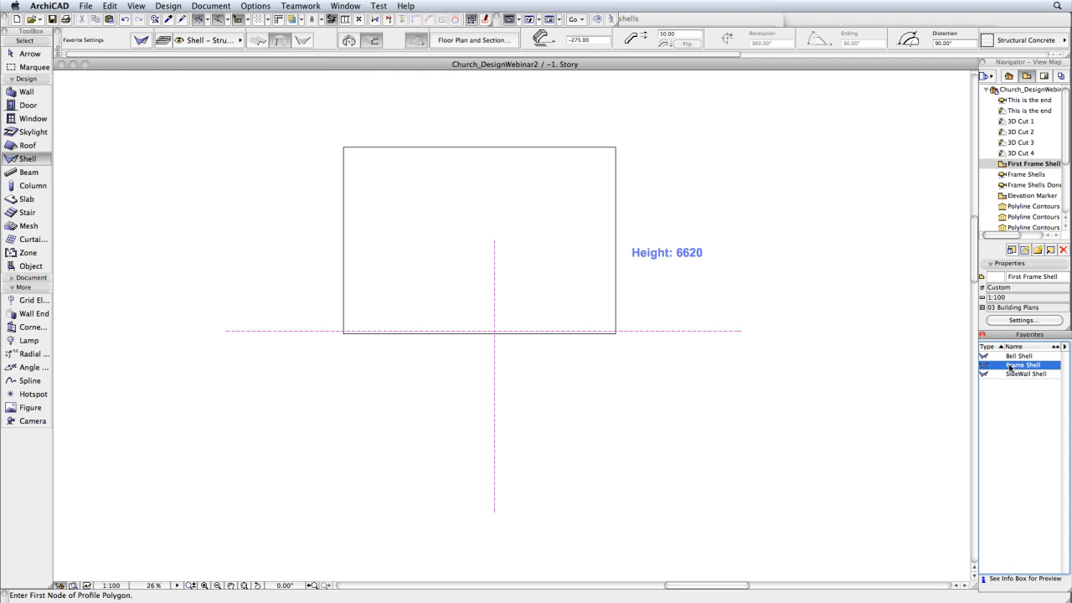
click(307, 44)
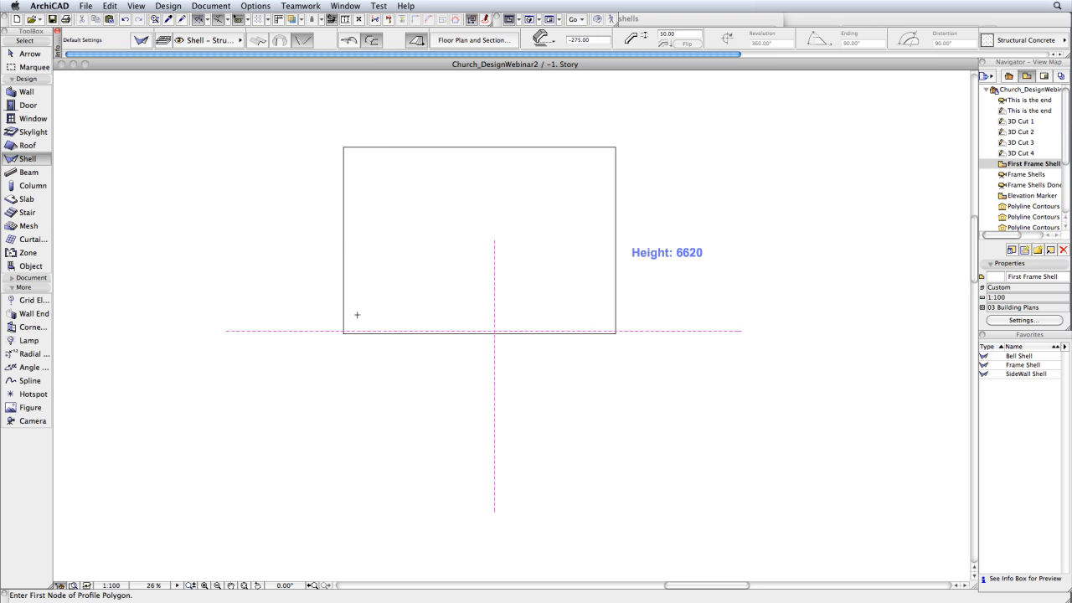
Step: Draw the ruled shell's first profile along the rectangle's lower edge and set the distance between planes to 6620
click(343, 330)
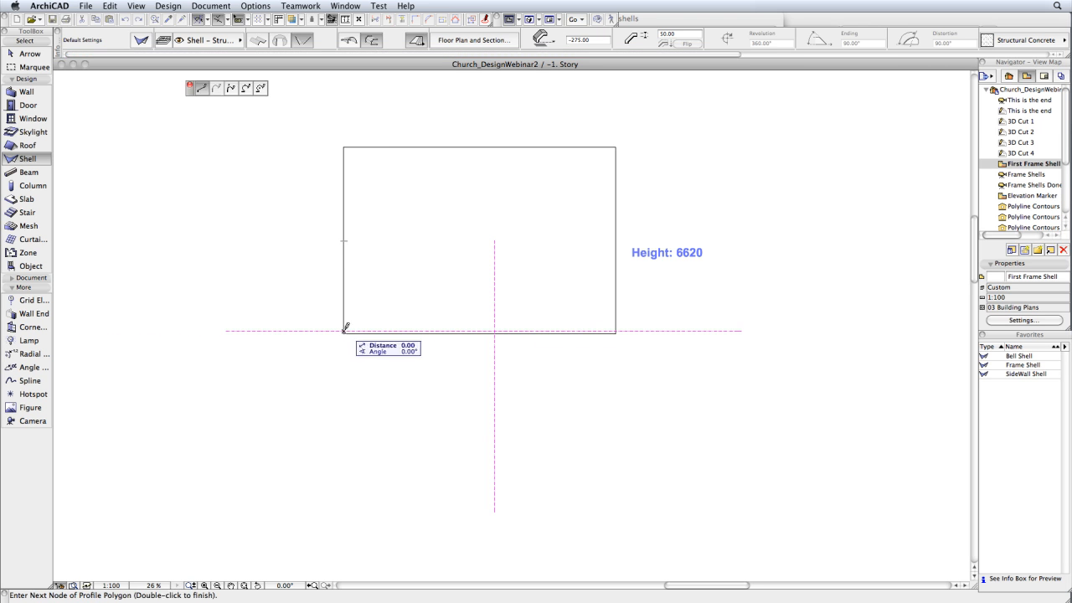
click(615, 331)
click(616, 329)
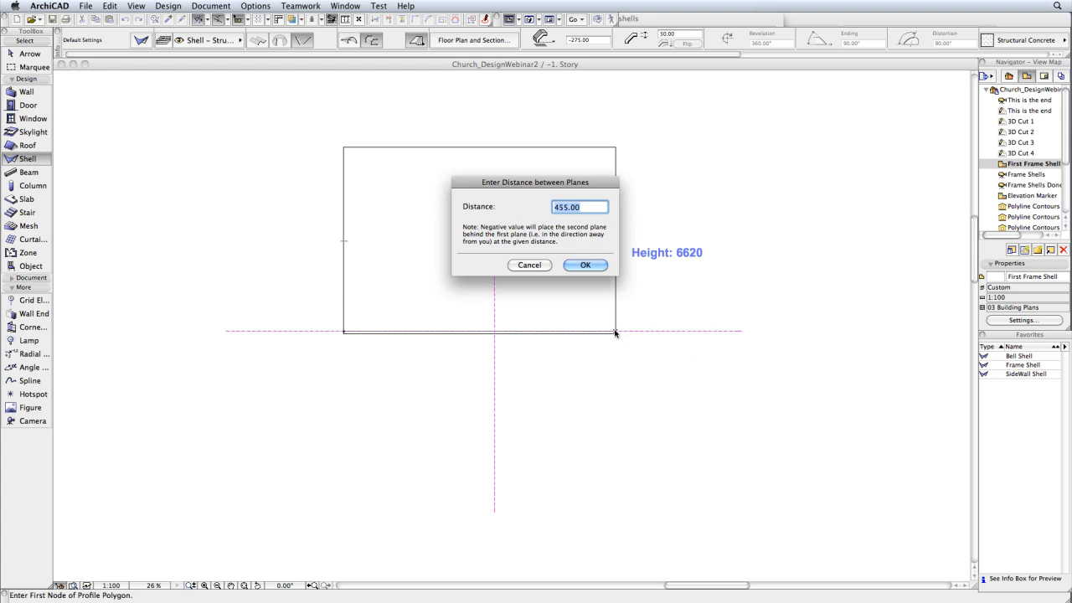
text(6620)
click(590, 264)
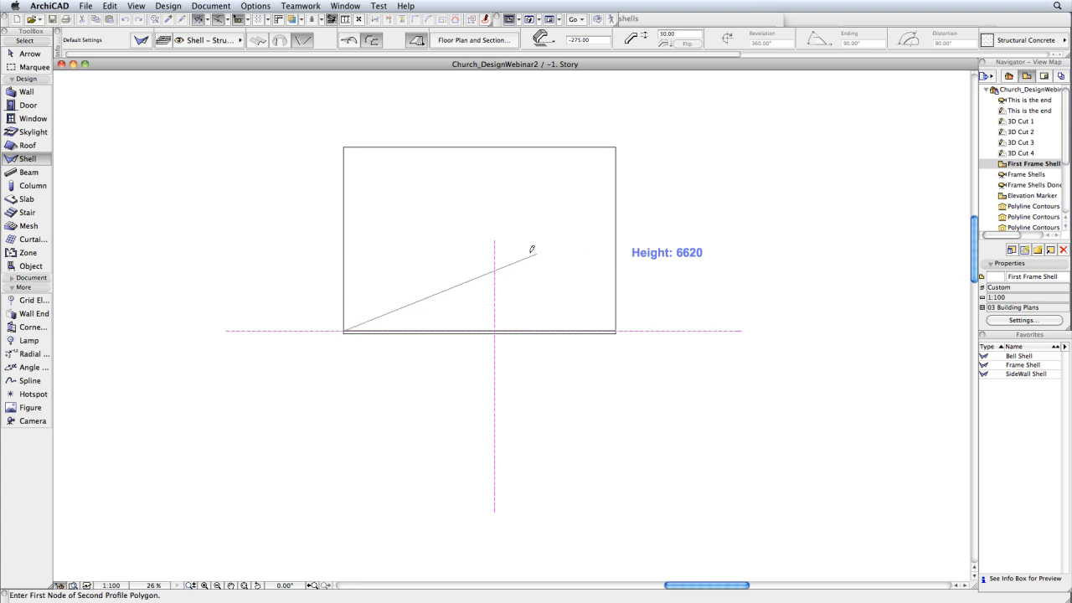
Step: Draw the ruled shell's second profile along the vertical dashed guide line, from its upper end to its lower end
click(494, 241)
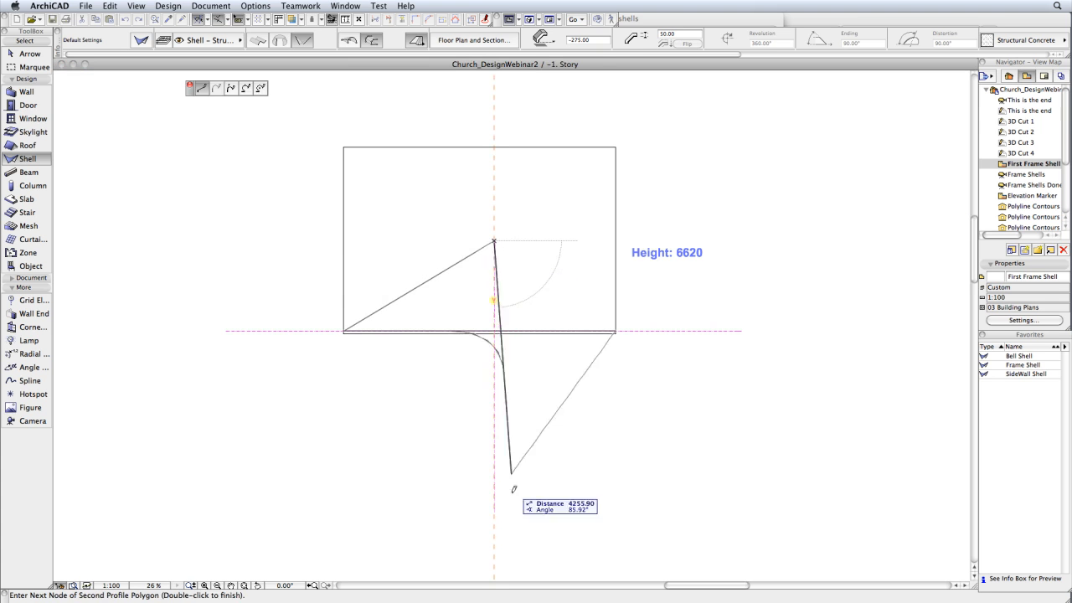
click(494, 510)
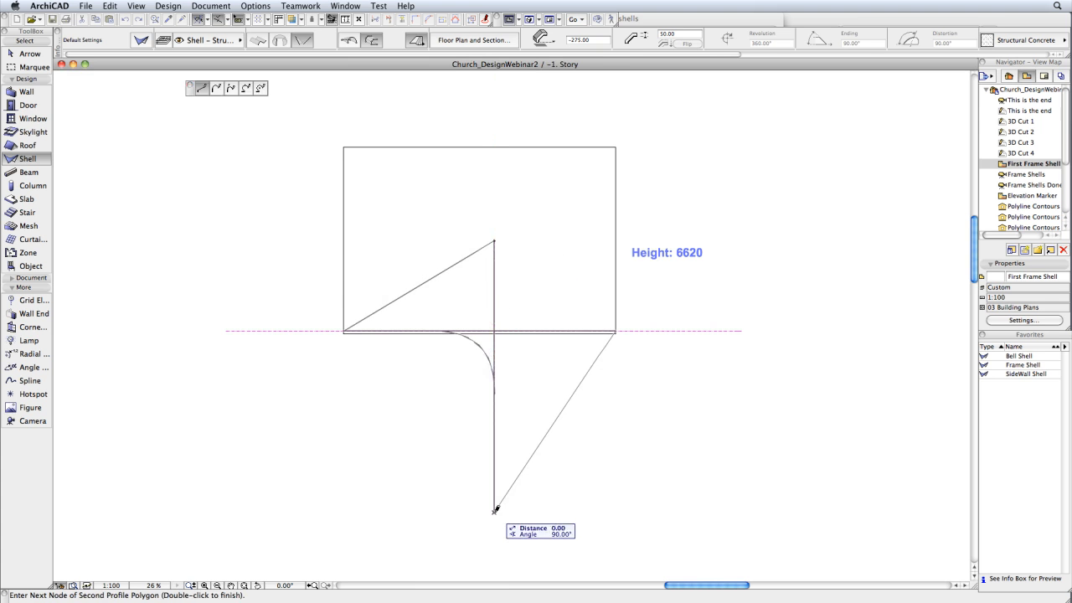
double_click(495, 510)
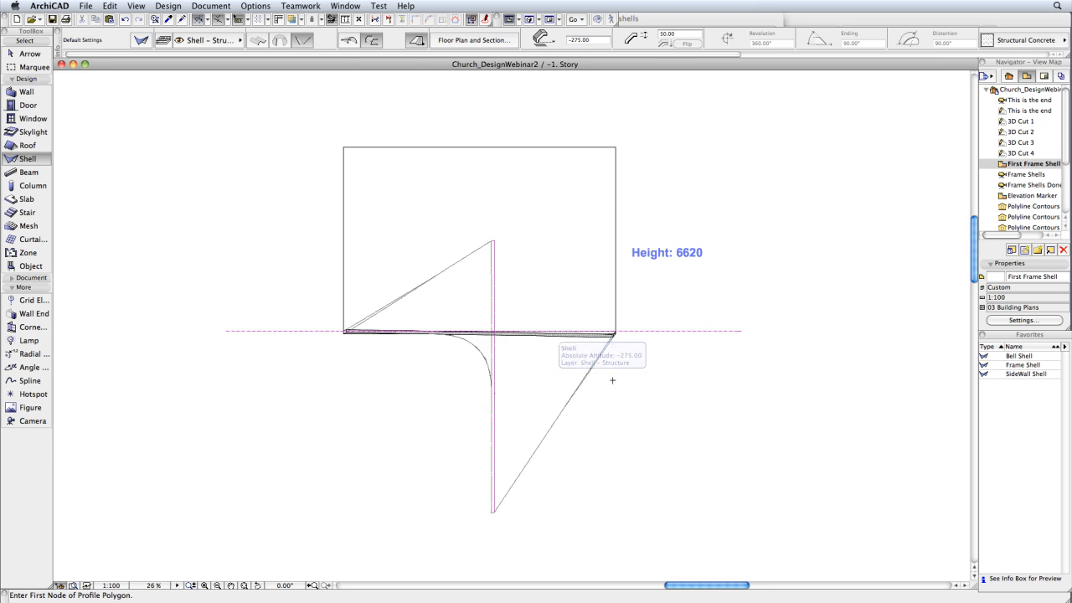
Step: In the Frame Shells view, model the second ruled shell from the nearest blue floor line to the overhead green line, ending at its first crossing
double_click(1010, 174)
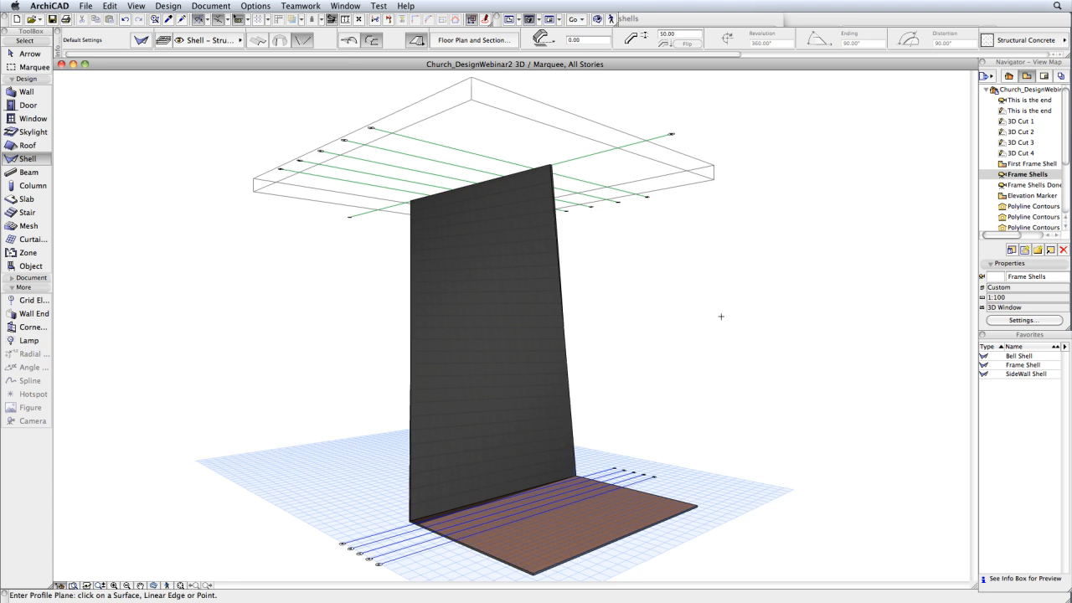
click(598, 519)
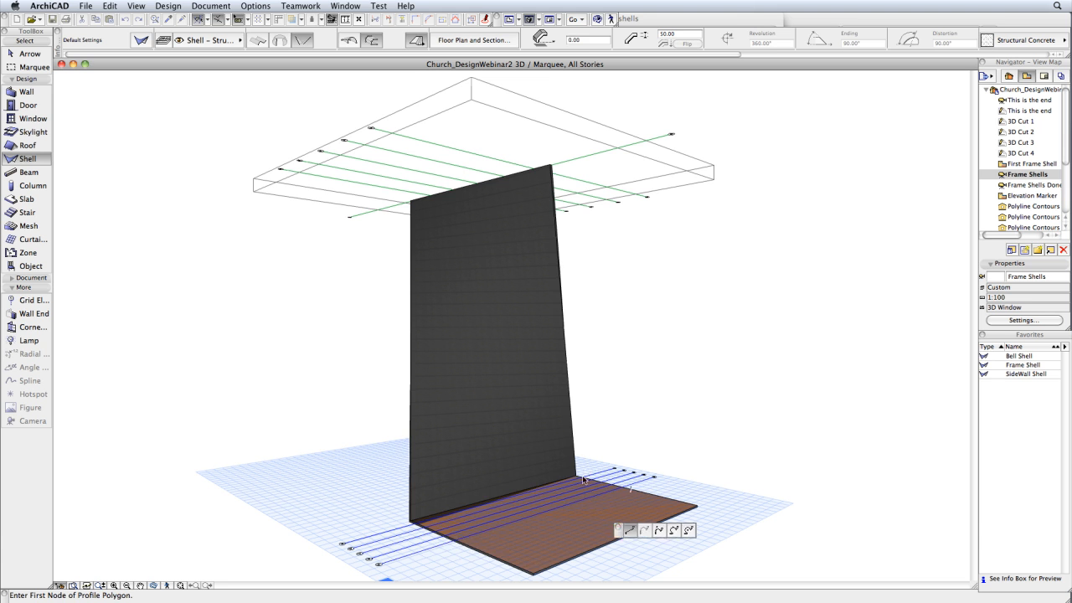
click(582, 476)
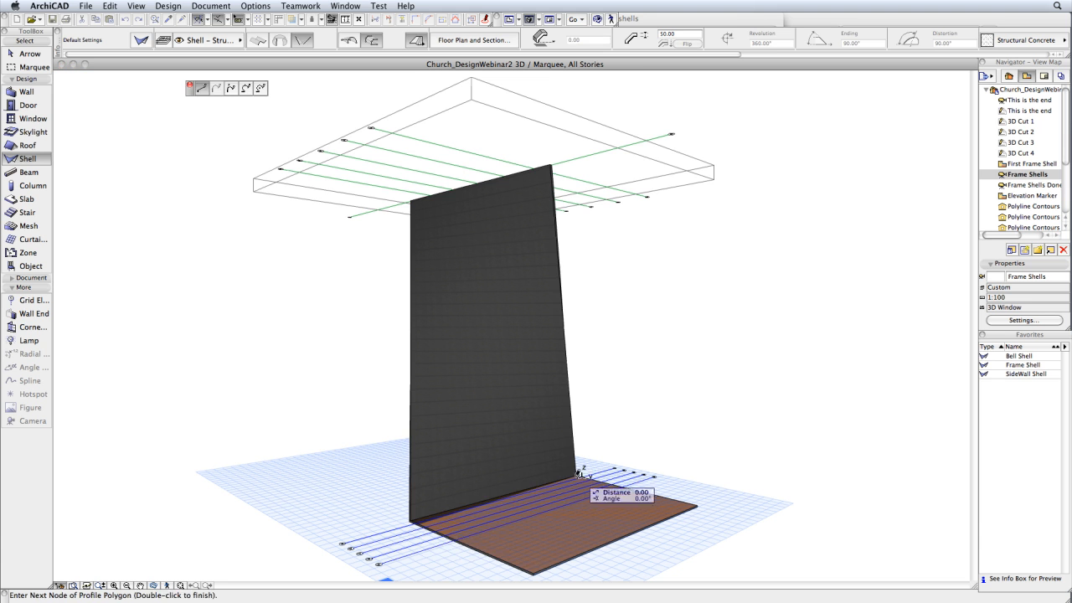
double_click(413, 522)
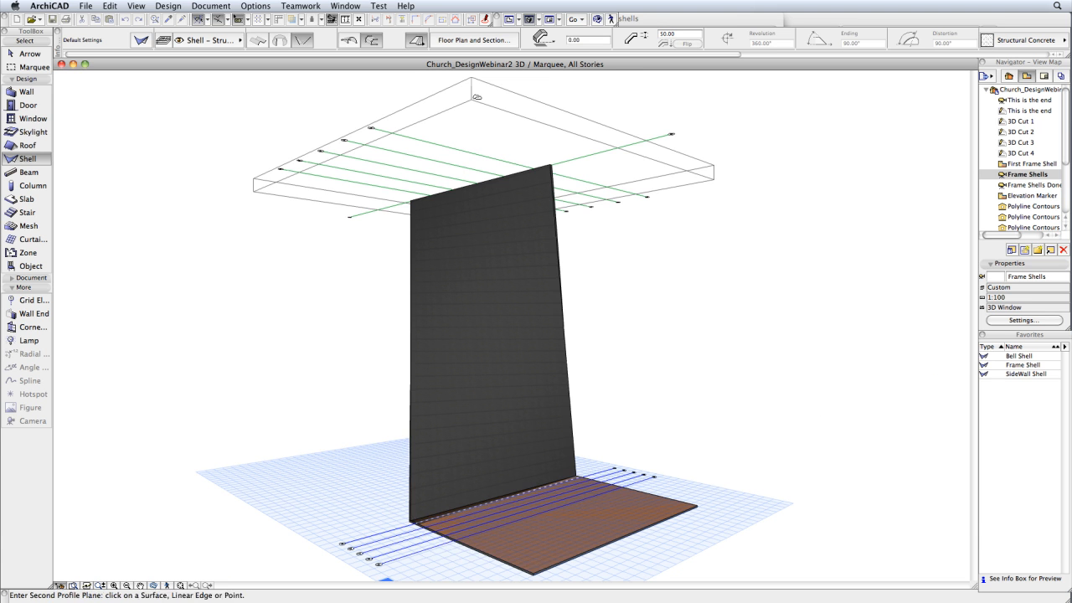
click(475, 98)
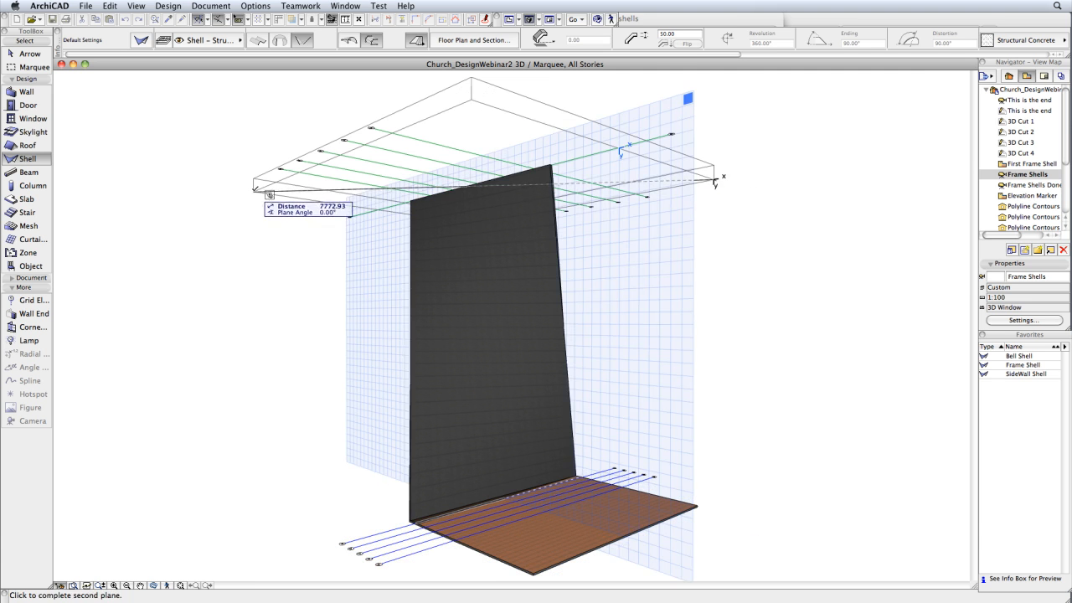
click(255, 186)
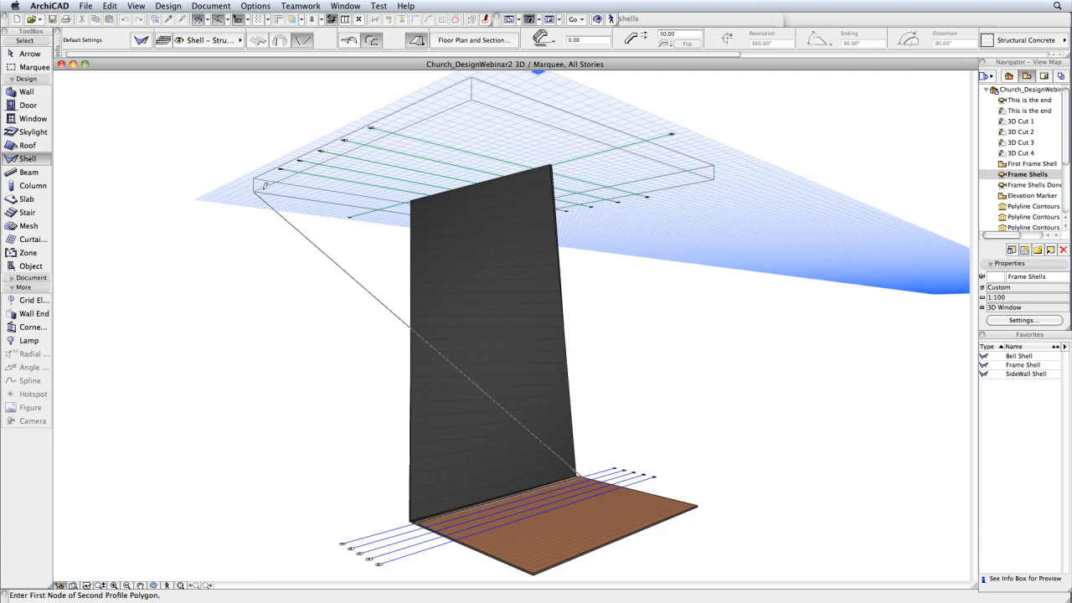
click(549, 160)
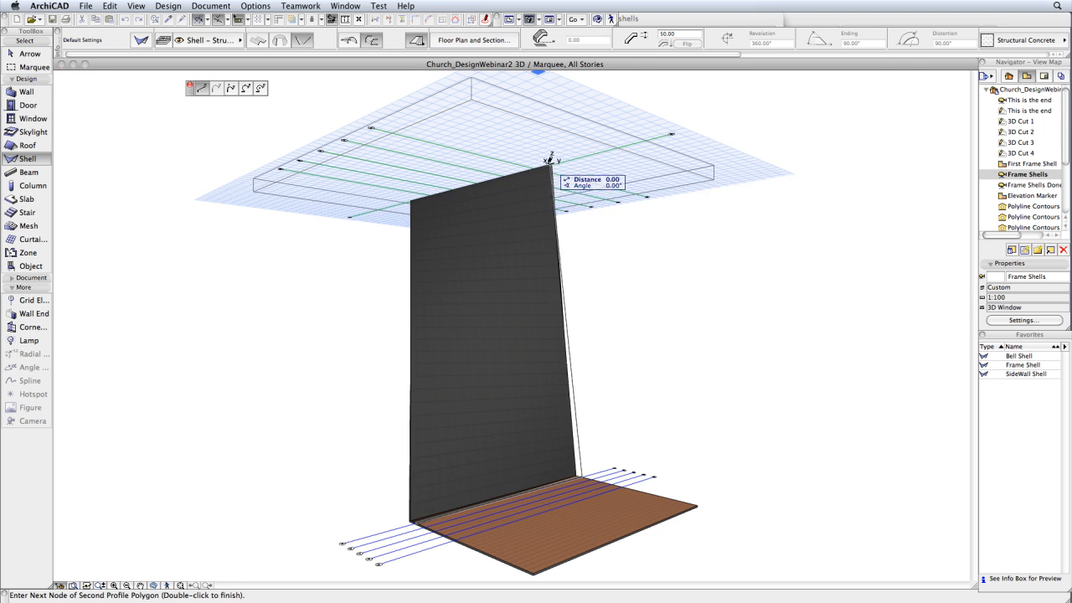
click(432, 192)
double_click(433, 192)
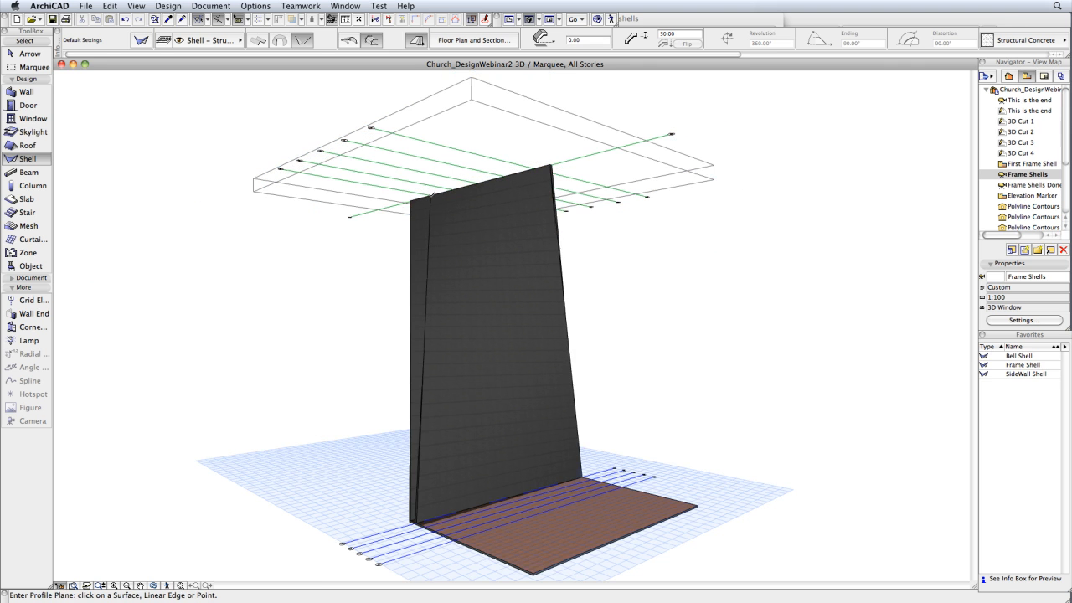
Step: Model the third ruled shell from the next blue floor line up to the overhead green line, ending at its second crossing
click(588, 518)
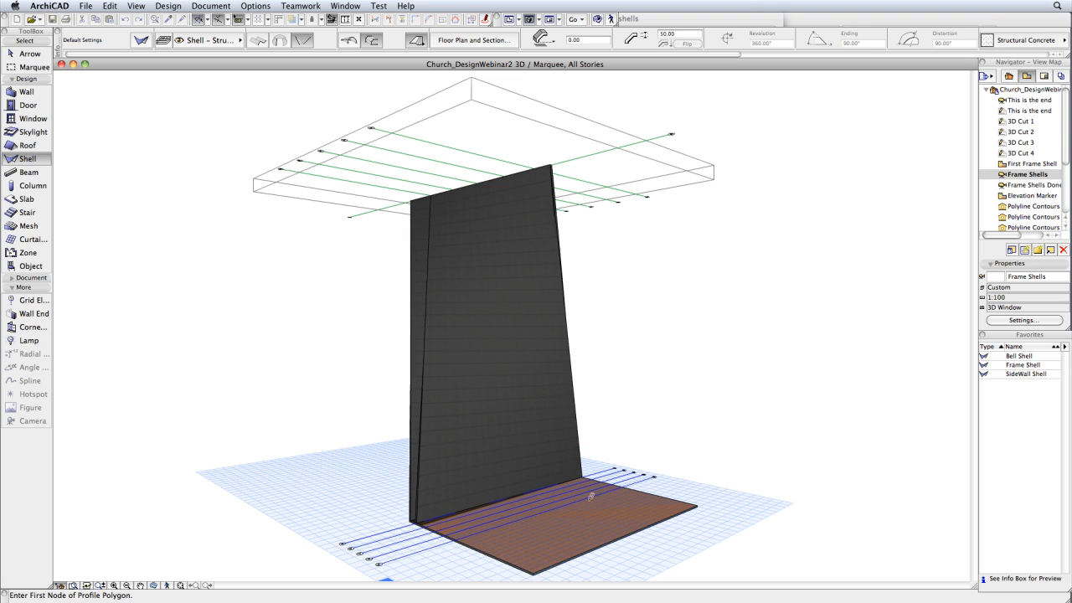
click(593, 477)
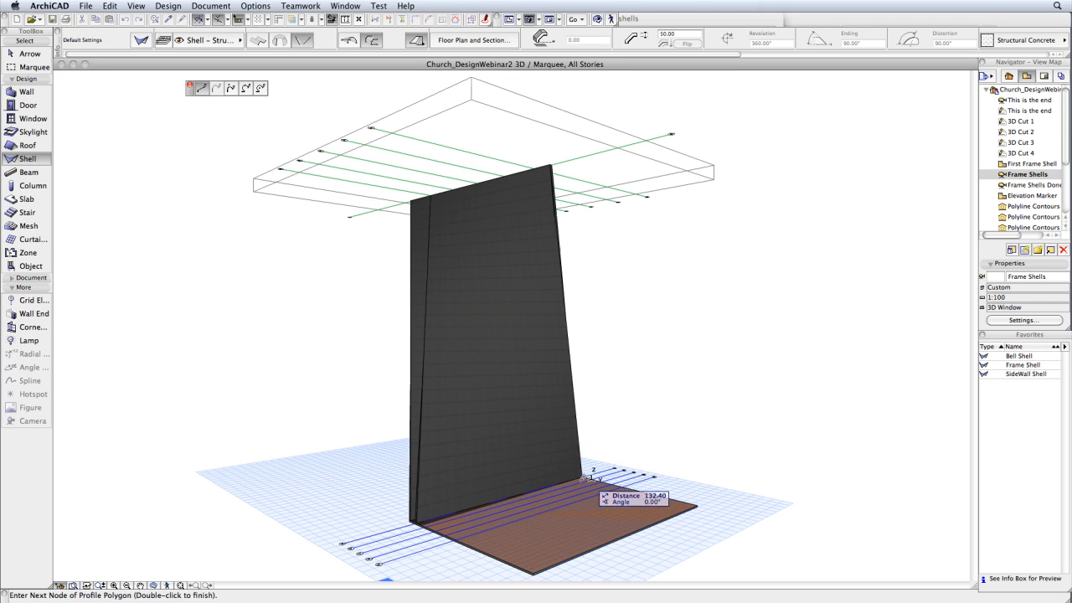
click(427, 521)
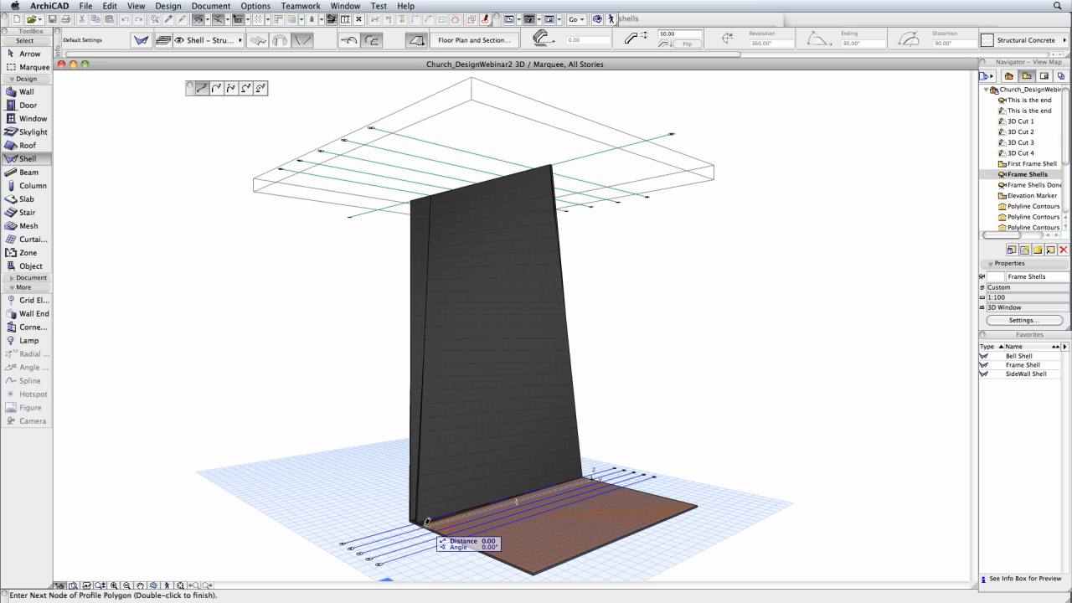
double_click(427, 521)
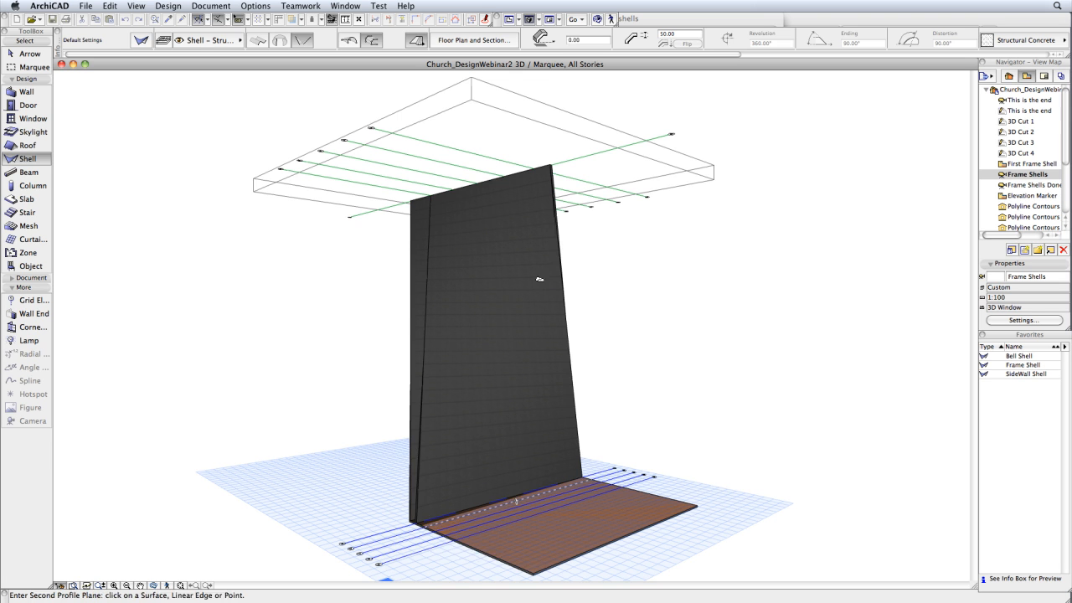
click(473, 99)
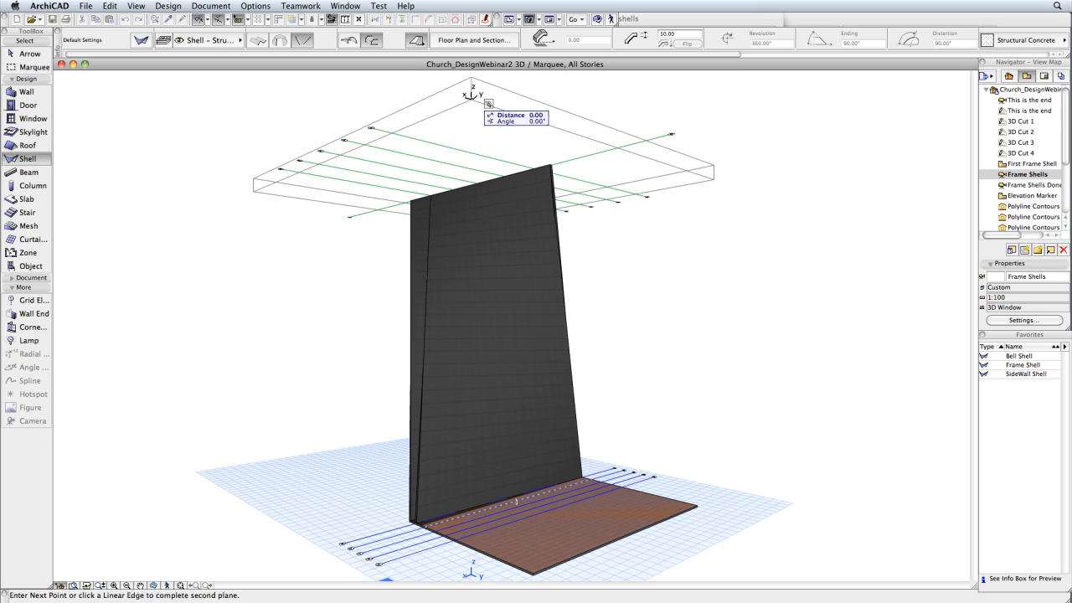
click(715, 180)
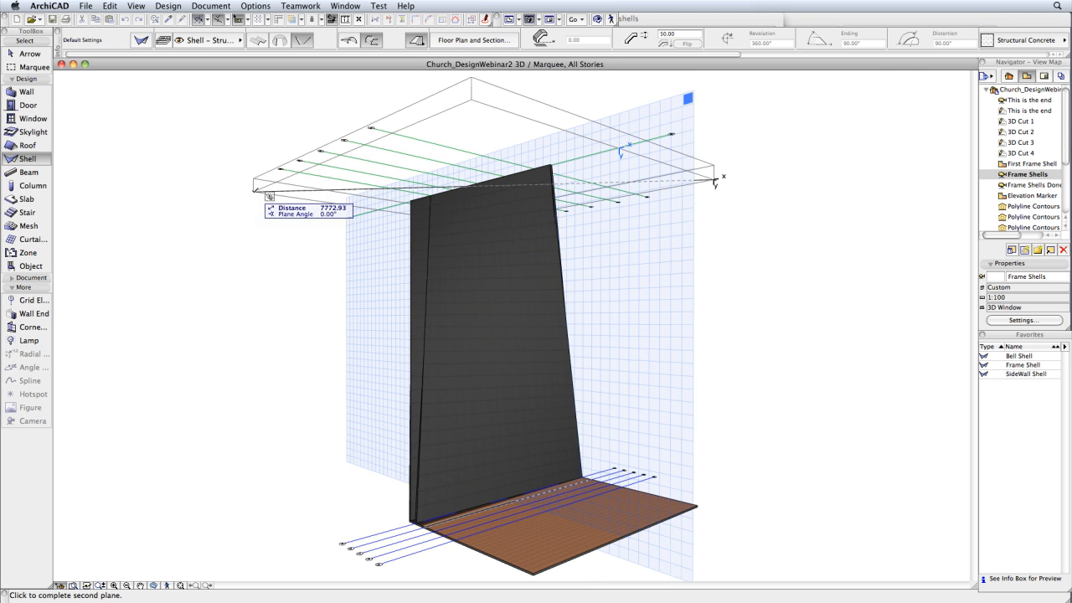
click(254, 192)
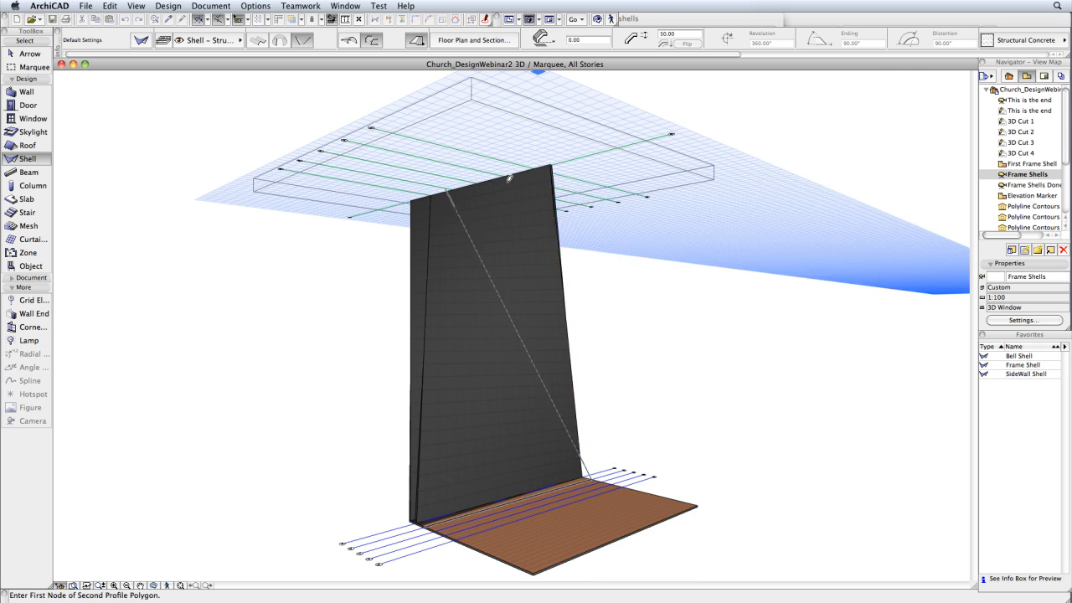
click(551, 160)
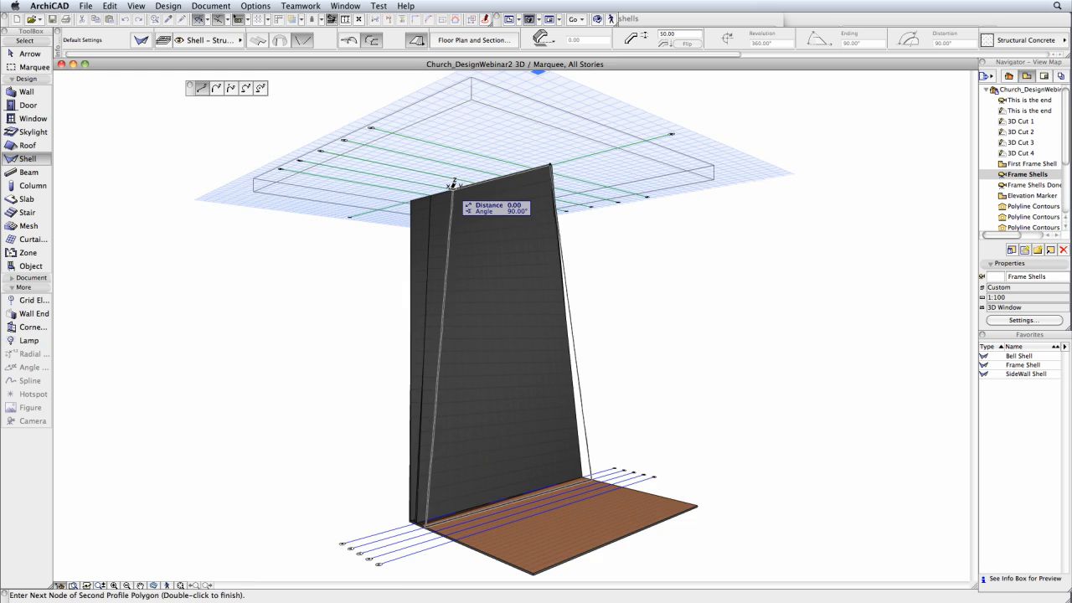
double_click(452, 184)
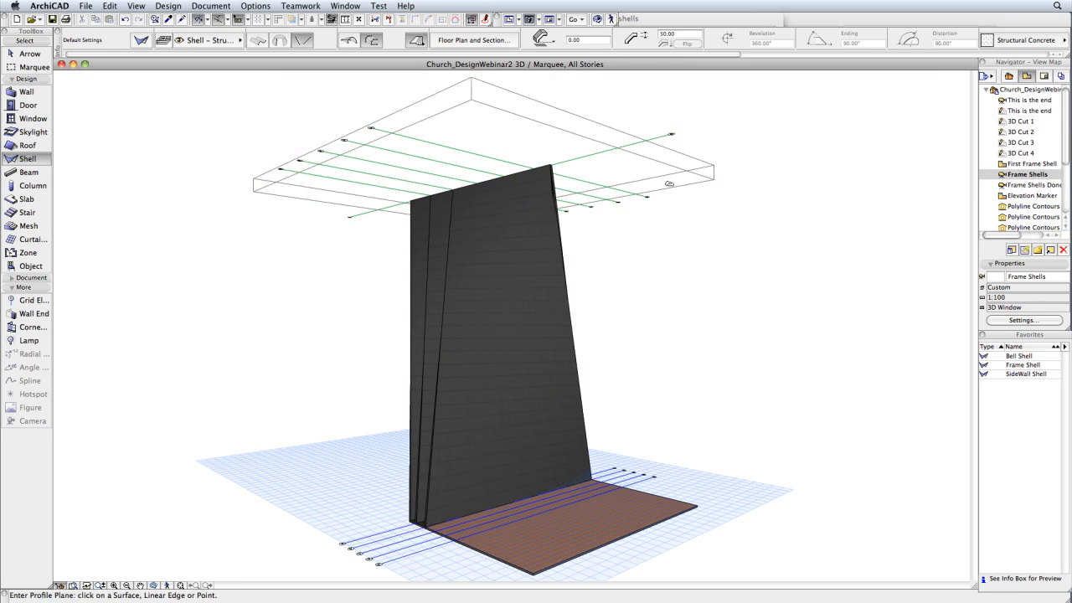
Step: Open the Frame Shells Done view and examine the completed row of frame shells from several angles
click(1022, 186)
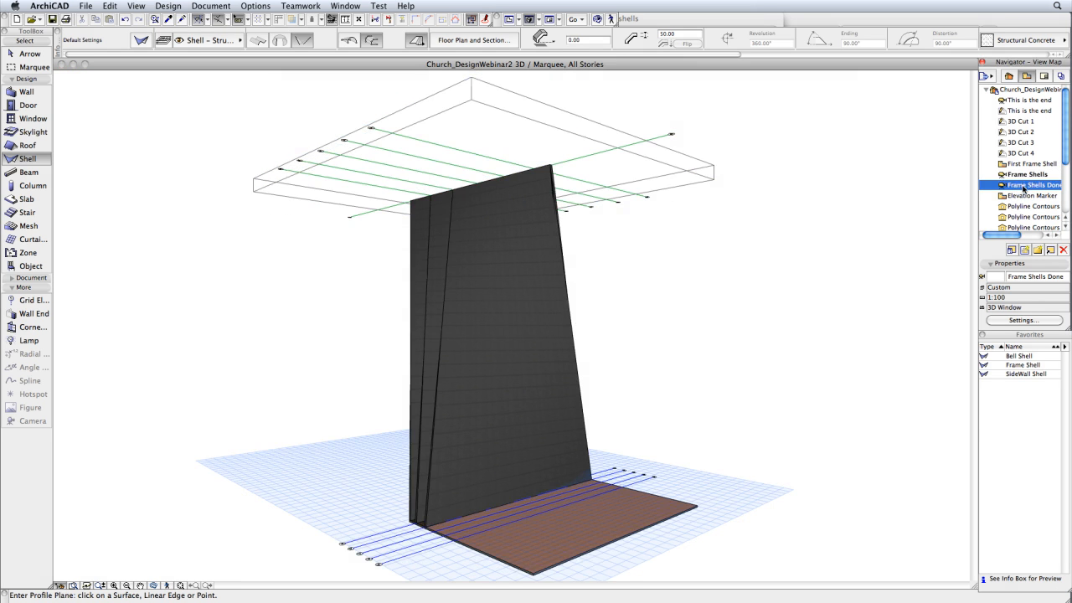
double_click(1023, 189)
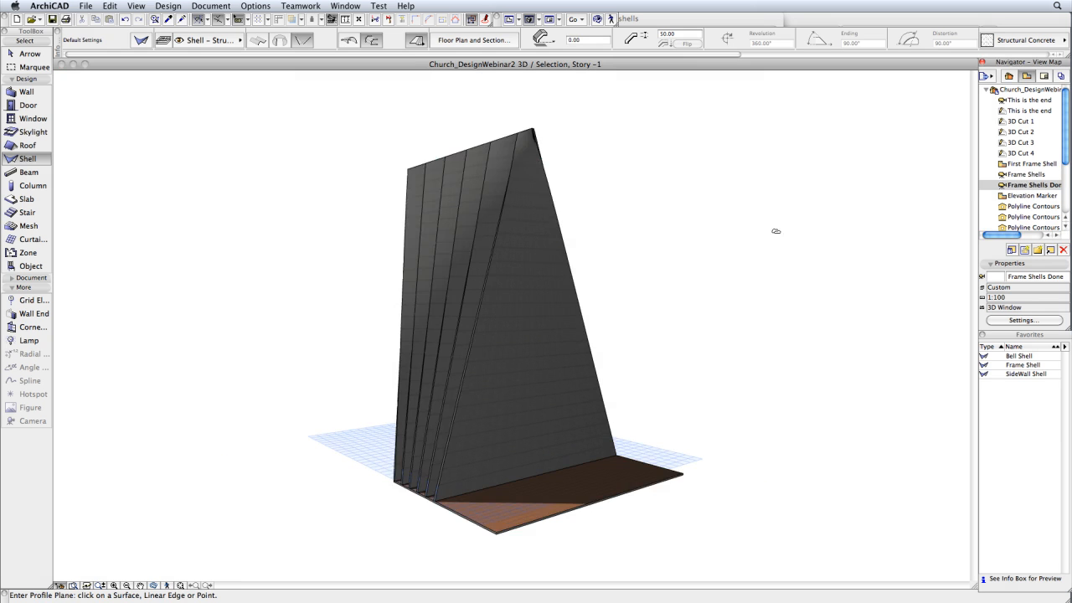
shift+middle_drag(477, 239, 701, 260)
shift+middle_drag(382, 335, 702, 351)
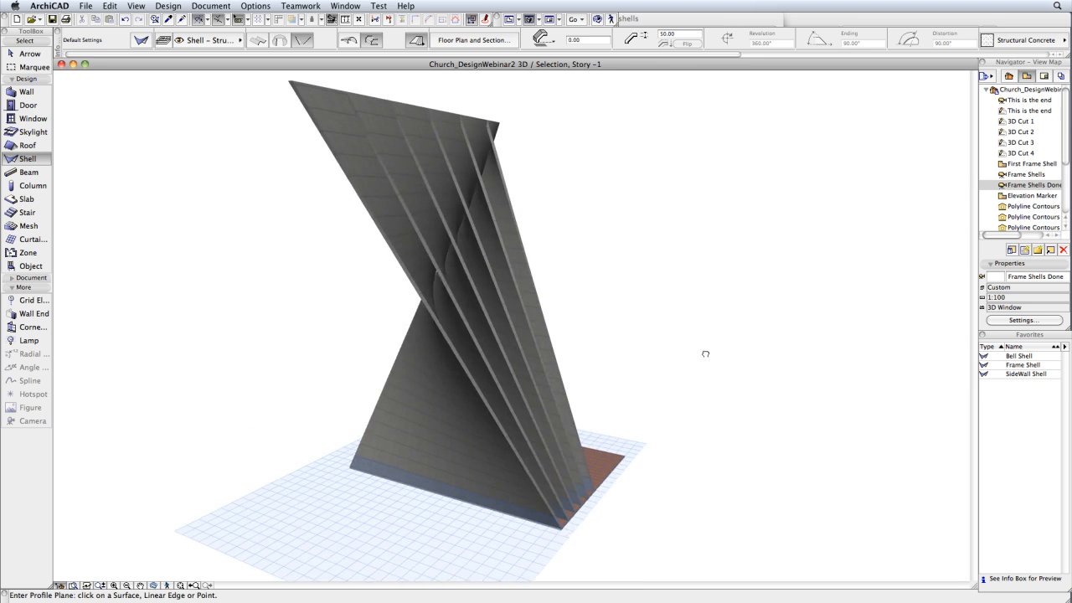
shift+middle_drag(569, 280, 625, 289)
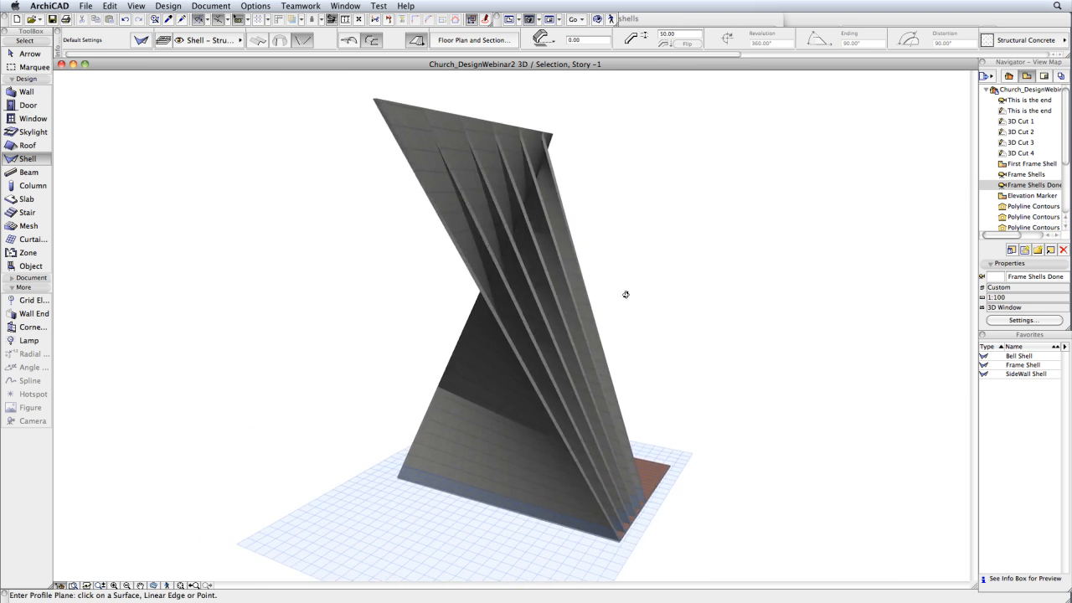
mouse_move(658, 448)
shift+middle_down()
mouse_move(602, 409)
mouse_move(576, 408)
shift+middle_up()
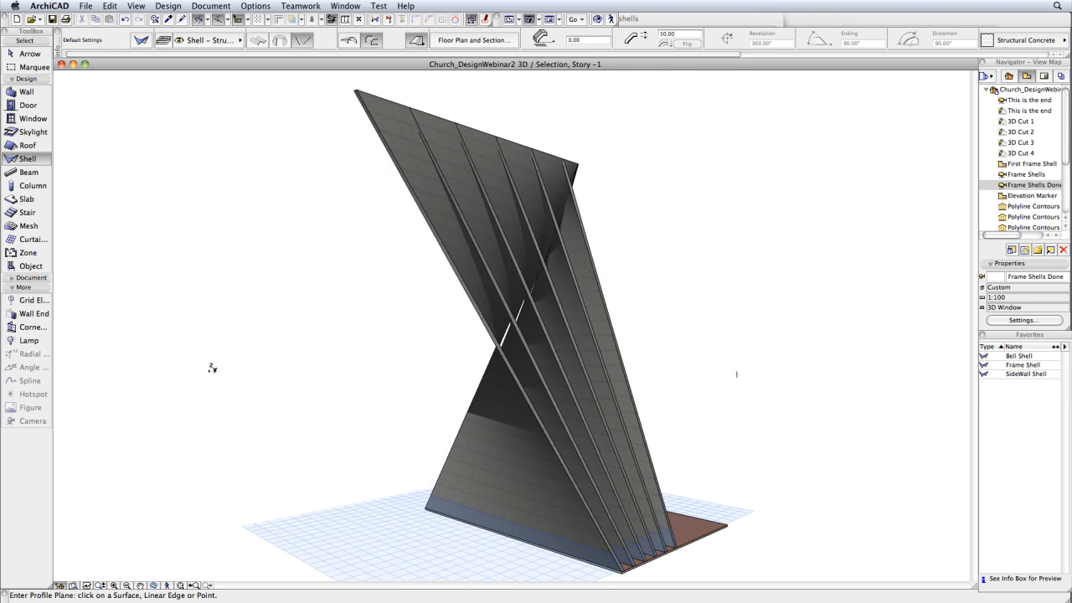
Step: Open the Elevation Marker view and inspect the E-01 elevation marker placed in front of the frame shells
click(1032, 197)
double_click(1032, 197)
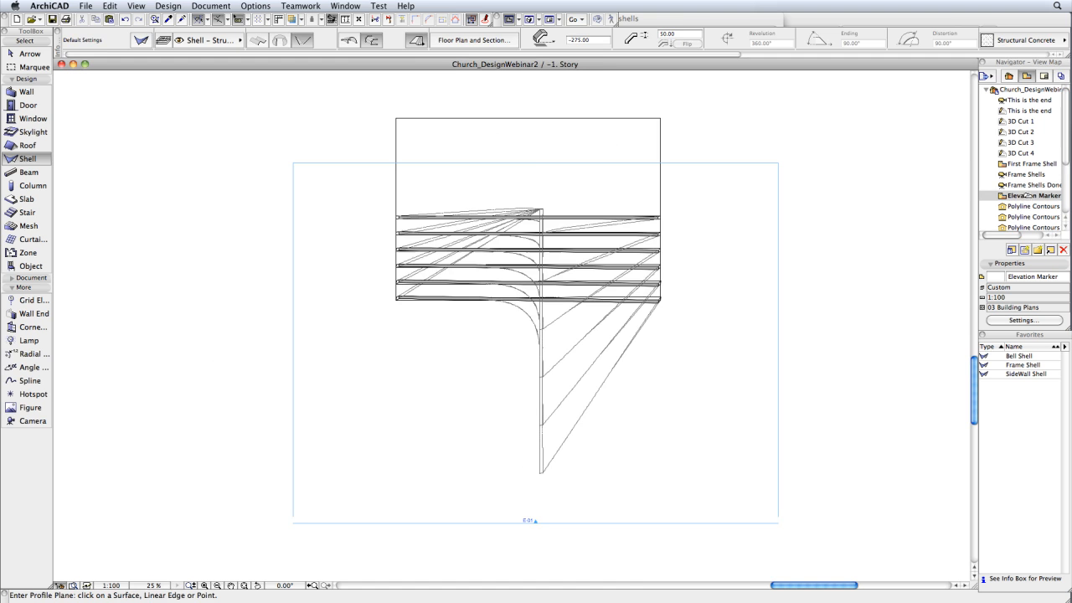
click(536, 521)
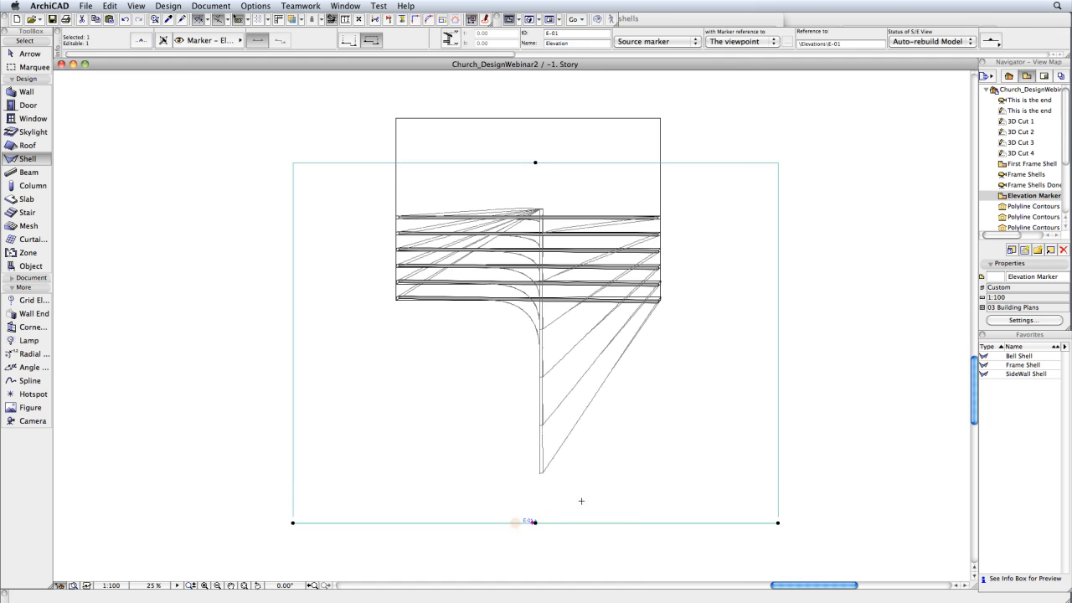
key(Escape)
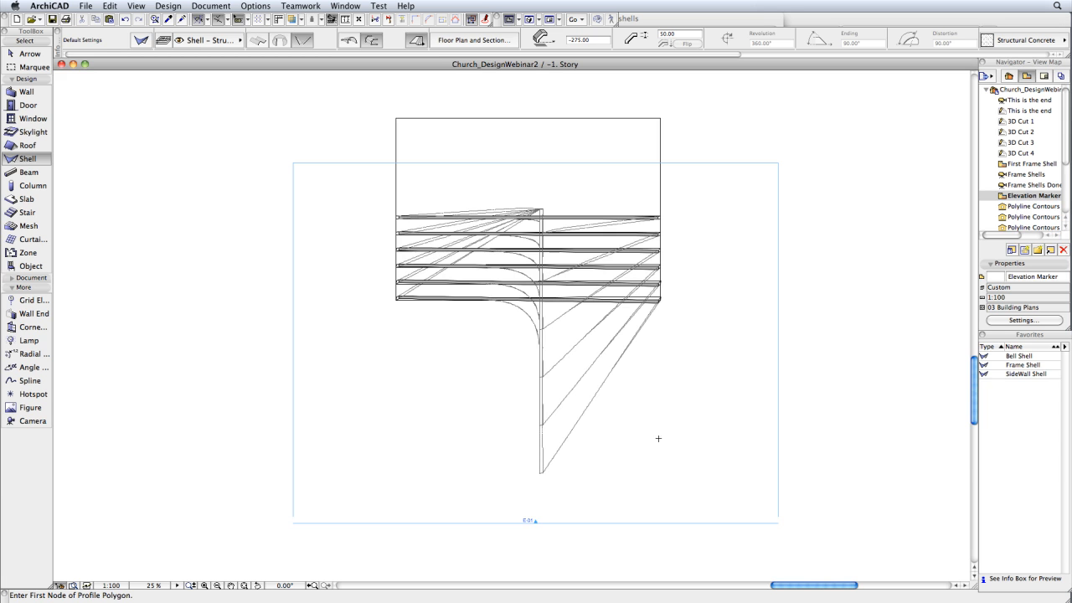
Step: In the Polyline Contours 1 view, define the first shell's contour from the red polyline and deselect the shell
double_click(1030, 207)
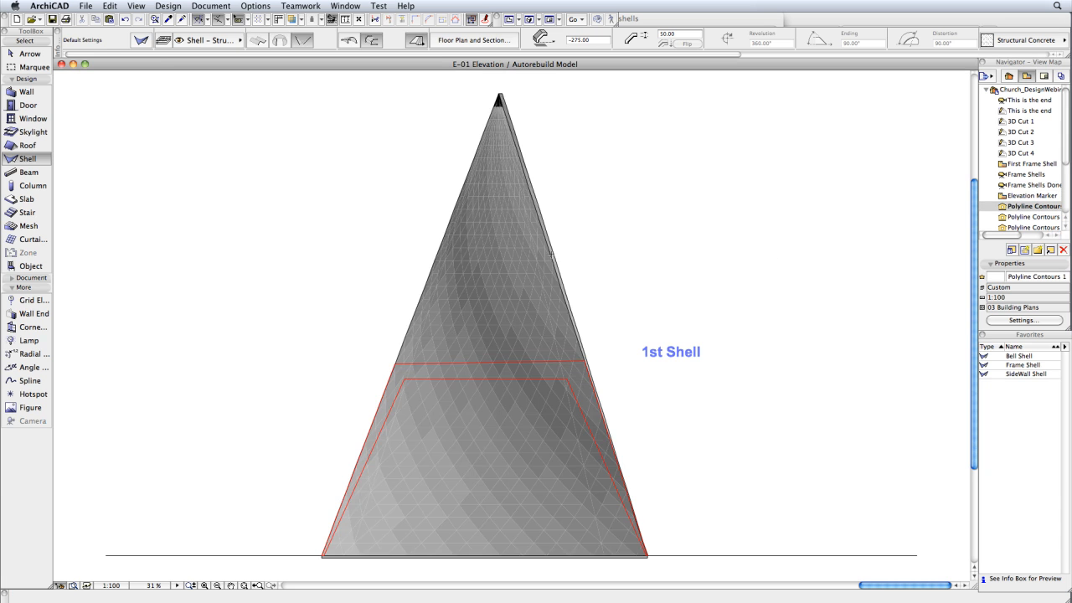
click(507, 250)
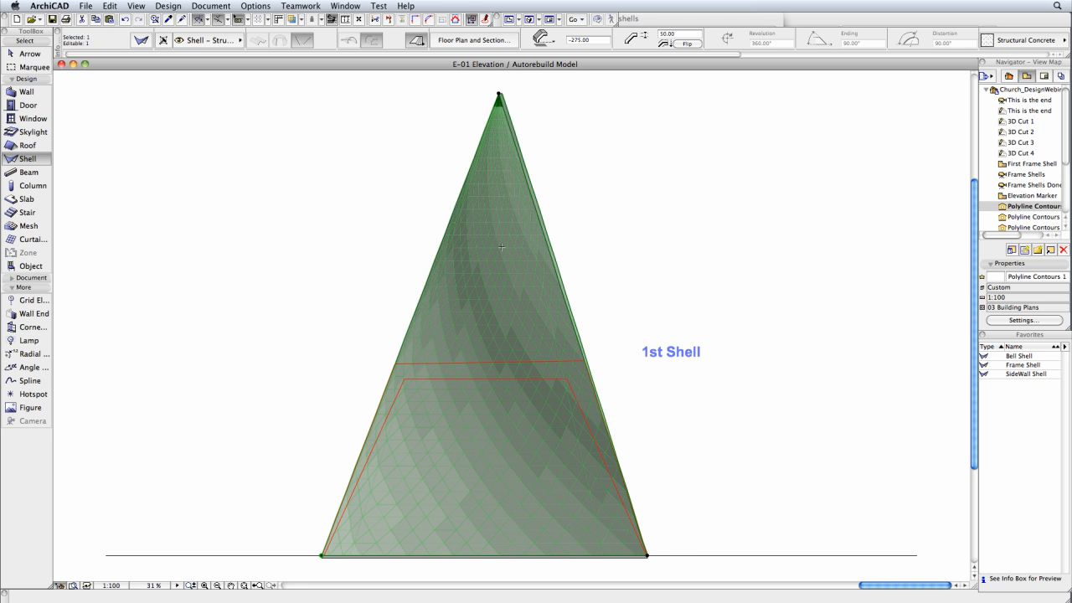
right_click(500, 241)
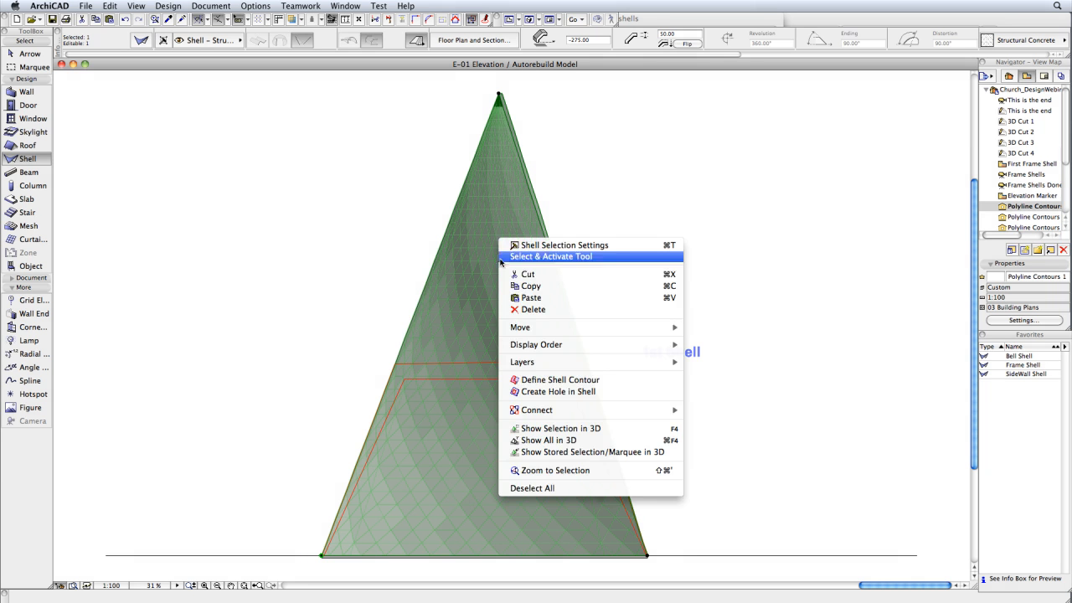
click(630, 383)
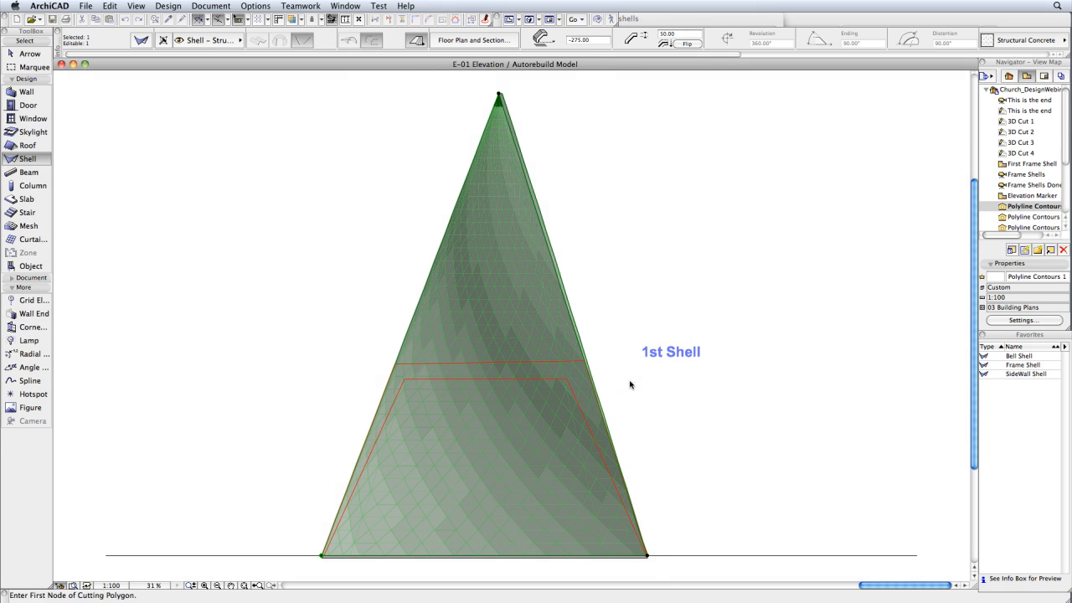
click(533, 362)
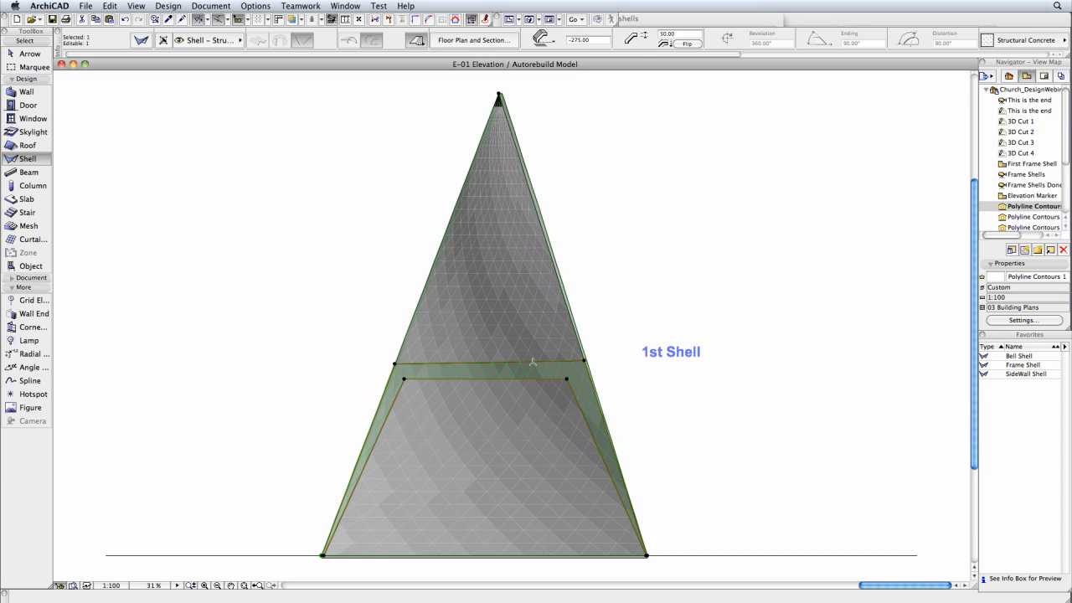
key(Escape)
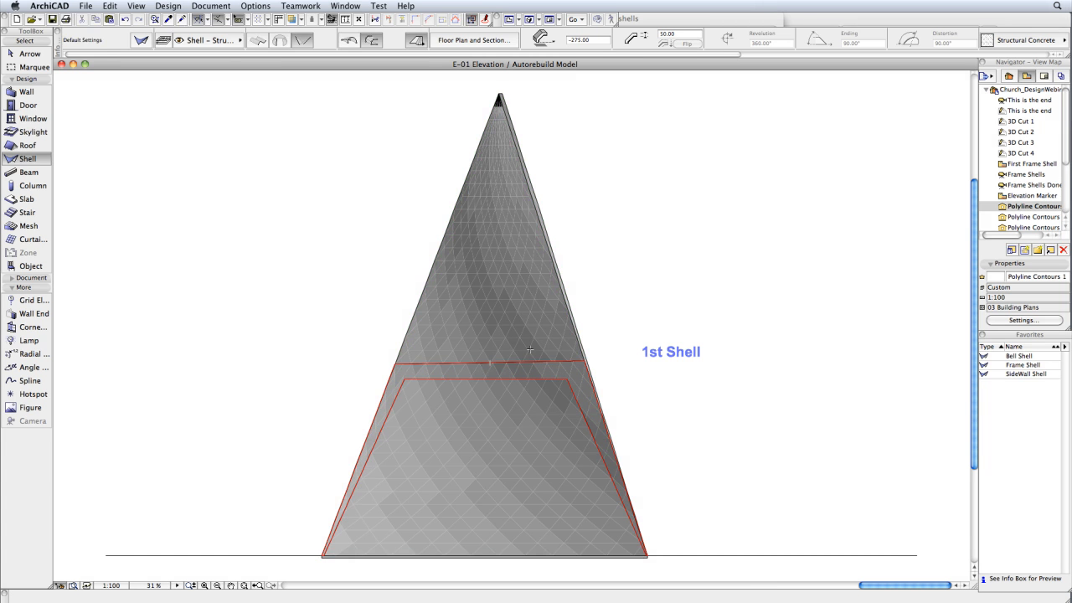
Step: In the Polyline Contours 2 view, define the second shell's contour from the blue polyline and deselect the shell
double_click(1009, 217)
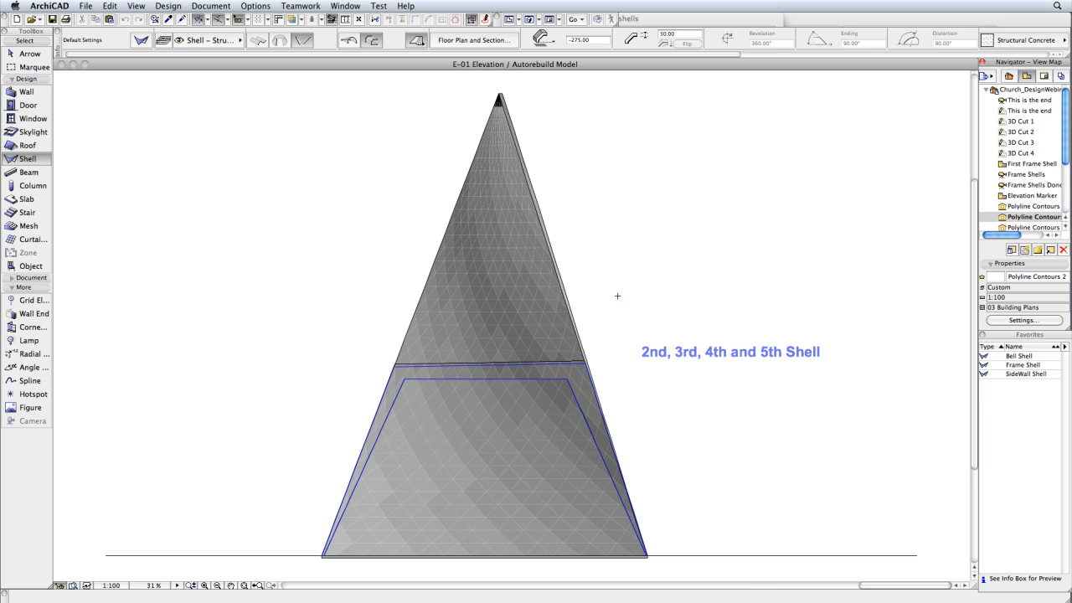
click(539, 308)
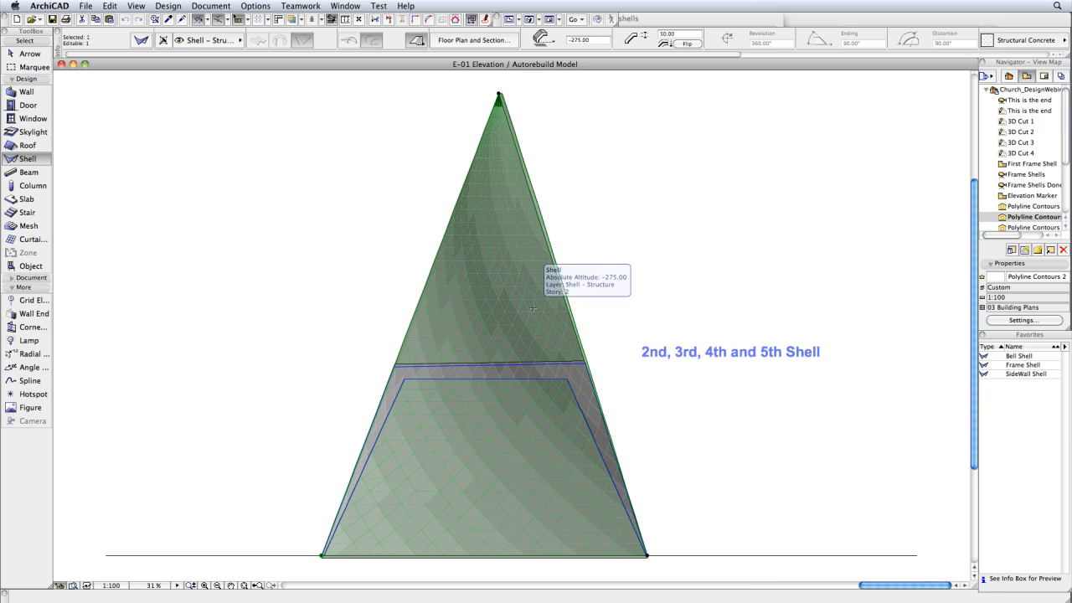
right_click(494, 262)
click(544, 399)
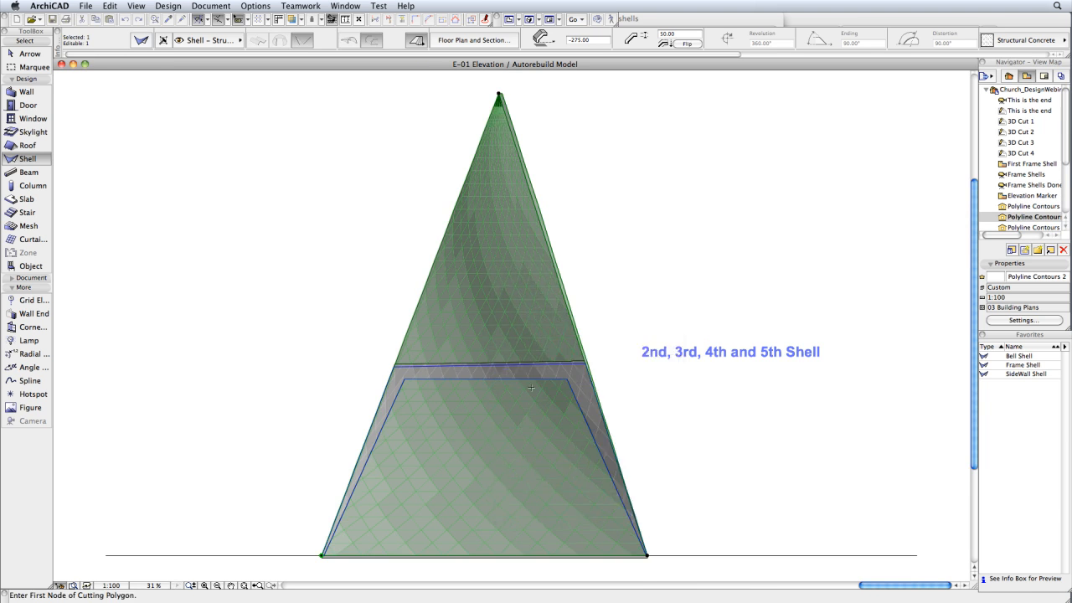
scroll(506, 369, up, 4)
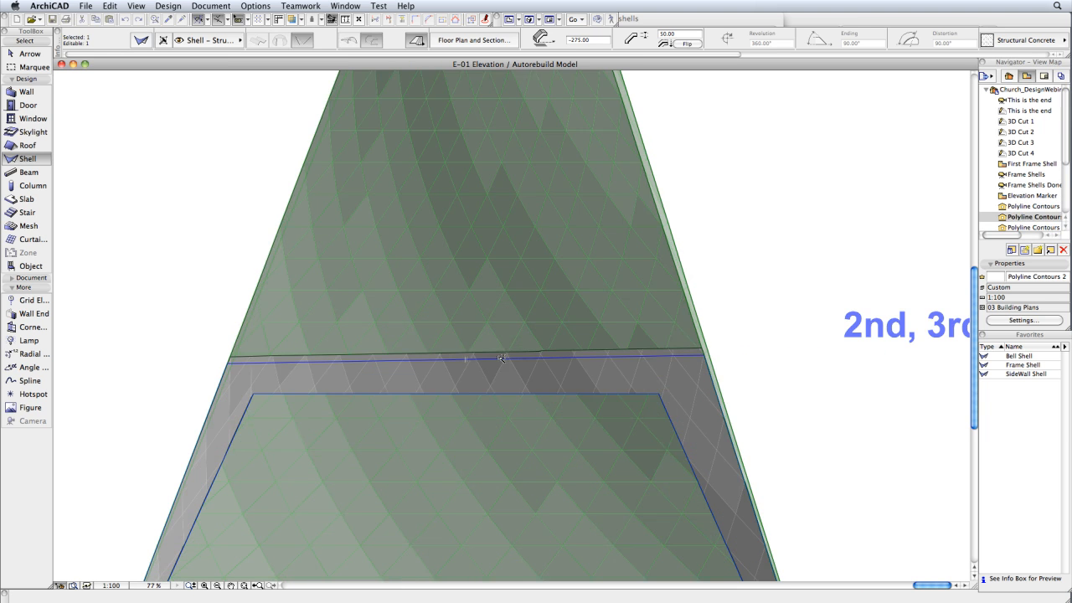
click(501, 359)
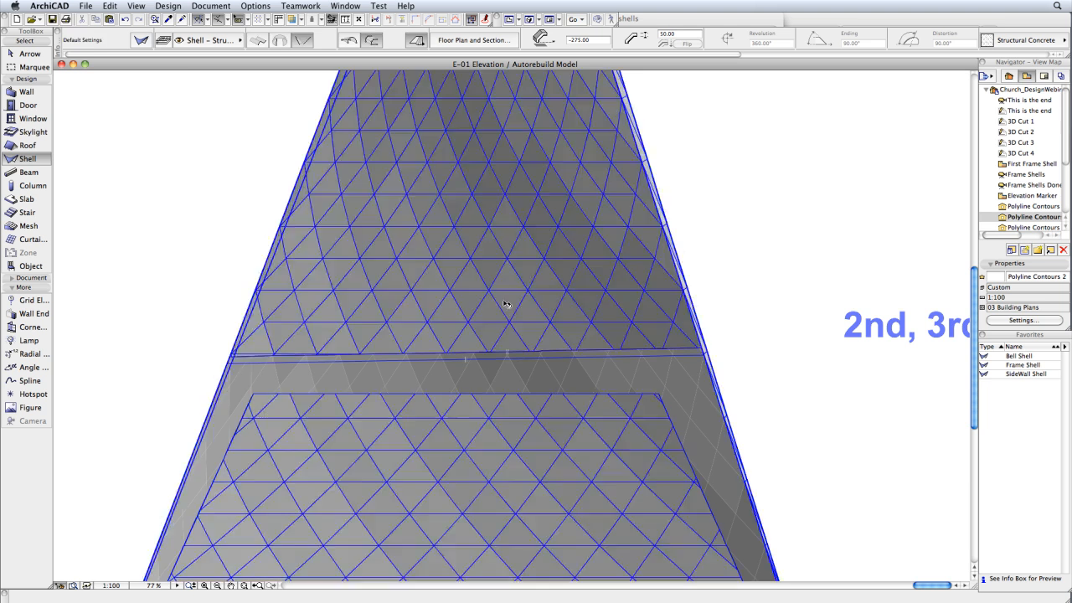
Step: Define the next frame shell's contour from the same blue polyline
right_click(469, 176)
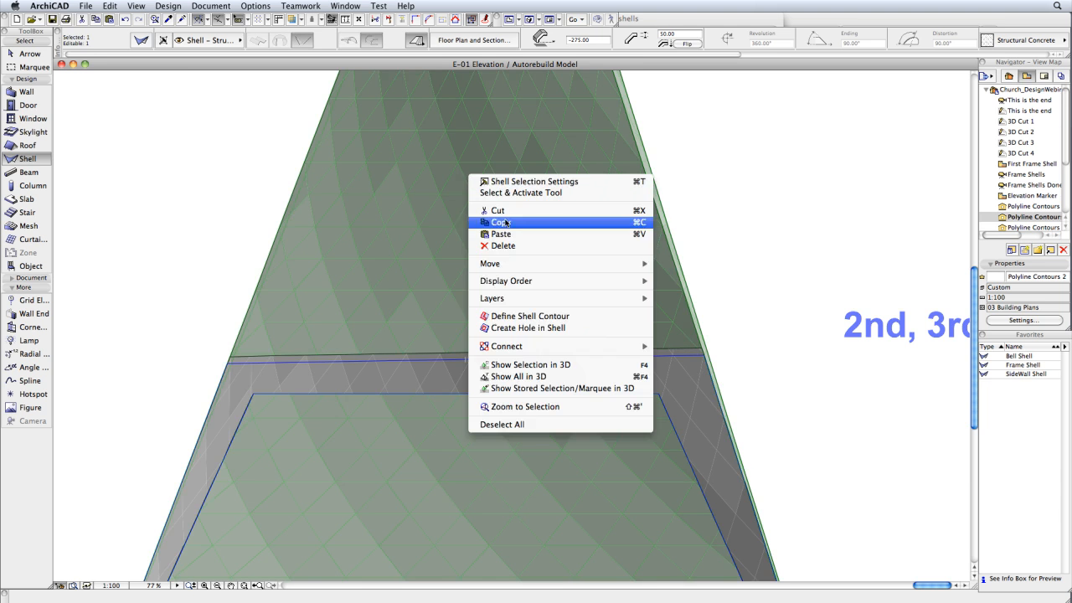
click(558, 315)
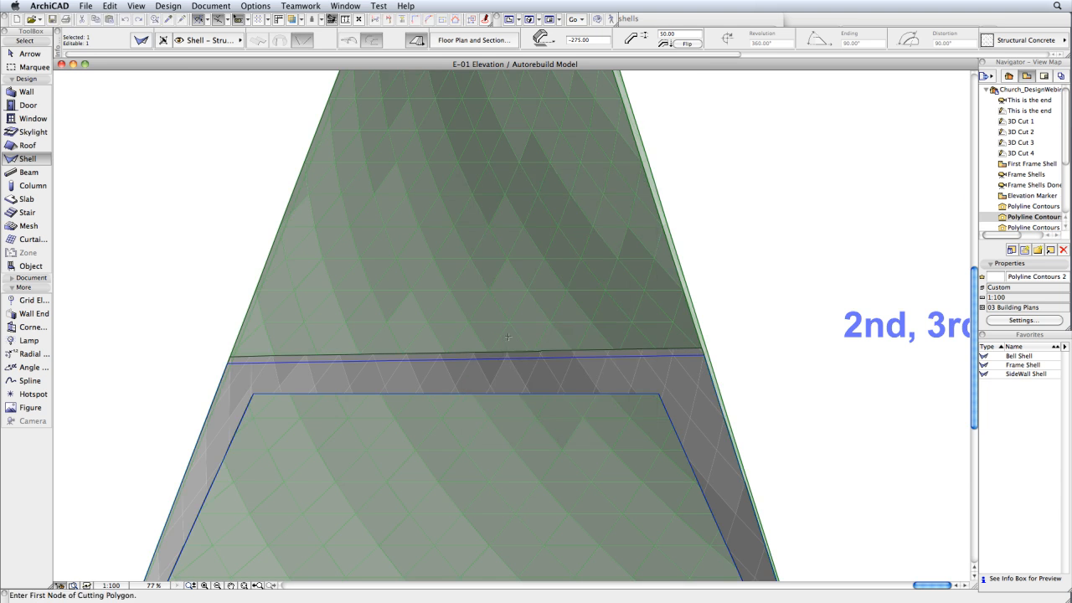
scroll(498, 323, down, 4)
scroll(1005, 201, down, 3)
Step: In the Mirror Frames view, mirror a copy of all six frame shells about the blue centre axis line and deselect them
double_click(1024, 209)
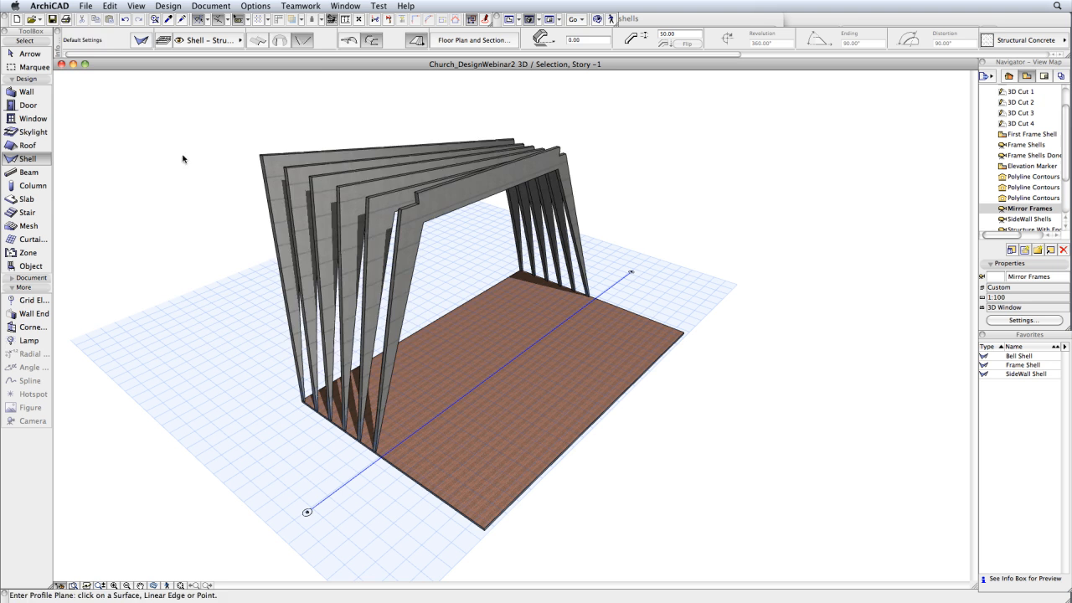
key(super+a)
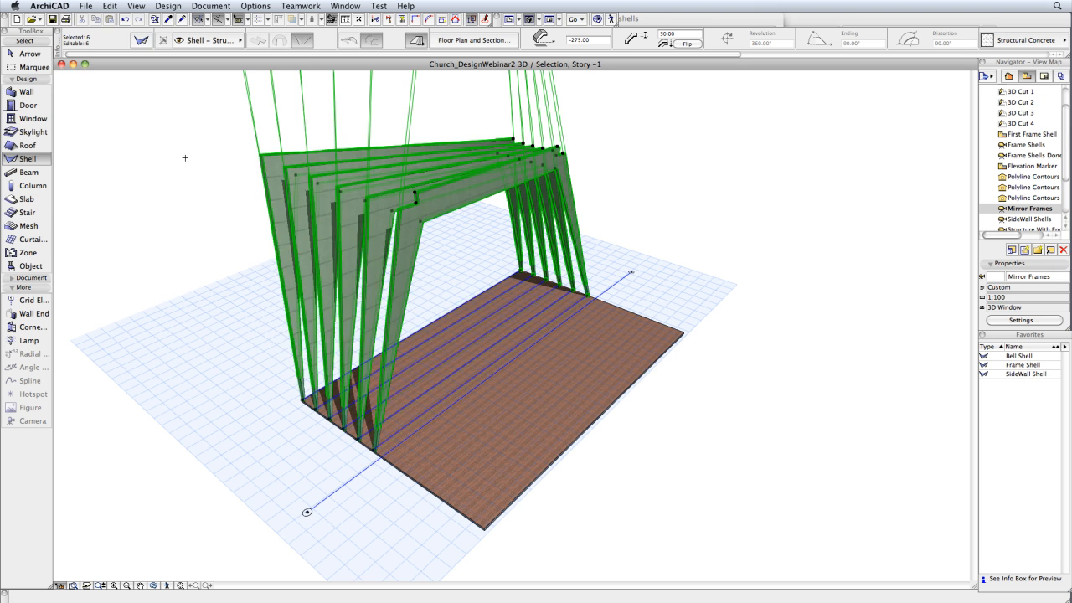
right_click(185, 158)
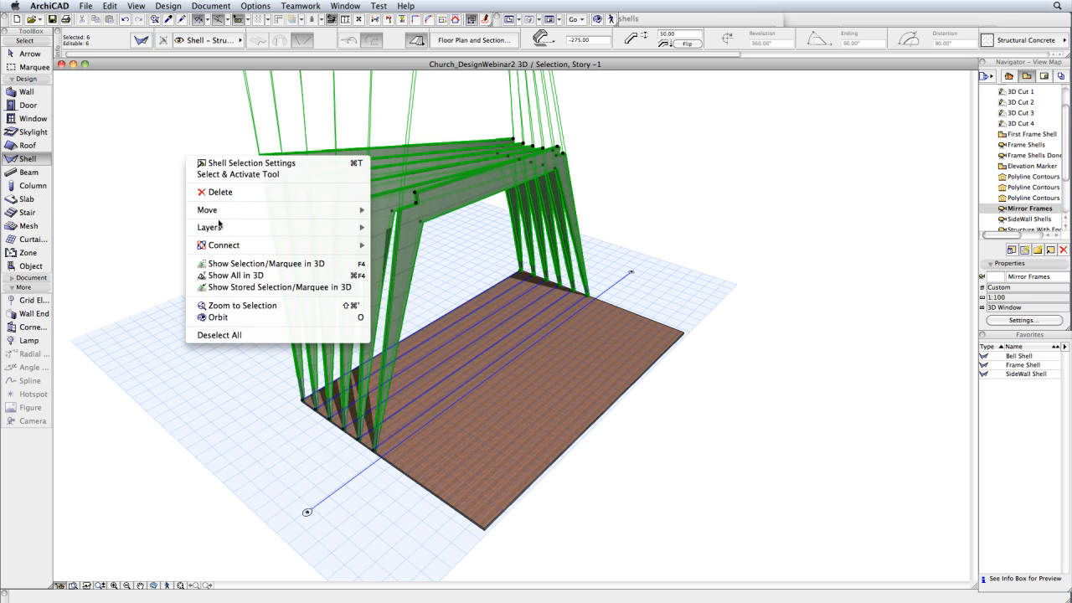
mouse_move(218, 214)
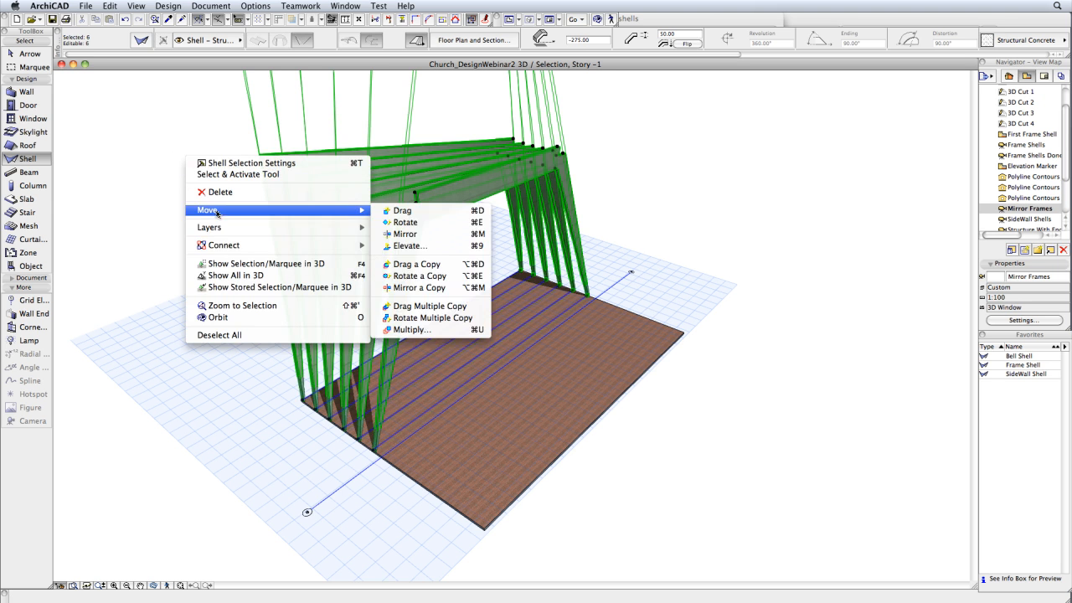
click(449, 290)
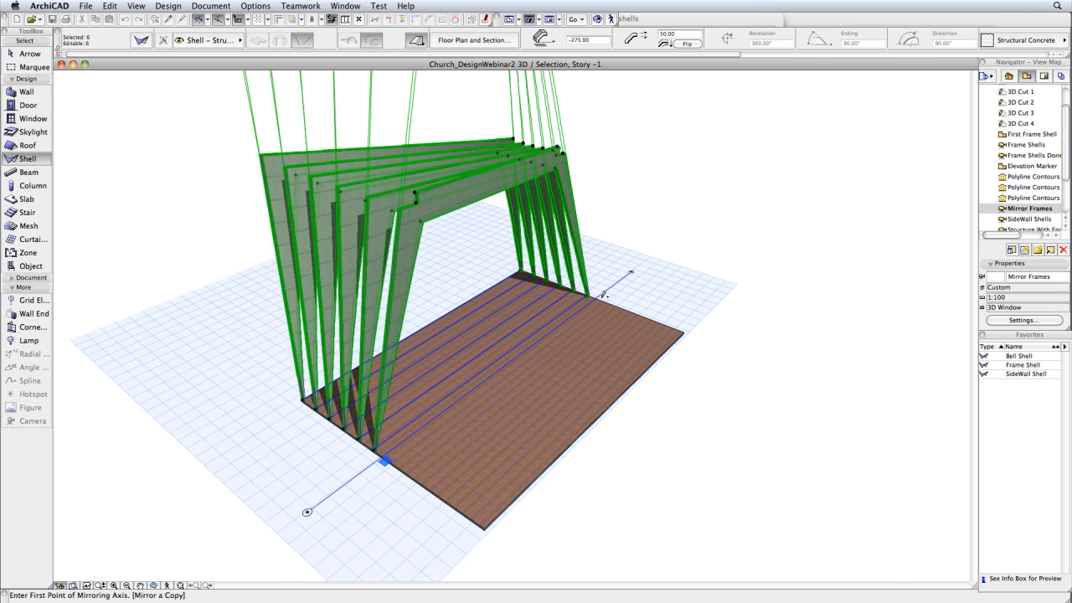
click(598, 296)
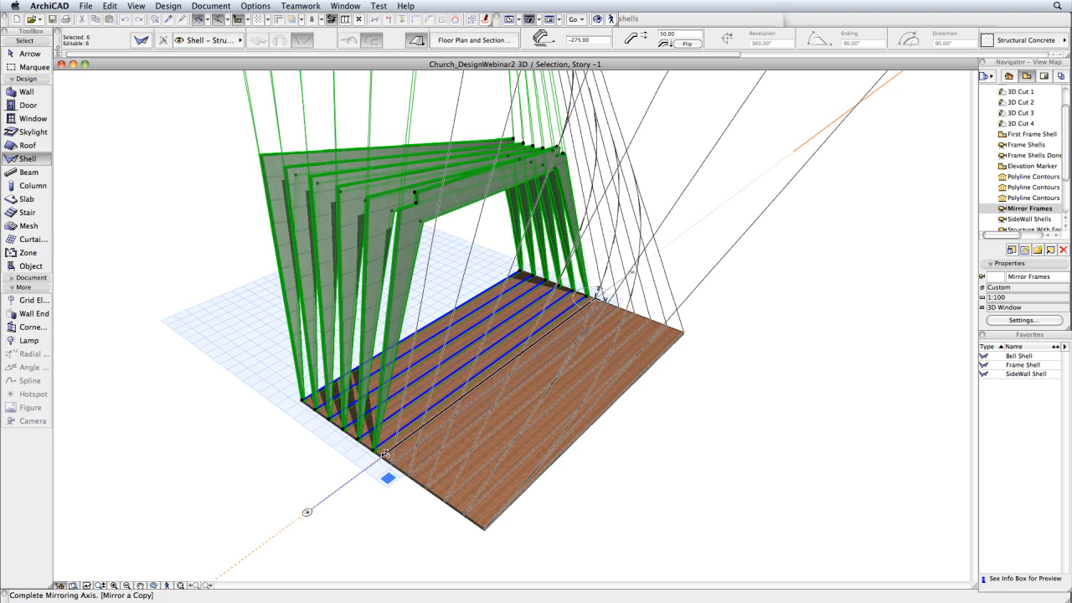
click(384, 453)
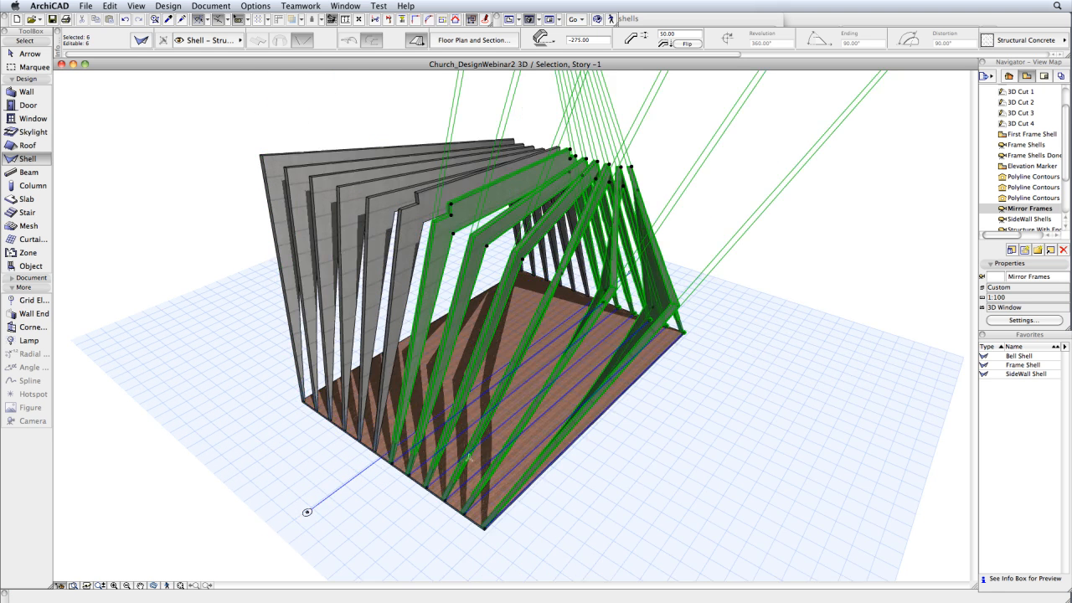
key(Escape)
scroll(655, 465, down, 3)
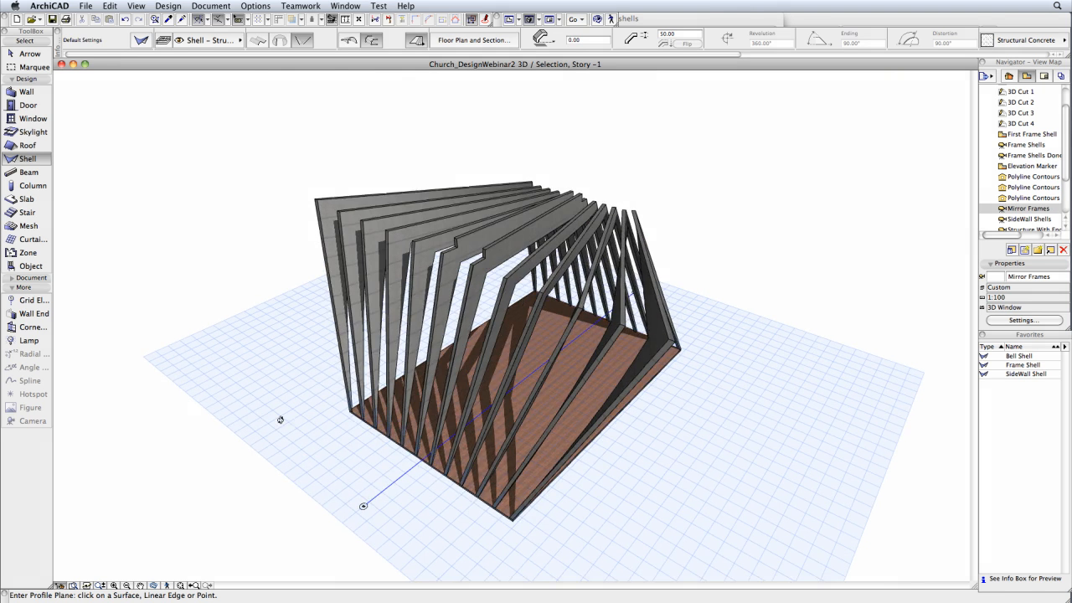
Step: In the SideWall Shells view, apply the SideWall Shell favorite and draw the first profile along the far frame leg on its outlined plane
click(1020, 219)
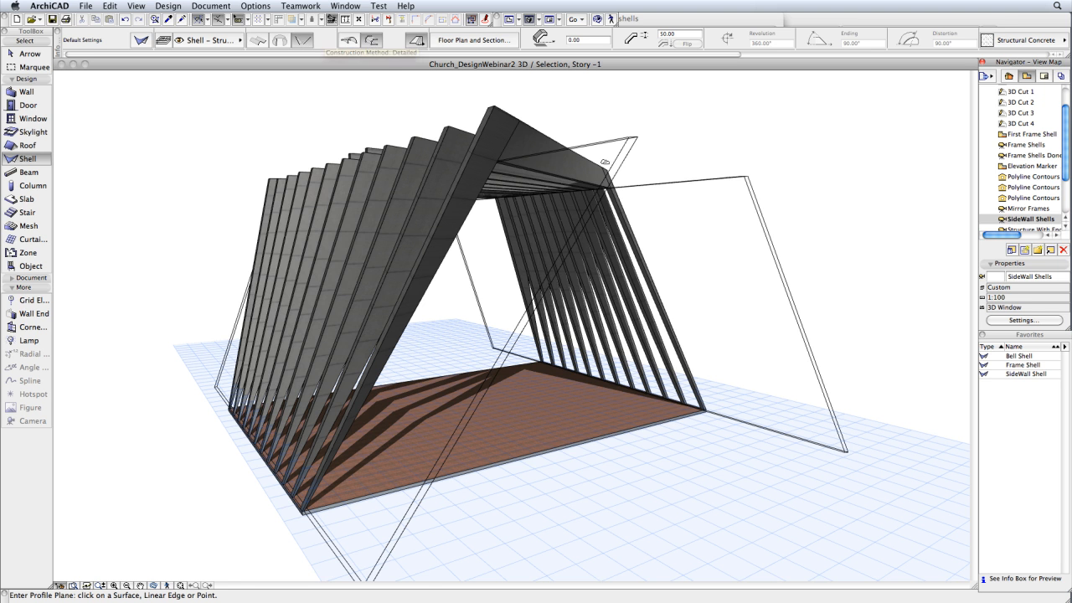
double_click(1043, 375)
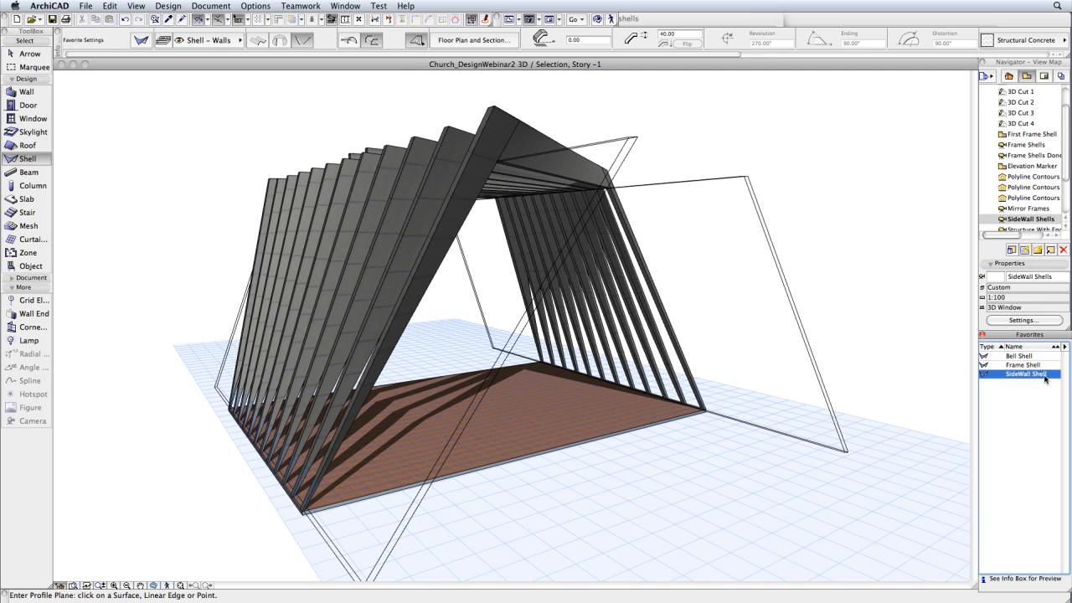
click(748, 174)
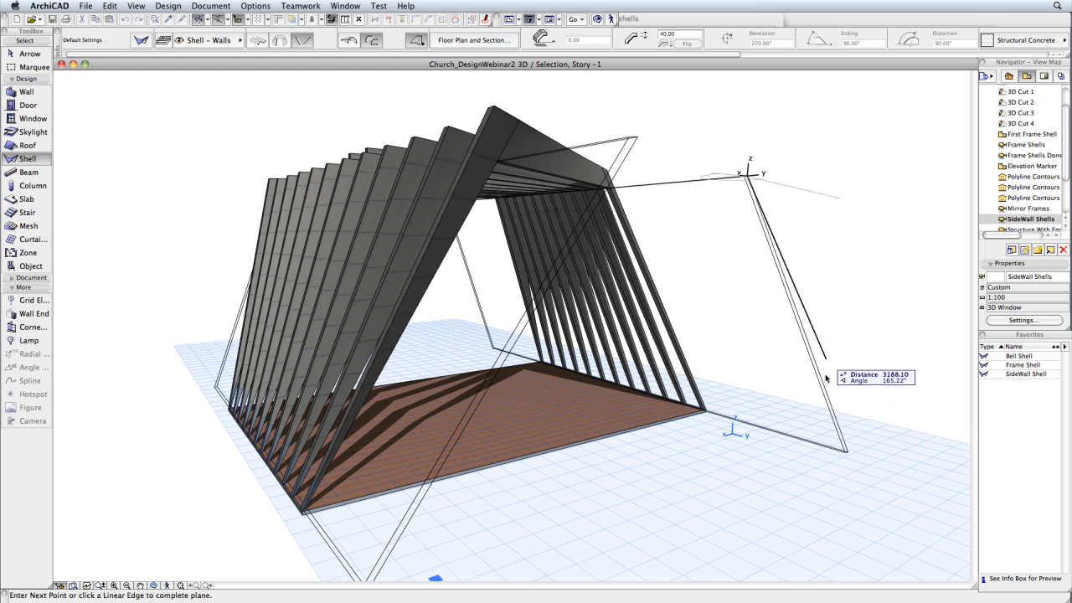
click(848, 450)
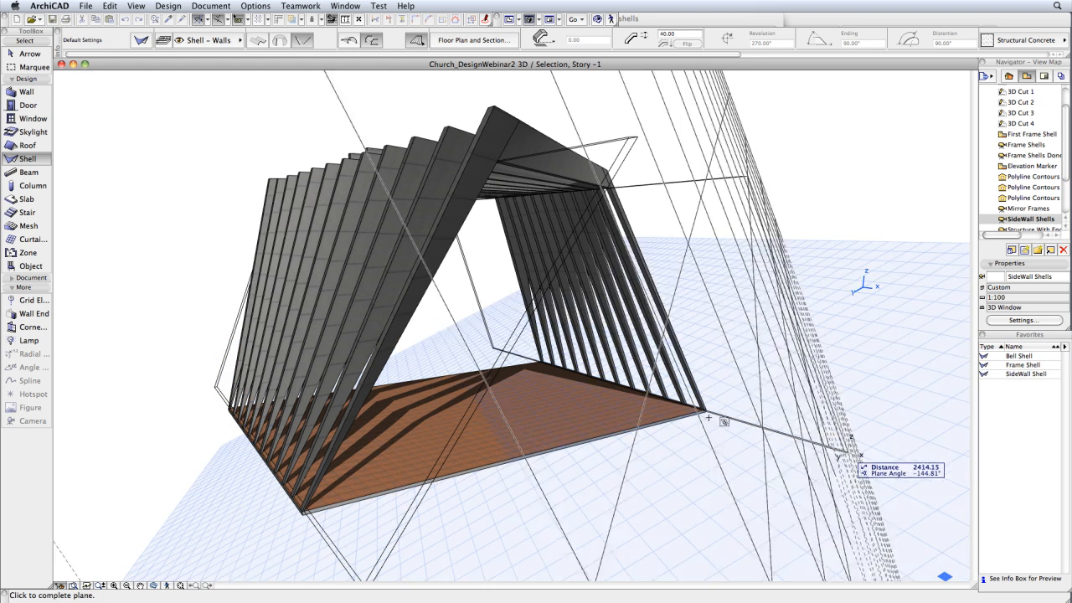
click(499, 345)
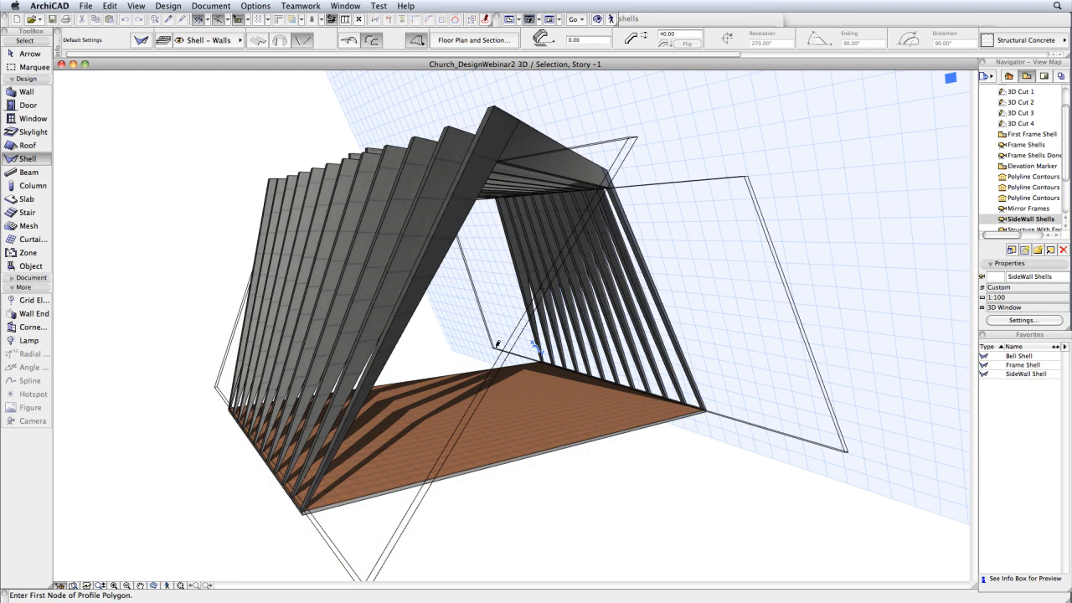
click(705, 409)
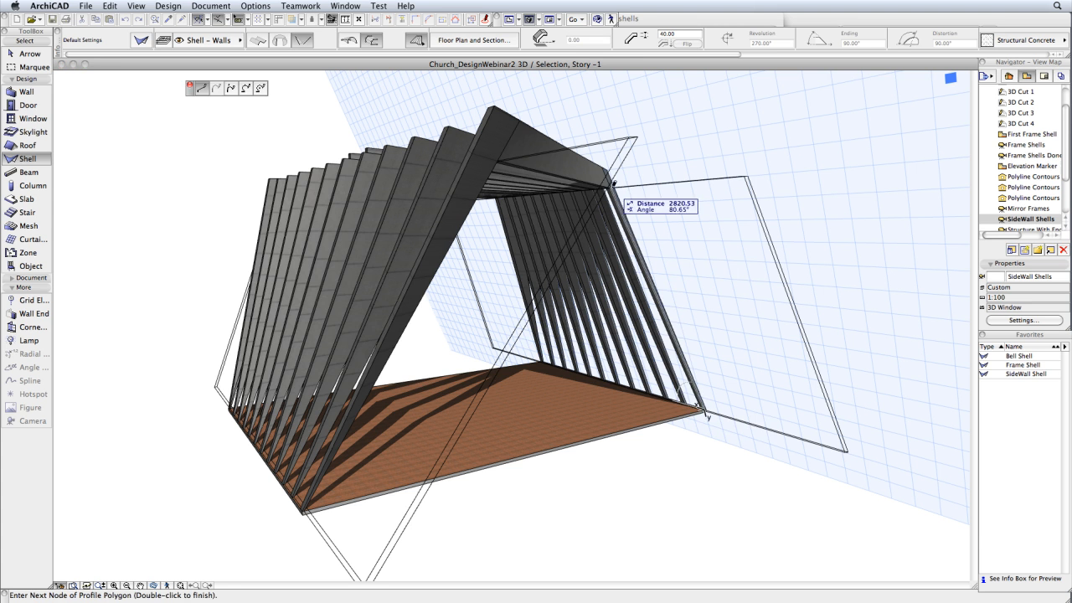
double_click(616, 186)
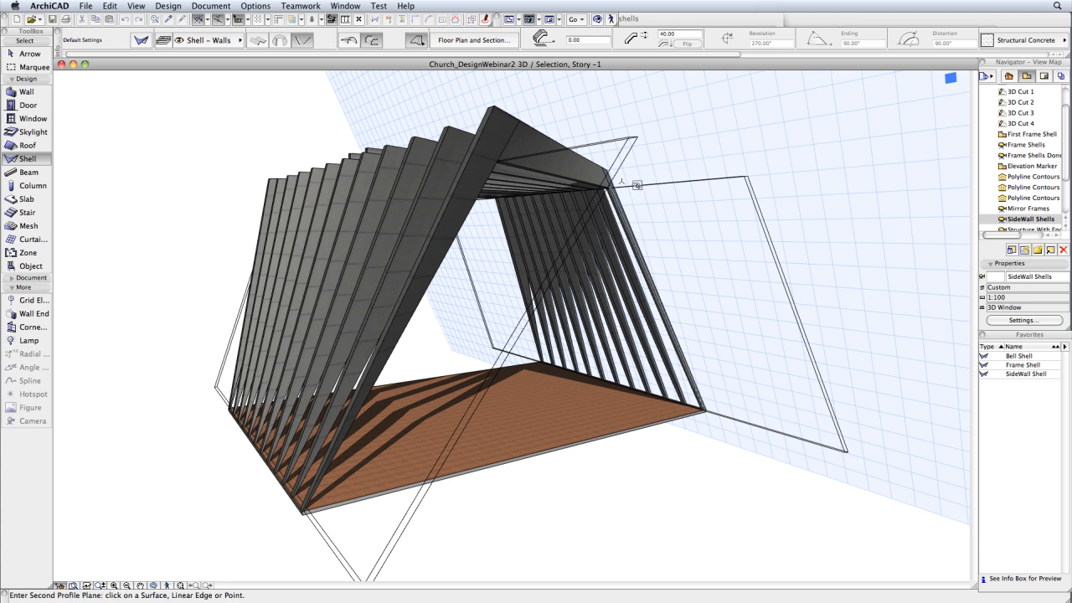
Step: Complete the ruled side wall shell with a second profile plane on the opposite outline and a profile along the near frame leg
click(637, 136)
middle_drag(391, 531, 390, 502)
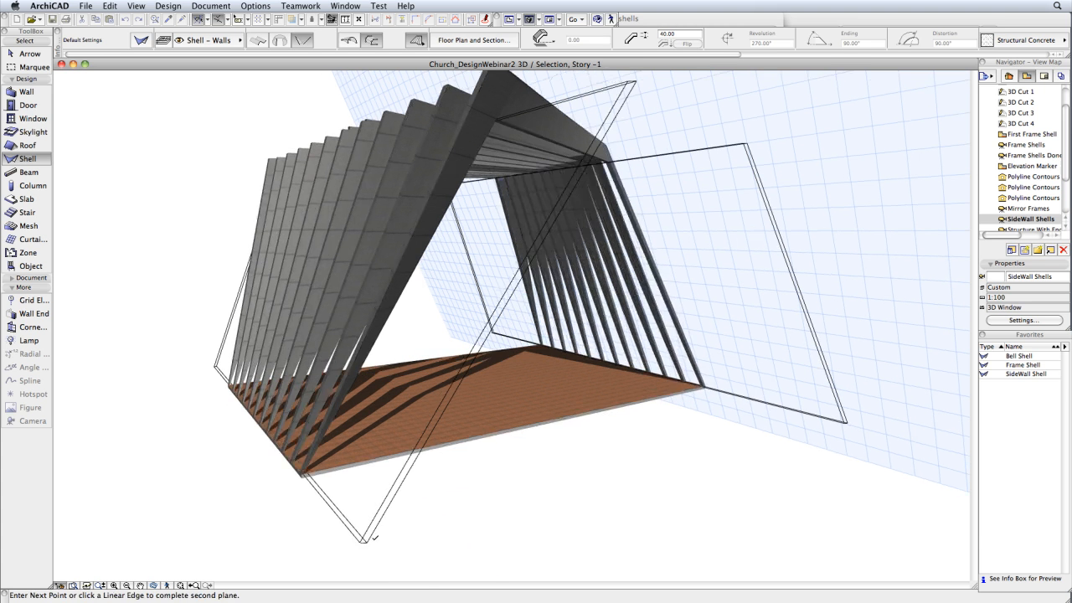
click(361, 538)
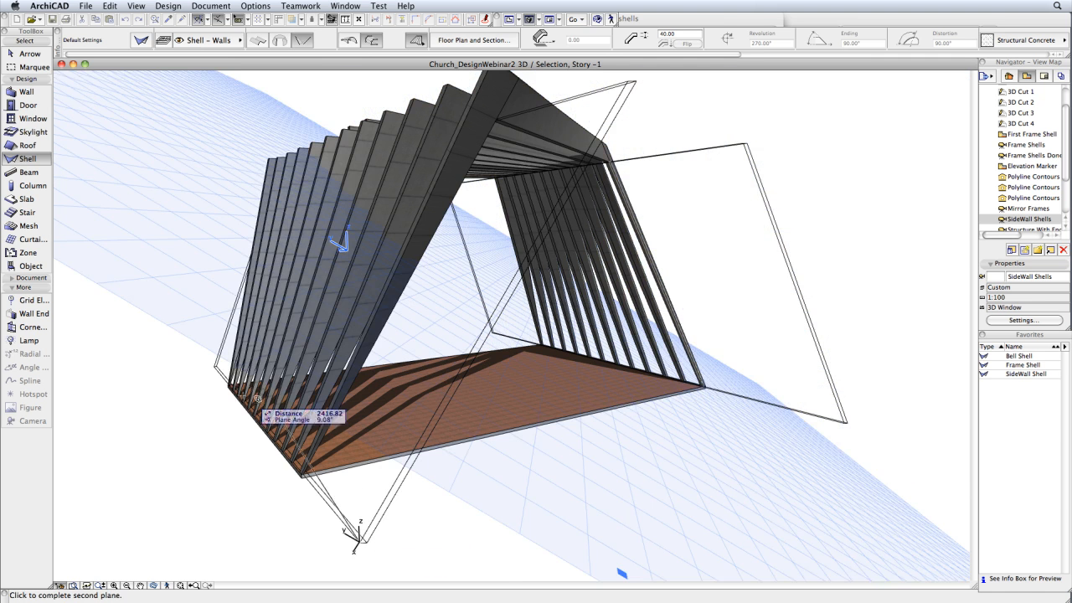
click(217, 363)
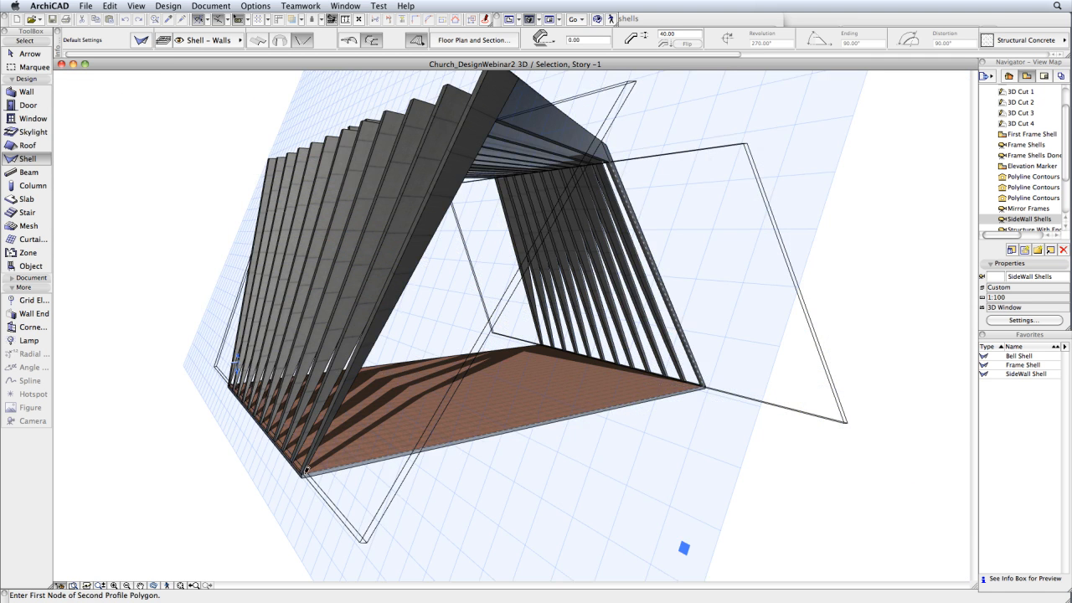
click(306, 471)
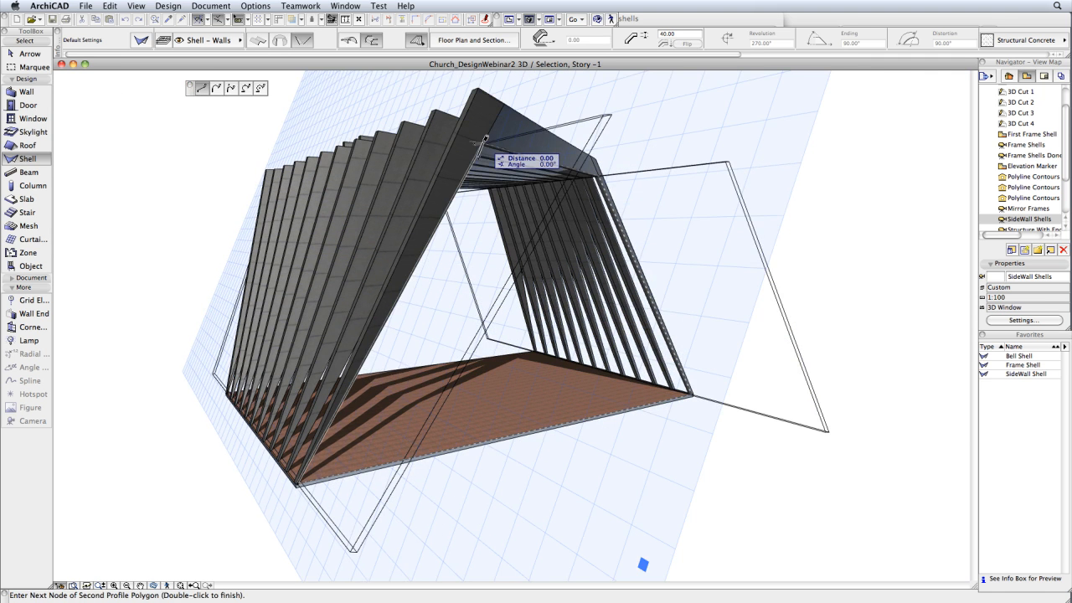
double_click(486, 139)
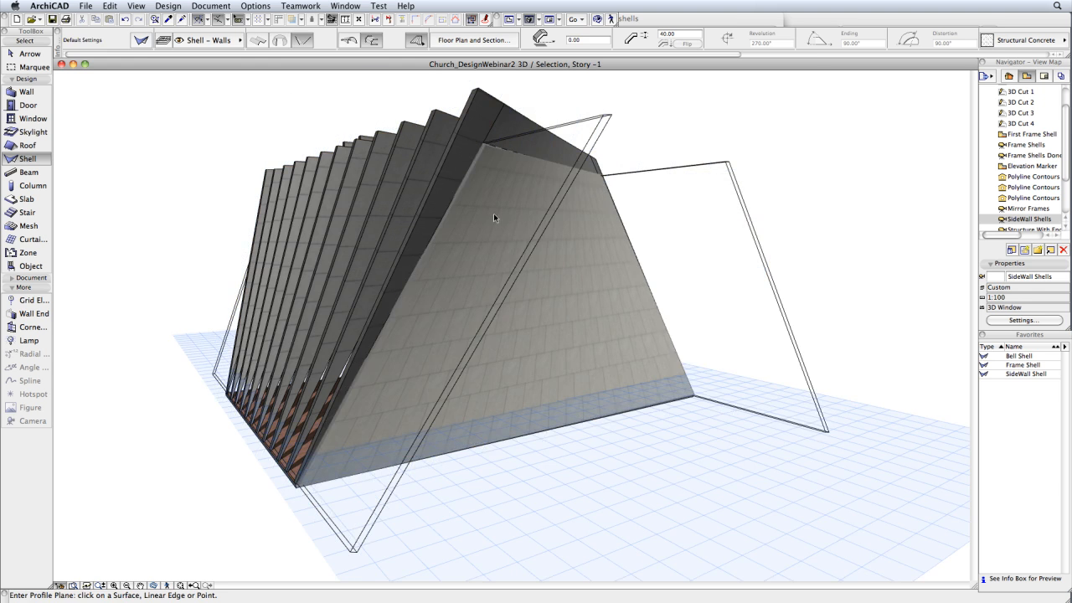
Step: Flip the new side wall shell to the other side of its reference surface and deselect it
click(492, 217)
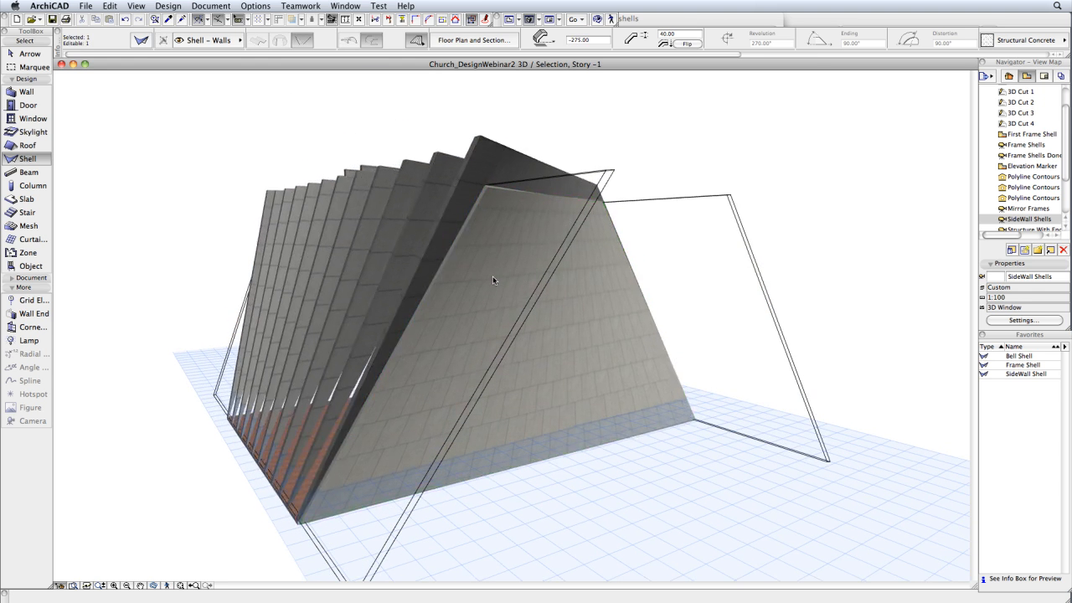
click(692, 42)
key(Escape)
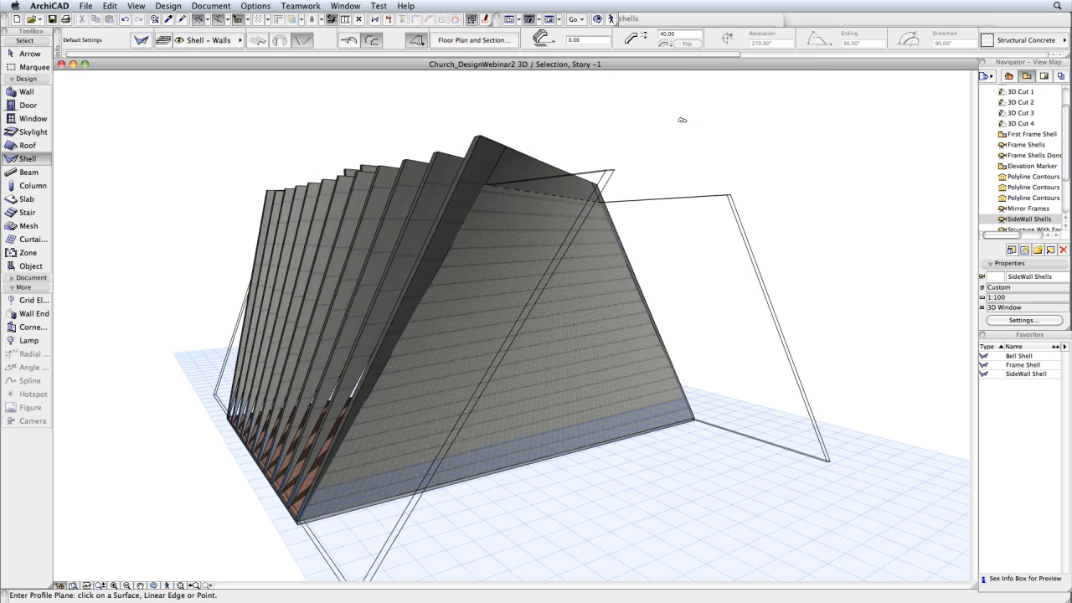
Step: Open the structure view with end walls and examine the enclosed frames and walls from several angles
scroll(542, 382, down, 1)
shift+middle_drag(640, 382, 424, 359)
shift+middle_drag(644, 366, 442, 345)
shift+middle_drag(522, 438, 584, 380)
scroll(1020, 191, down, 3)
click(1014, 191)
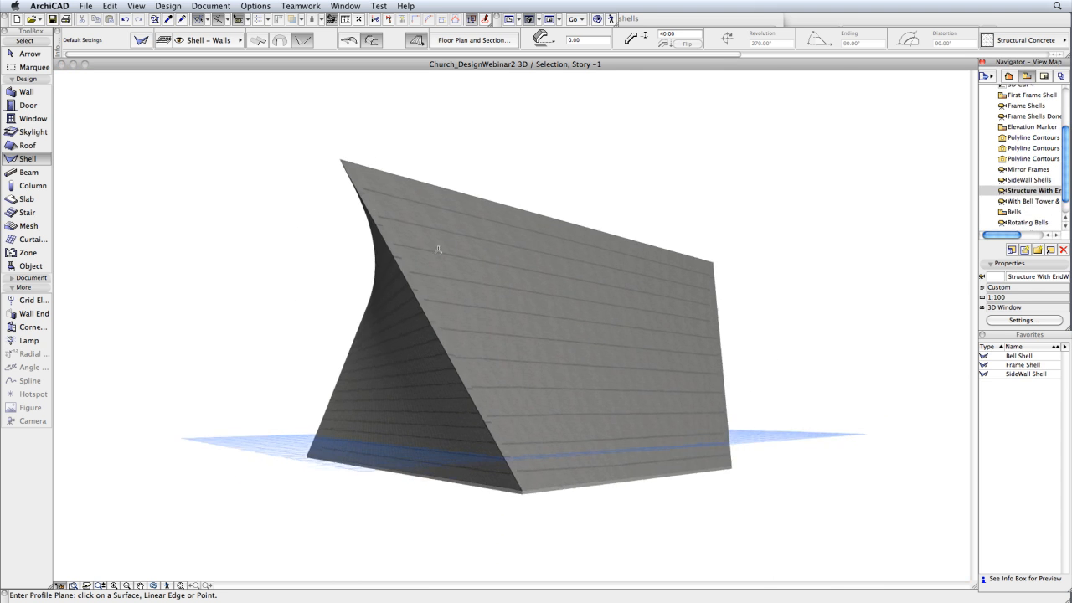
shift+middle_drag(333, 288, 567, 373)
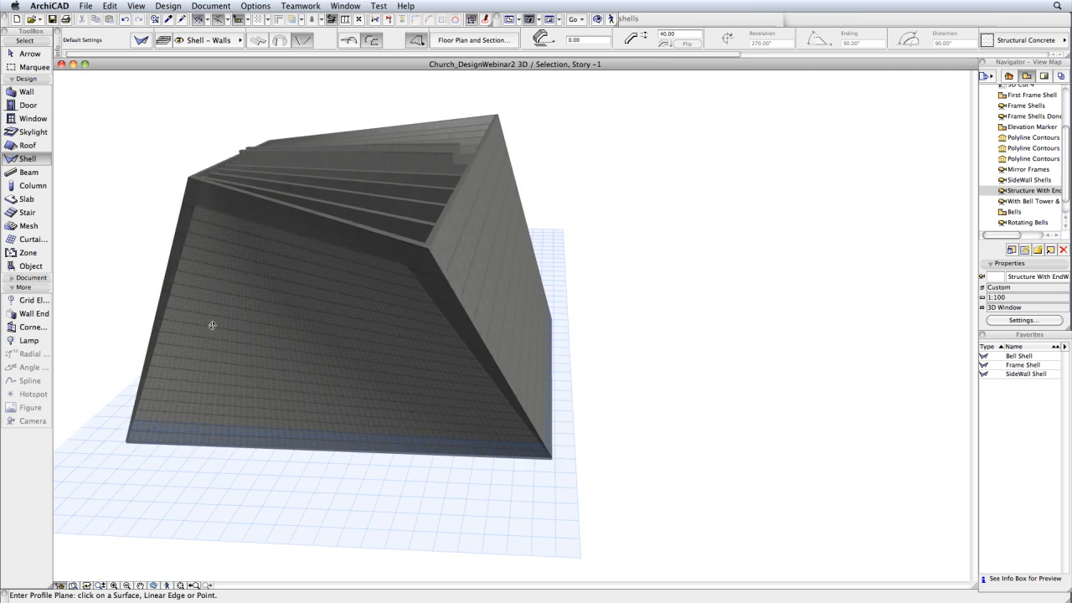
shift+middle_drag(126, 306, 574, 280)
Step: Open the With Bell Tower view and inspect the bell tower shell crossing the roof
scroll(574, 281, down, 3)
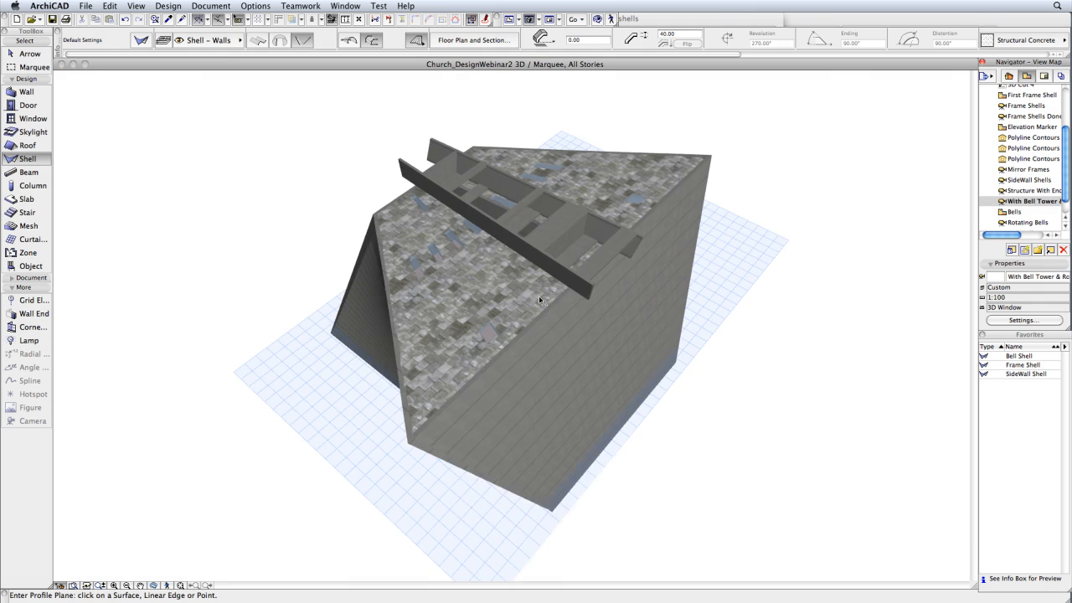
scroll(537, 296, up, 3)
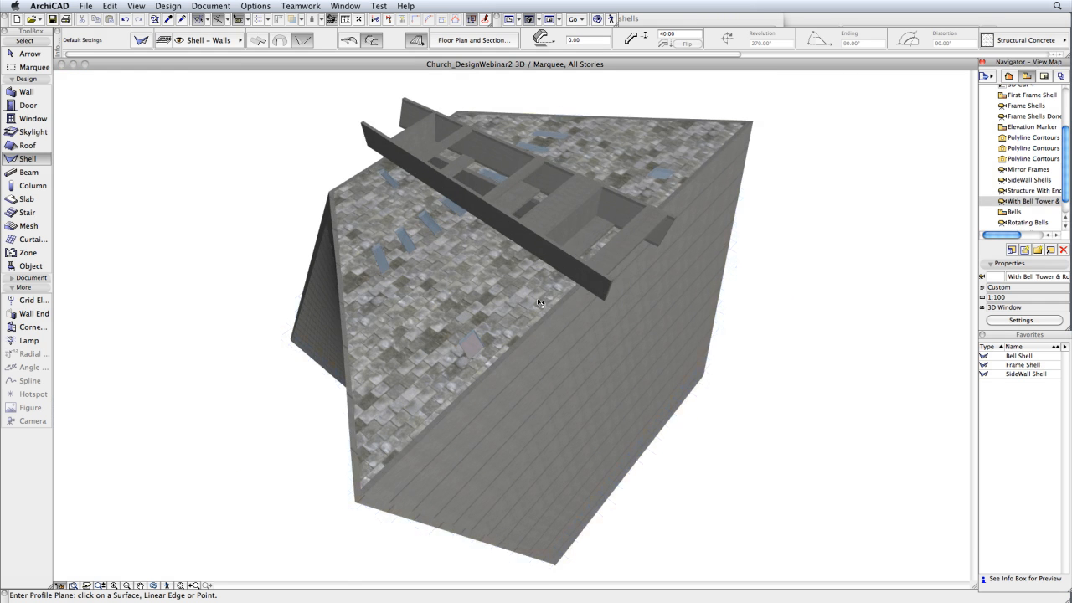
shift+click(547, 229)
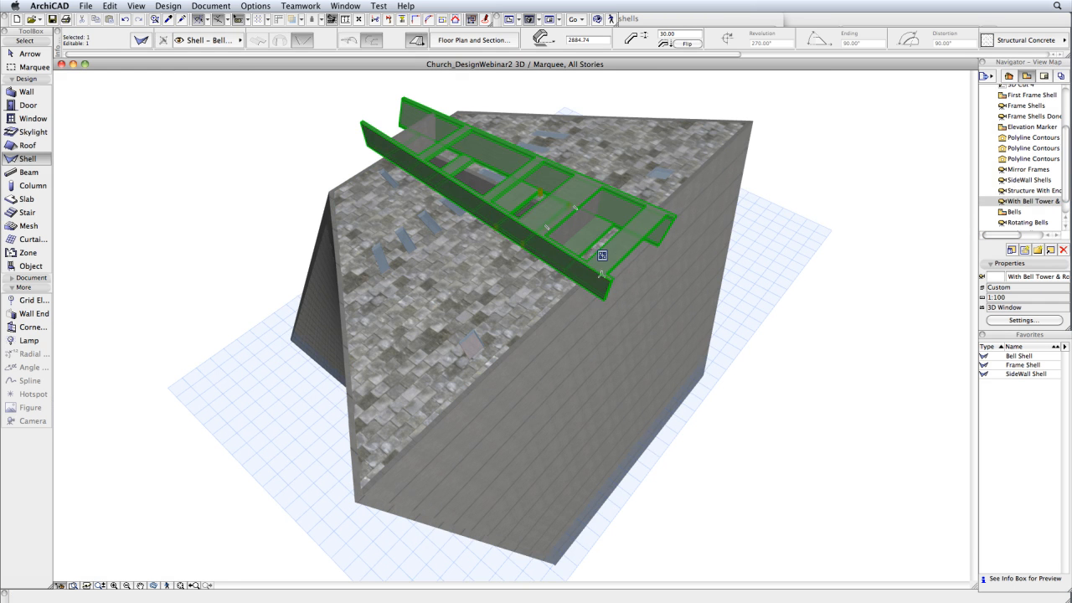
key(Escape)
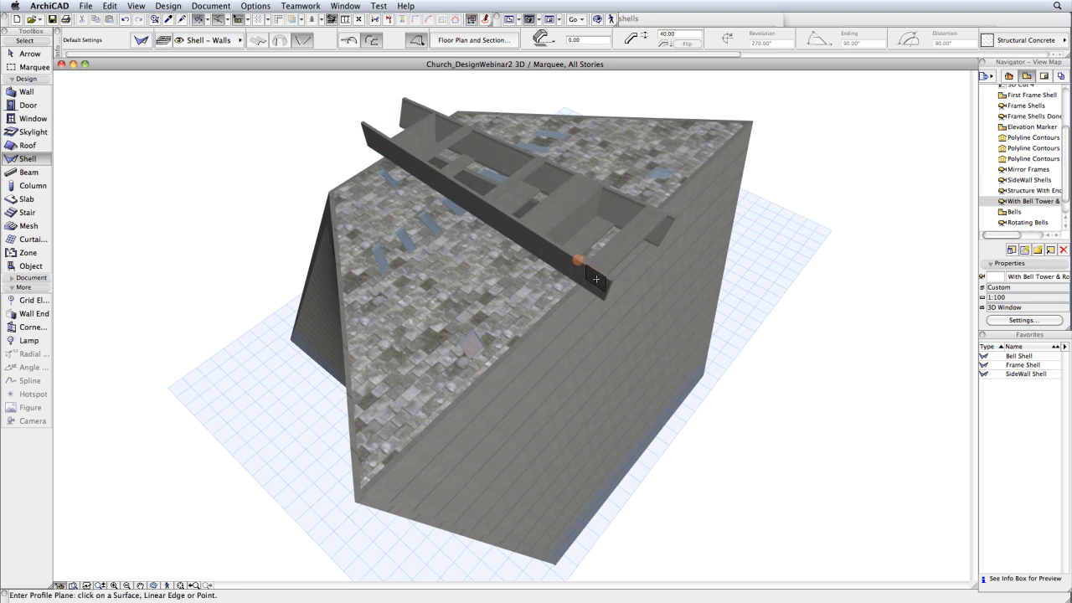
Step: Select the bell tower shell crossing the roof to inspect its extent, and deselect it
shift+click(593, 280)
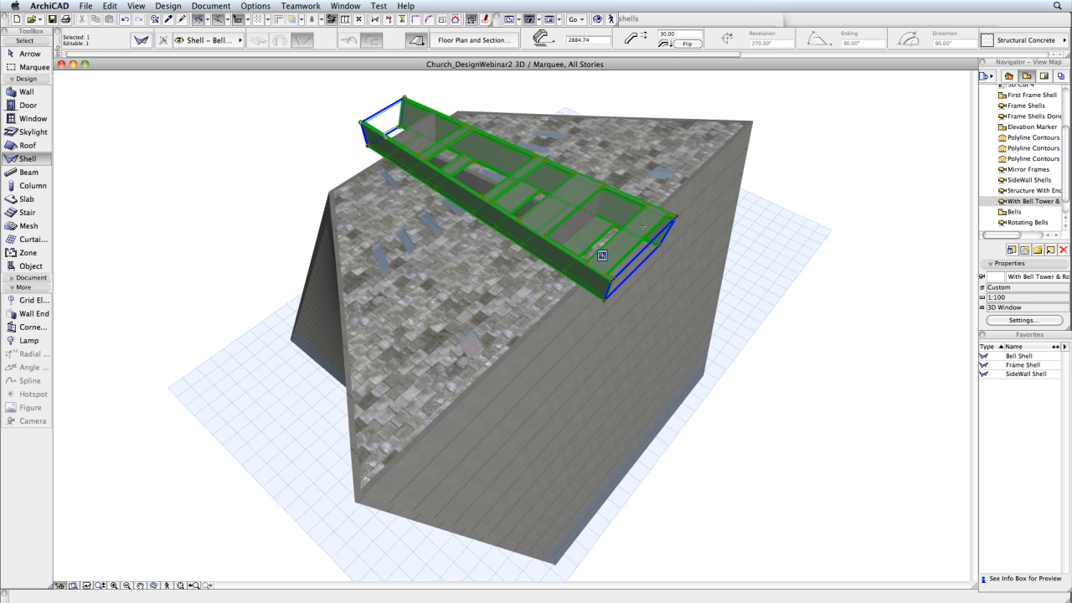
key(Escape)
Step: Open the Bells plan view and set the Shell tool to the Bell Shell favorite with revolved geometry
double_click(1011, 213)
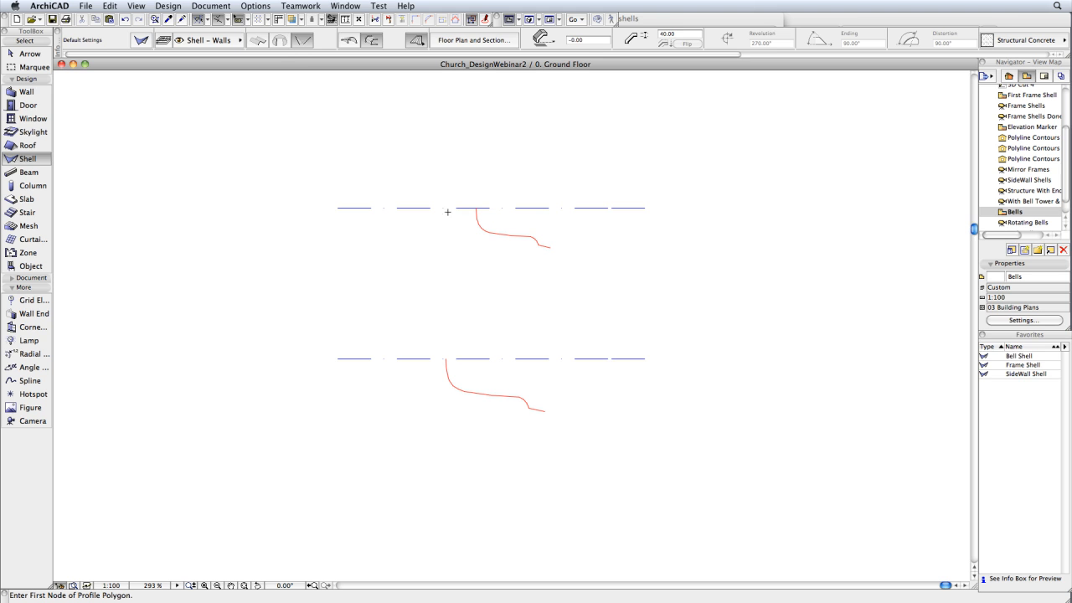
double_click(1035, 357)
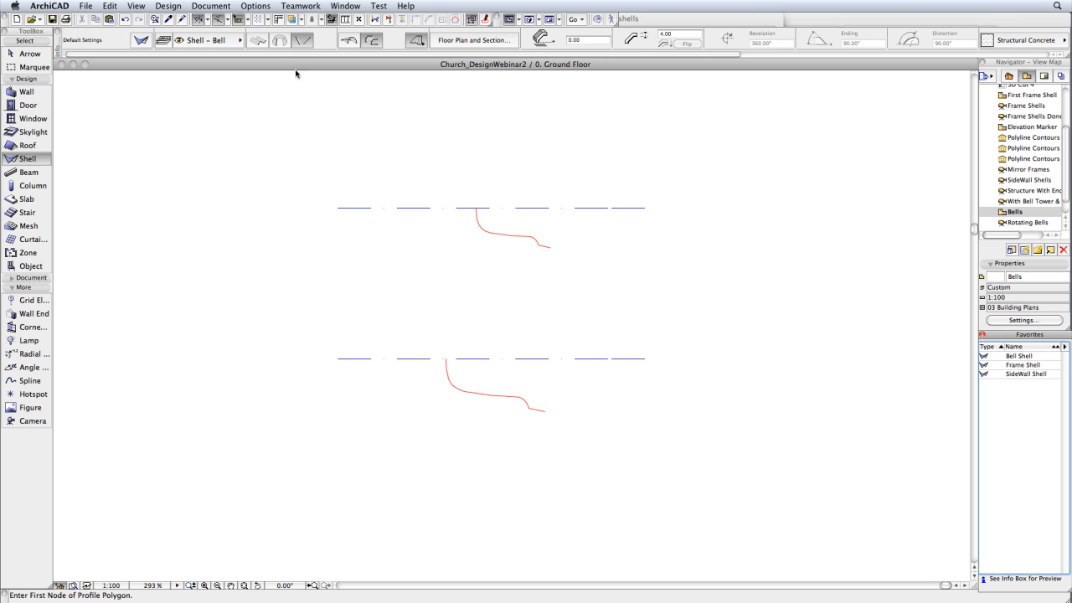
click(282, 42)
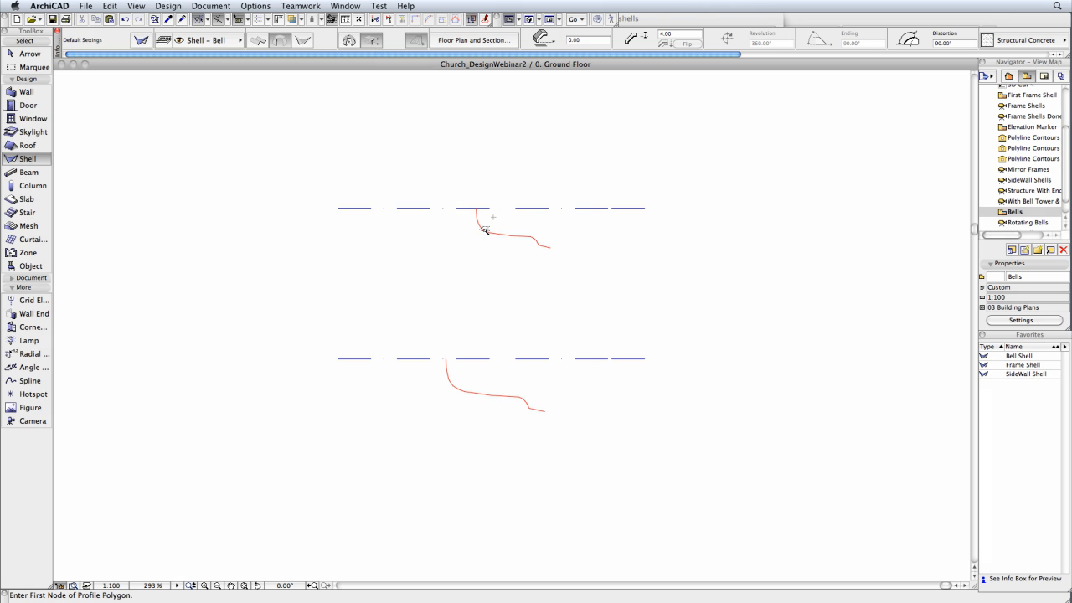
Step: Create the small bell by revolving the upper profile line 360° about its dashed axis
click(484, 229)
click(442, 207)
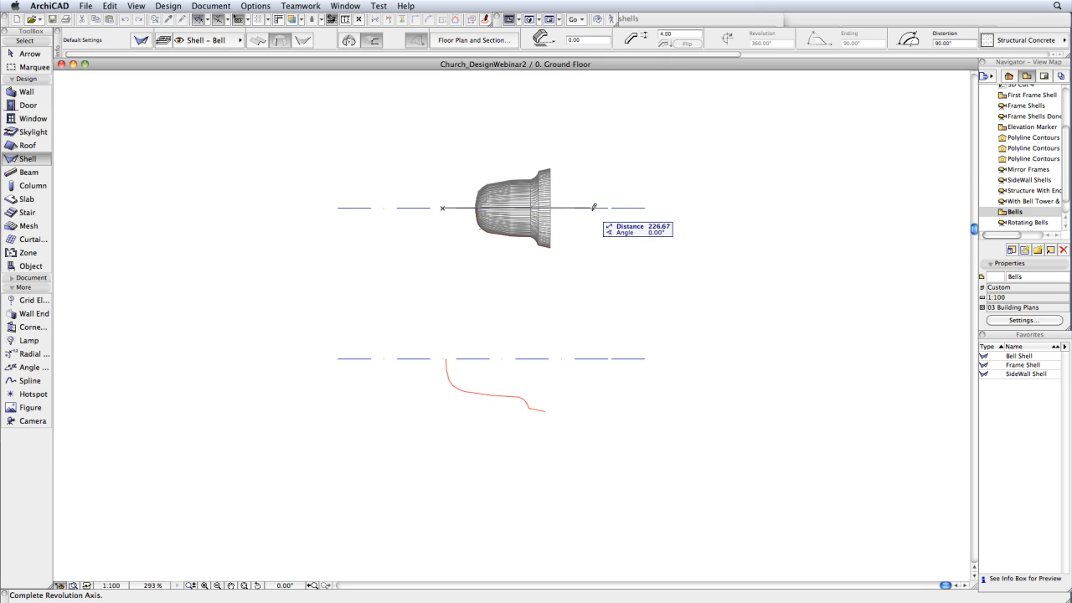
click(594, 206)
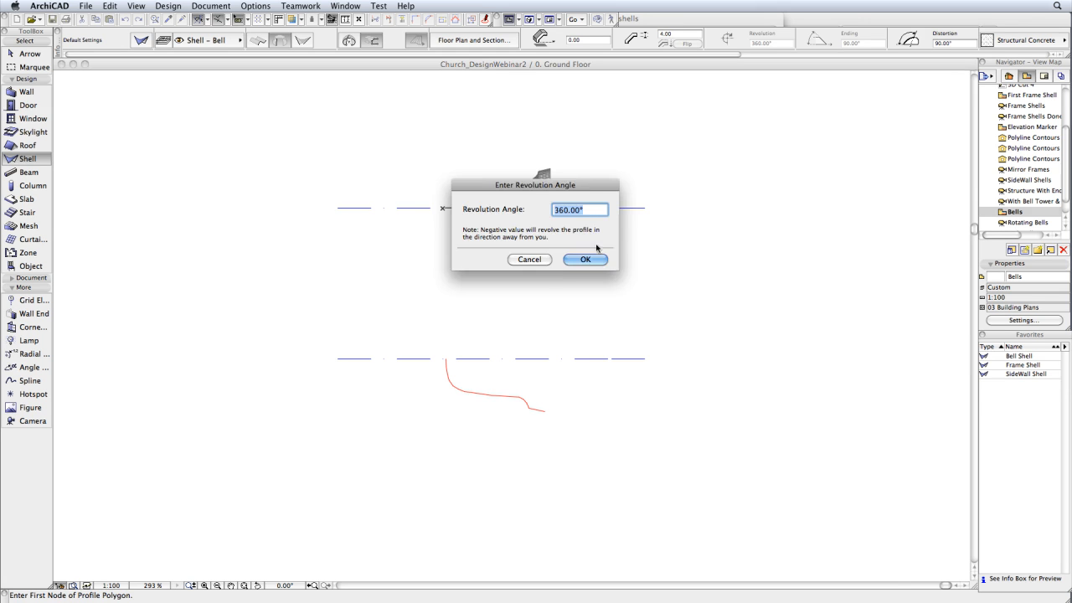
click(783, 245)
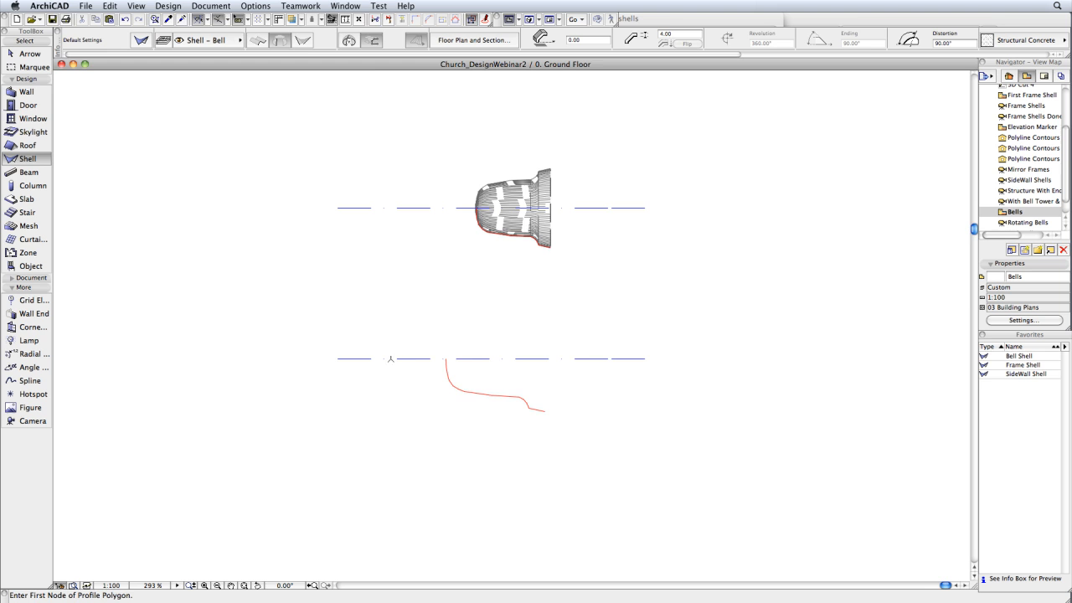
Step: Create the large bell by revolving the lower profile line 360° about its own dashed axis
click(445, 362)
click(406, 358)
click(587, 360)
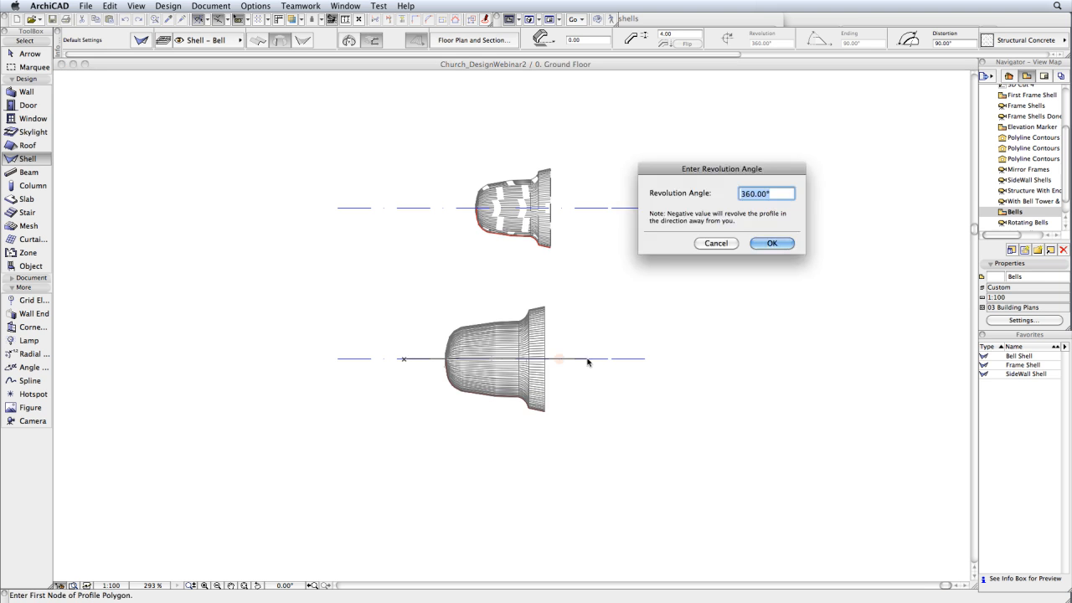
key(Return)
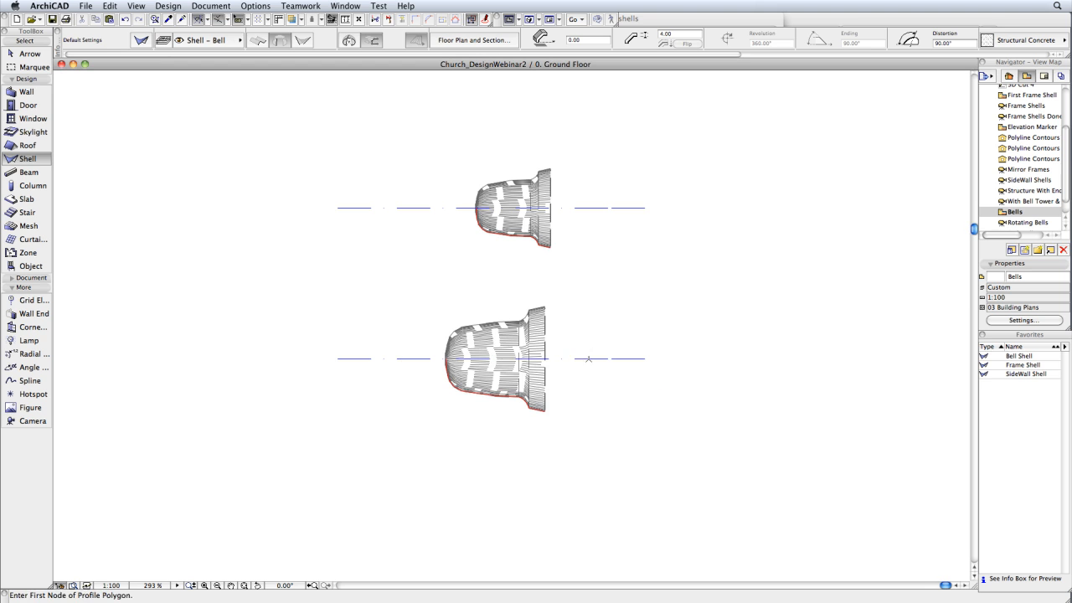
Step: Mirror a copy of the small bell shell across the large bell's axis and deselect it
shift+click(541, 227)
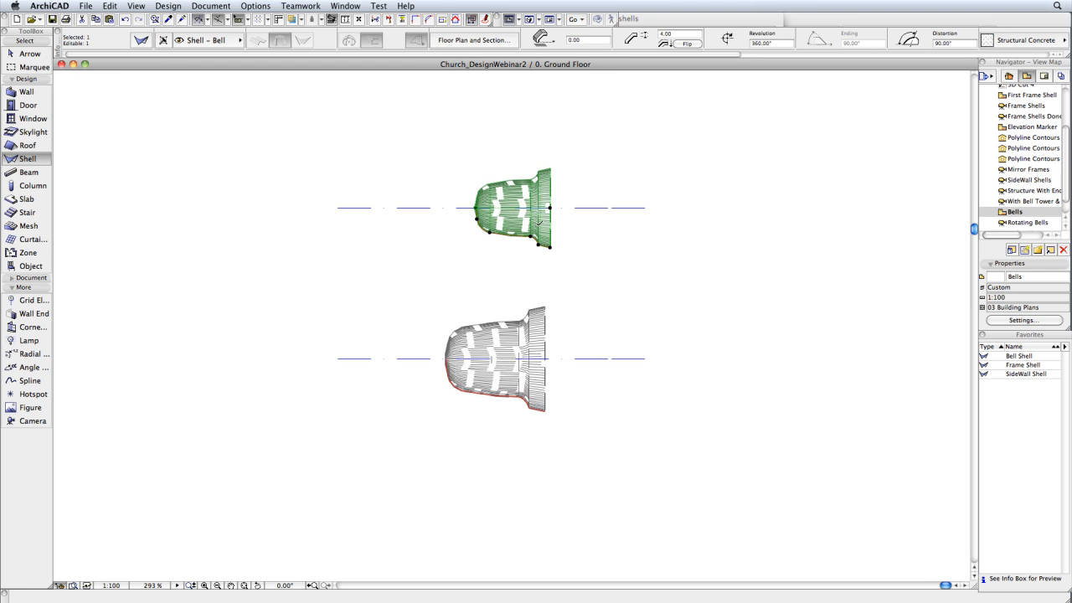
right_click(590, 221)
mouse_move(630, 308)
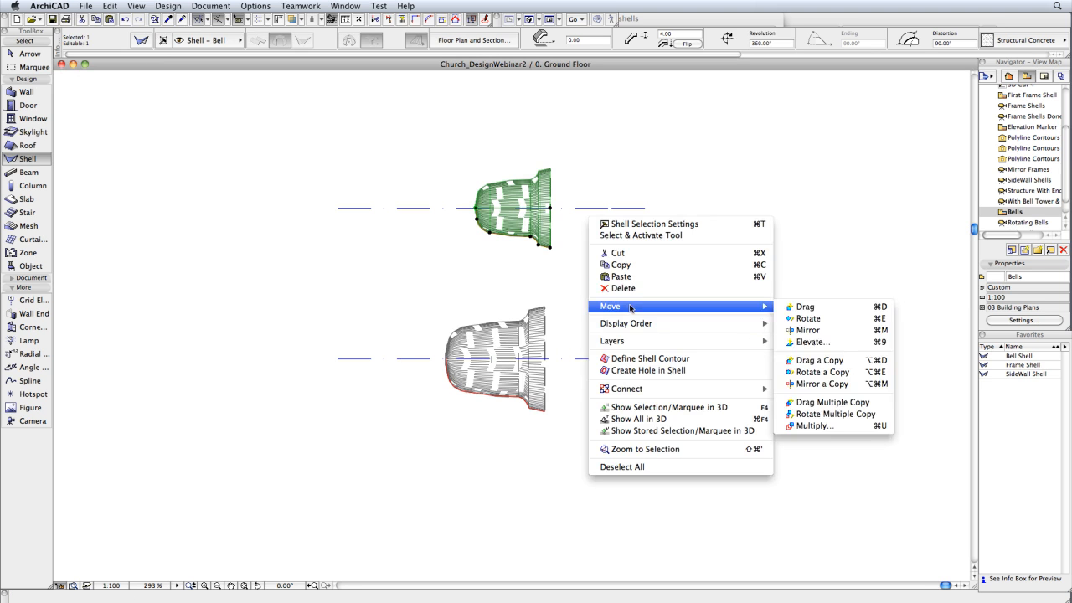
click(820, 385)
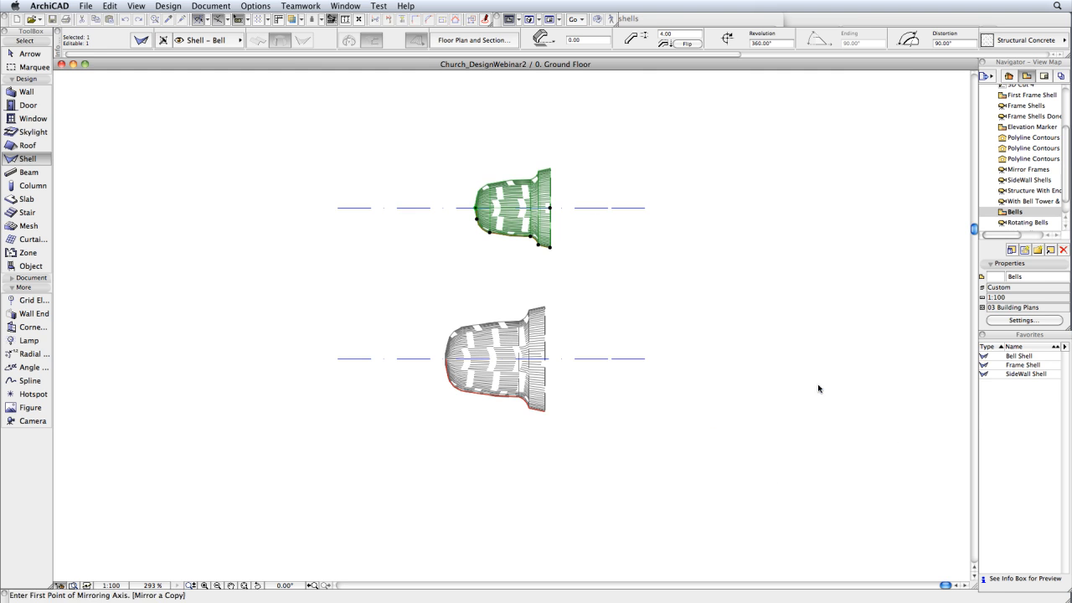
click(634, 358)
click(591, 358)
key(Escape)
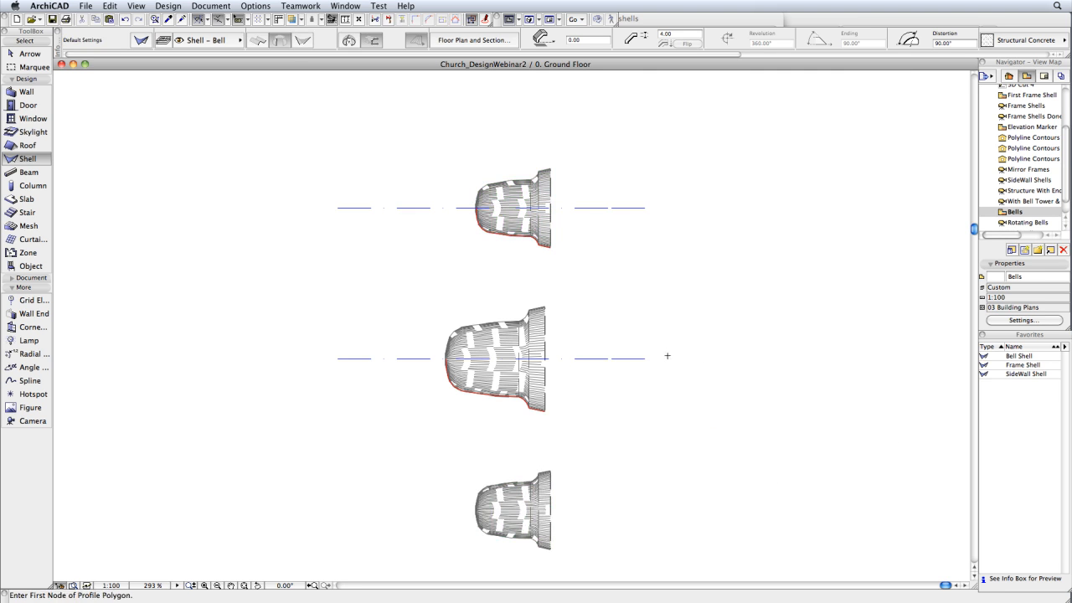
Step: In the Rotating Bells view, select all three bells and rotate them upright, about 90°, around the line through their rim centres
double_click(1026, 223)
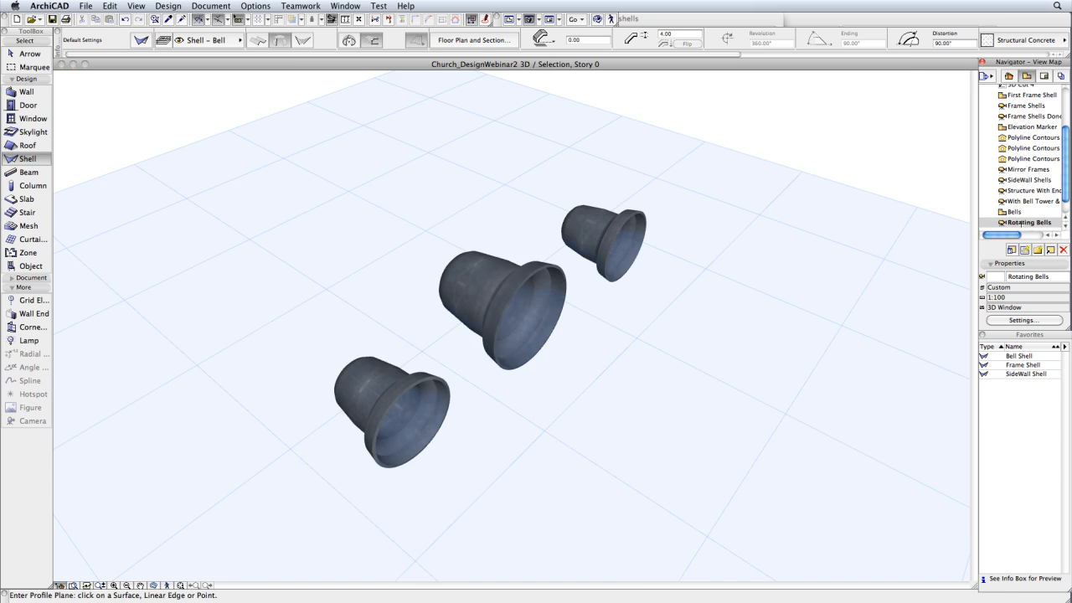
click(406, 397)
shift+click(503, 308)
shift+click(575, 301)
click(534, 317)
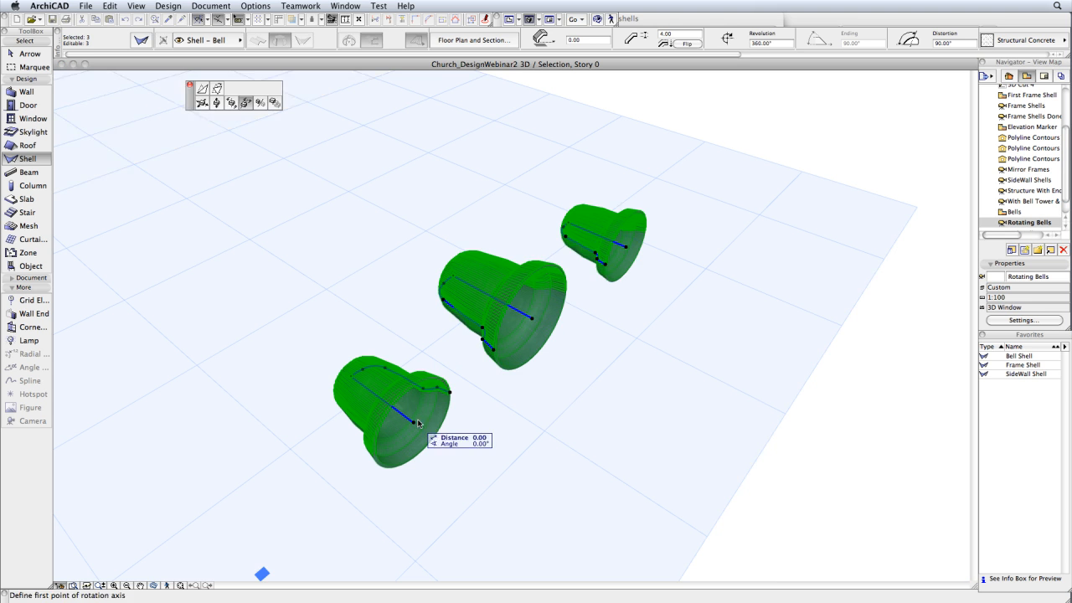
click(415, 421)
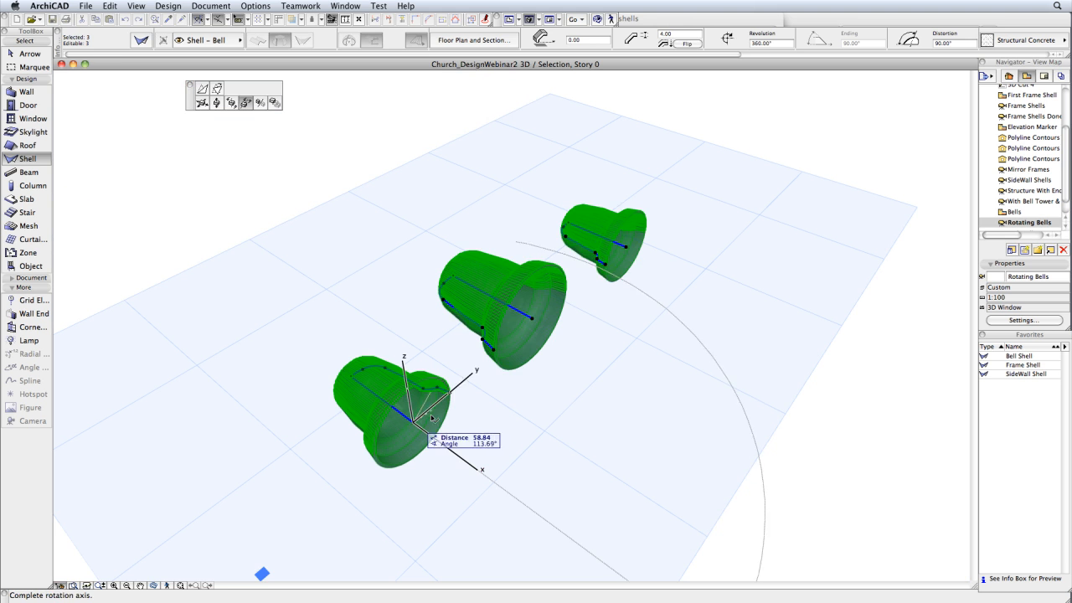
click(627, 248)
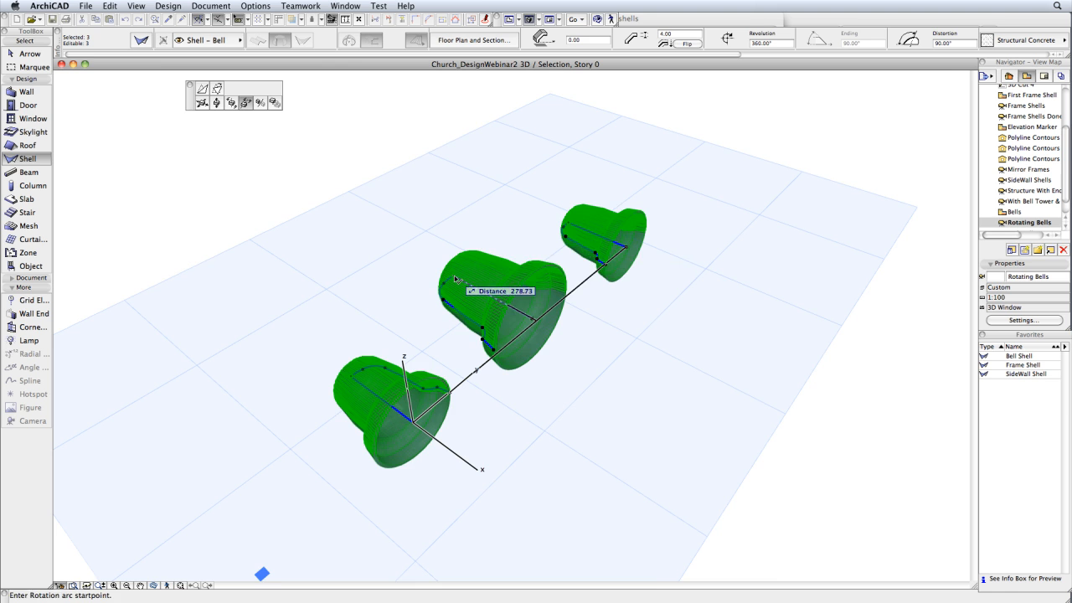
click(456, 279)
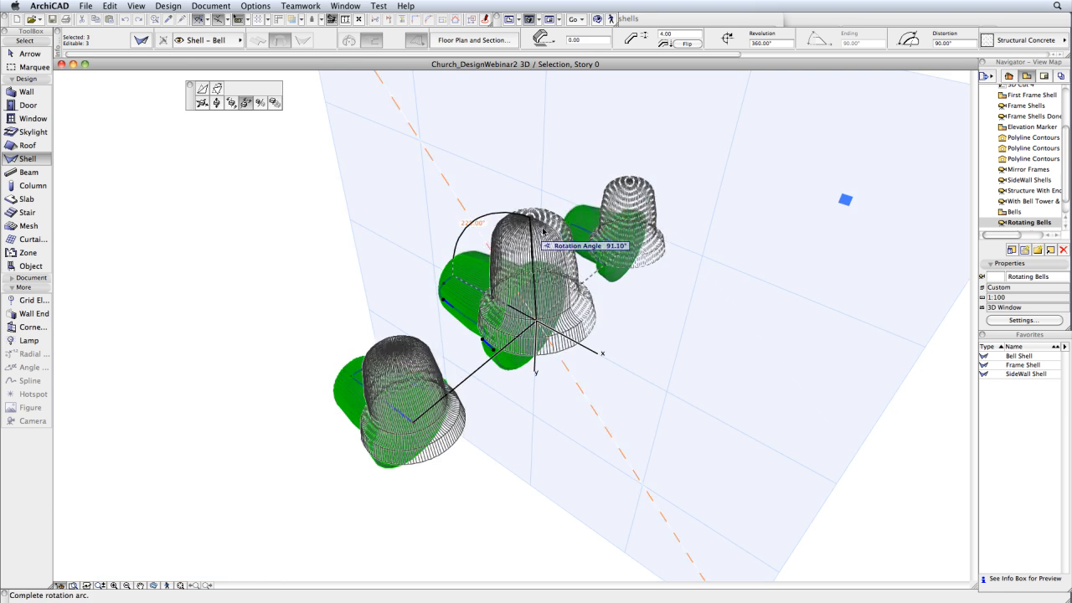
click(543, 225)
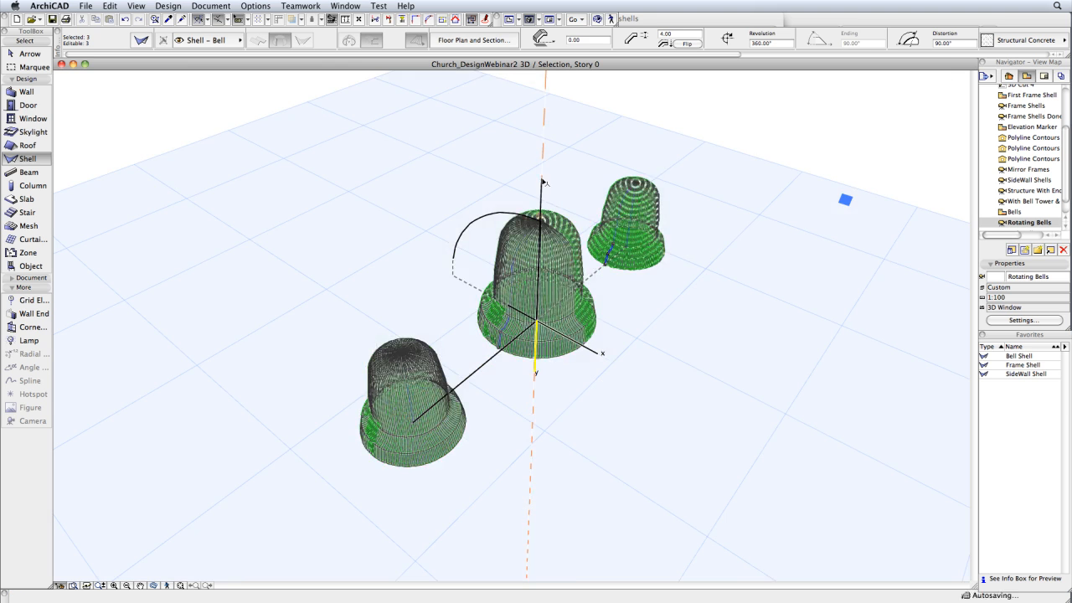
key(Escape)
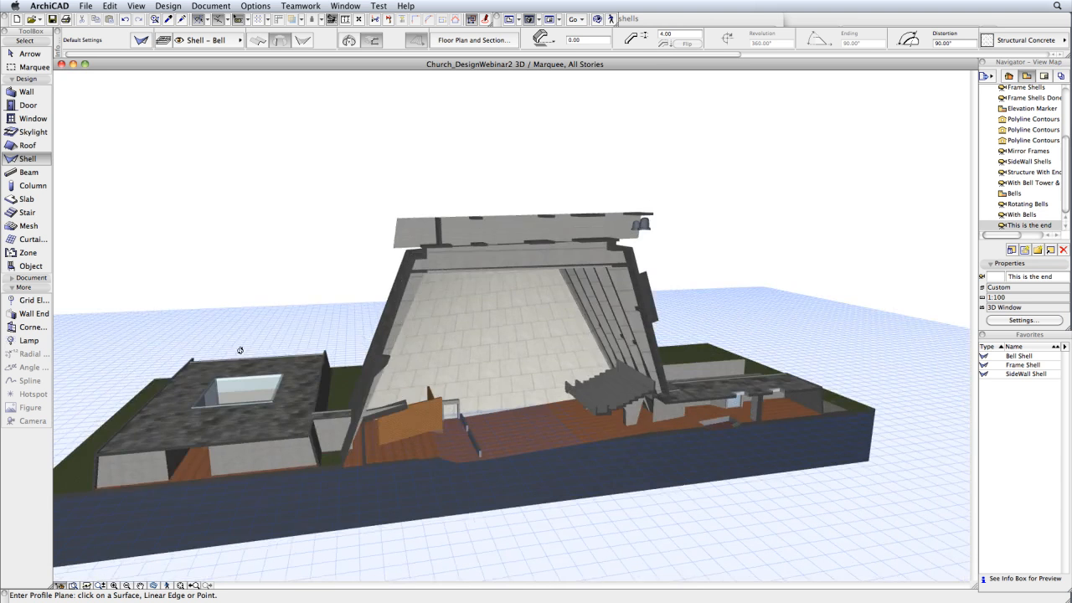
Step: Examine the finished church section in the This is the end view from the front, side and back
drag(240, 351, 569, 343)
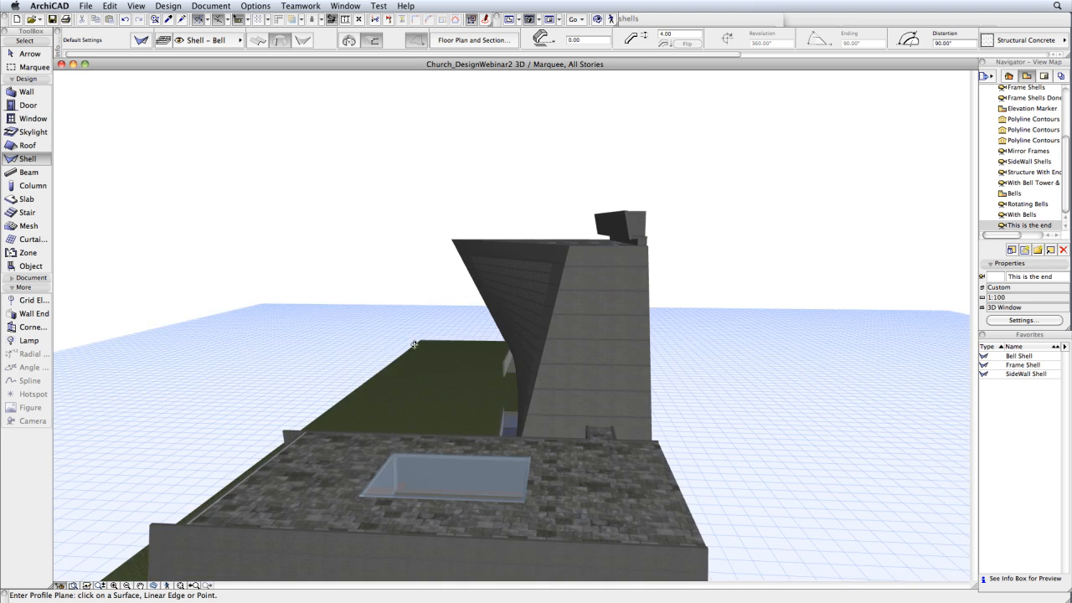
drag(313, 361, 609, 389)
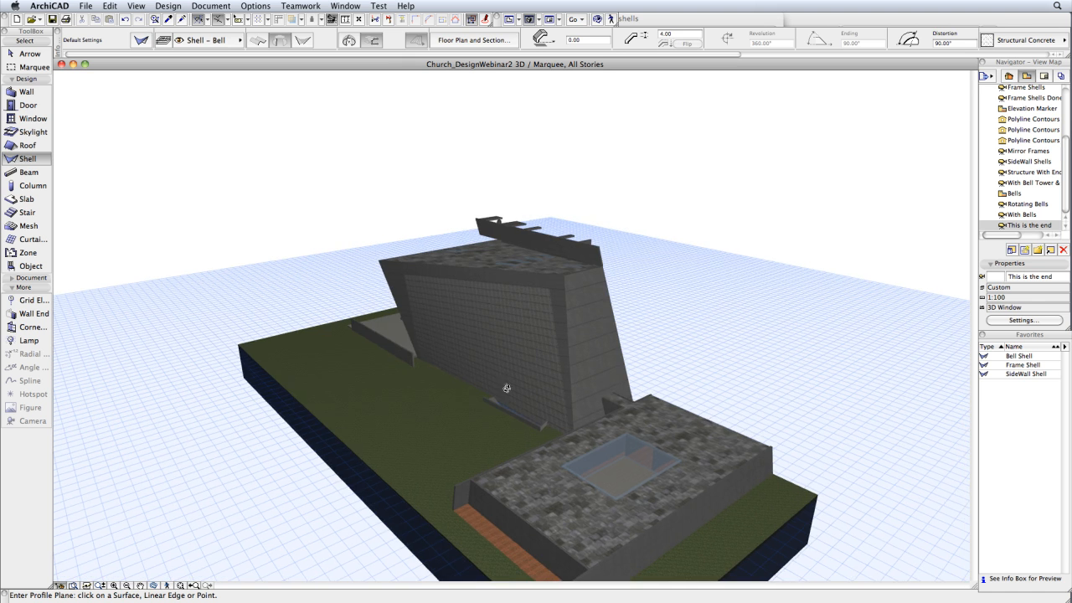
drag(447, 395, 574, 363)
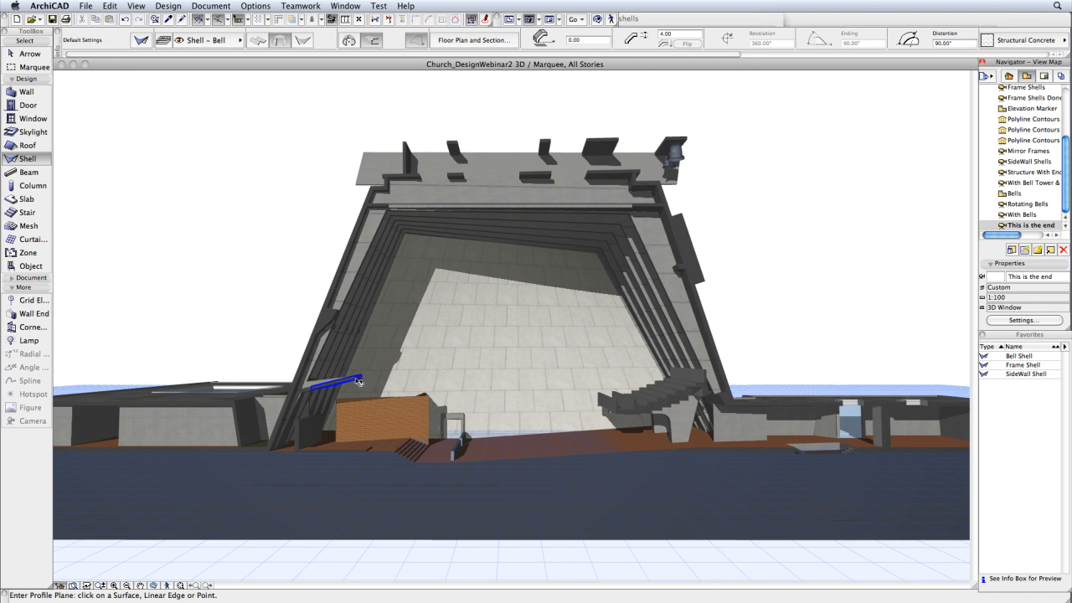
Step: Select the sloping altar beam above the brick wall, review the complex profiles offered for it, and deselect it
click(356, 381)
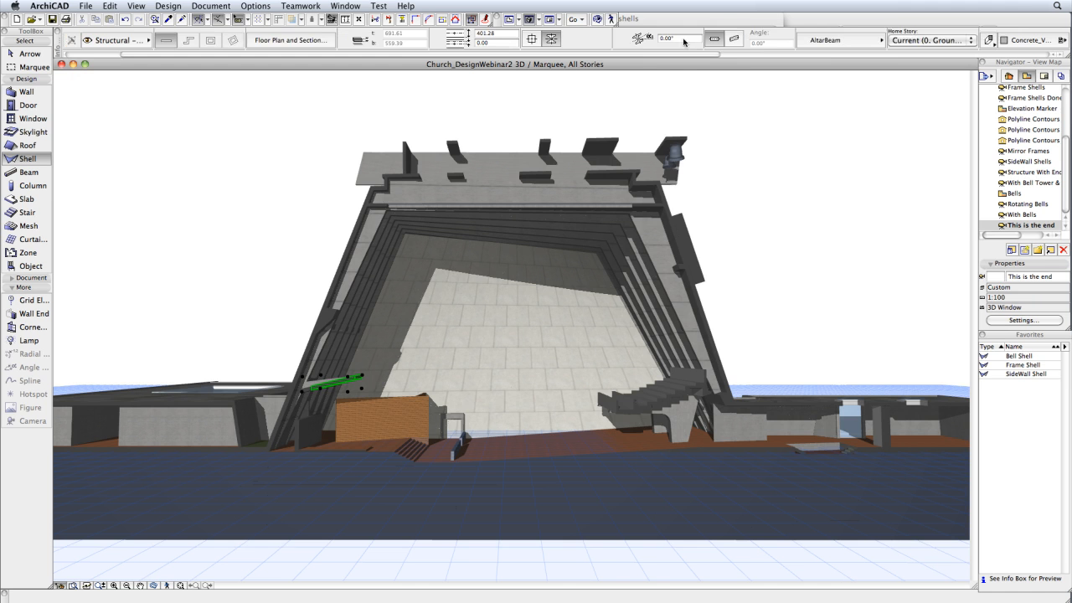
click(831, 41)
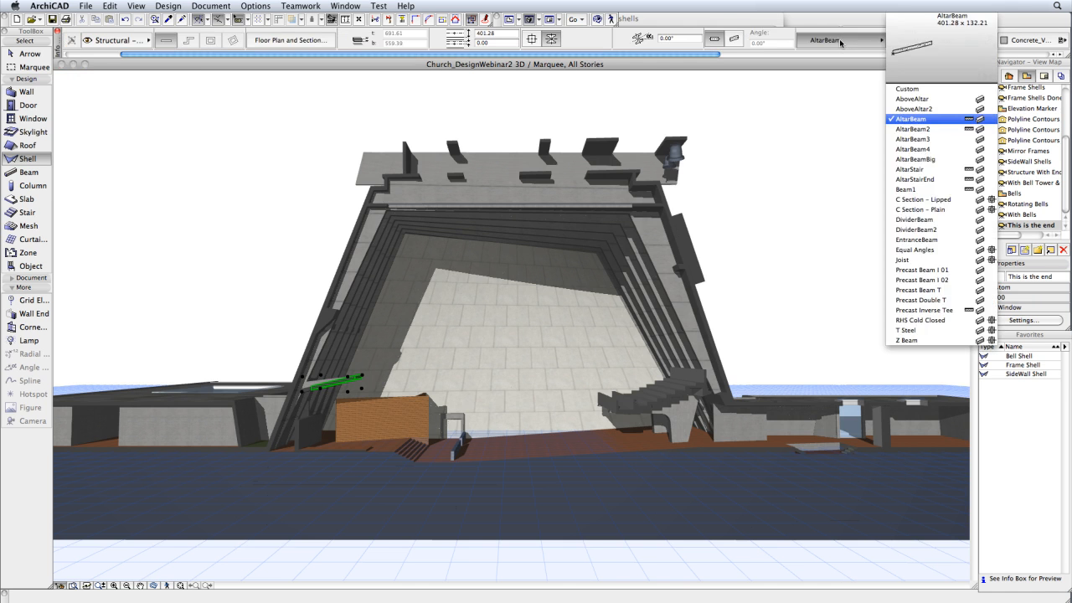
click(838, 42)
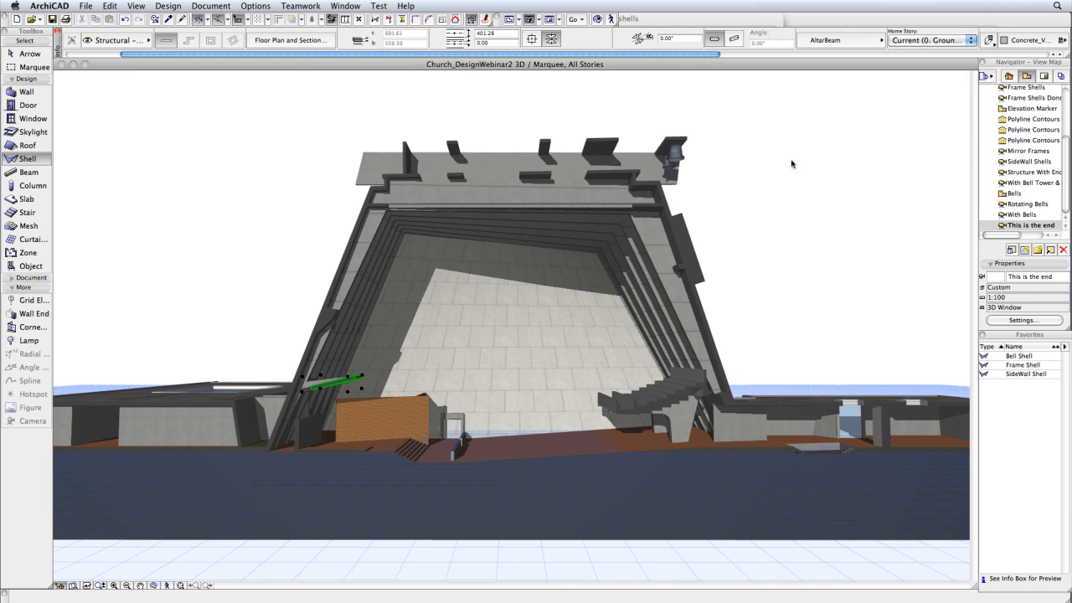
key(Escape)
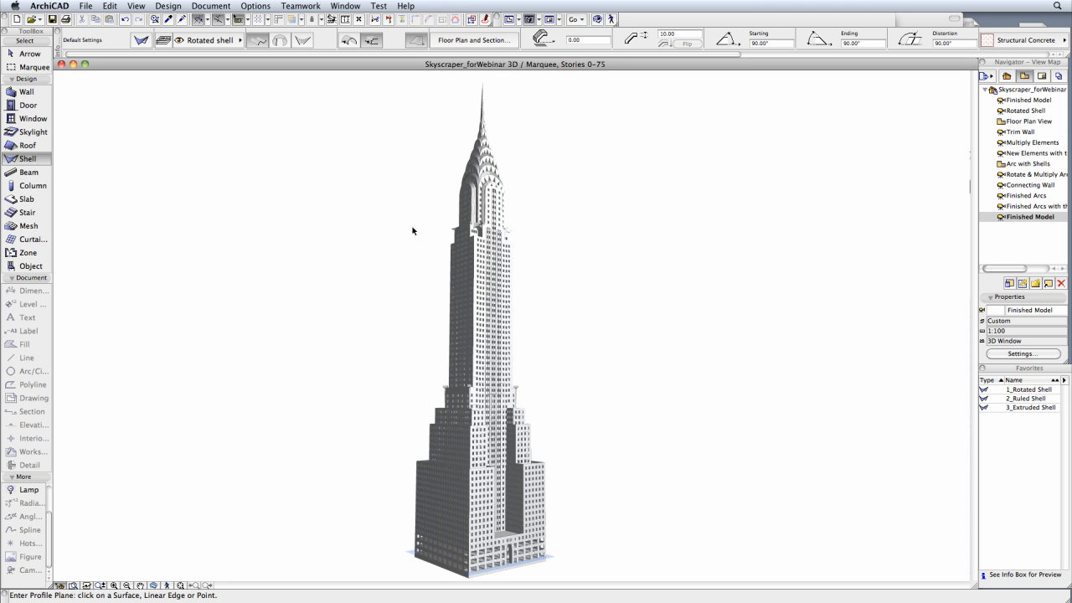
Step: Examine the finished skyscraper model, looking closely at its curved crown from above
shift+middle_drag(412, 230, 509, 239)
scroll(494, 257, up, 8)
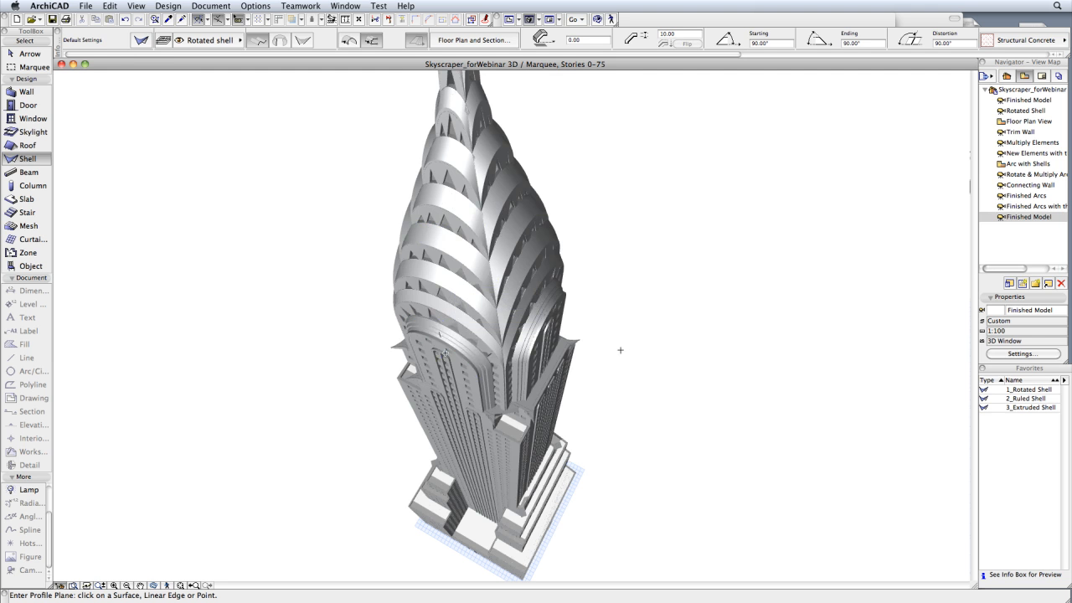
Step: Open the Rotated Shell view and set the Shell tool to the 1_Rotated Shell favorite with revolved geometry and the detailed construction method
double_click(1012, 110)
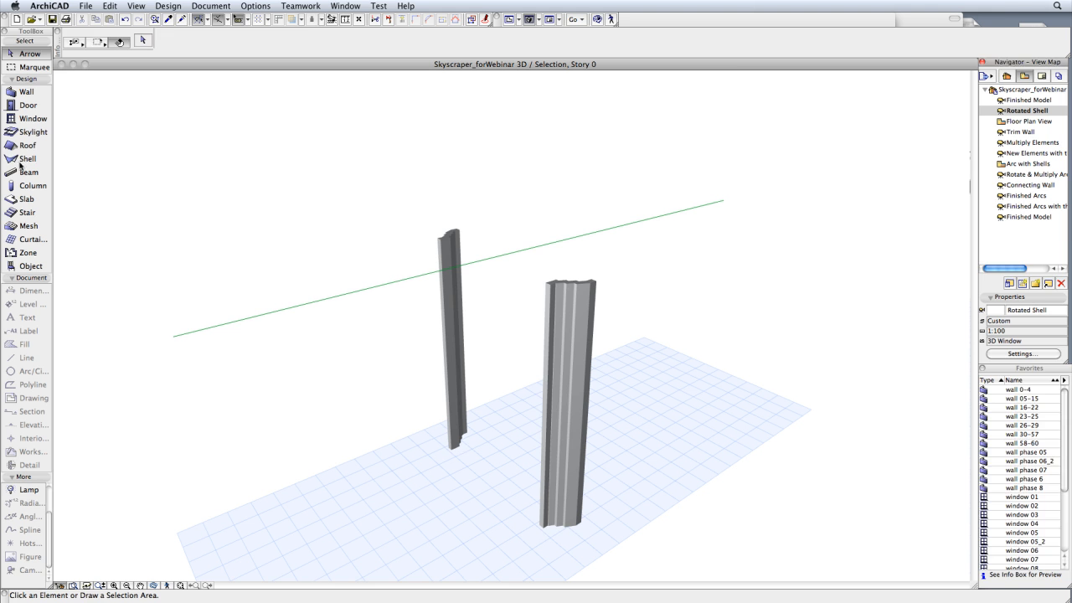
click(26, 159)
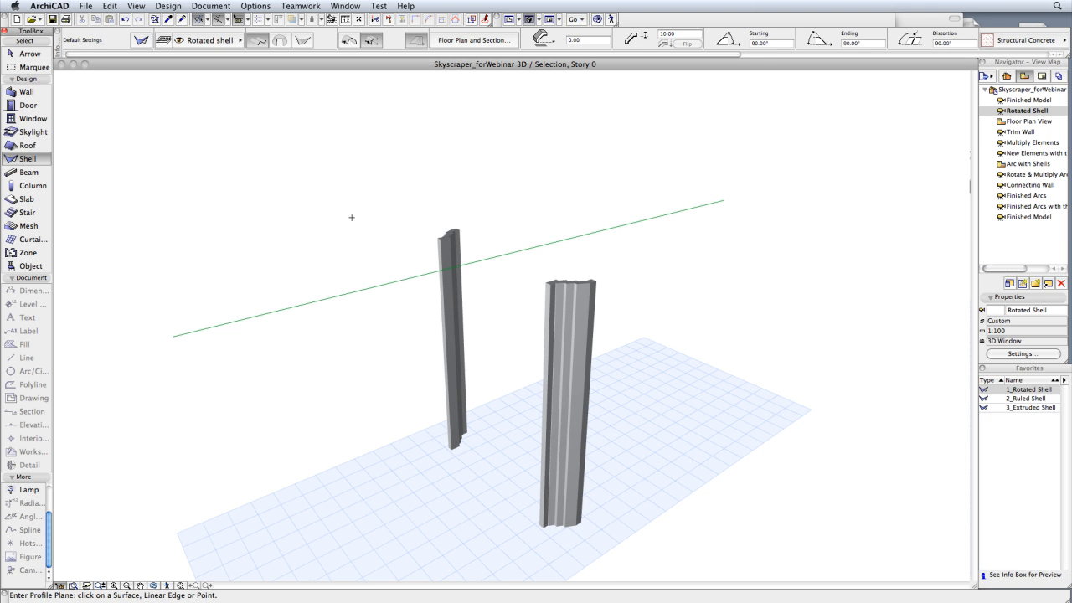
double_click(1037, 390)
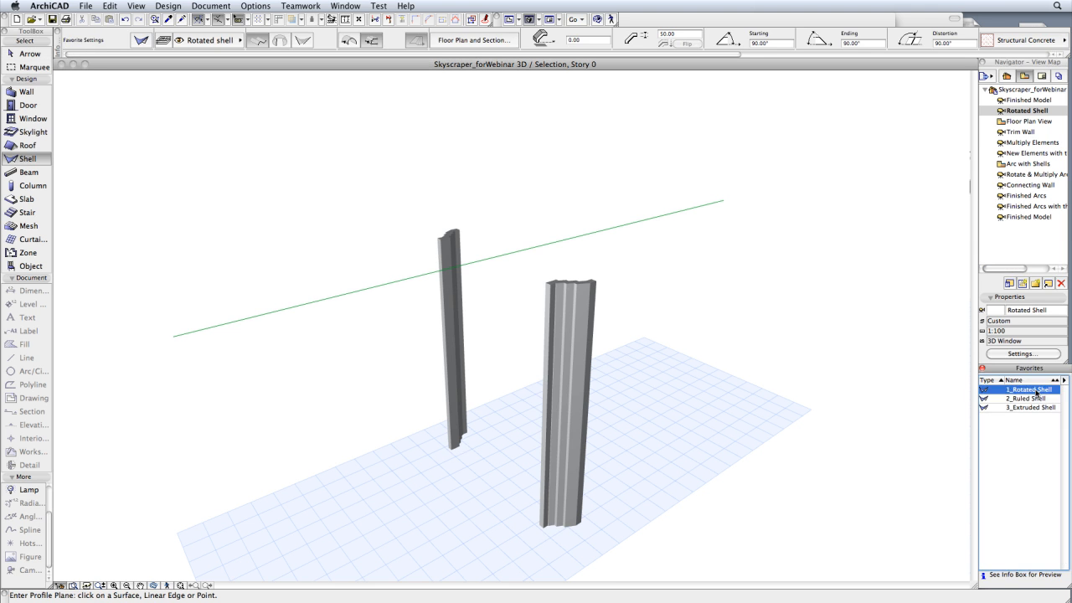
double_click(1034, 392)
click(281, 41)
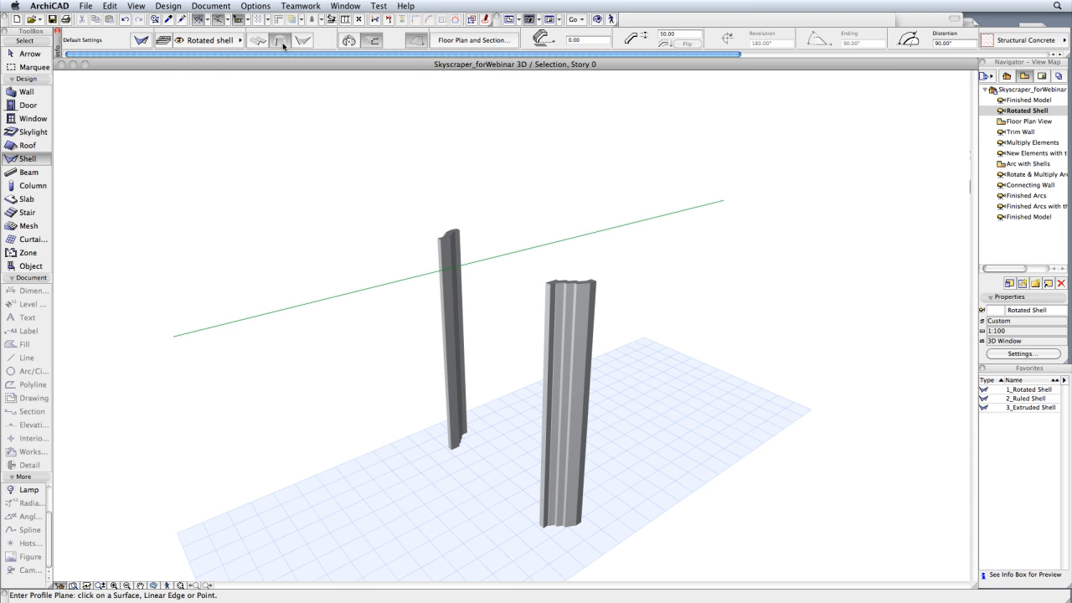
click(376, 45)
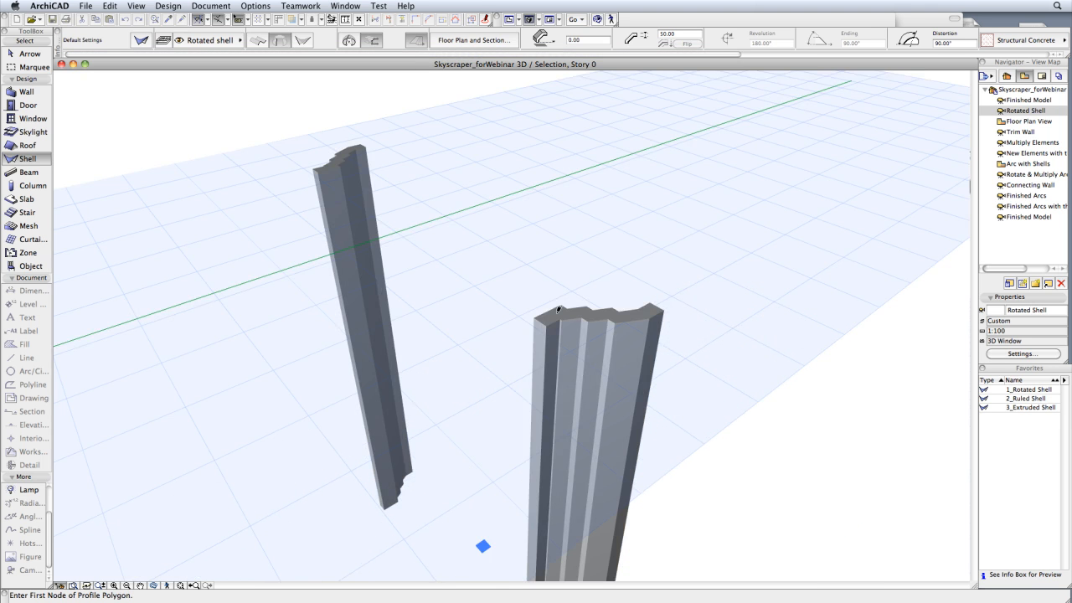
Step: Trace the revolved shell's profile along the stepped top front edge of the nearer fluted wall, from one end to the other
click(549, 321)
scroll(547, 327, up, 2)
scroll(547, 328, up, 1)
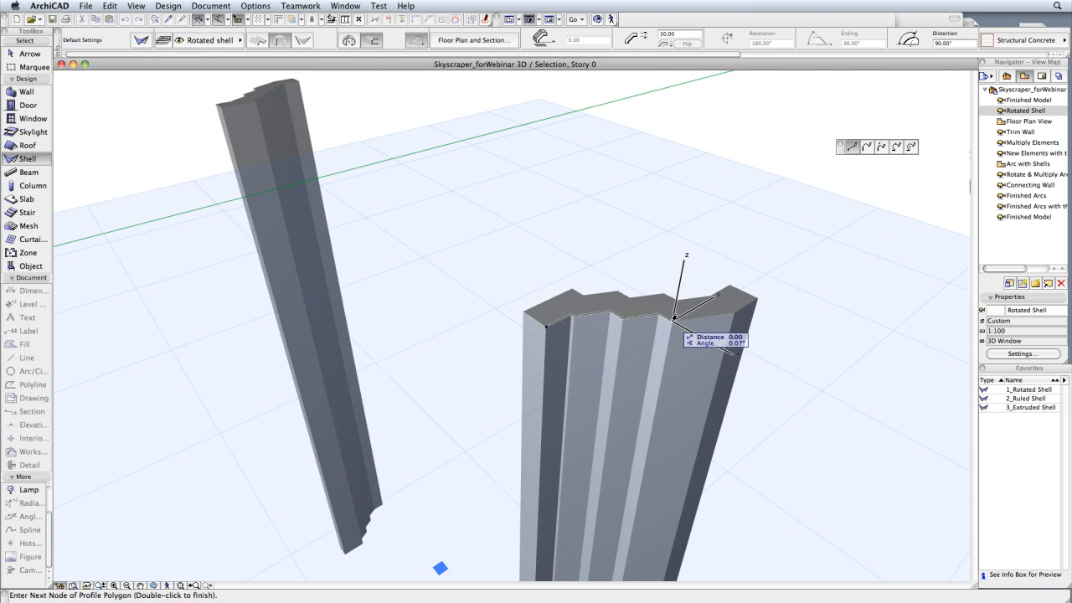
double_click(765, 292)
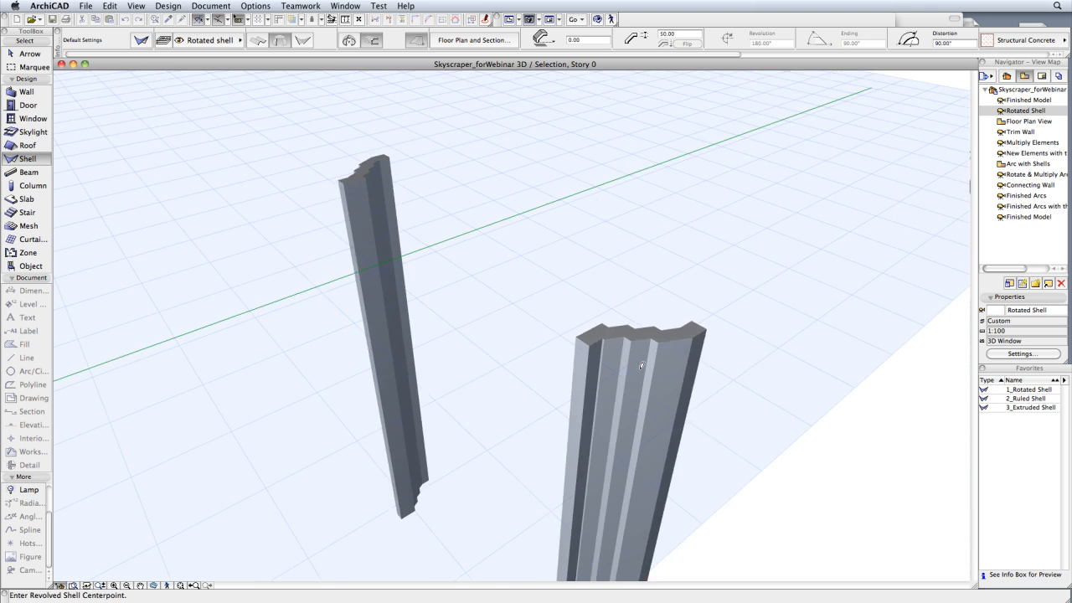
Step: Complete the revolved shell as an arch joining both fluted walls, revolving about a horizontal axis midway between them, and check it in Floor Plan View
scroll(426, 290, down, 3)
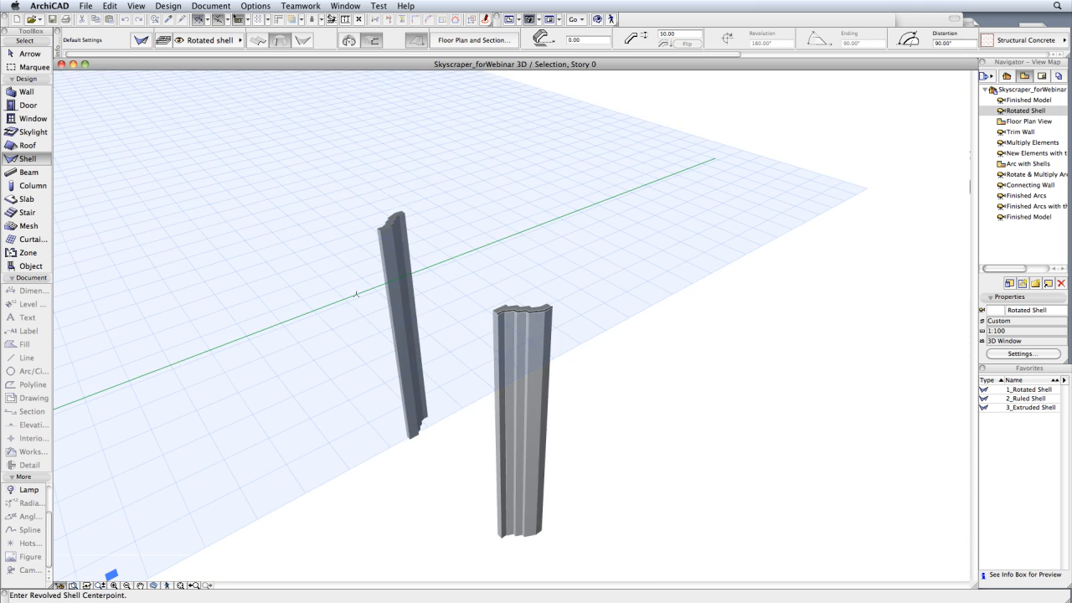
click(358, 291)
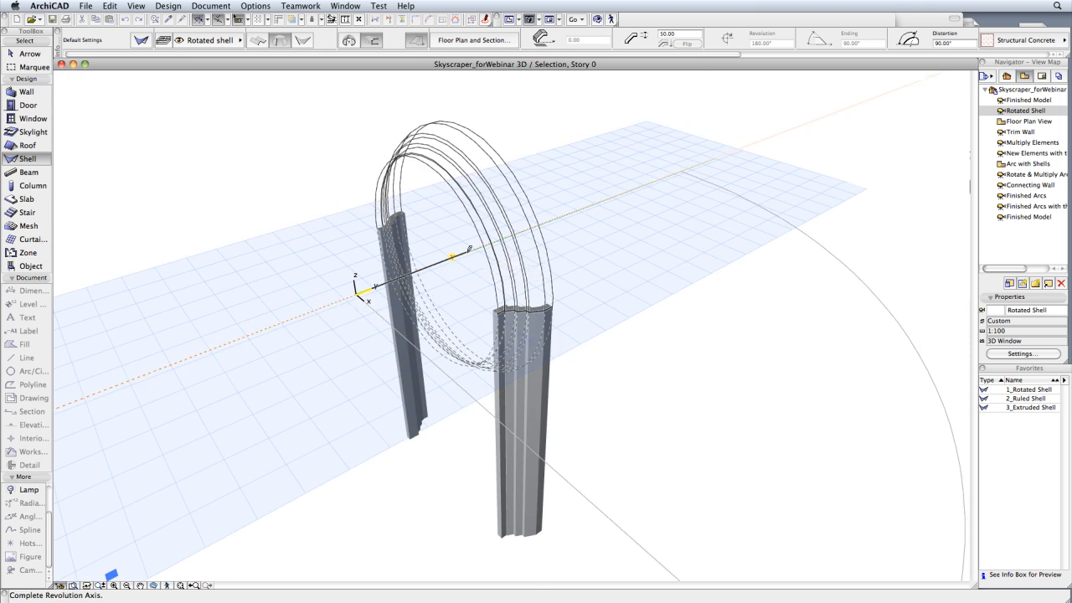
click(470, 249)
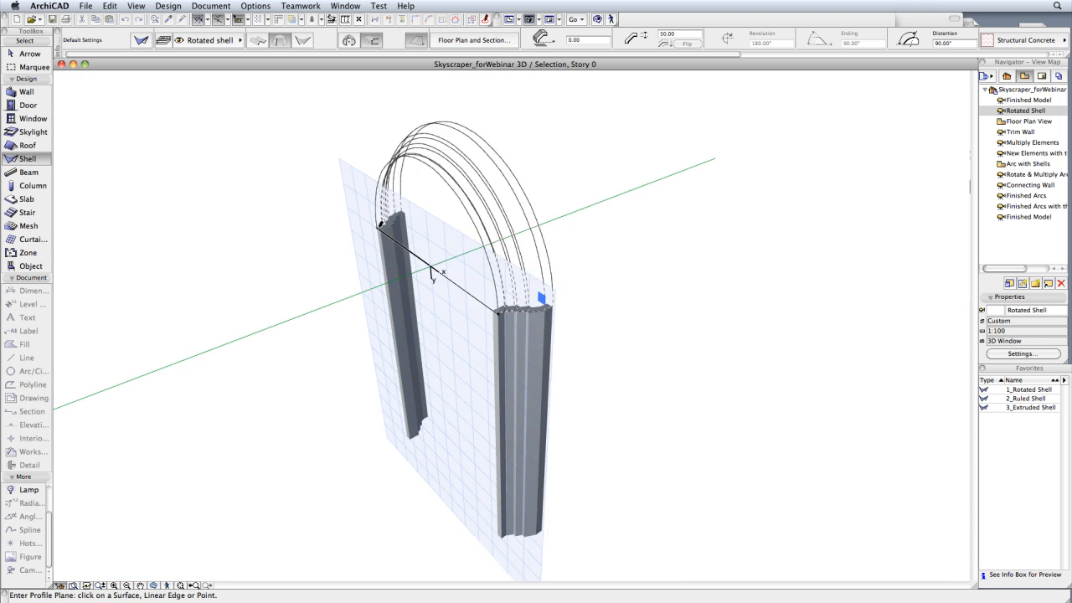
click(419, 210)
mouse_move(604, 397)
shift+middle_down()
mouse_move(632, 404)
mouse_move(617, 402)
shift+middle_up()
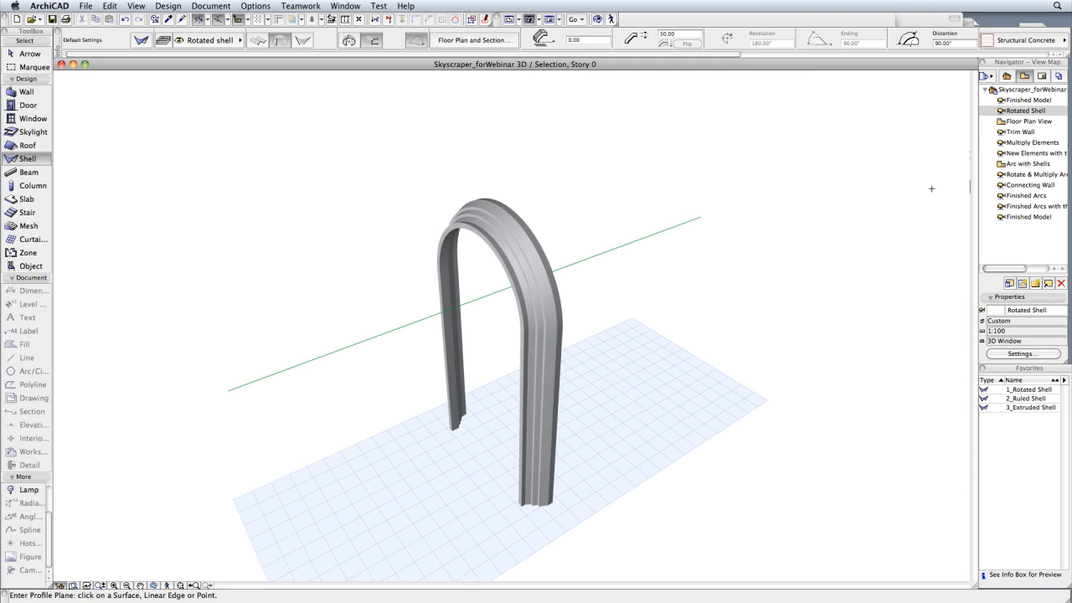
double_click(1025, 122)
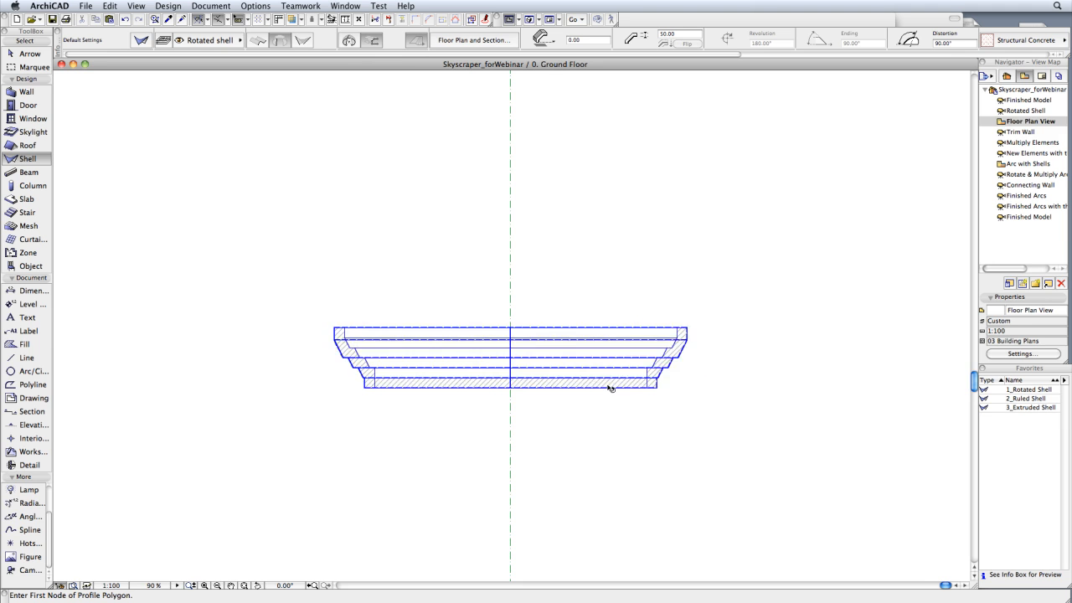
Step: In the Trim Wall view, trim the flat wall to the revolved shell, keeping only the part inside the arch
click(1019, 134)
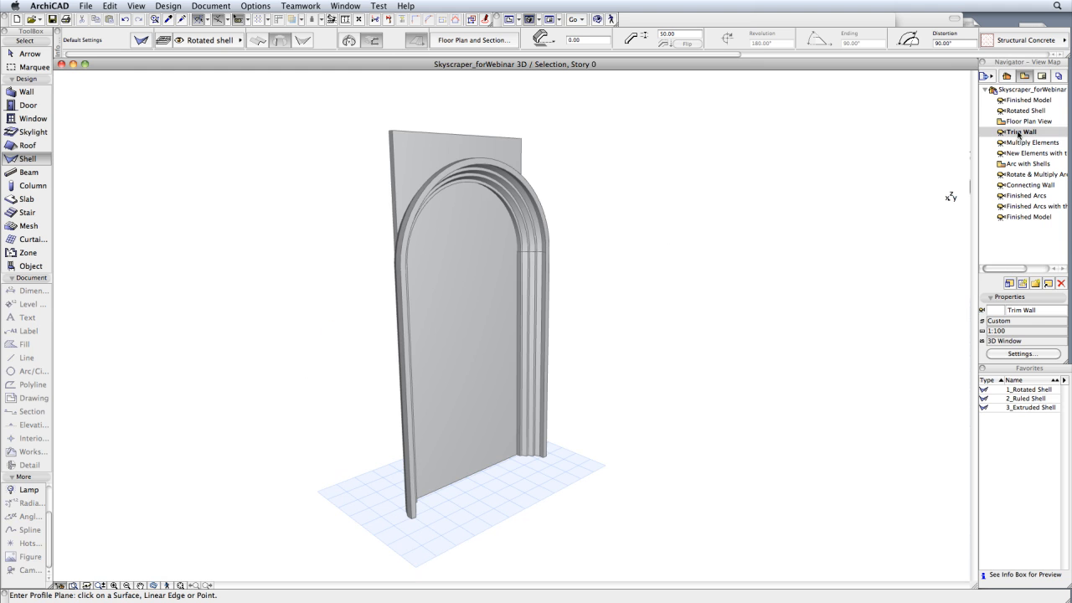
click(462, 152)
right_click(584, 151)
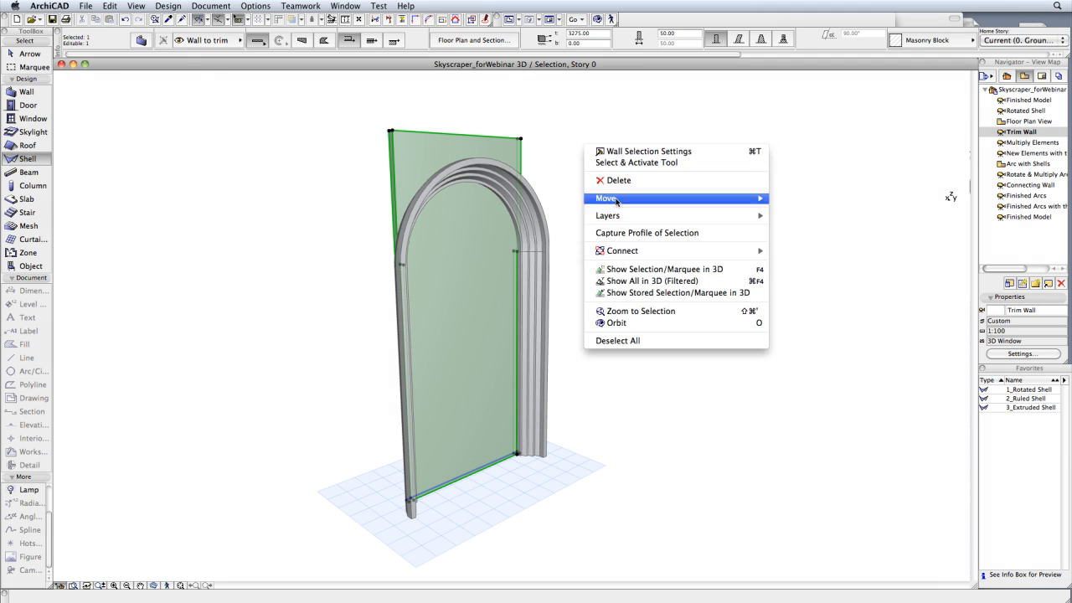
mouse_move(669, 255)
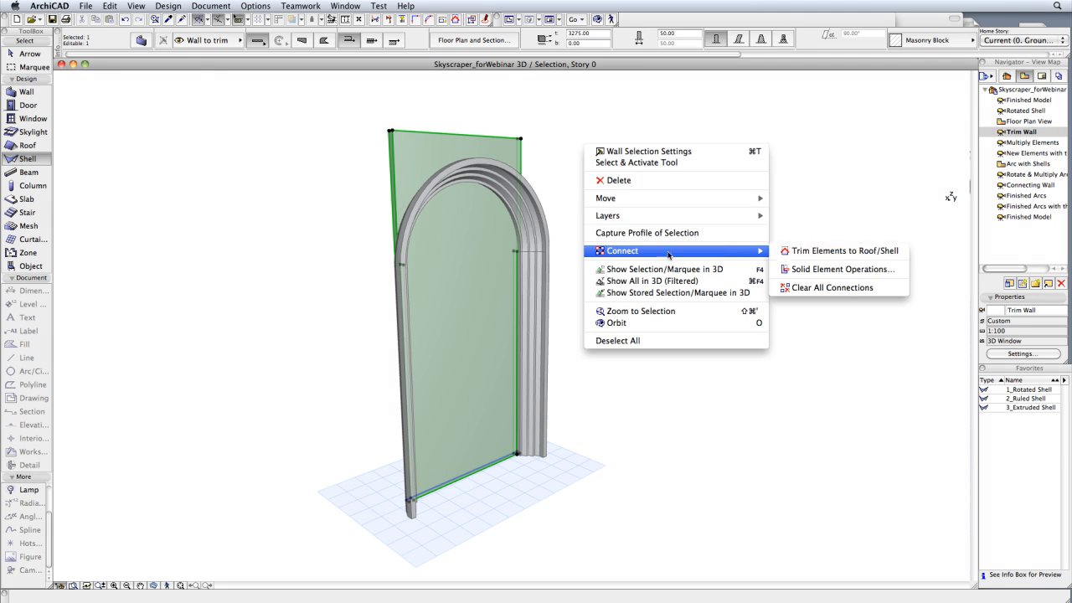
click(811, 253)
click(500, 179)
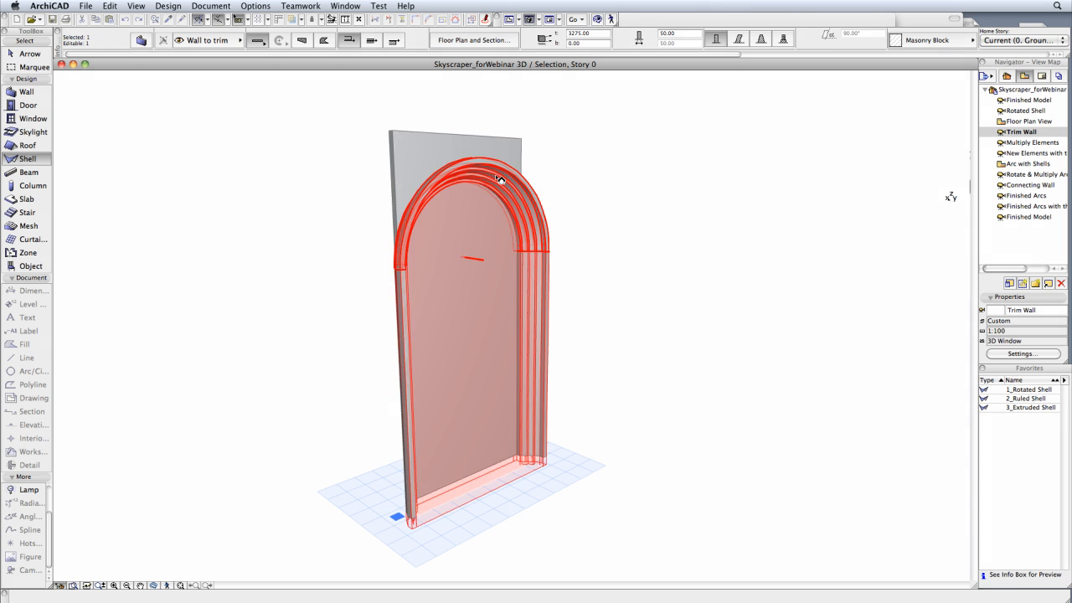
click(482, 209)
click(538, 219)
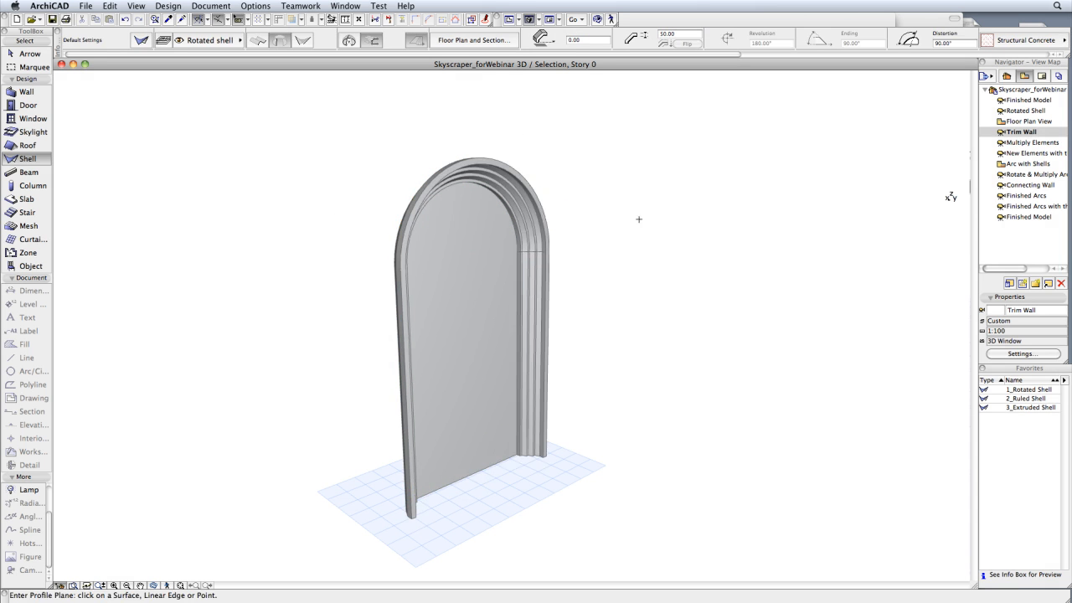
Step: In the Multiply Elements view, multiply the whole arch with 3 rotated copies at quarter turns around the tower's centre, and view them on the skyscraper
click(1019, 145)
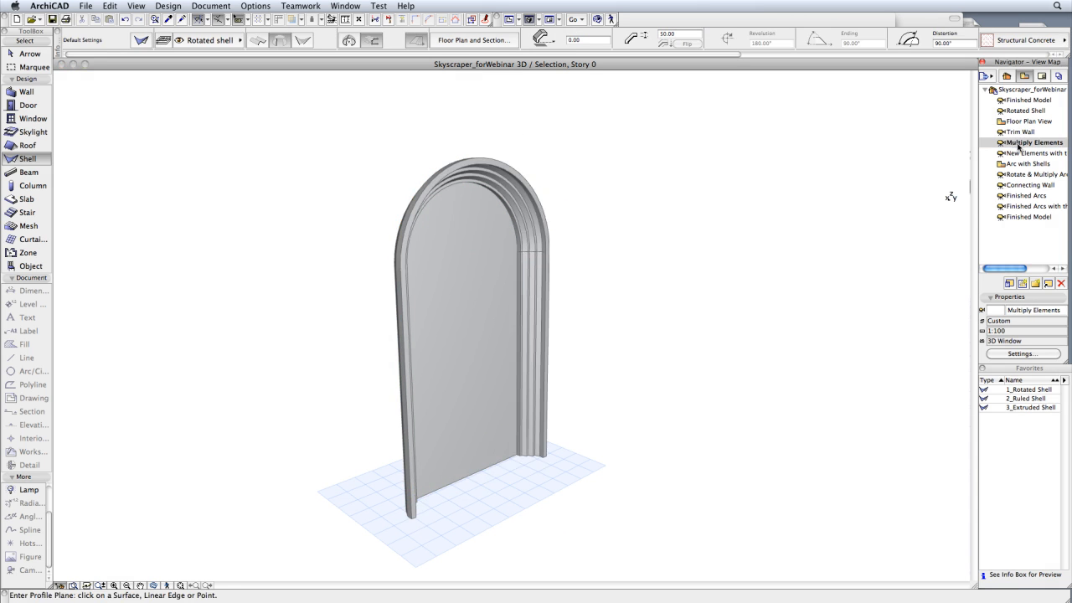
double_click(1019, 146)
shift+drag(322, 140, 435, 219)
key(super+u)
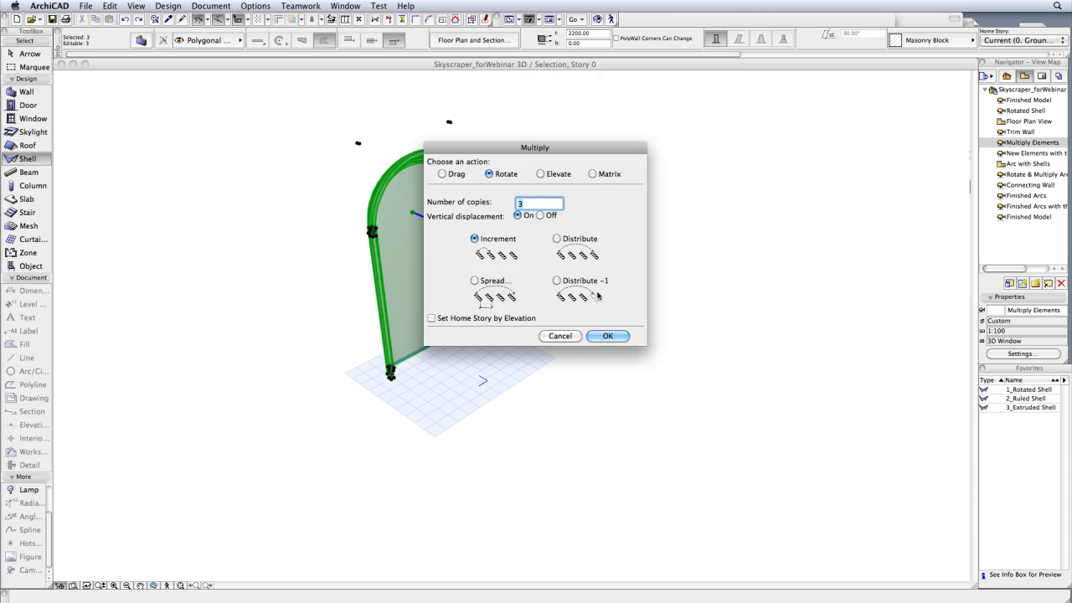
click(621, 335)
click(485, 377)
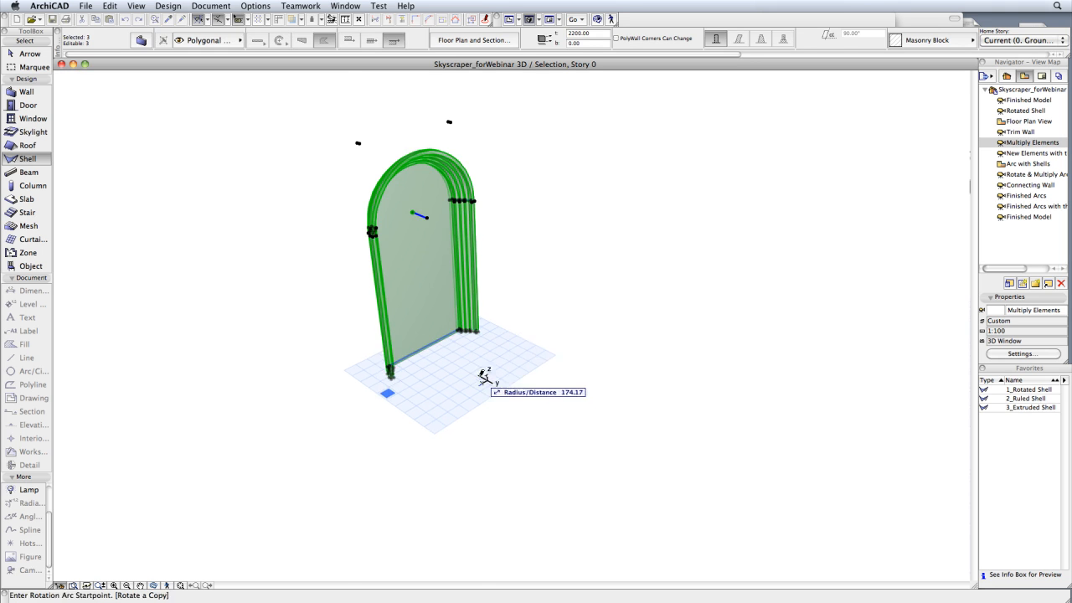
click(484, 377)
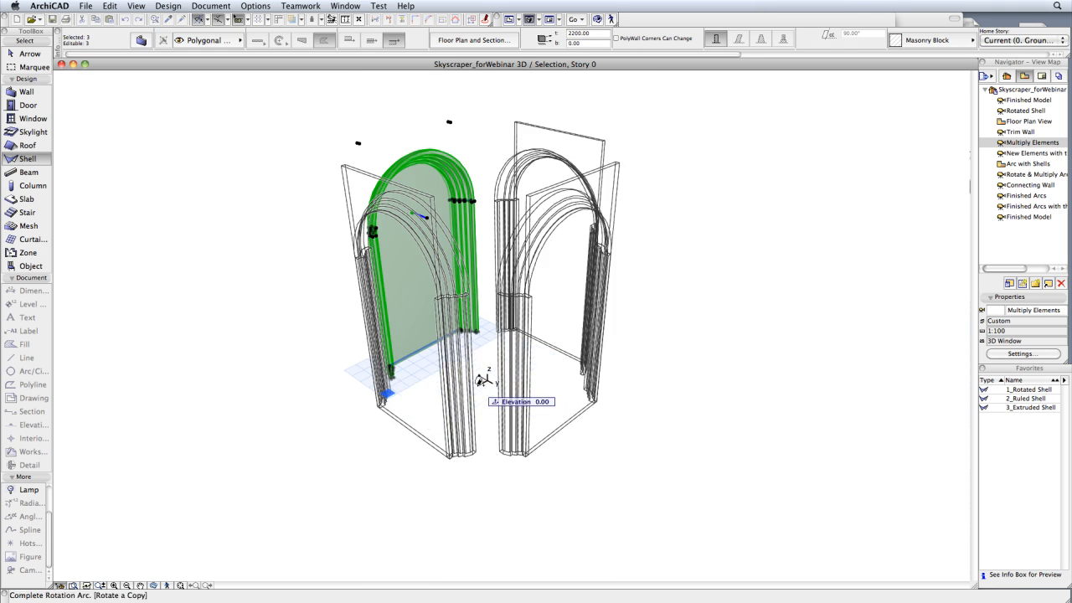
click(478, 385)
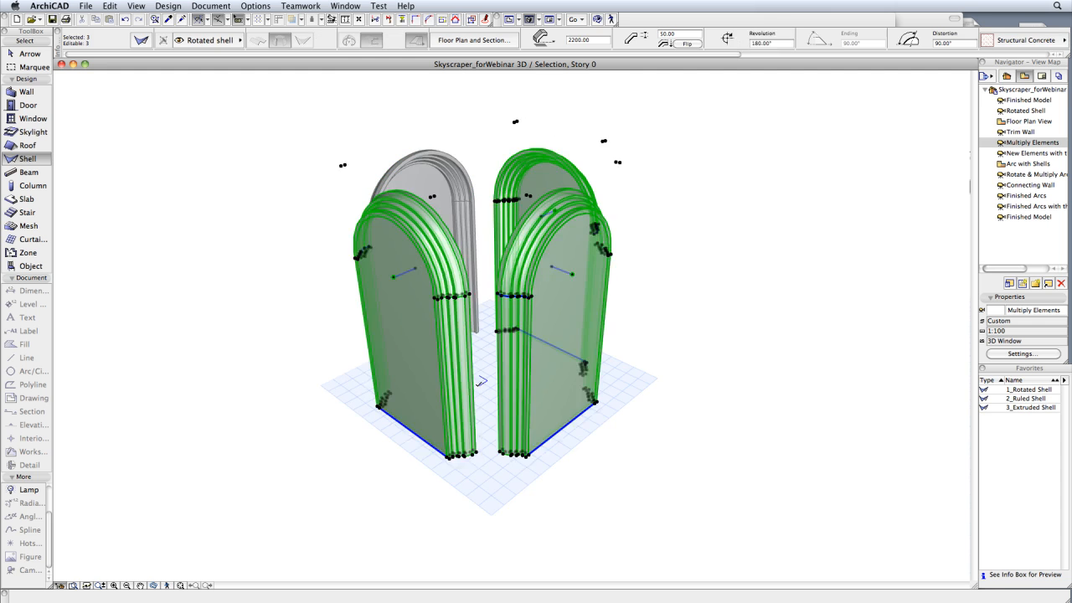
key(Escape)
shift+middle_drag(368, 287, 358, 323)
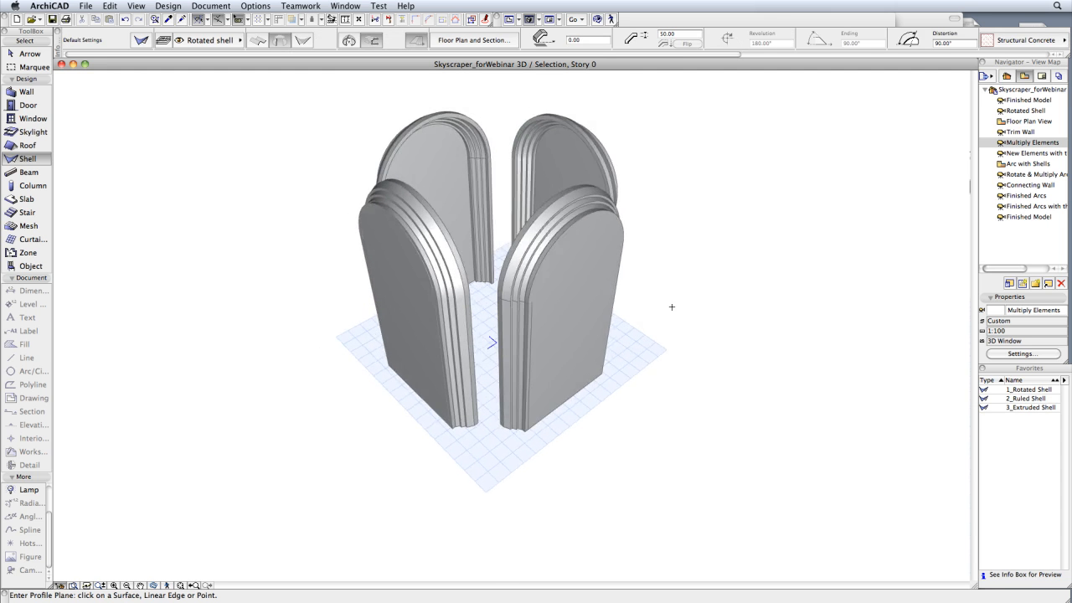
double_click(1015, 154)
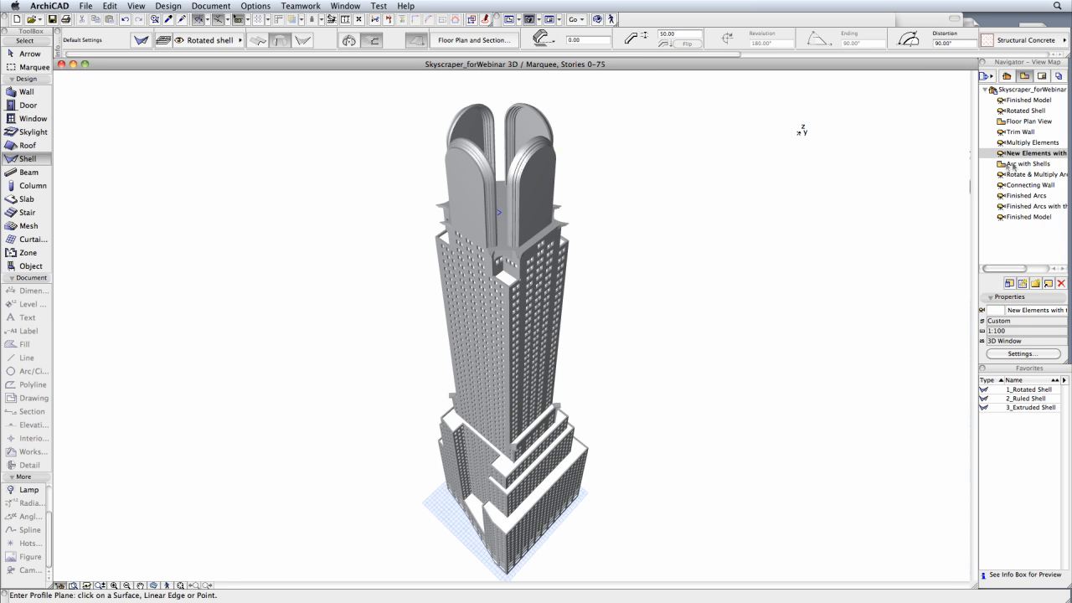
Step: In the Arc with Shells view, create a ruled shell between the two lower arcs using the 2_Ruled Shell favorite and a plane distance of 100
double_click(1018, 164)
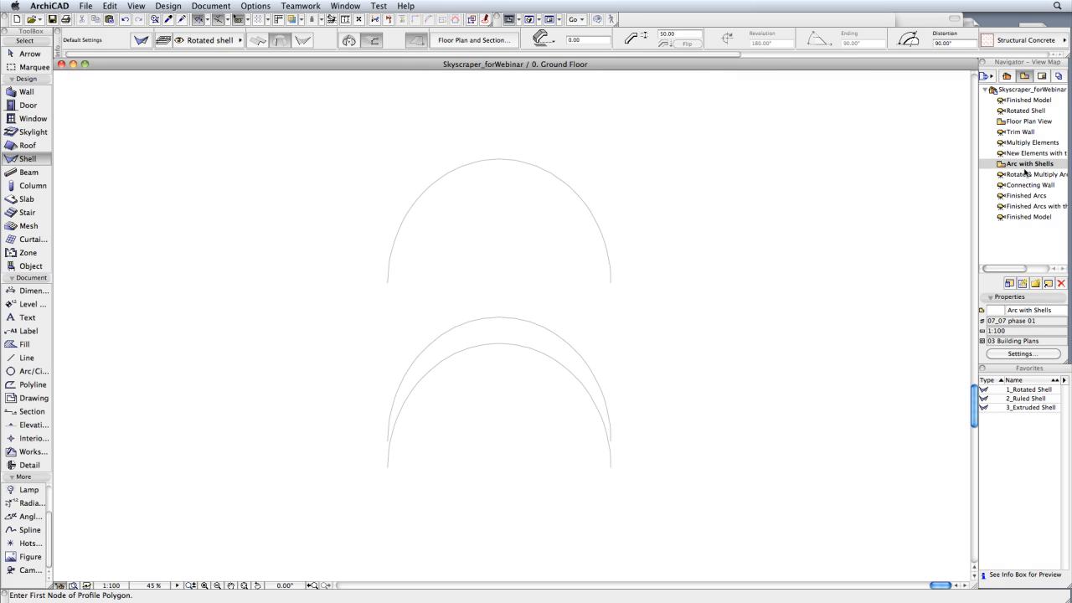
double_click(1051, 399)
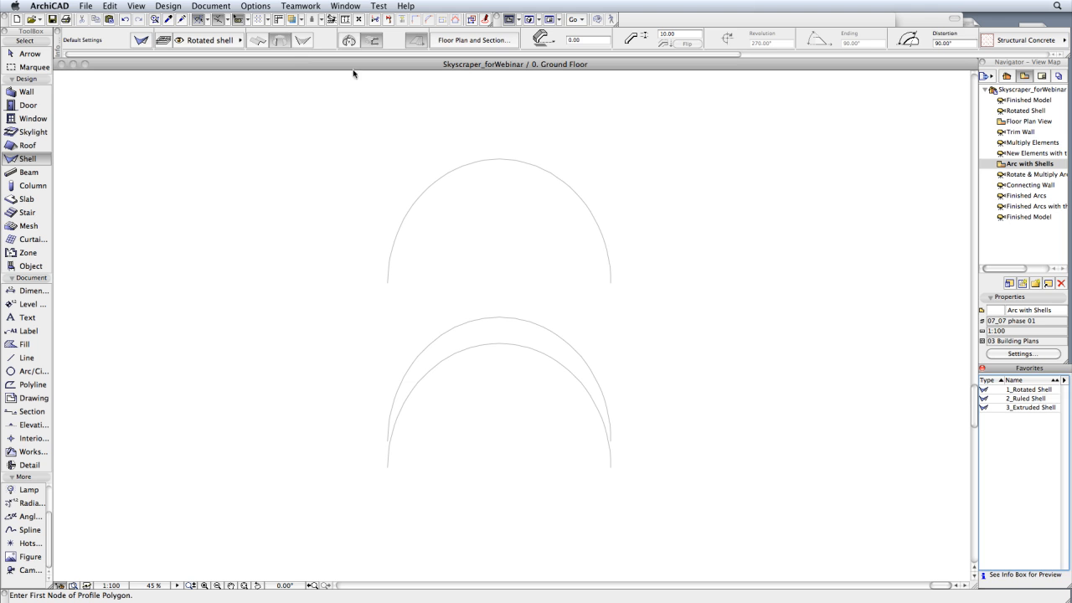
click(304, 41)
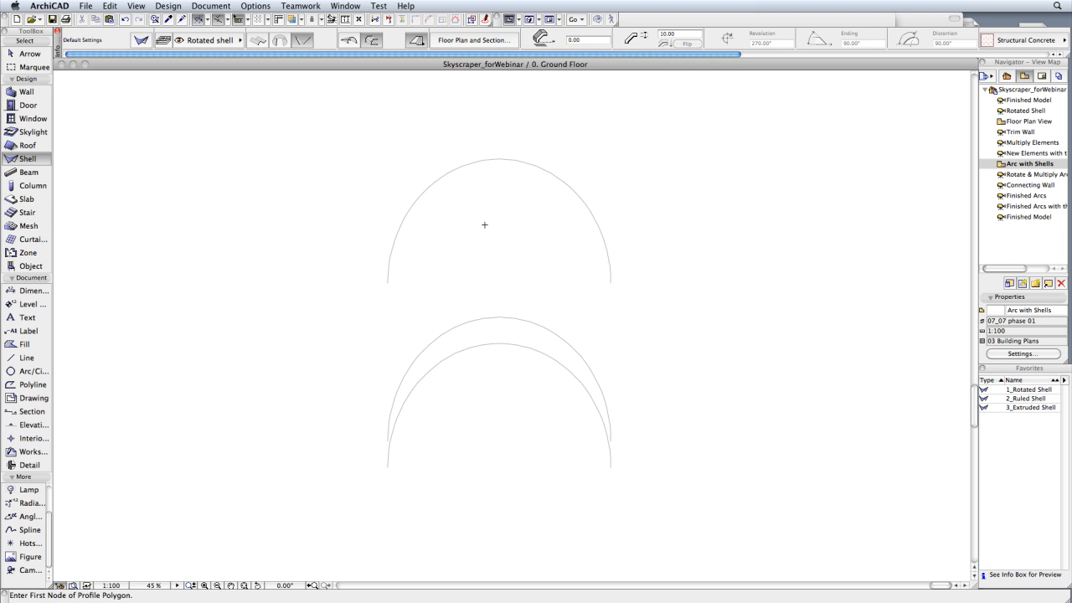
click(516, 320)
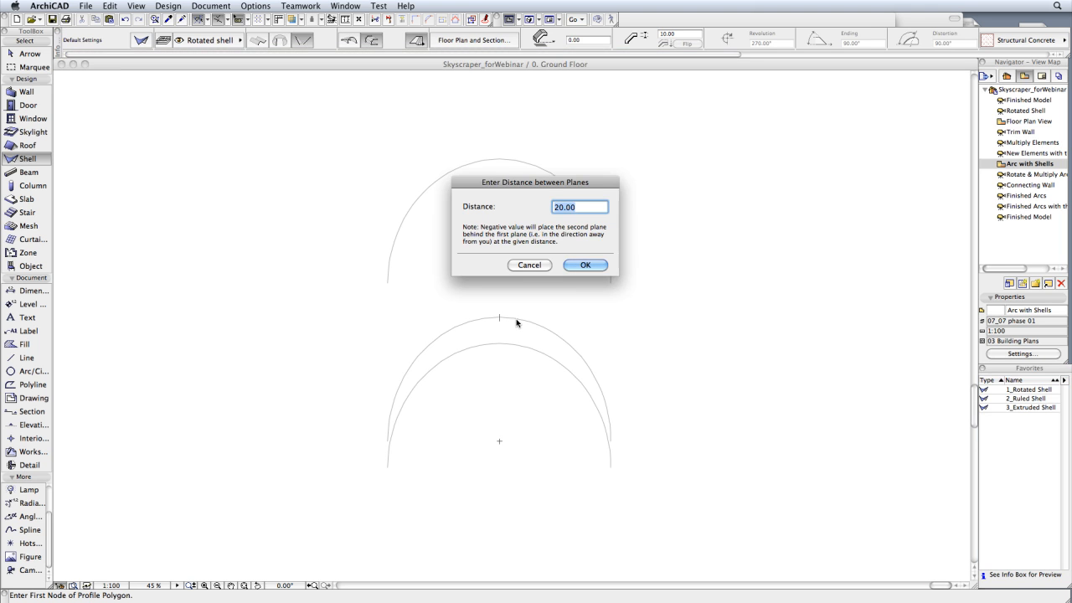
text(100)
click(586, 265)
click(484, 343)
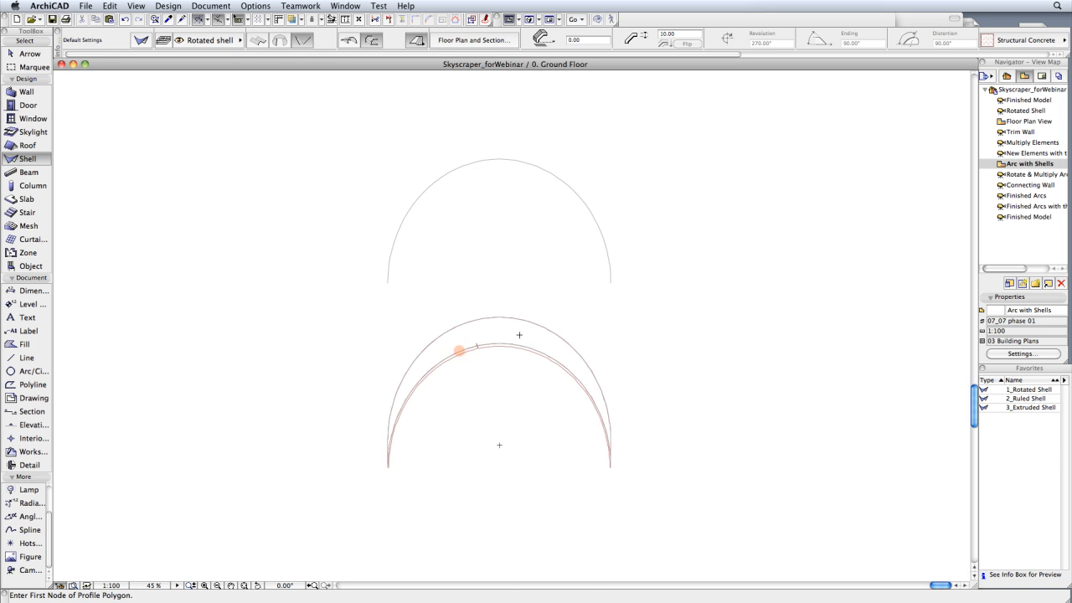
Step: Create an extruded shell along the uppermost arc using the 3_Extruded Shell favorite and an extrusion length of 20
click(1026, 407)
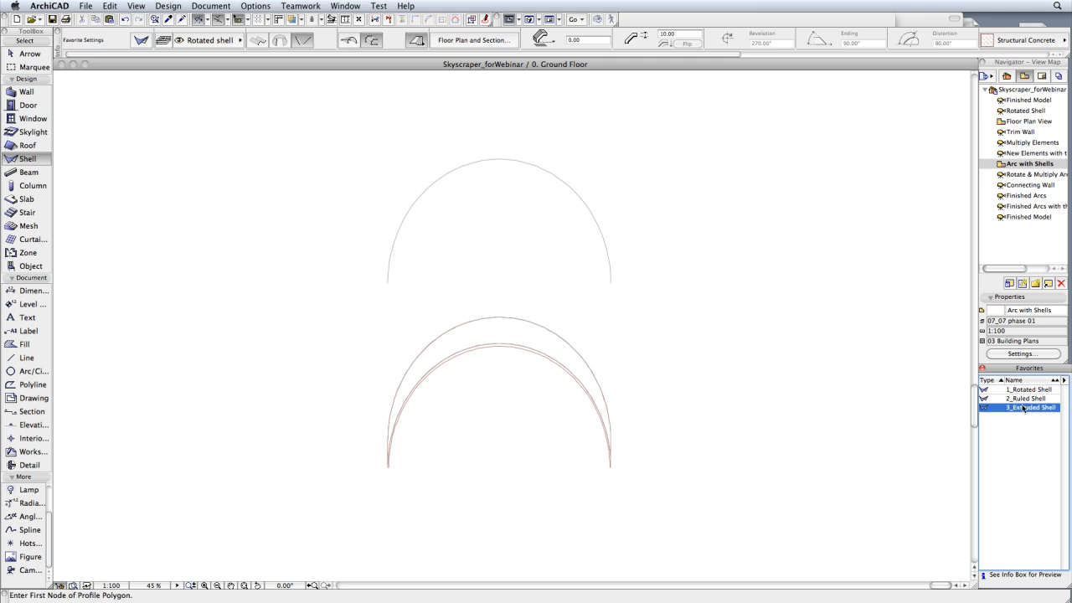
double_click(1027, 410)
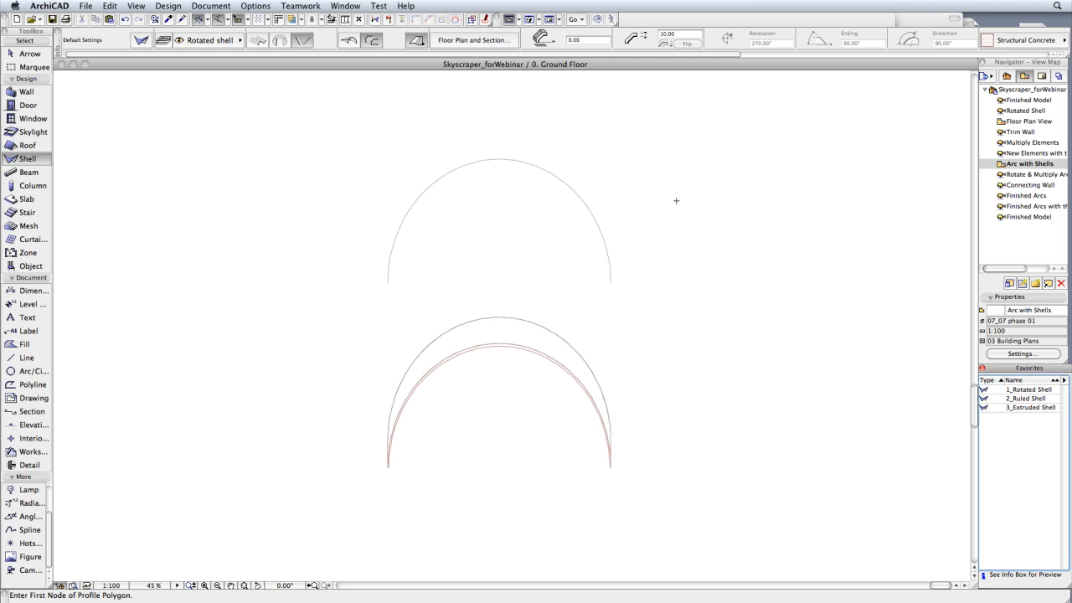
click(260, 41)
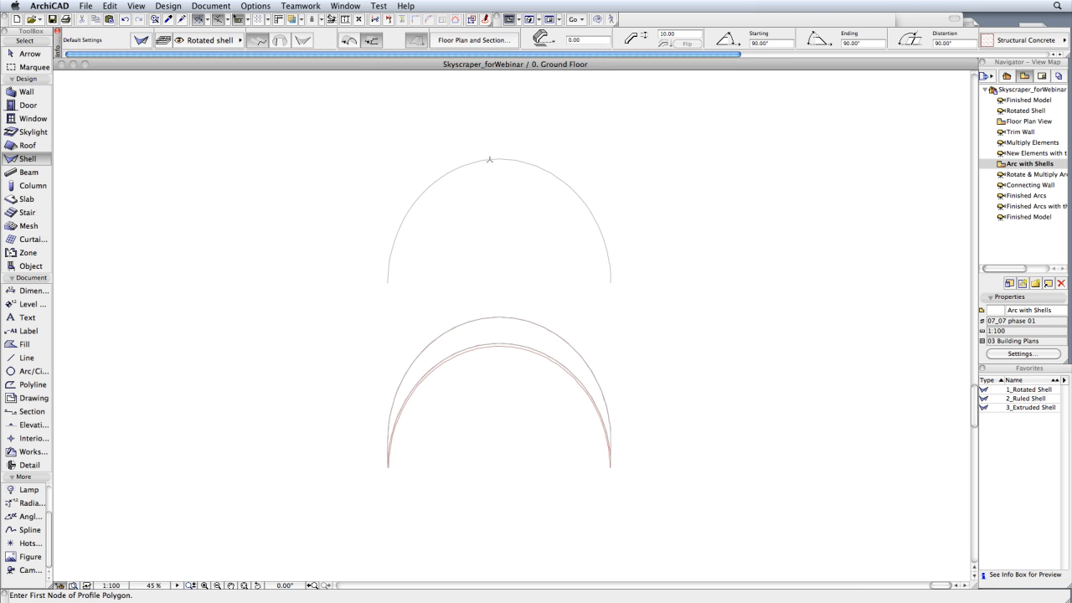
click(497, 160)
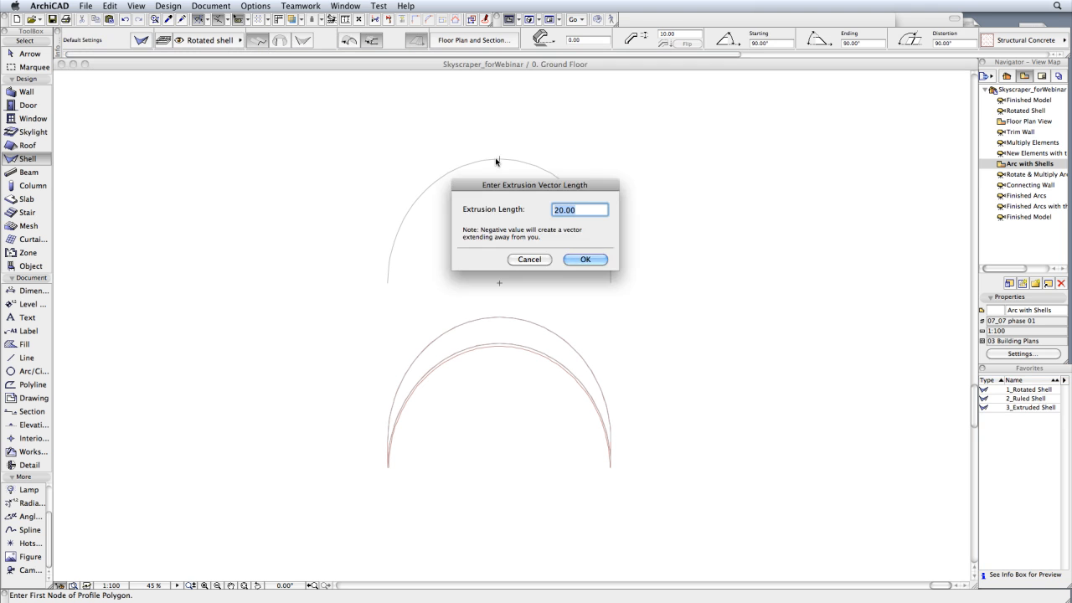
key(Return)
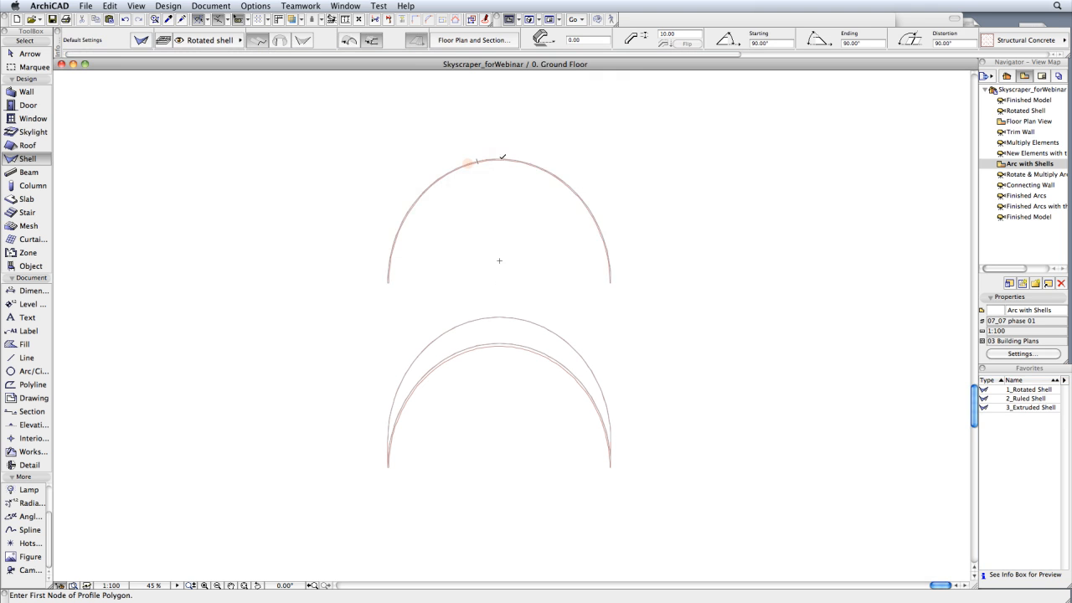
Step: Move the extruded shell from the uppermost arc down onto the middle arc, aligning their crowns, and deselect it
click(499, 159)
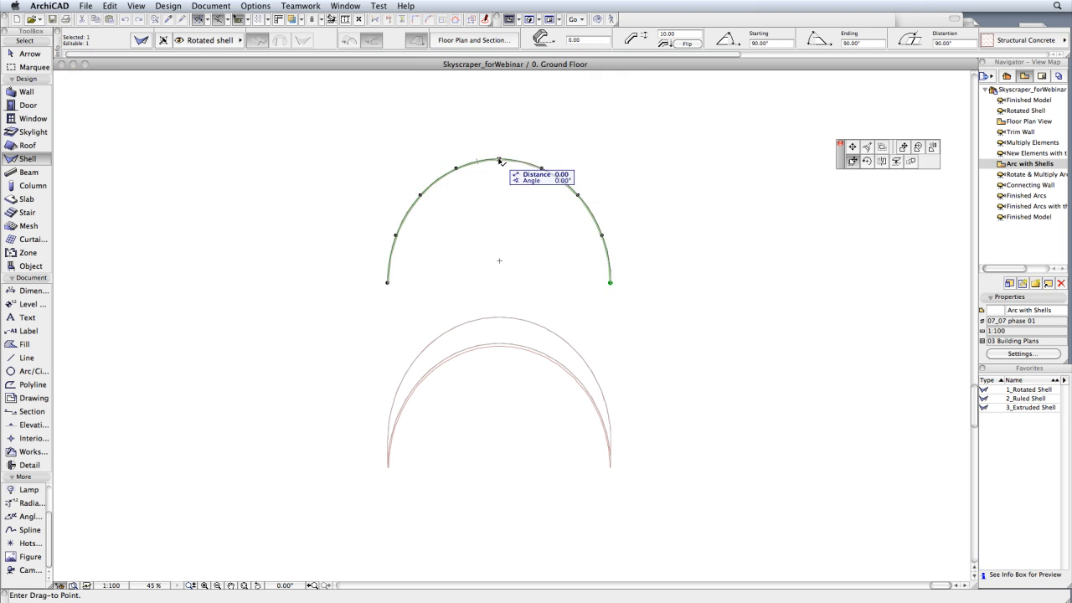
click(500, 316)
key(Escape)
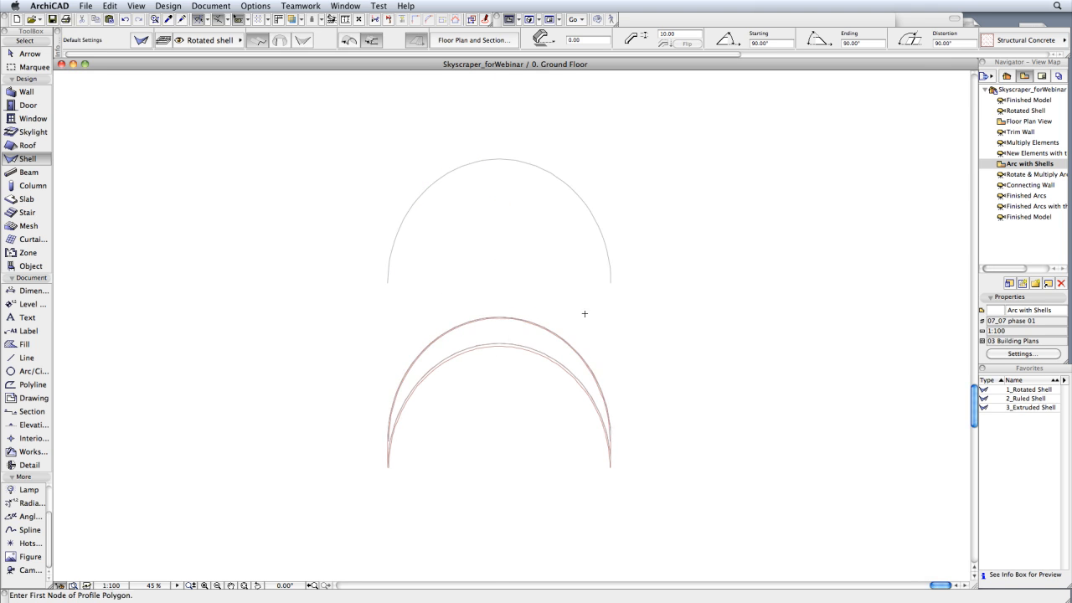
Step: In the Rotate & Multiply view, select both arc shells and rotate them upright by about 90° around the axis through the inner arc's two ends
double_click(1001, 174)
shift+drag(330, 277, 382, 341)
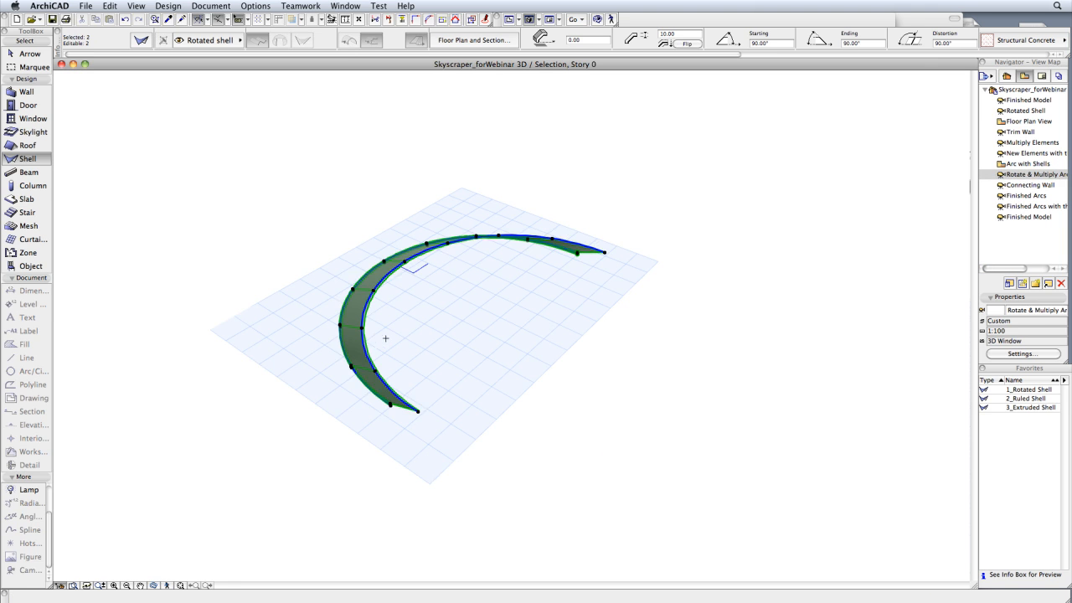
click(419, 411)
click(708, 191)
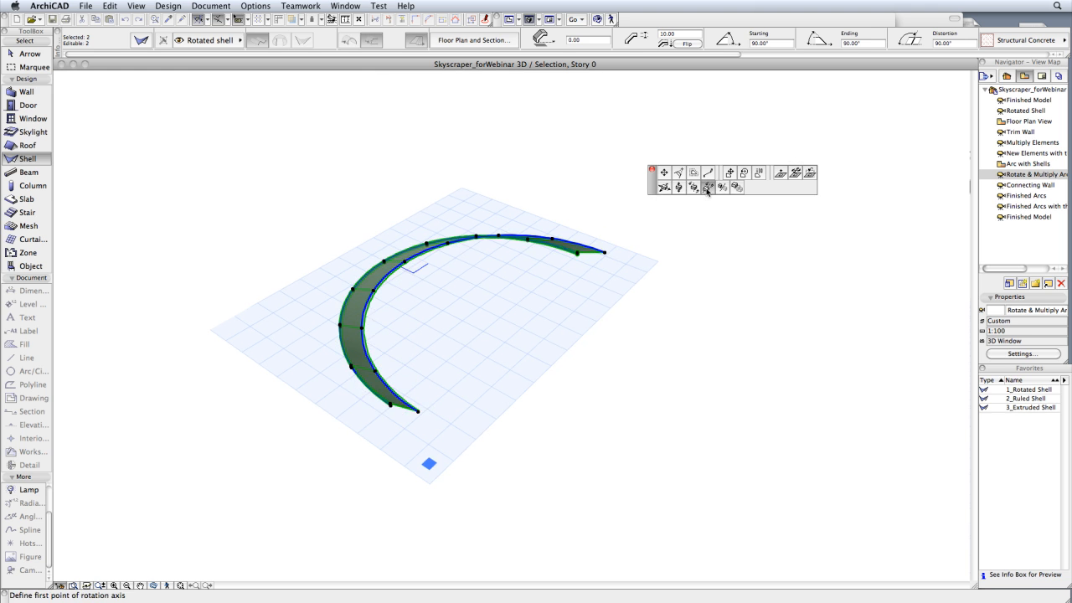
click(419, 411)
click(602, 252)
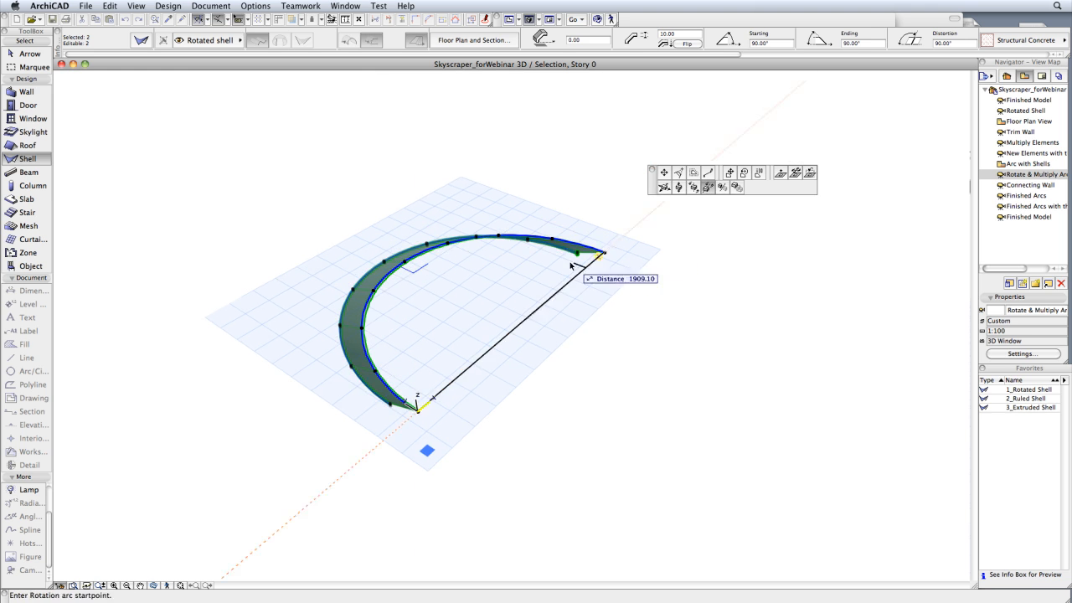
click(407, 251)
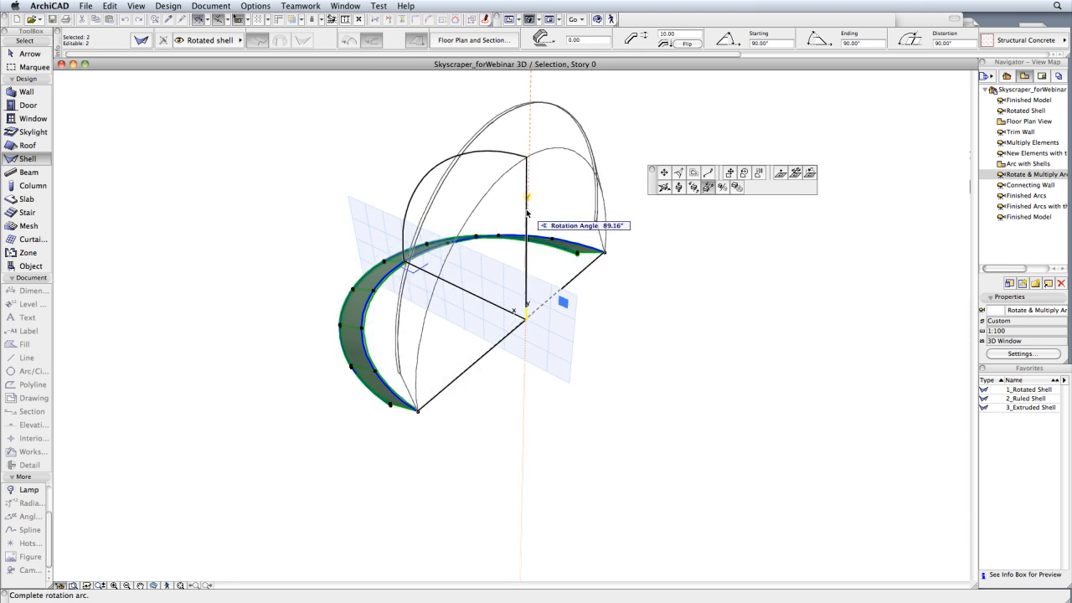
click(528, 215)
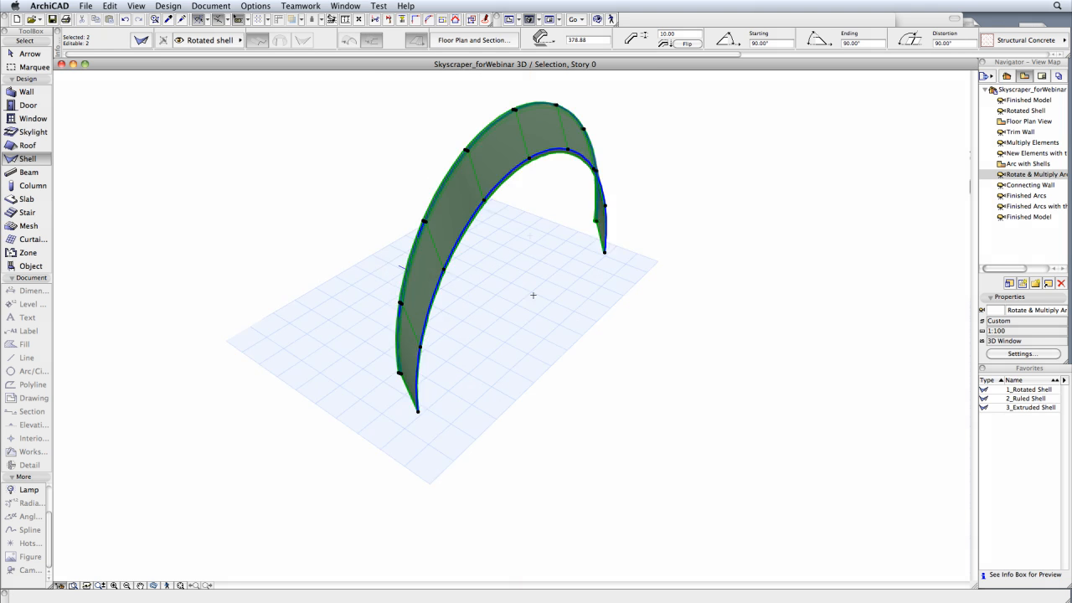
Step: Multiply the two selected arc shells by rotation, making 3 copies around the tower's centre at elevation 0.00
scroll(539, 412, down, 4)
key(super+u)
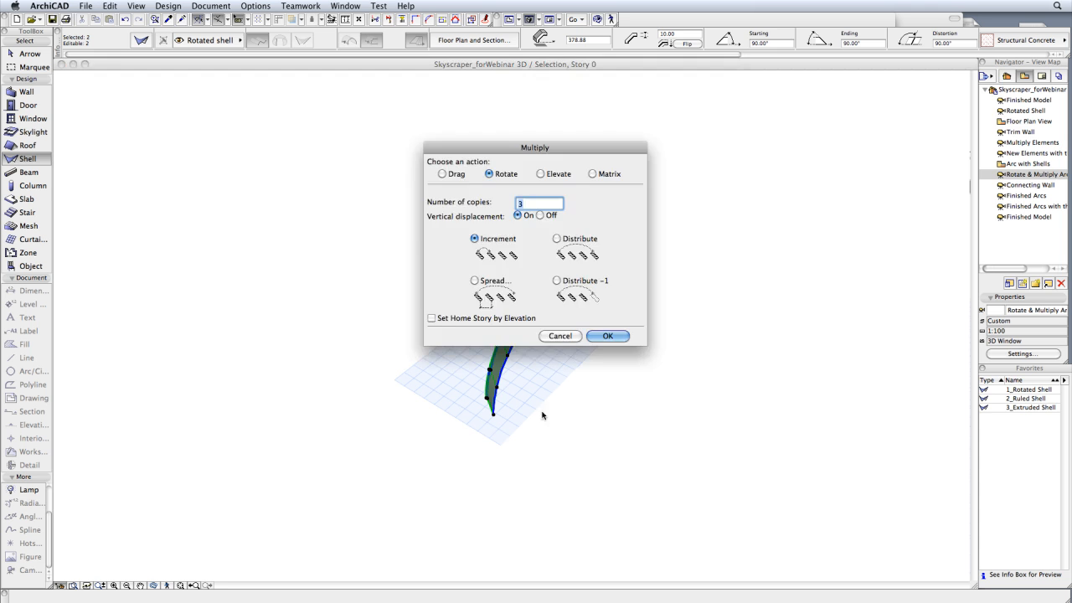
click(620, 335)
click(484, 339)
click(490, 335)
click(480, 336)
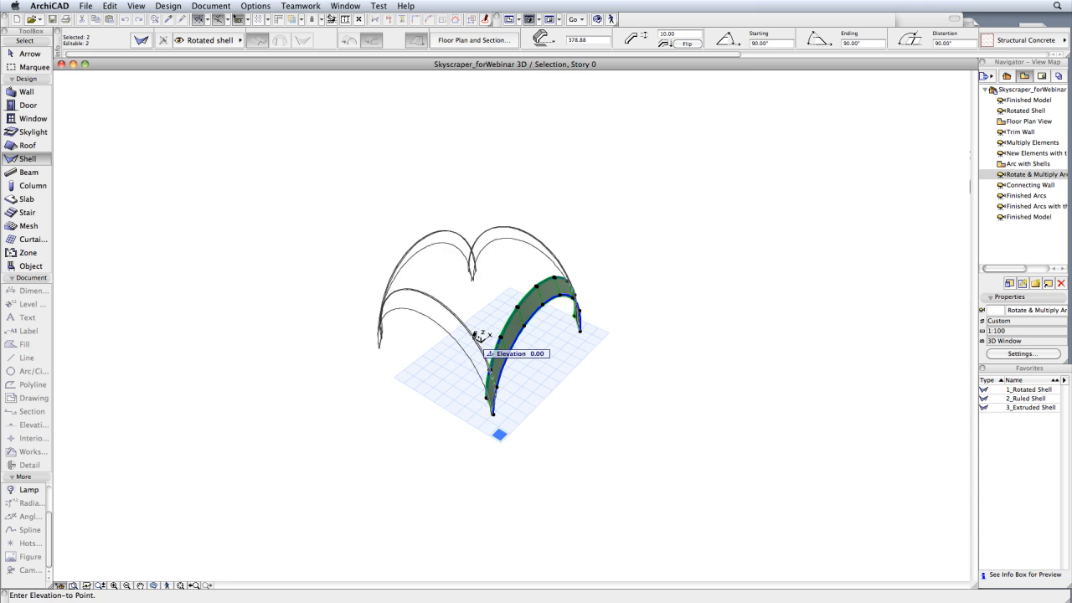
click(478, 336)
Step: Trim the eight arc shells to each other using the shells from the current selection, and inspect their corner joints
right_click(619, 265)
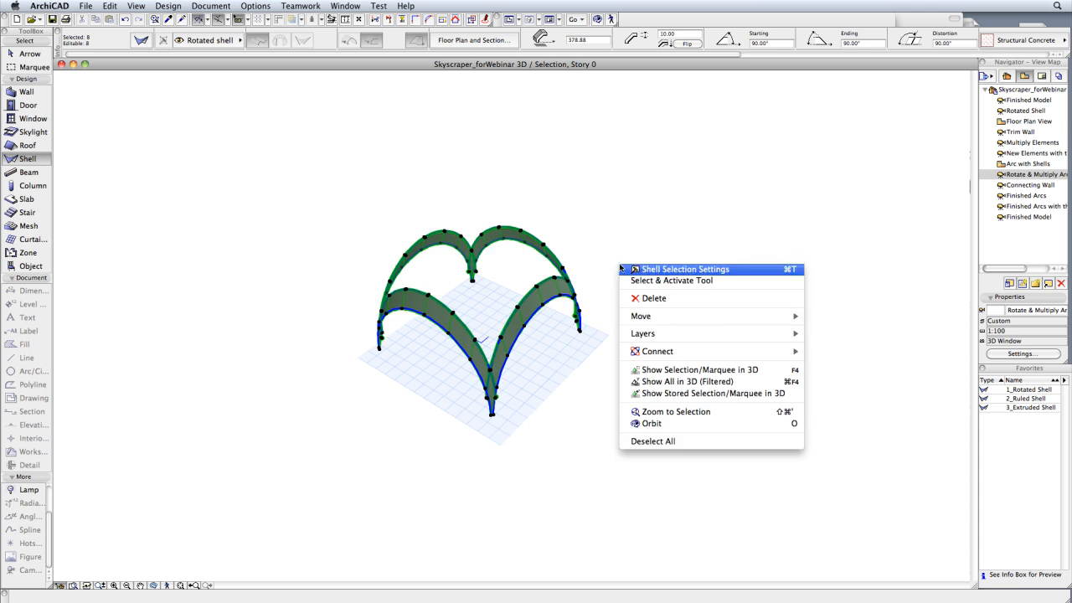
mouse_move(664, 351)
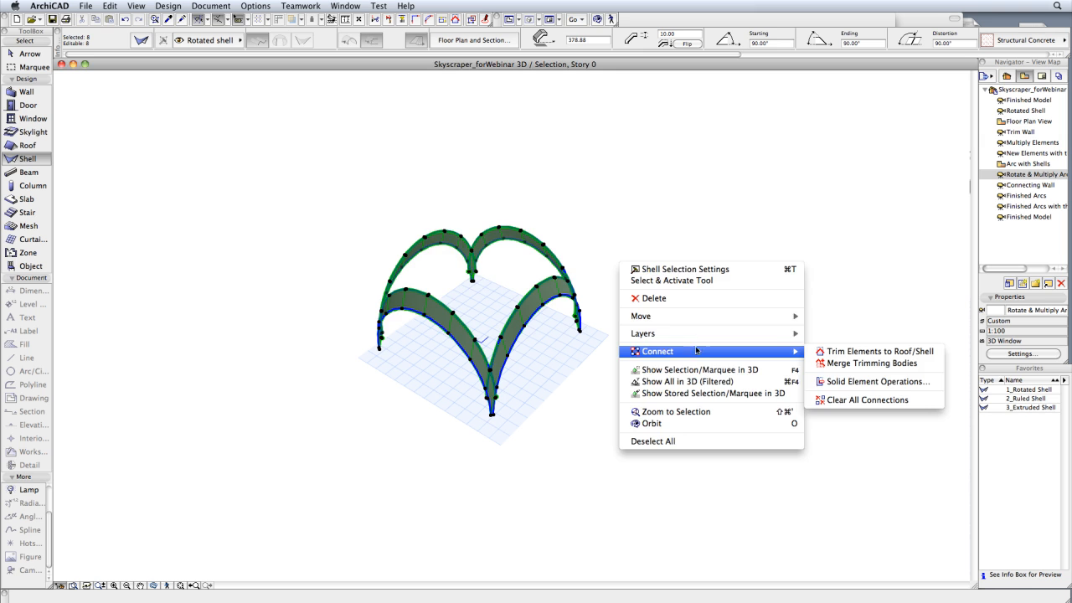
click(837, 353)
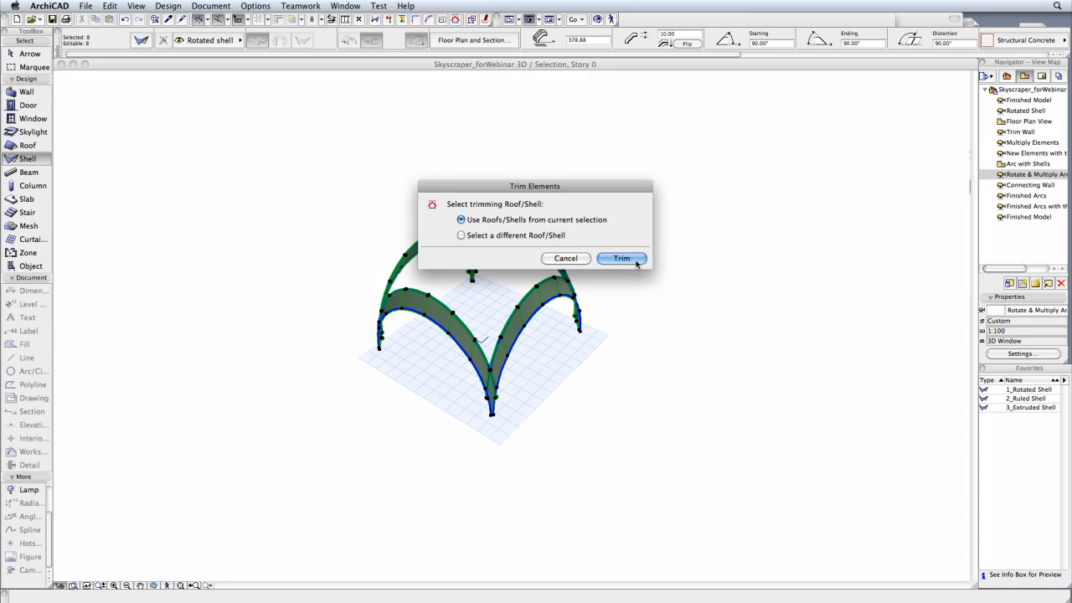
click(637, 261)
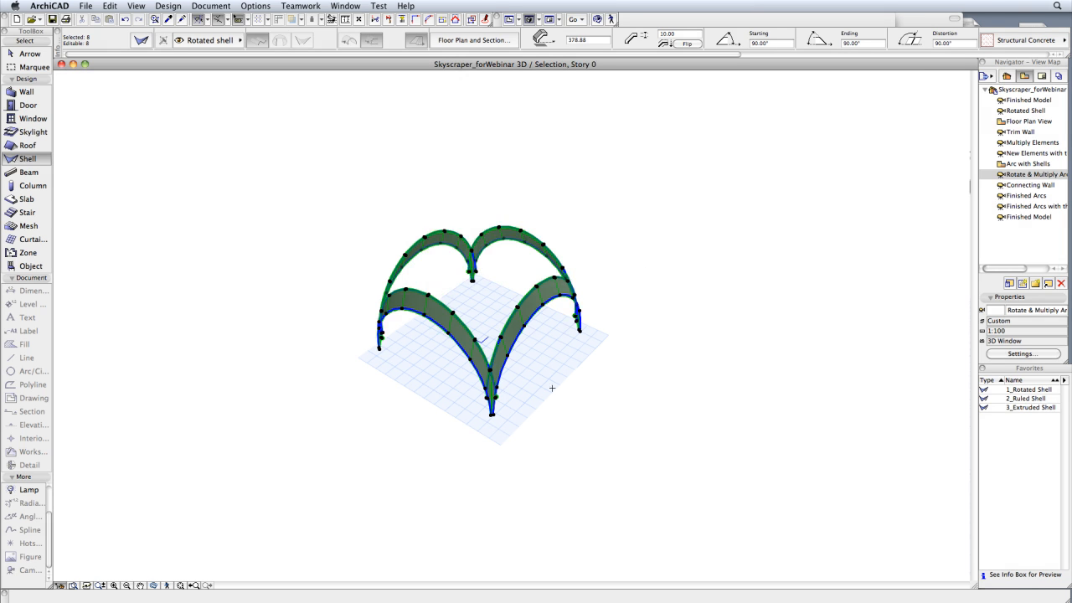
scroll(493, 409, up, 4)
shift+middle_drag(462, 405, 557, 221)
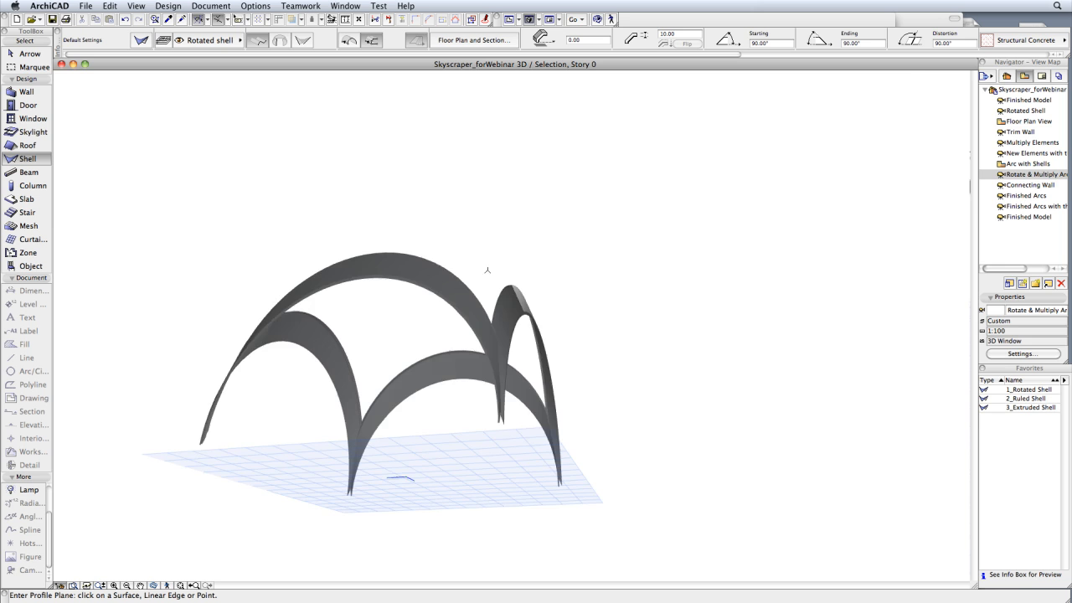
scroll(333, 448, up, 8)
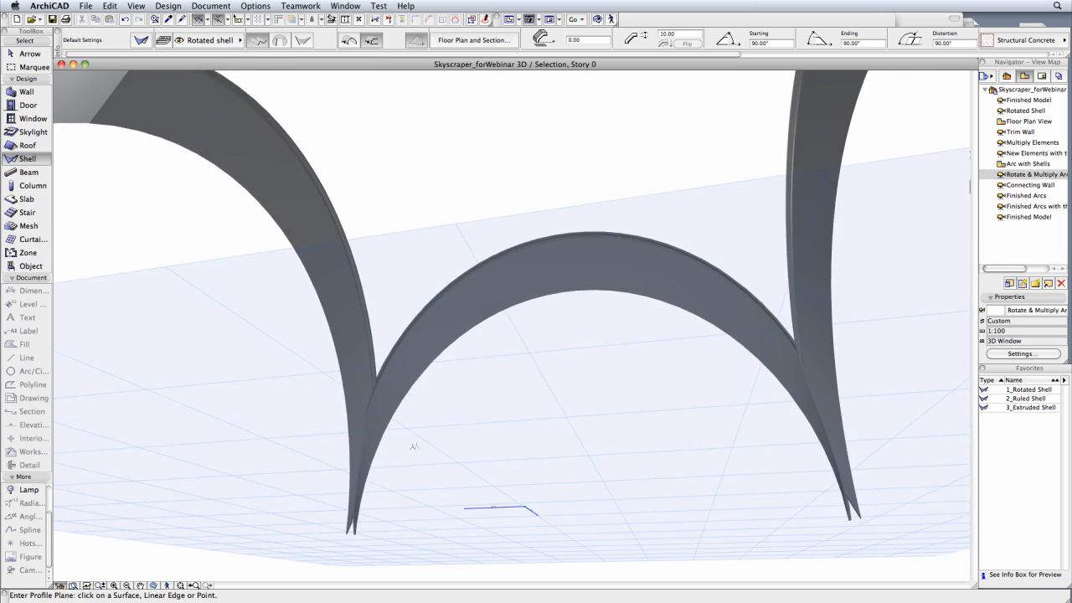
Step: In the Connecting Wall view, trim the wall to the large arched shell, keeping the part beneath the arch
double_click(1031, 184)
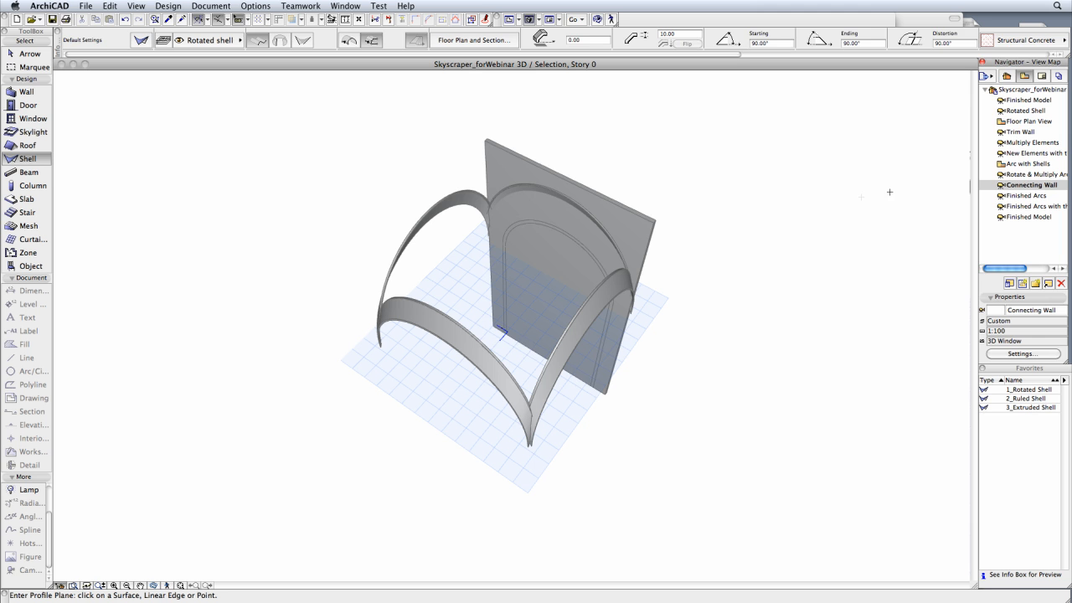
click(651, 235)
right_click(679, 188)
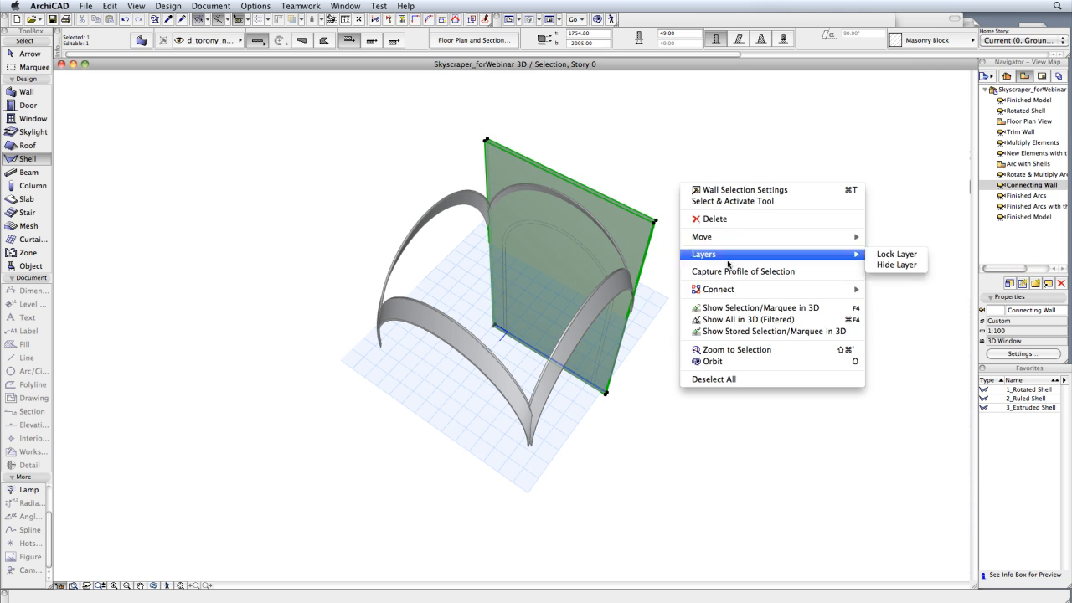
mouse_move(756, 290)
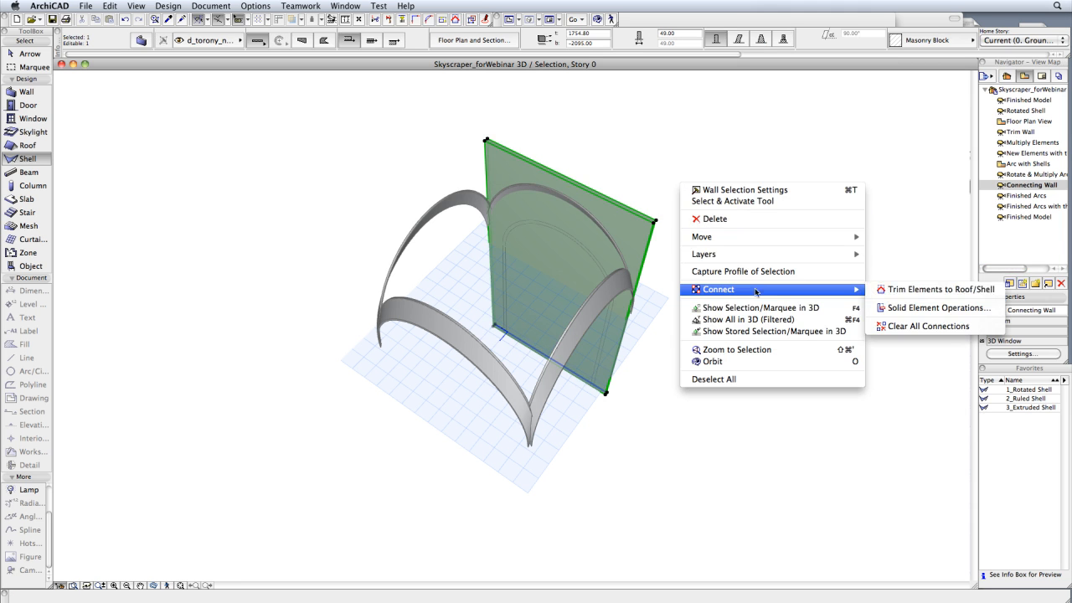
click(890, 290)
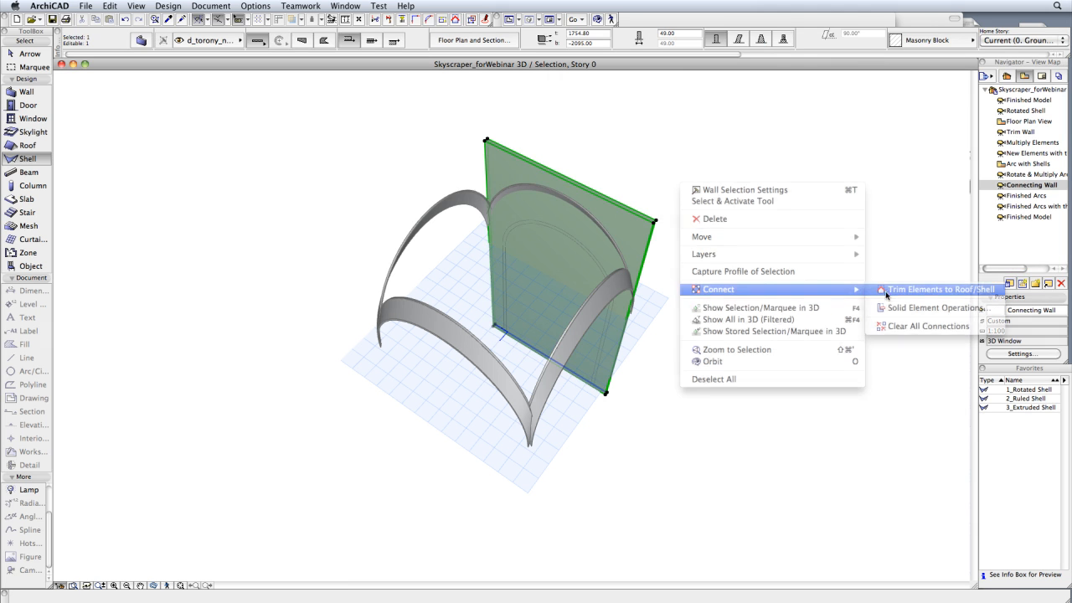
click(567, 205)
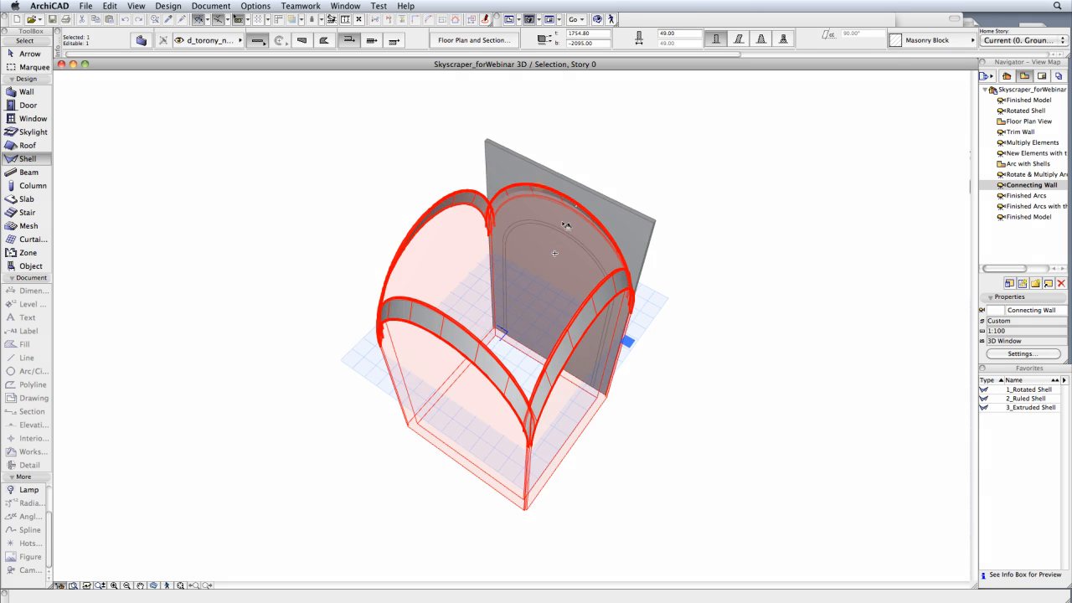
click(566, 226)
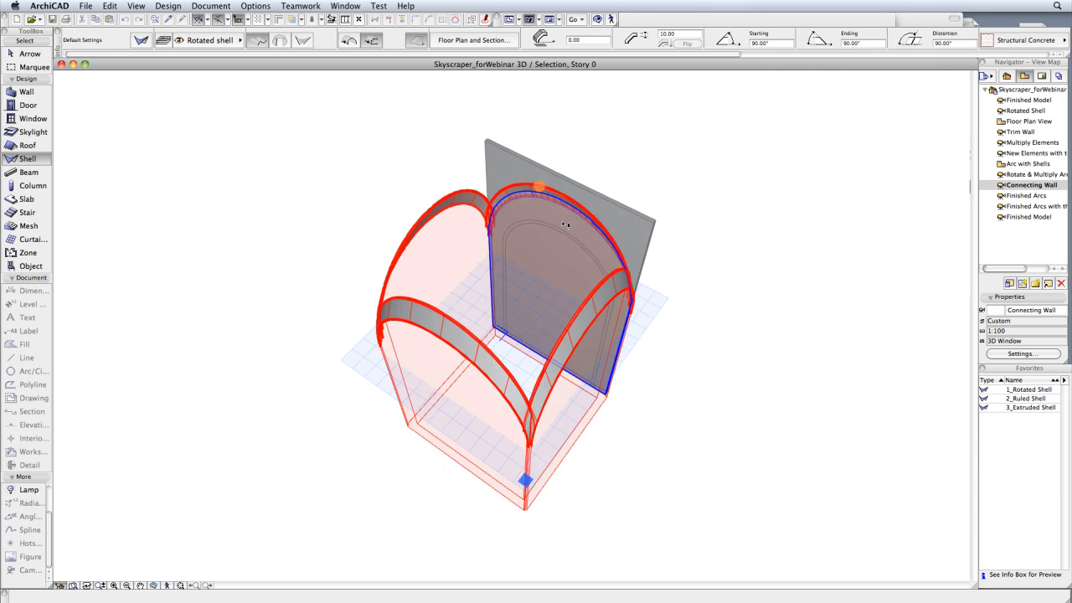
Step: Trim the same wall to the smaller inner arch shell, keeping the part outside that arch, and deselect it
right_click(629, 179)
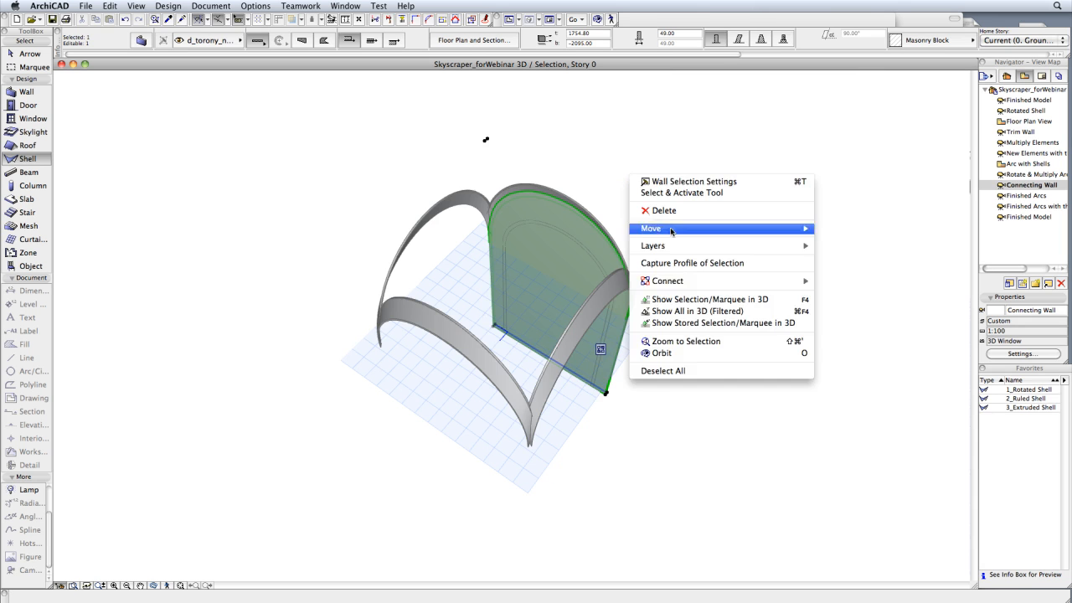
mouse_move(685, 281)
click(872, 285)
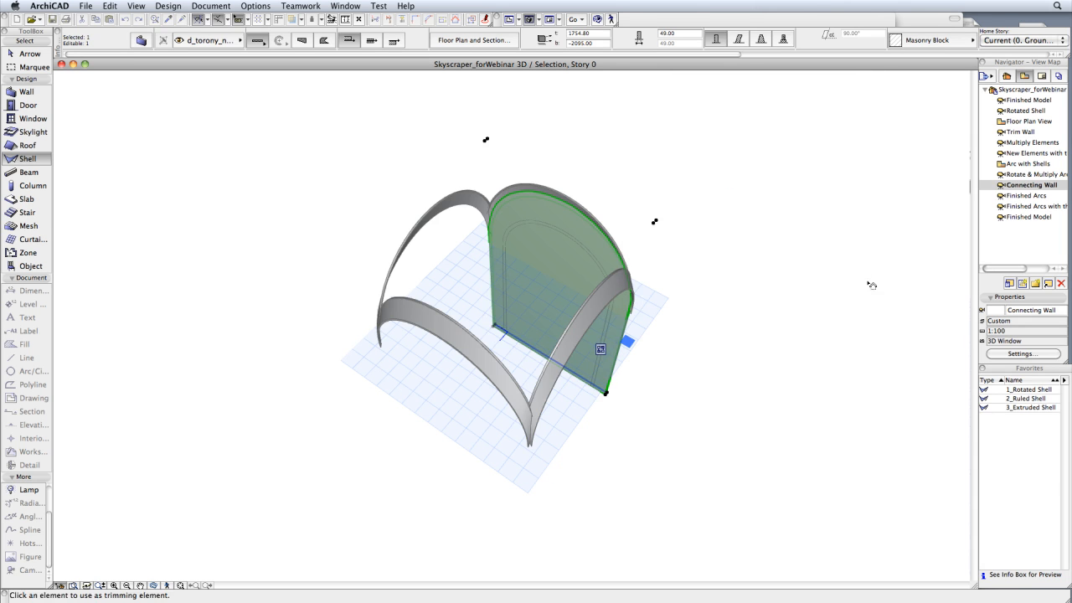
click(509, 239)
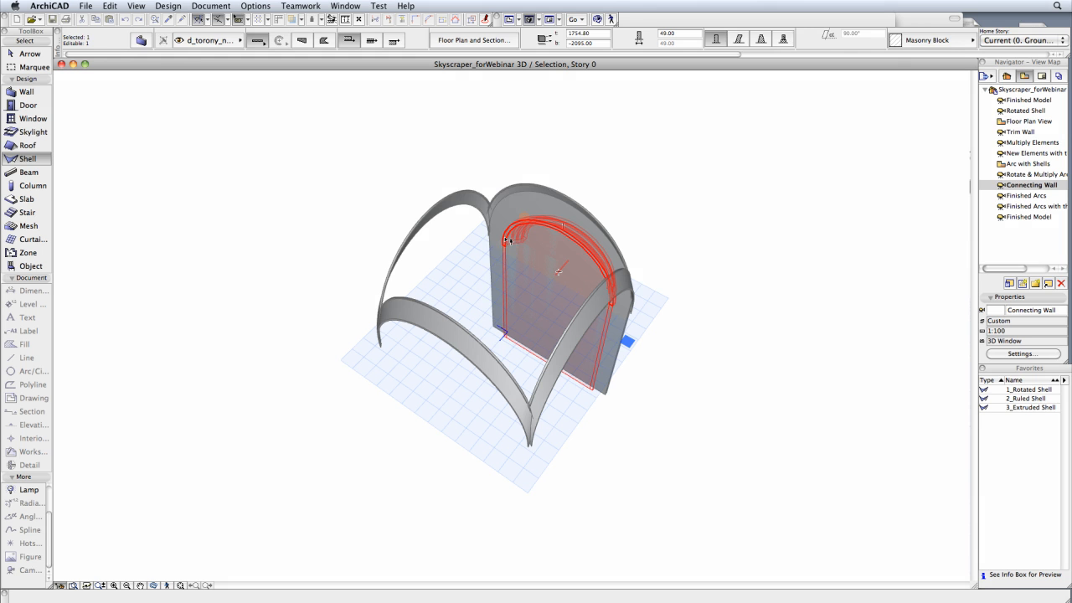
click(542, 203)
key(Escape)
Step: Examine the finished skyscraper model, then the Only House and Only RearStructure views of the Shell_v08_DesignWebinar project
double_click(1027, 196)
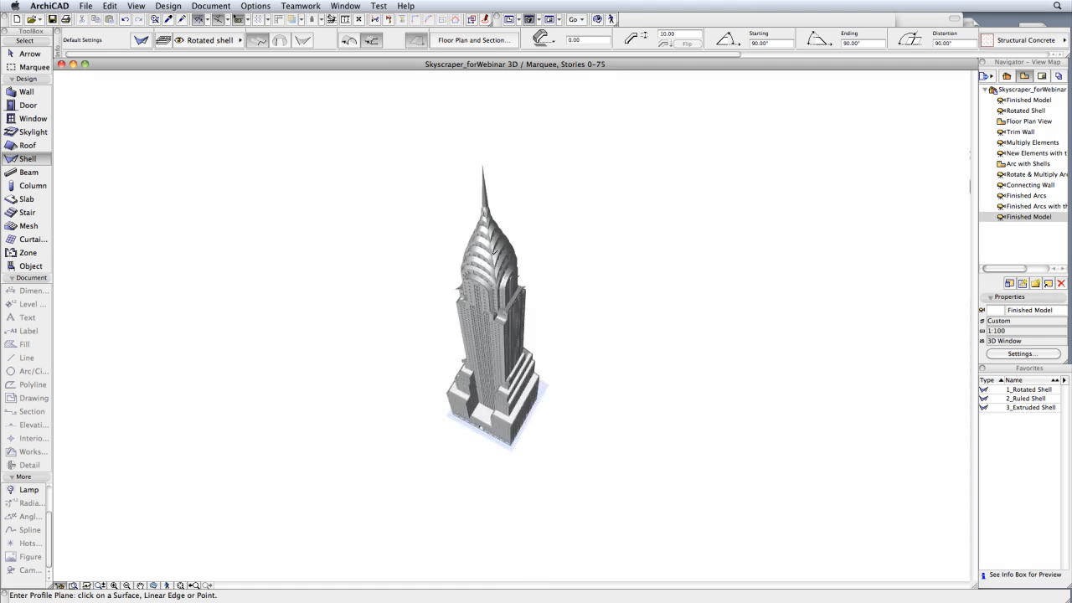
scroll(496, 263, up, 10)
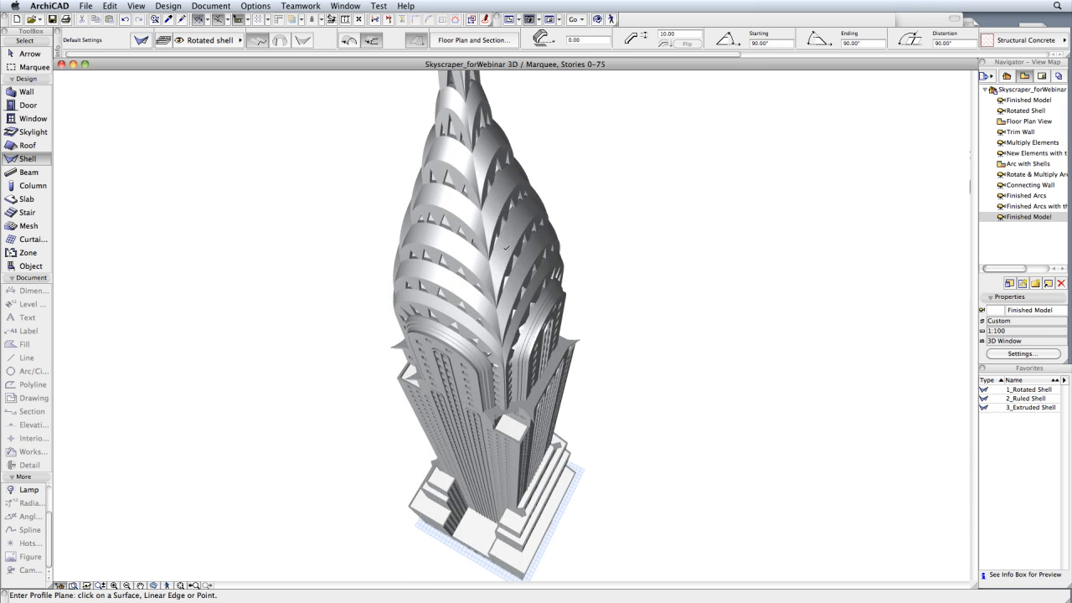
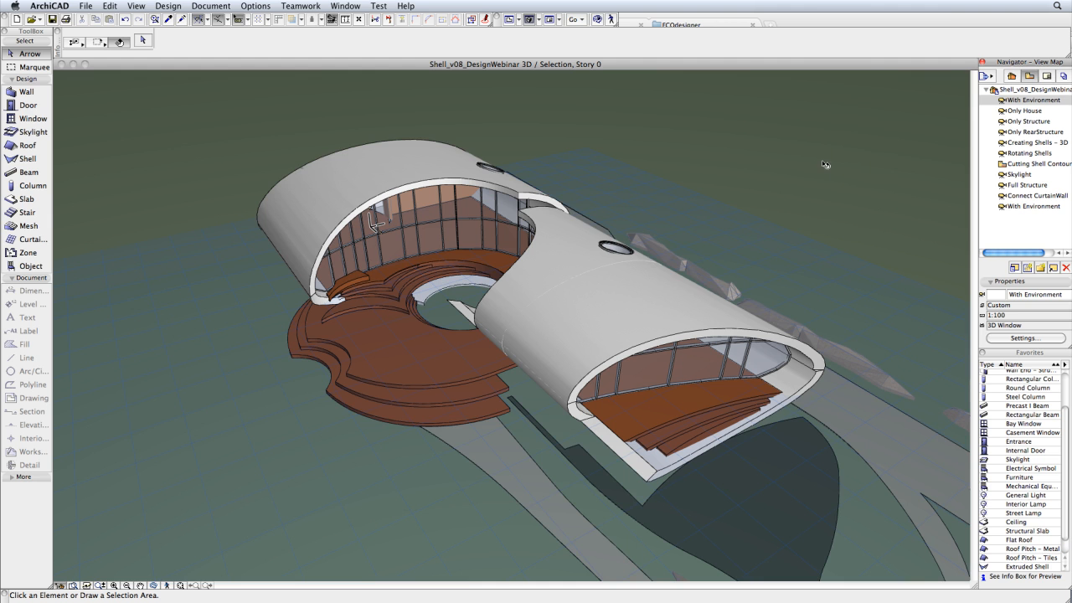
click(1034, 112)
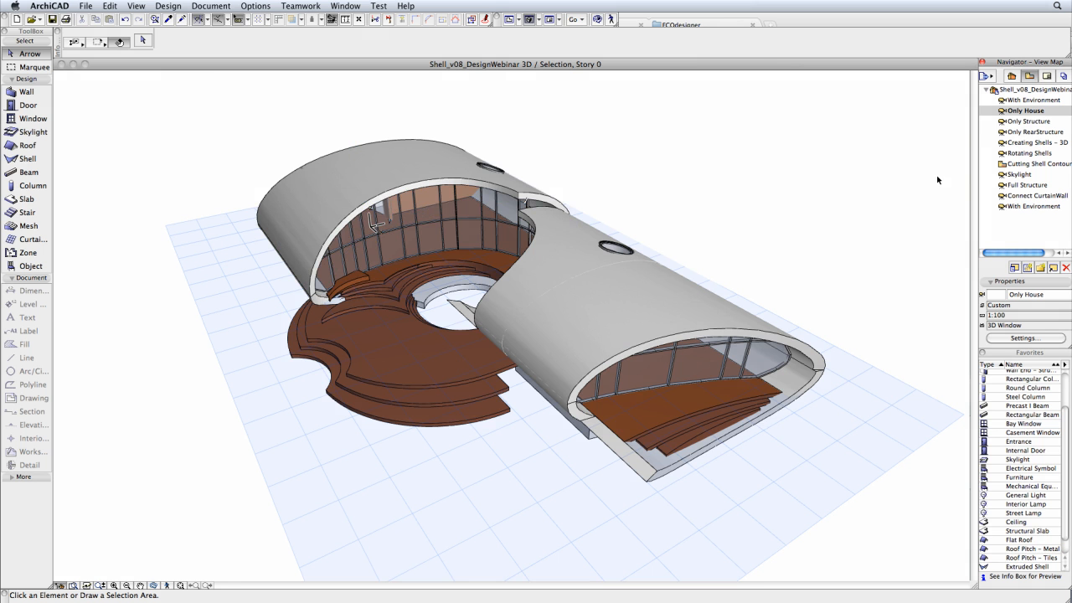
double_click(1036, 131)
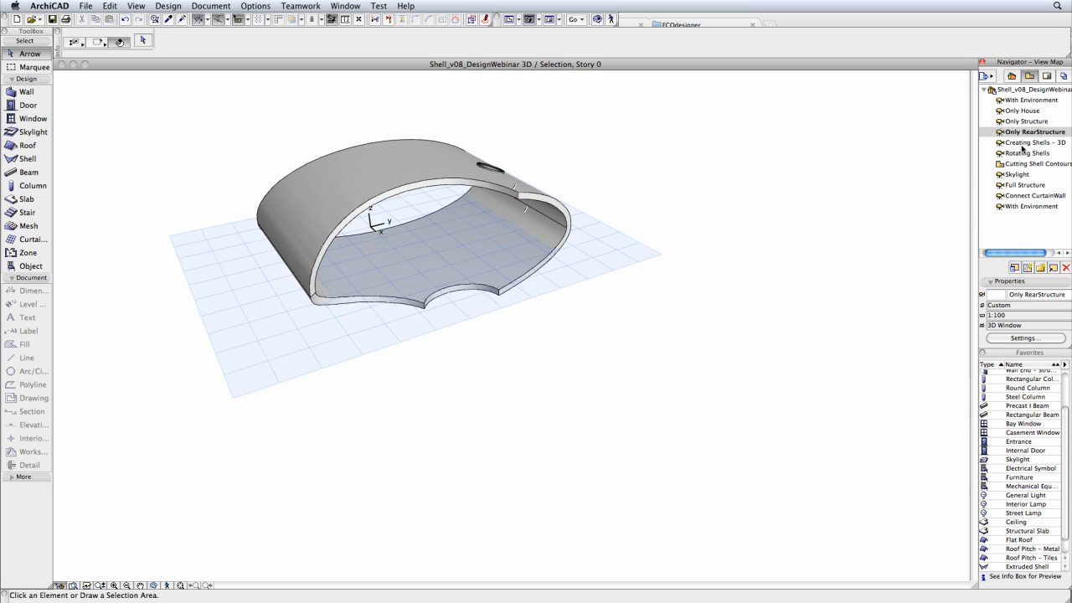
Step: In the Creating Shells - 3D view, create an extruded shell along the red arc using the Extruded Shell favorite and an extrusion length of 1225
double_click(1021, 144)
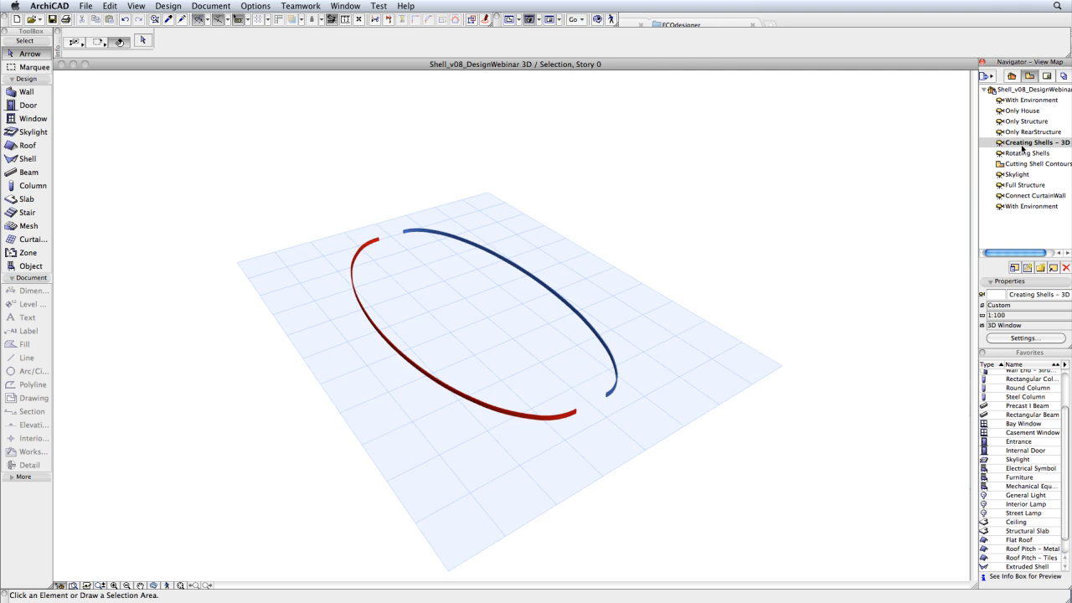
click(28, 162)
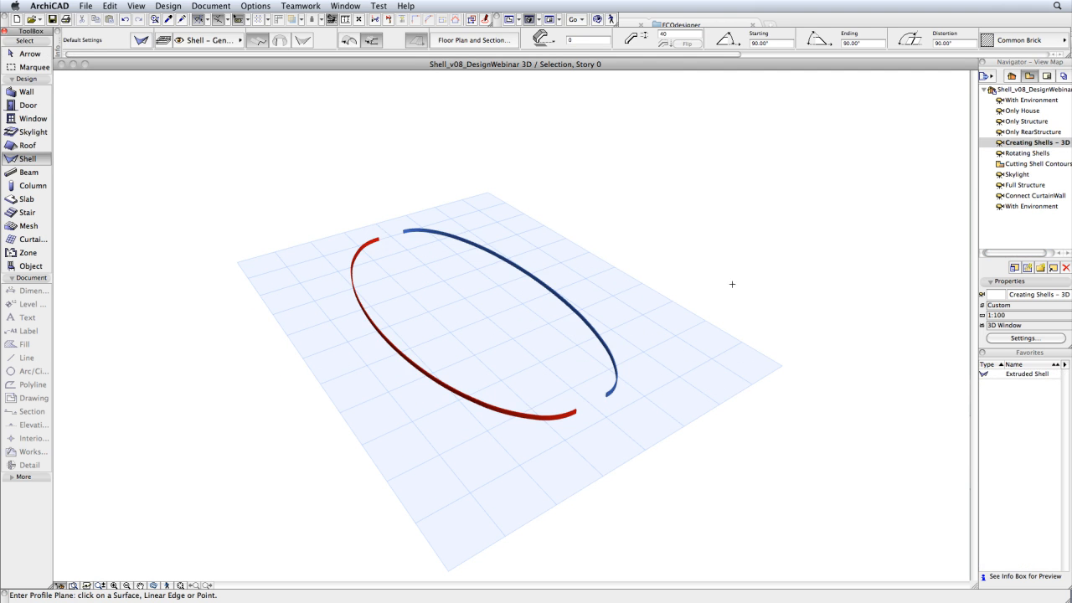
double_click(1039, 374)
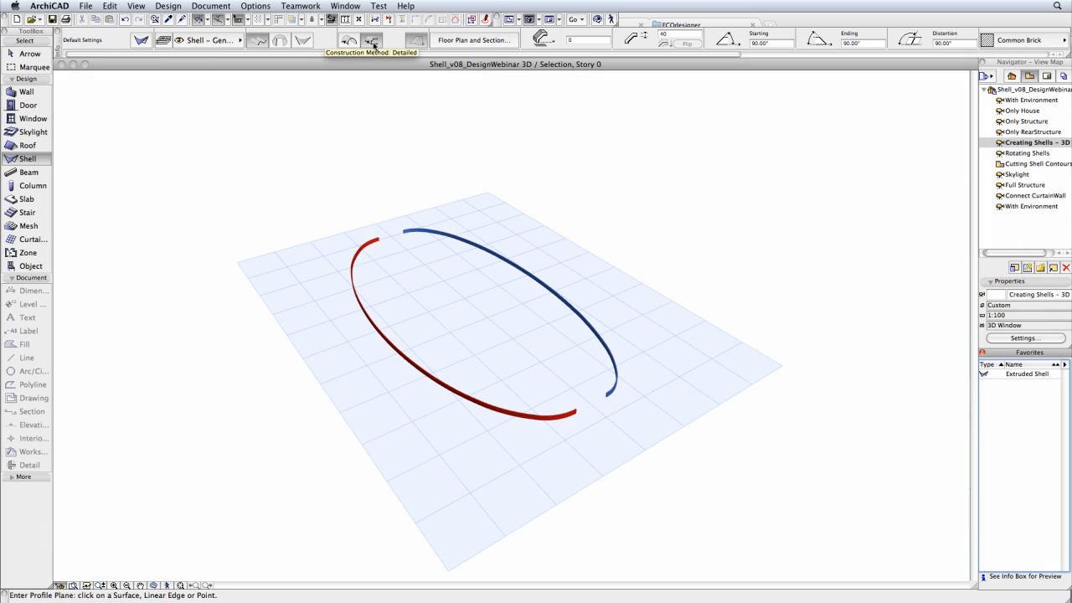
click(453, 280)
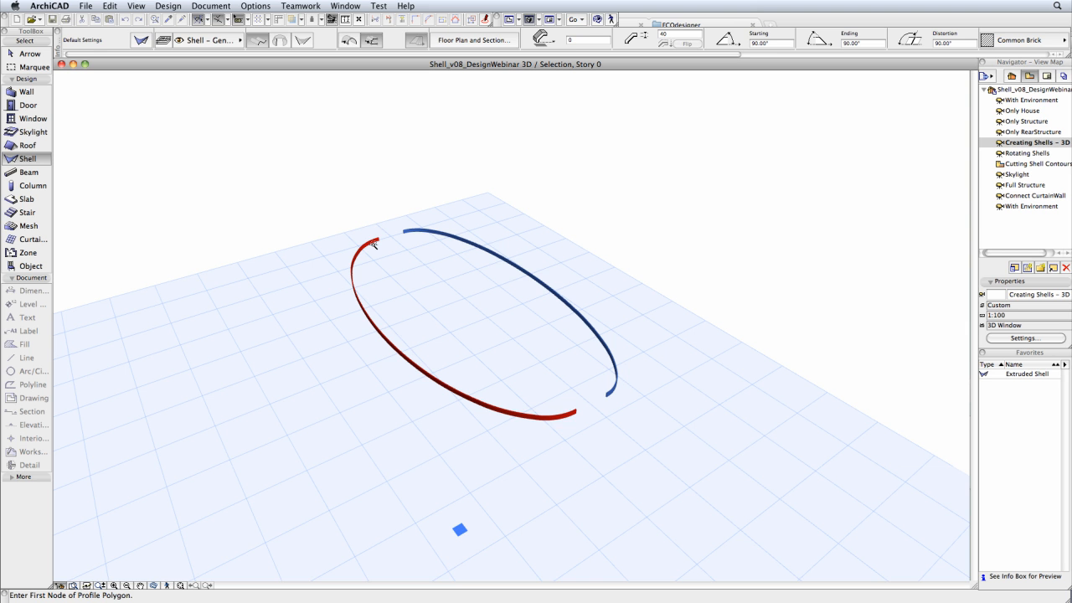
click(373, 243)
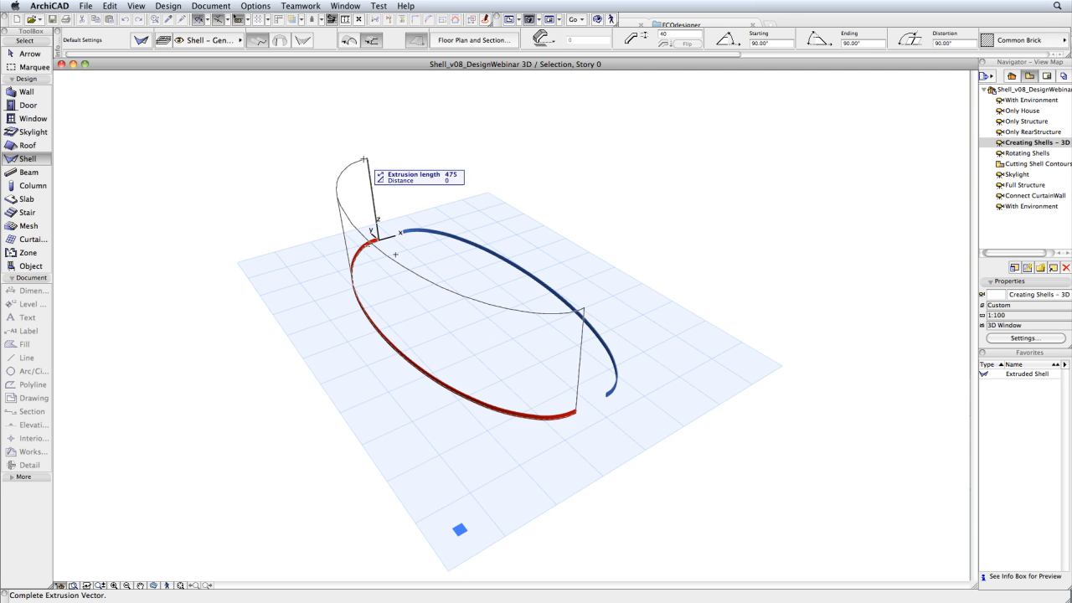
text(1225)
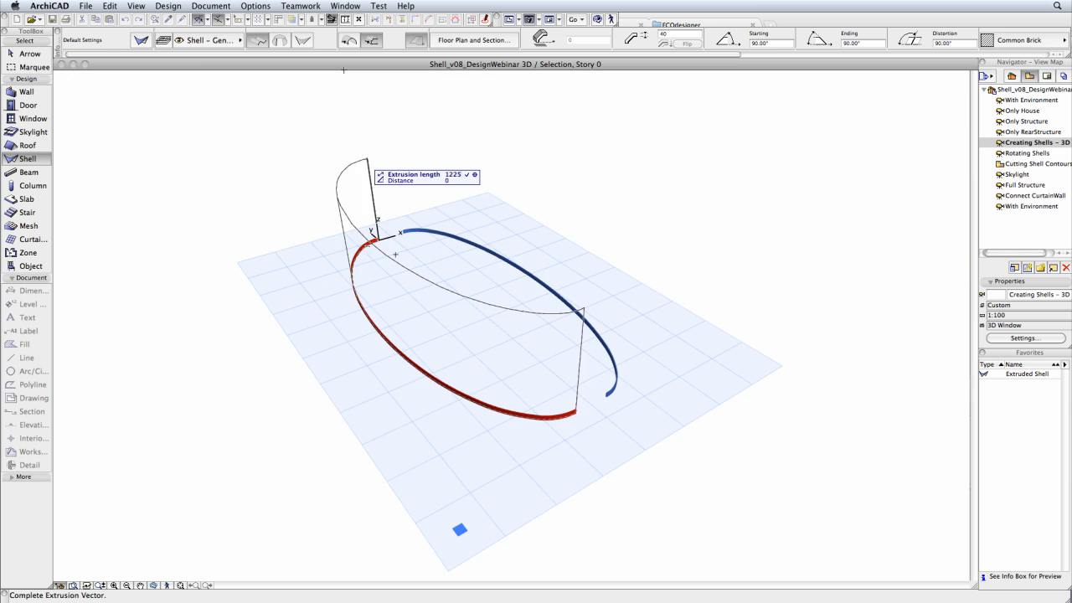
key(Return)
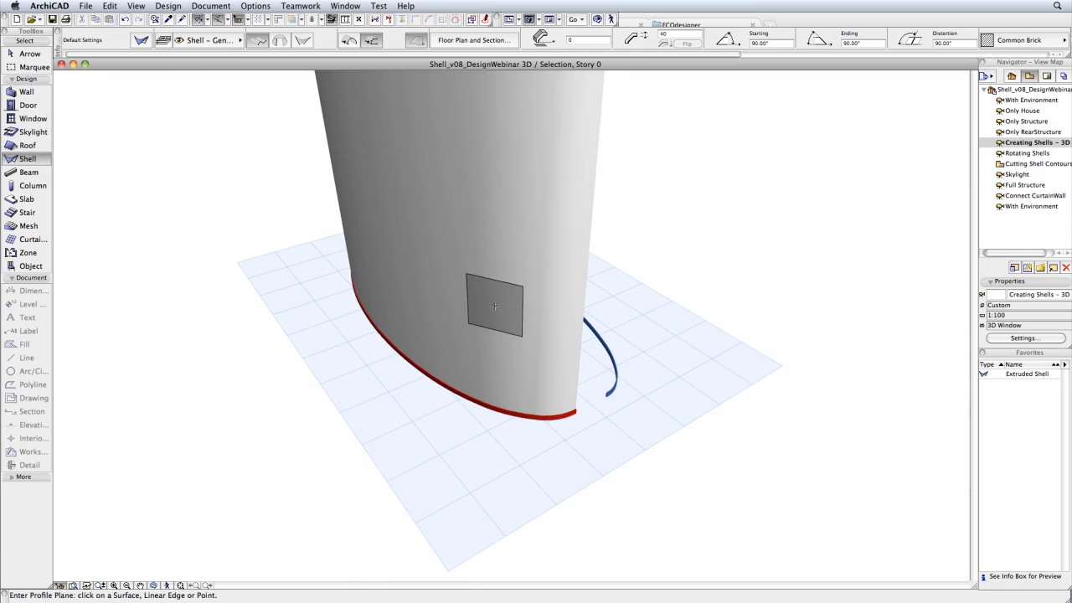
Step: Create a second extruded shell along the blue arc with an extrusion length of 1250
middle_drag(476, 317, 434, 344)
shift+middle_drag(623, 356, 375, 352)
shift+middle_drag(675, 360, 513, 368)
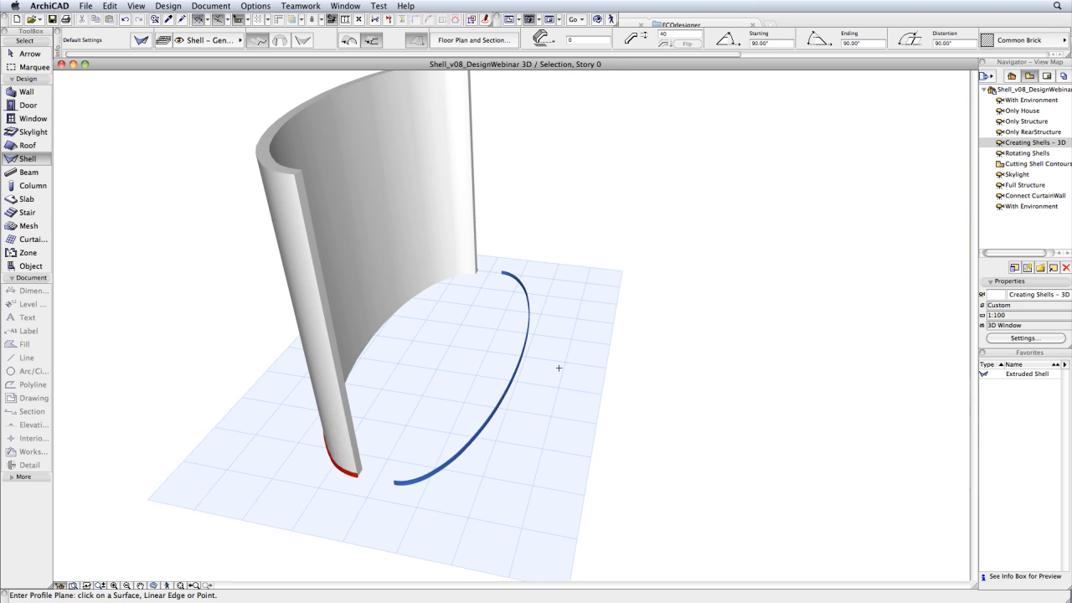
click(441, 351)
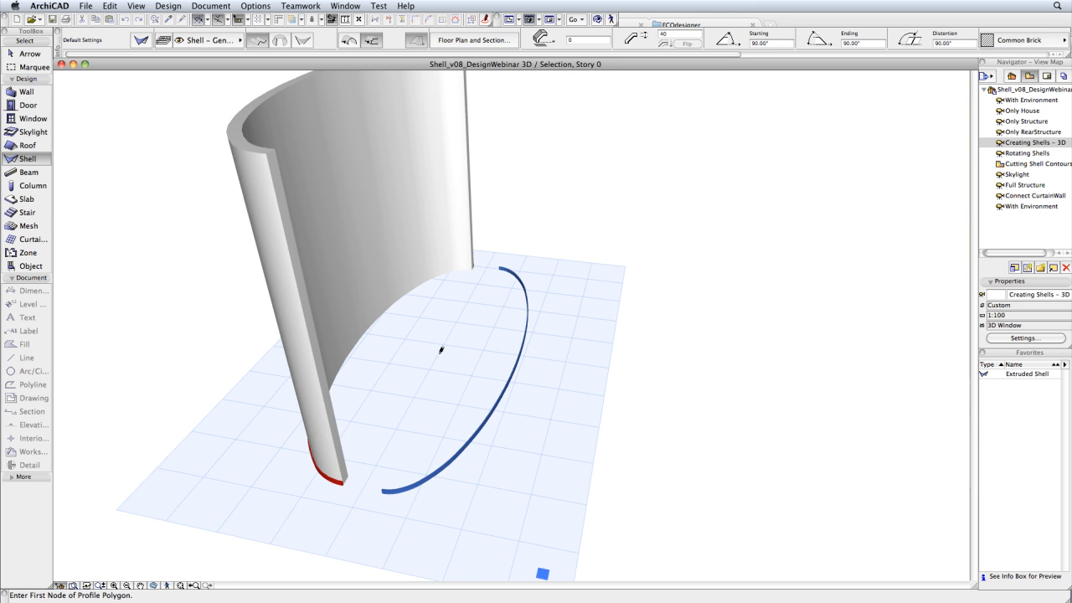
click(503, 271)
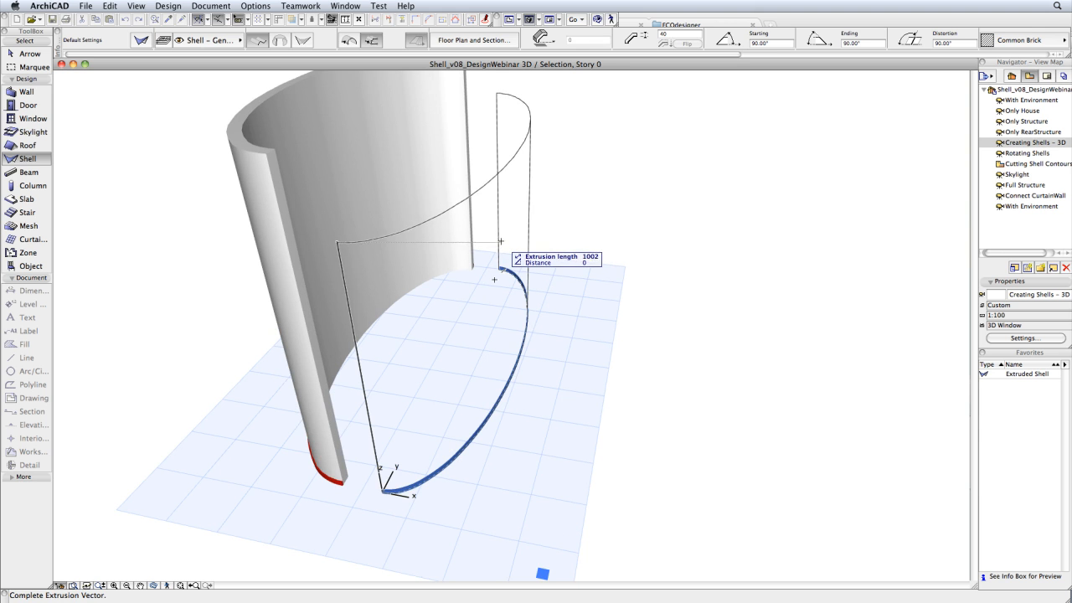
text(1250)
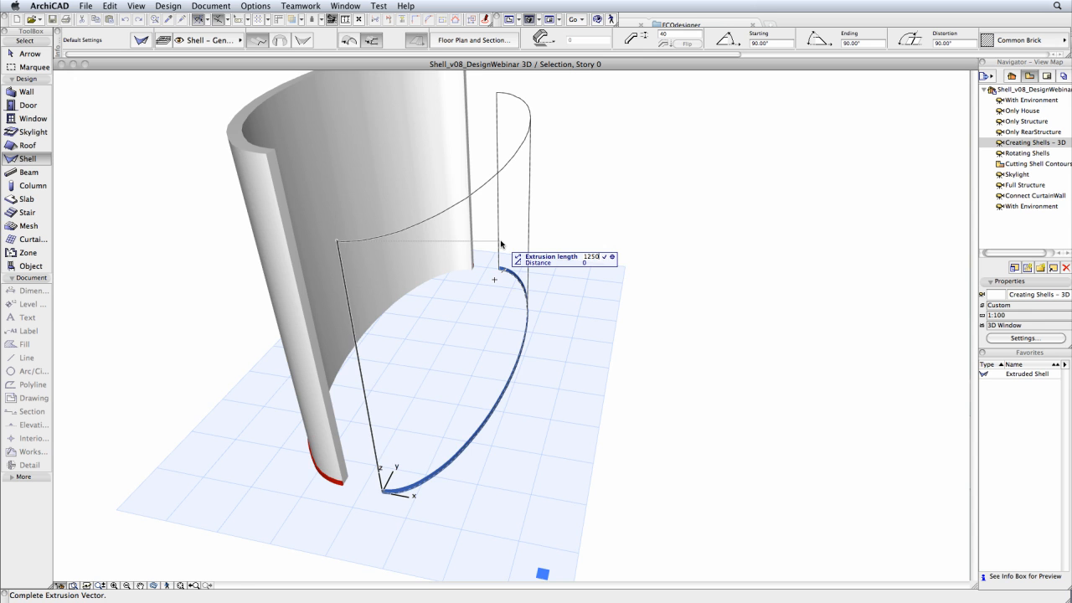
key(Return)
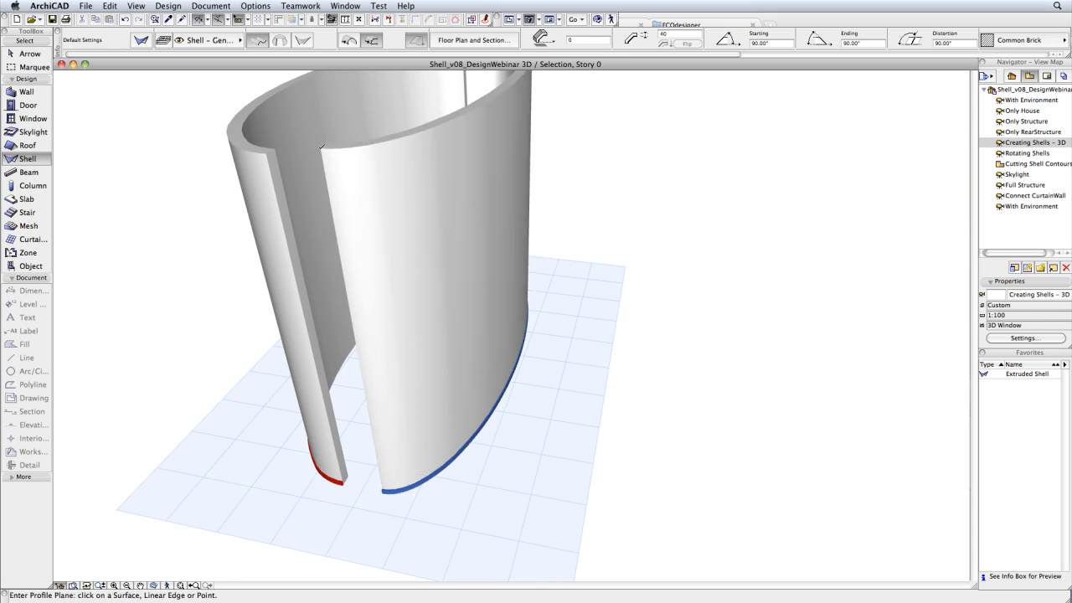
scroll(562, 304, down, 4)
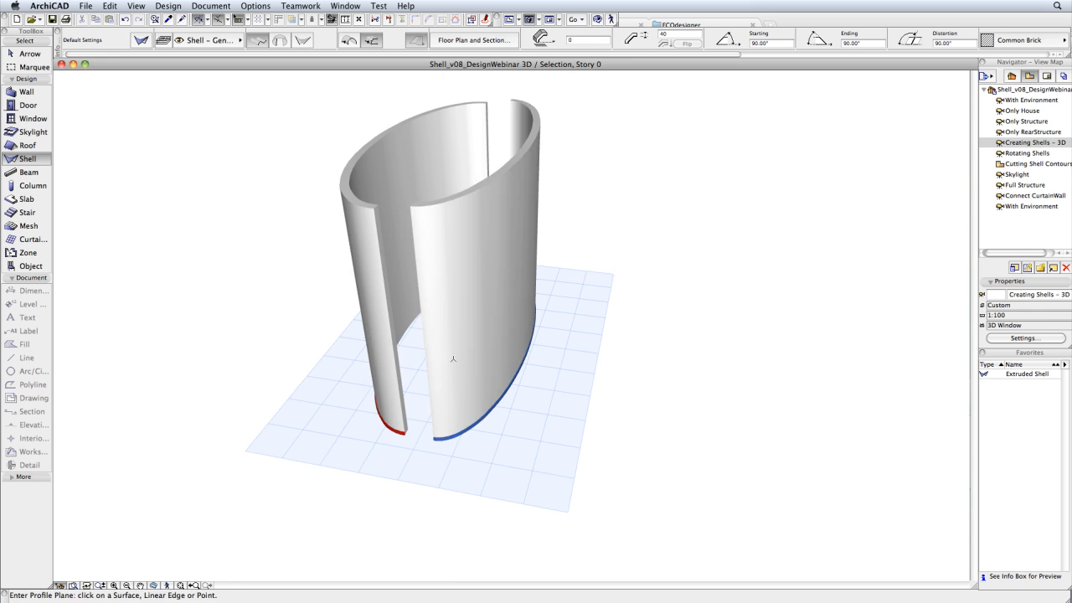
Step: Move the blue-arc shell from its lower end corner to the matching end corner of the red-arc shell, and deselect it
click(450, 356)
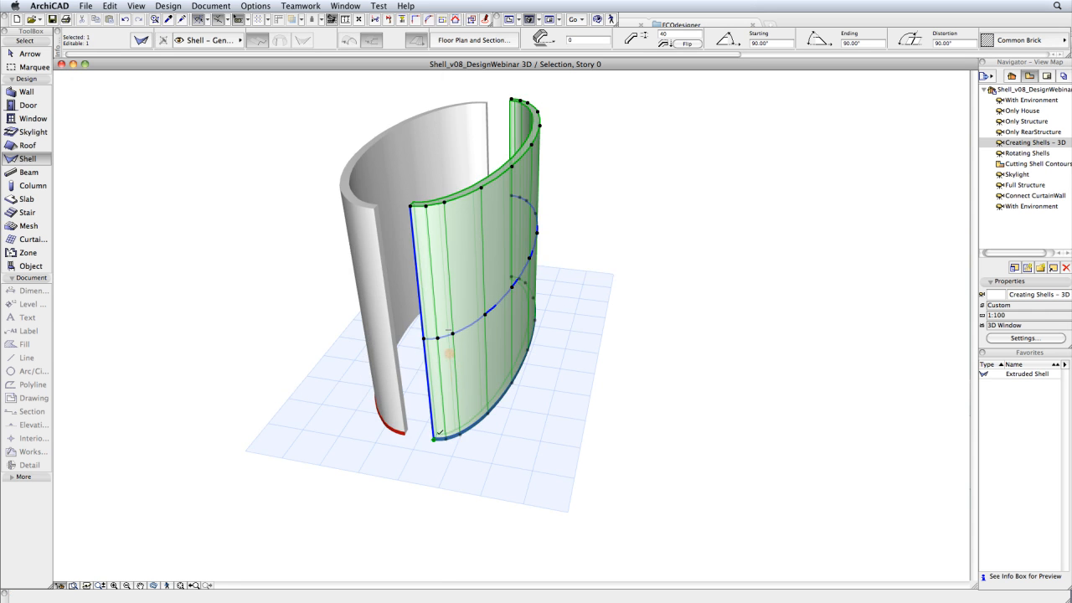
key(super+d)
click(434, 439)
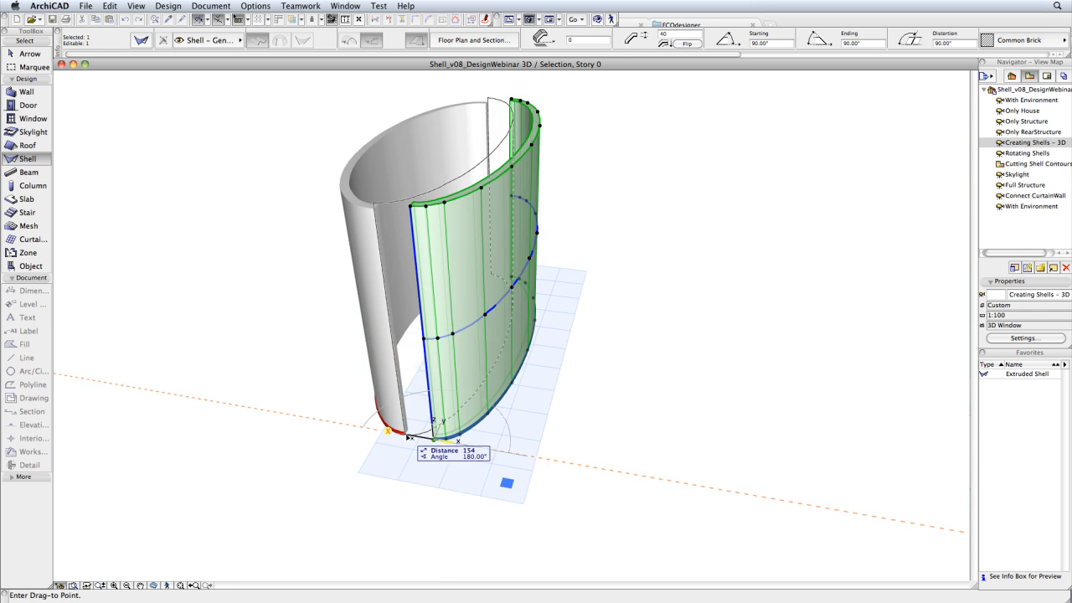
click(409, 436)
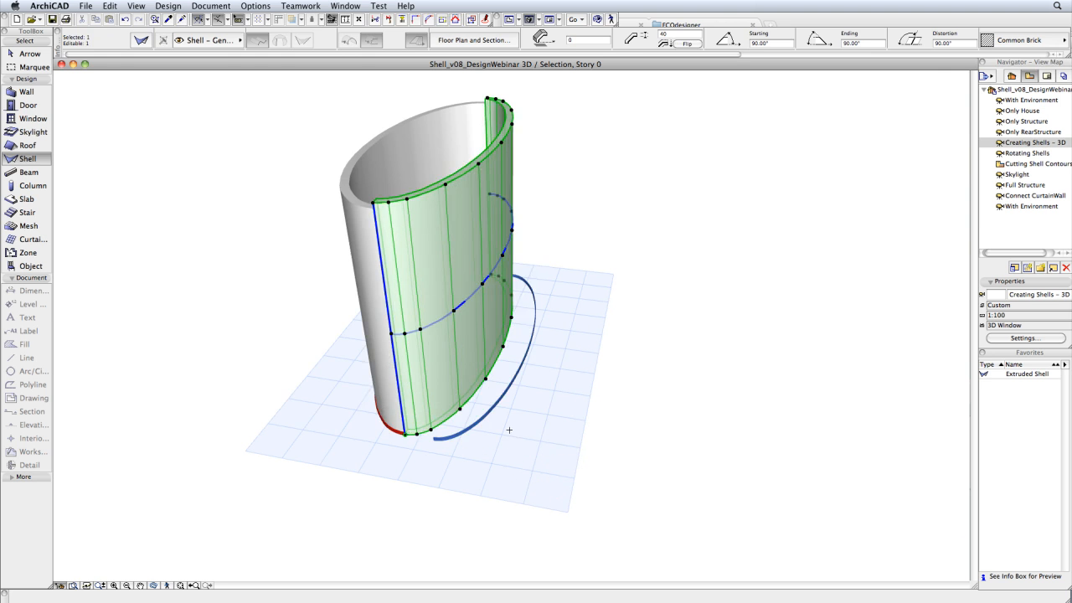
key(Escape)
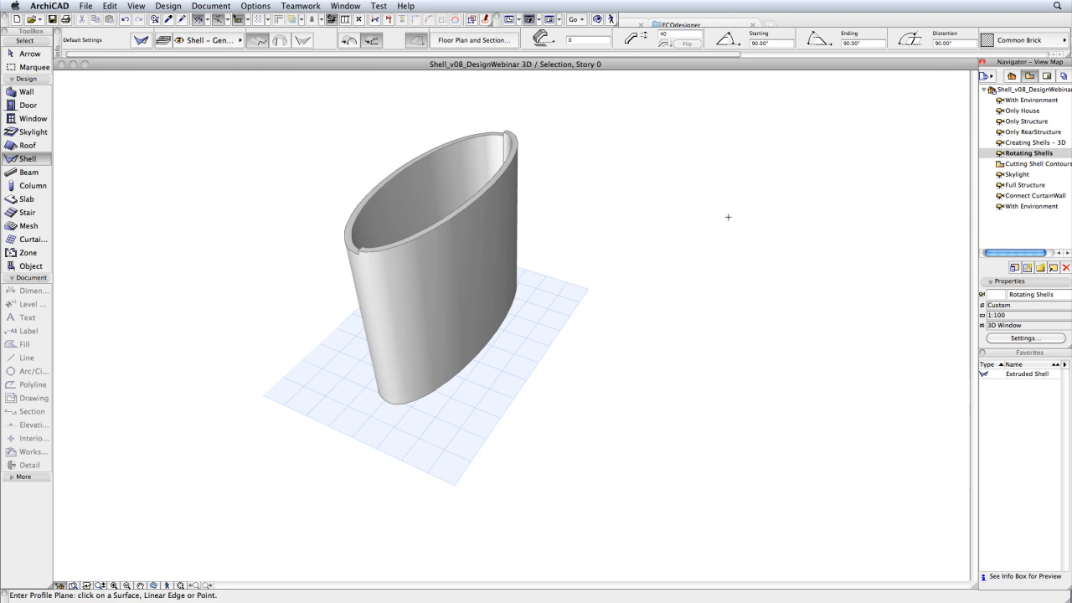
Step: In the Rotating Shells view, rotate both shells together by 90° about an axis through the two base points where they meet
click(433, 277)
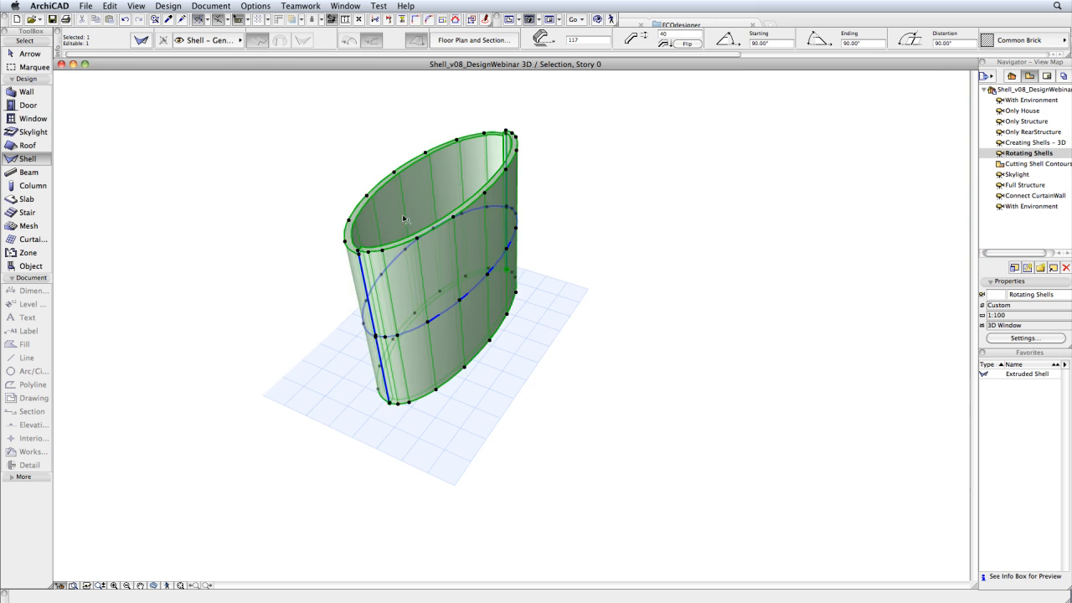
click(316, 294)
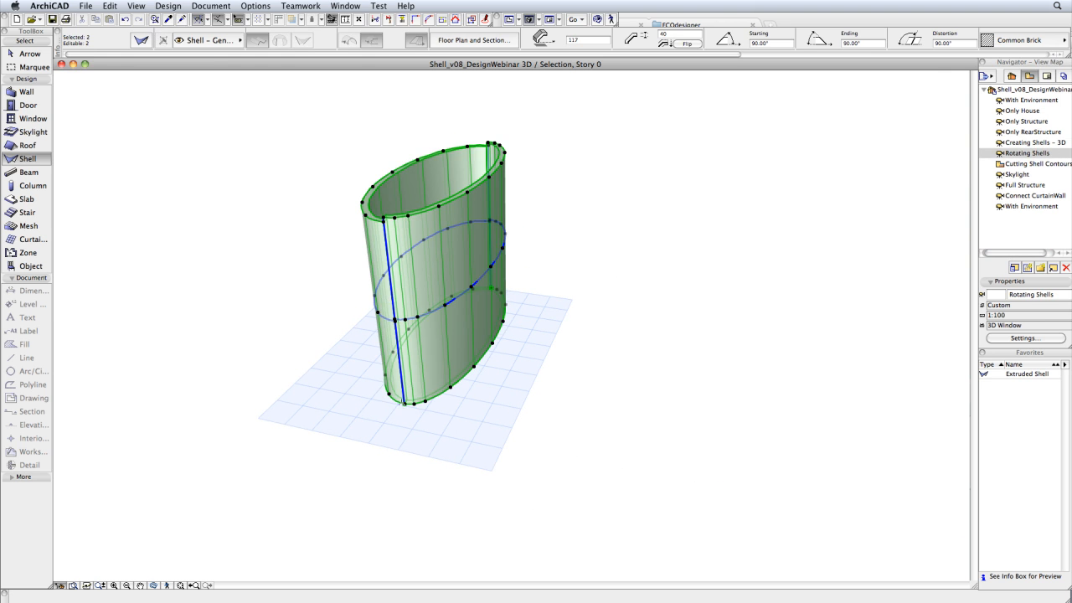
click(404, 403)
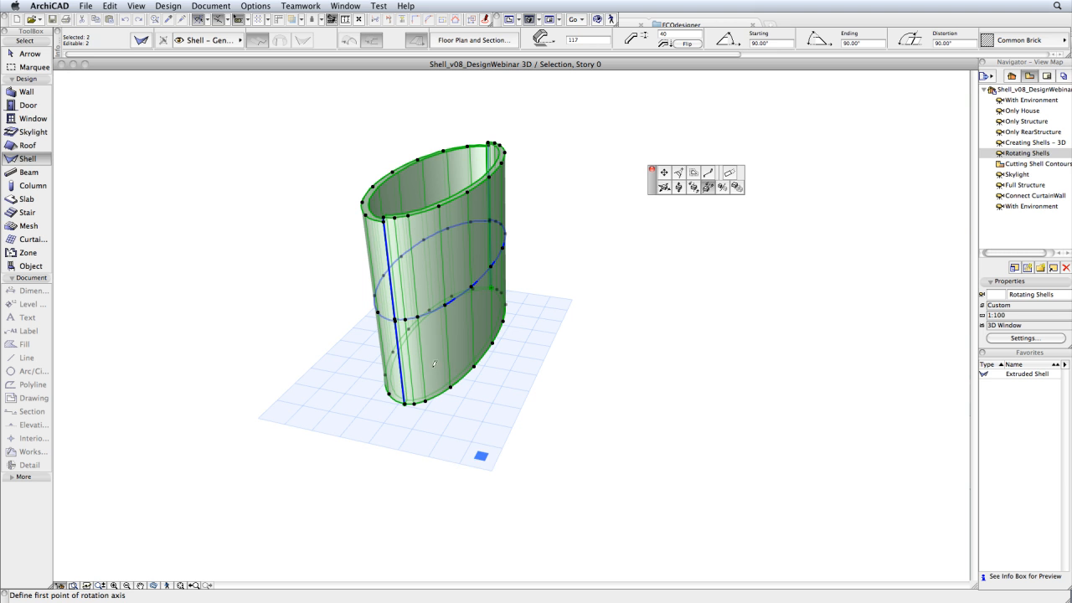
click(406, 401)
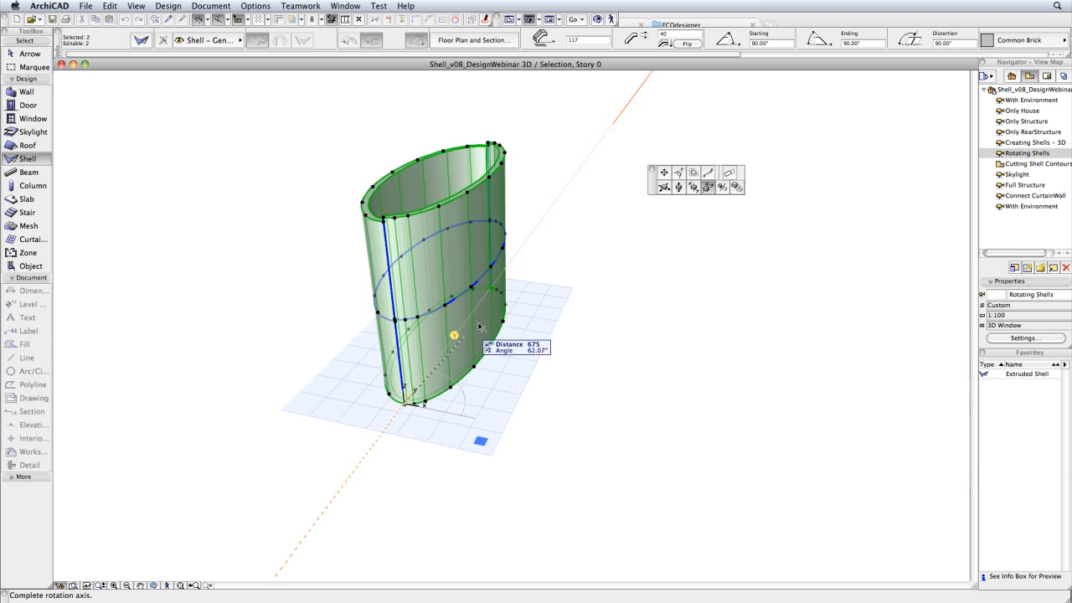
click(497, 290)
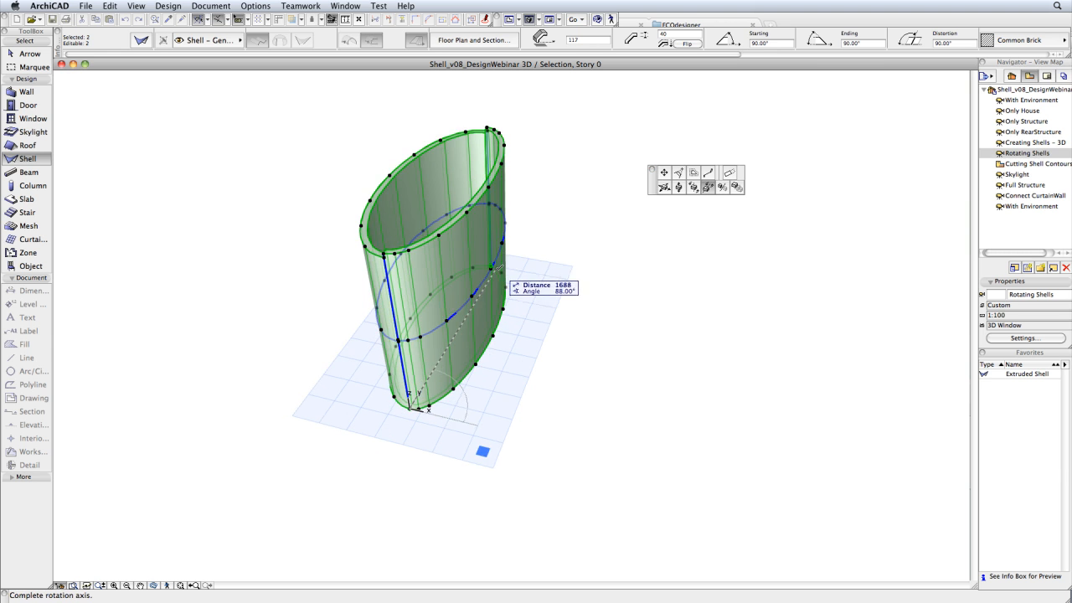
click(430, 298)
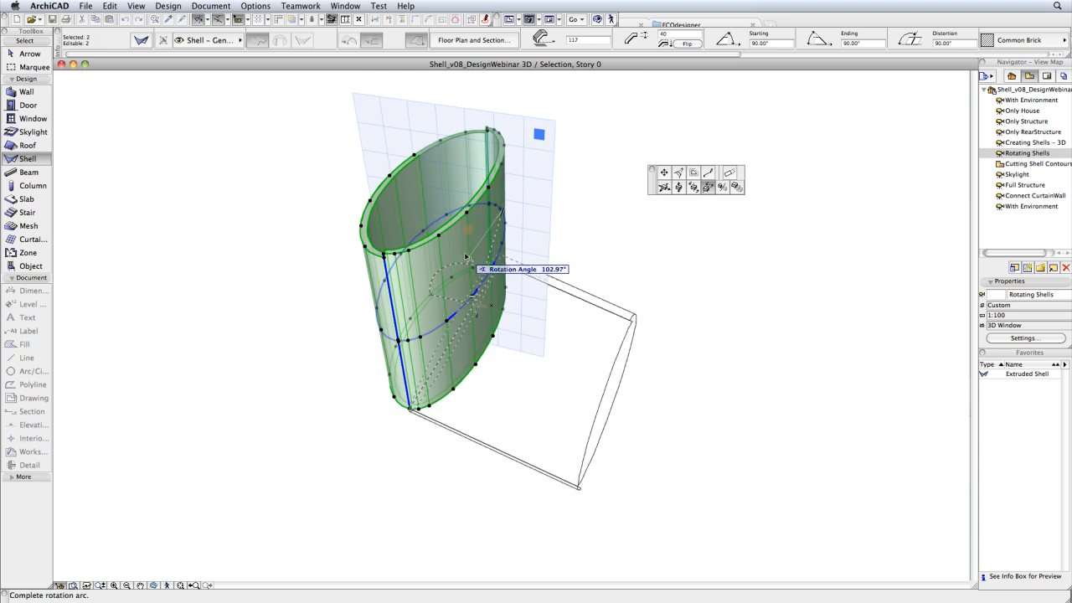
text(90)
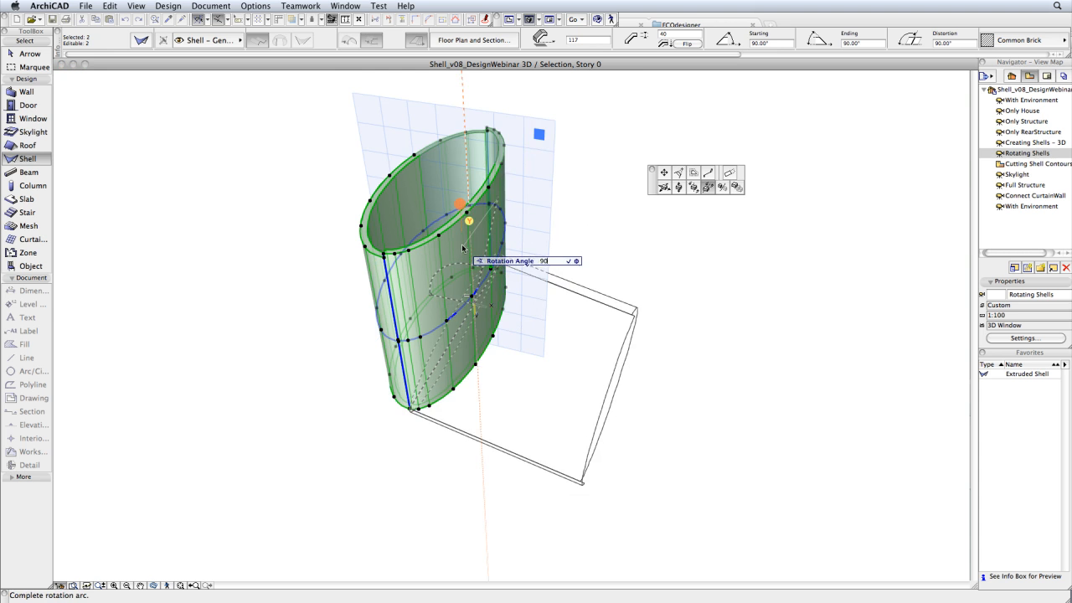
key(Return)
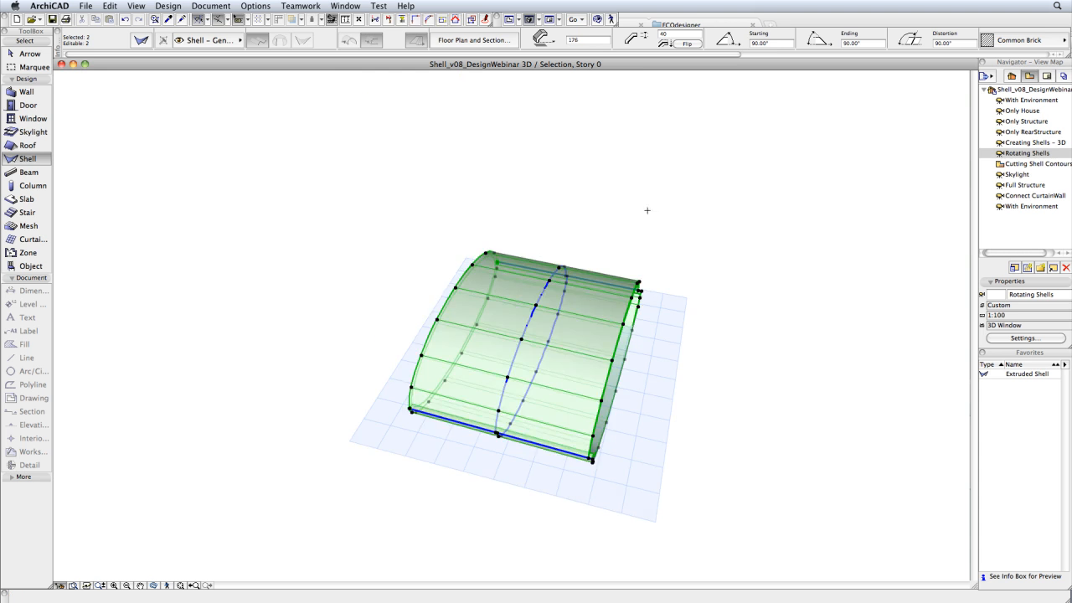
key(Escape)
shift+middle_drag(694, 342, 651, 388)
scroll(658, 417, up, 2)
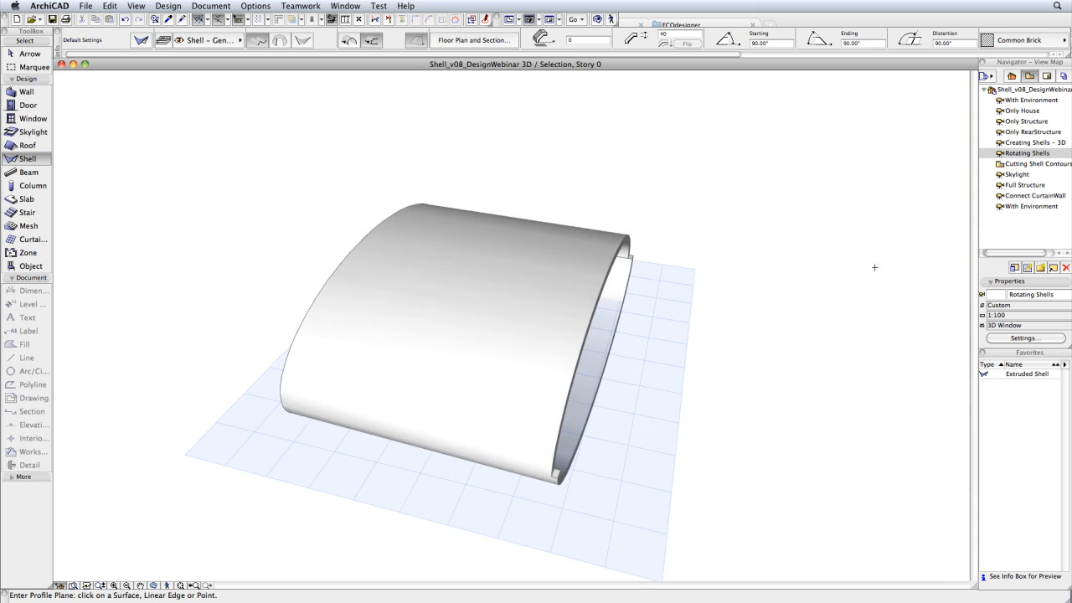
Step: In the Cutting Shell Contours floor plan, define the contour of the shorter shell from the red outline
double_click(1021, 162)
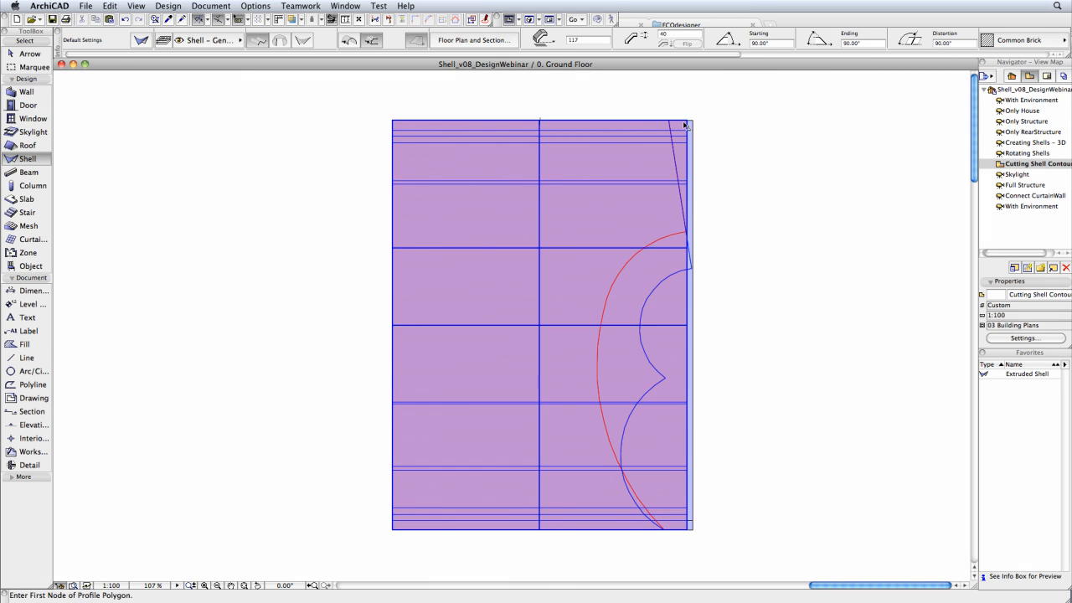
right_click(609, 158)
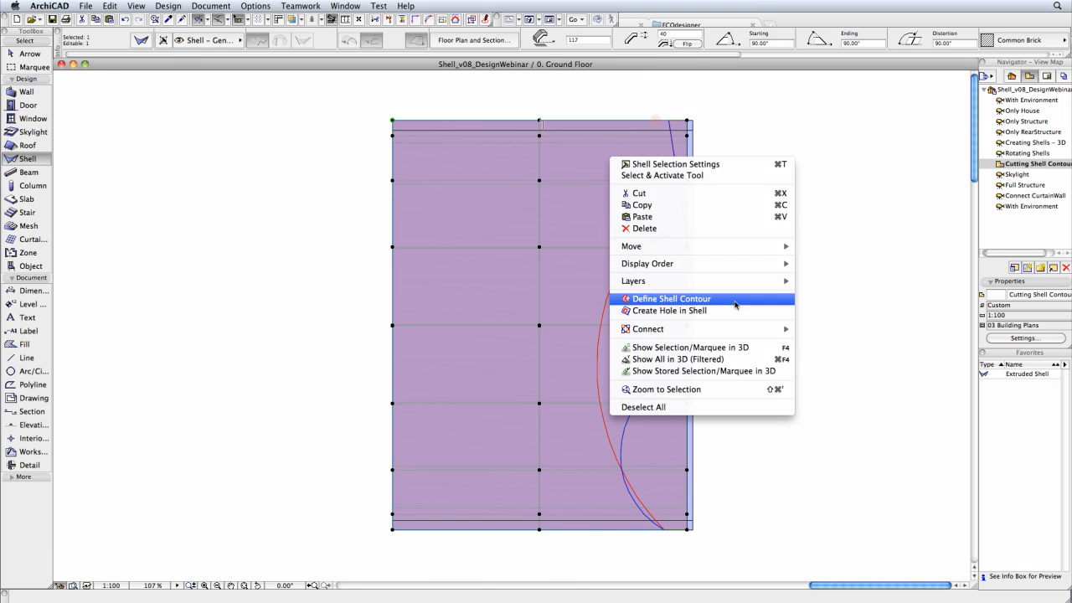
click(736, 301)
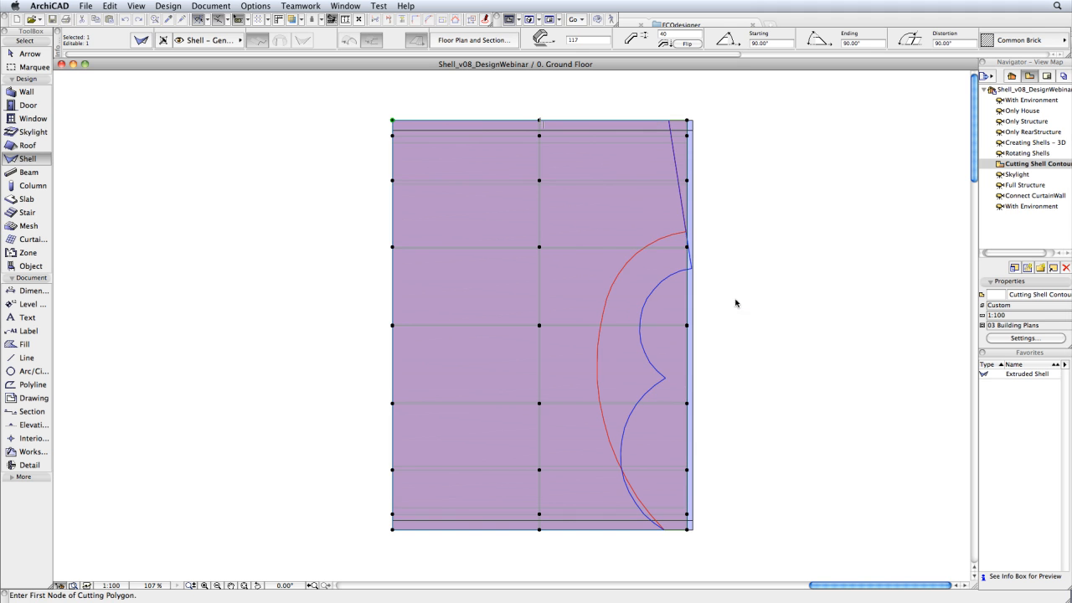
click(618, 274)
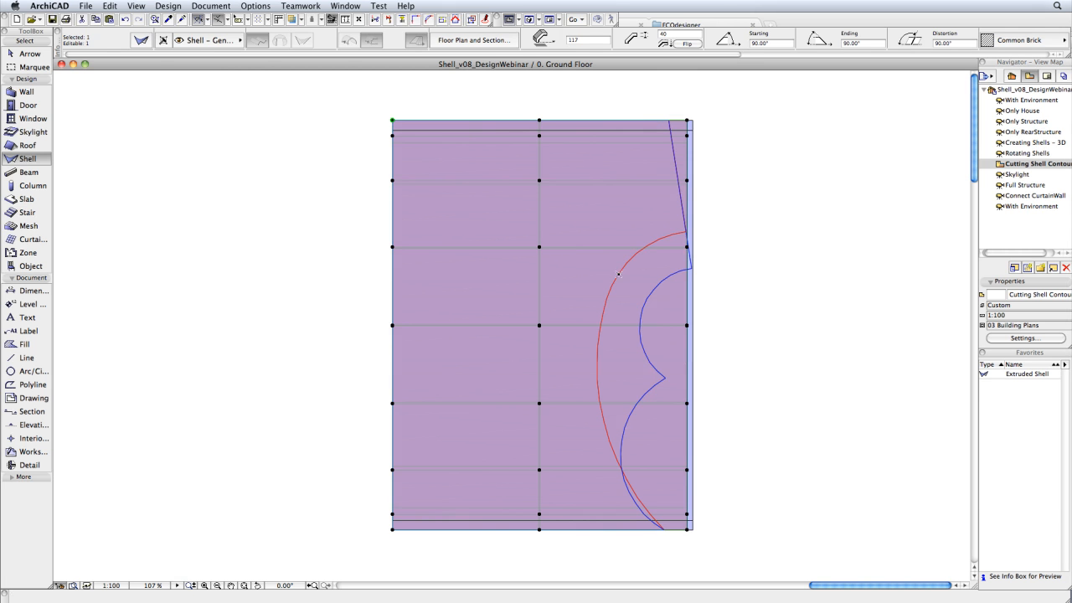
click(652, 273)
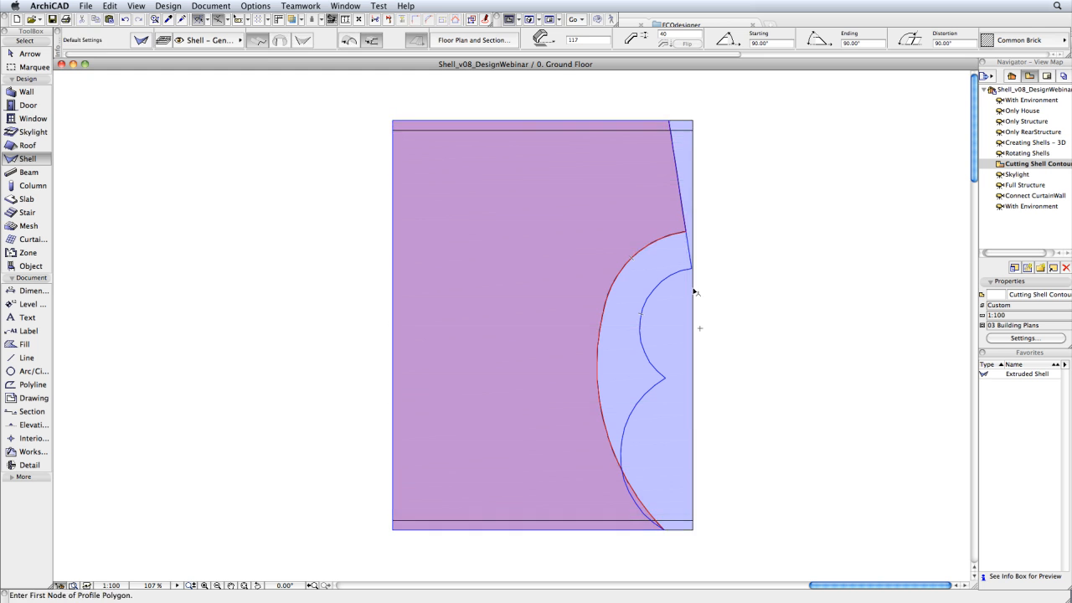
Step: Define the contour of the longer shell from the blue double-arc outline, and deselect it
right_click(728, 244)
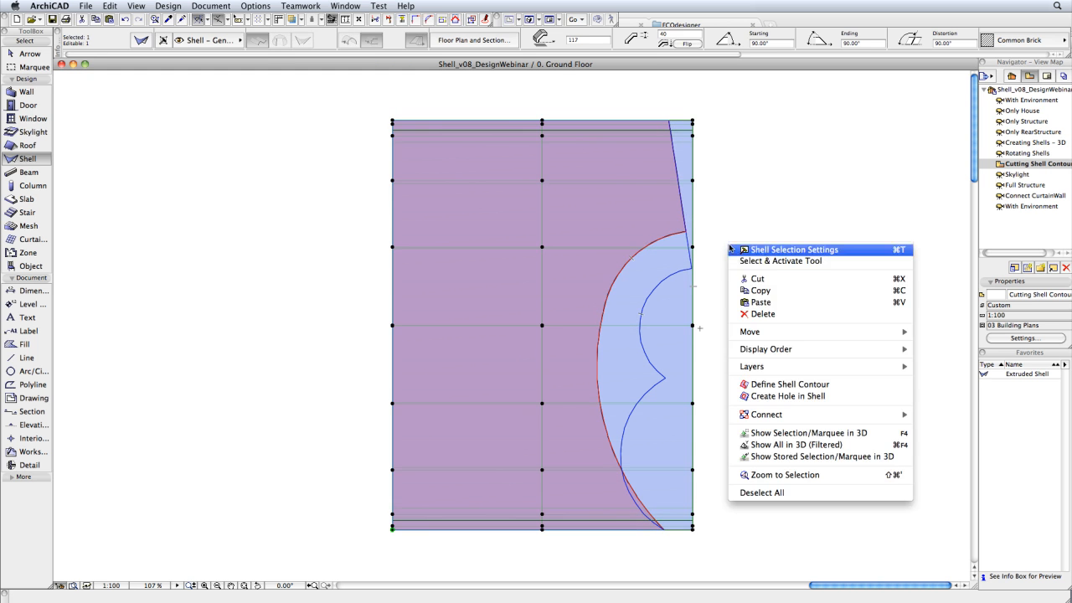
click(843, 383)
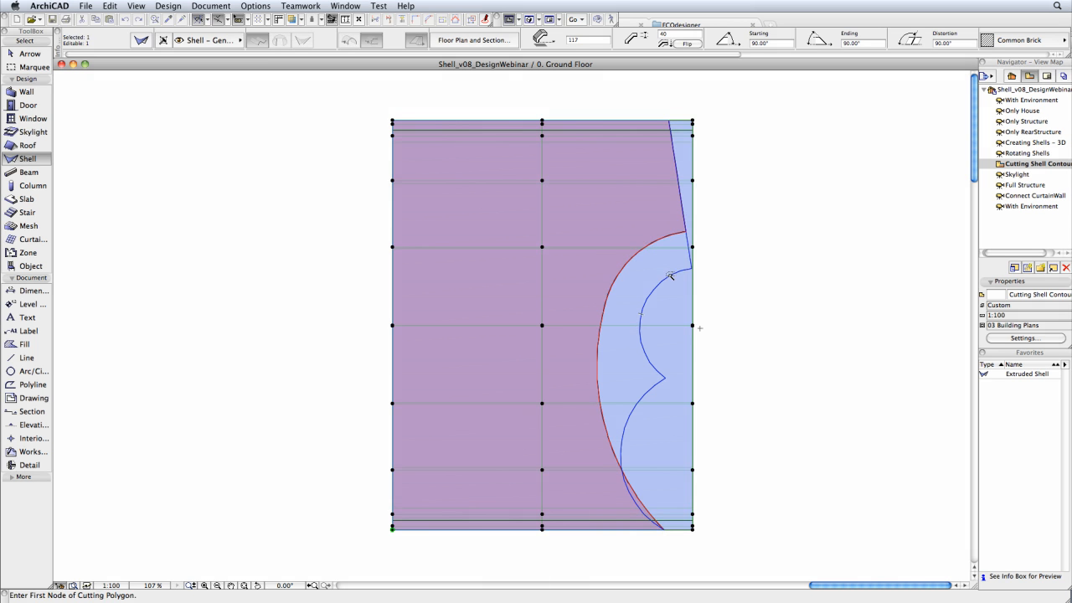
click(670, 275)
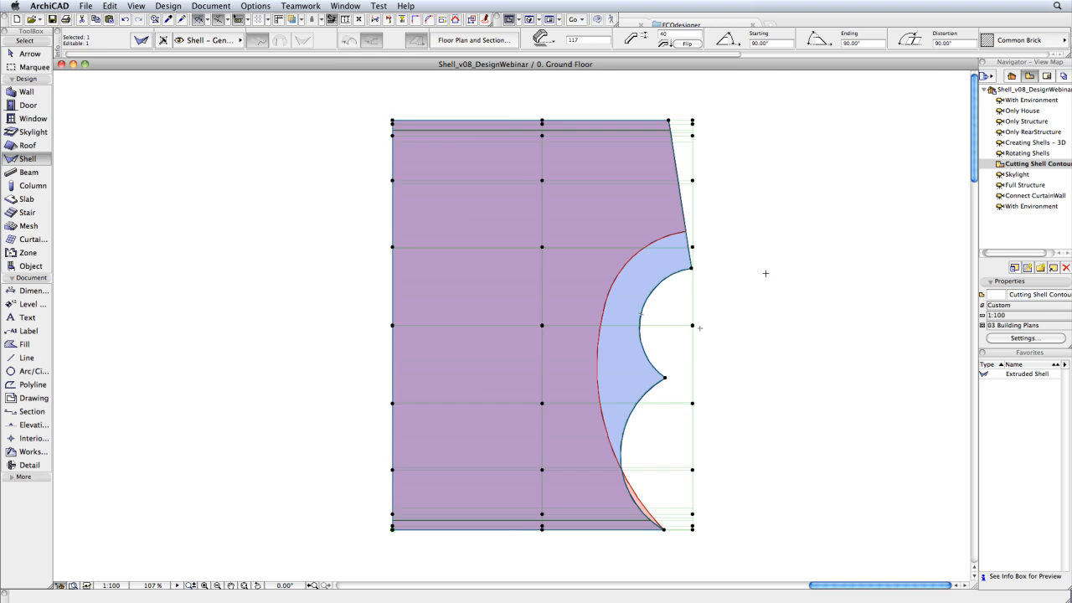
key(Escape)
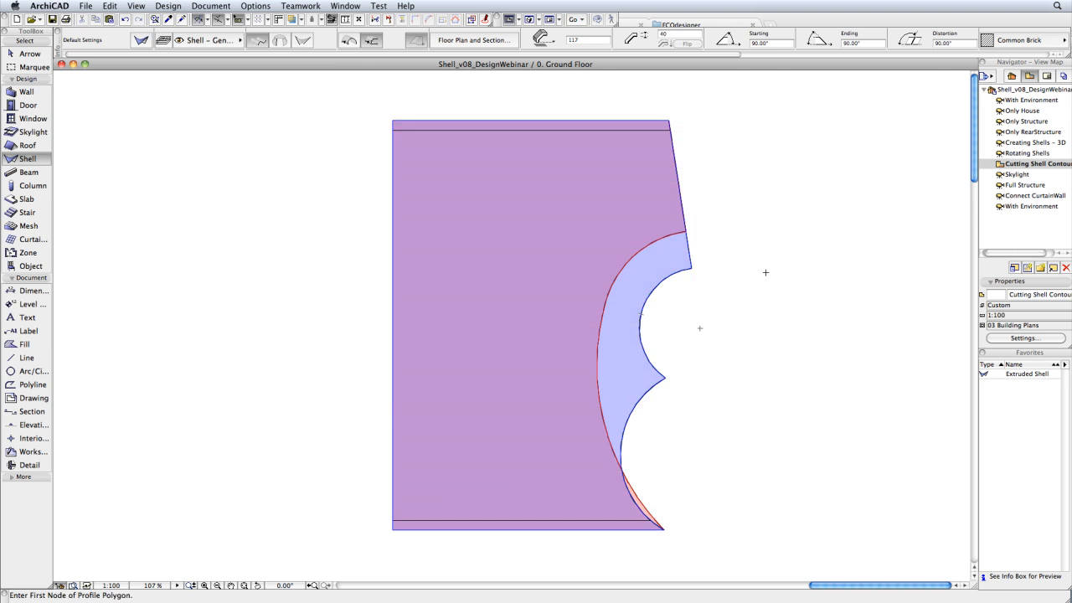
Step: In the Skylight view, place a circular dome skylight from the Skylight favorite at the marked point on the upper shell
double_click(1003, 175)
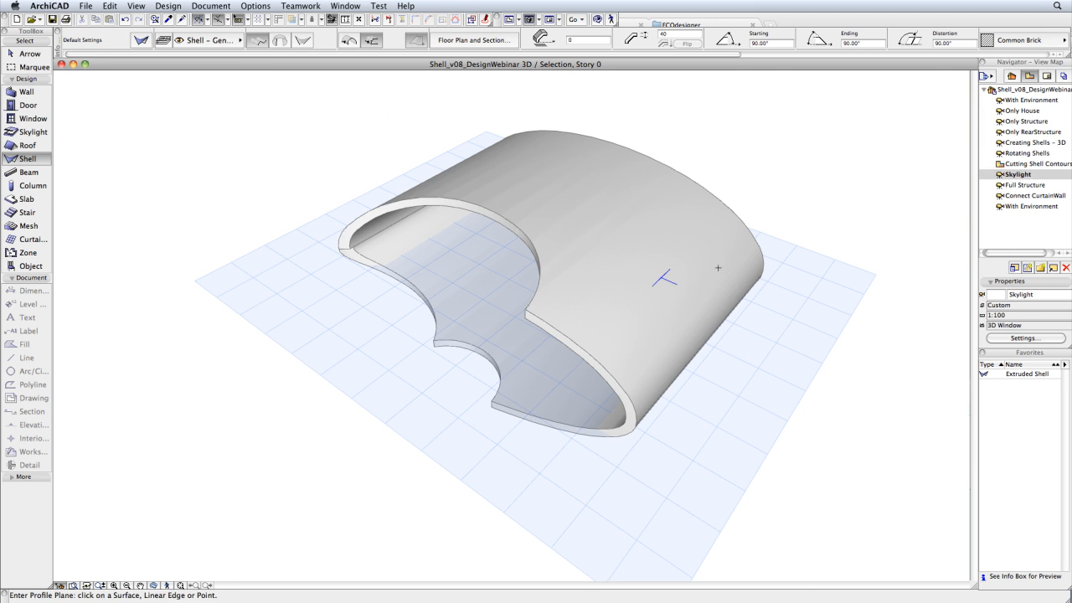
click(25, 119)
click(33, 133)
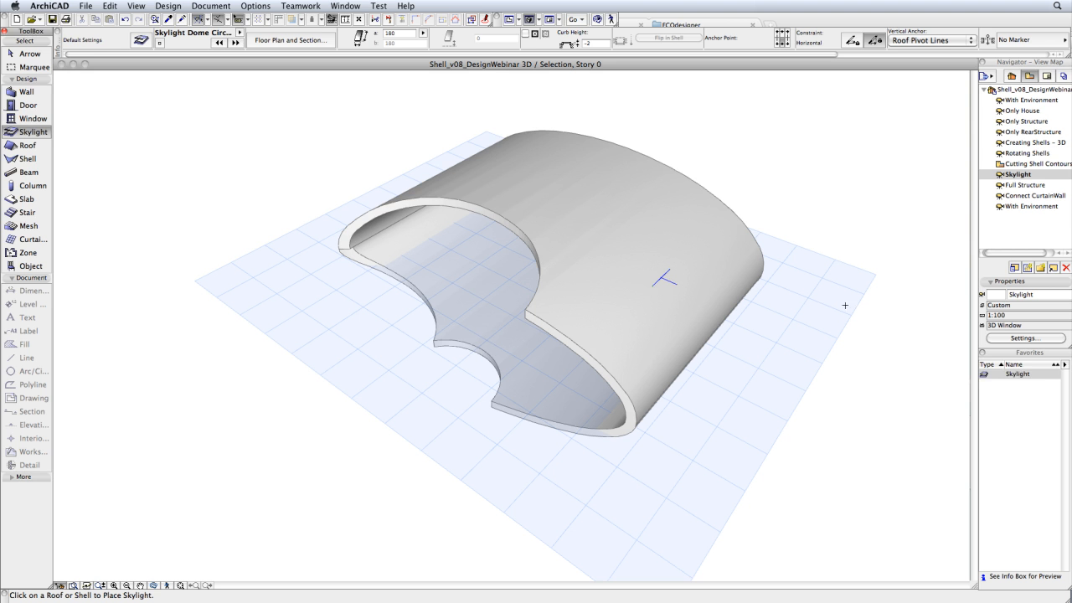
click(1030, 374)
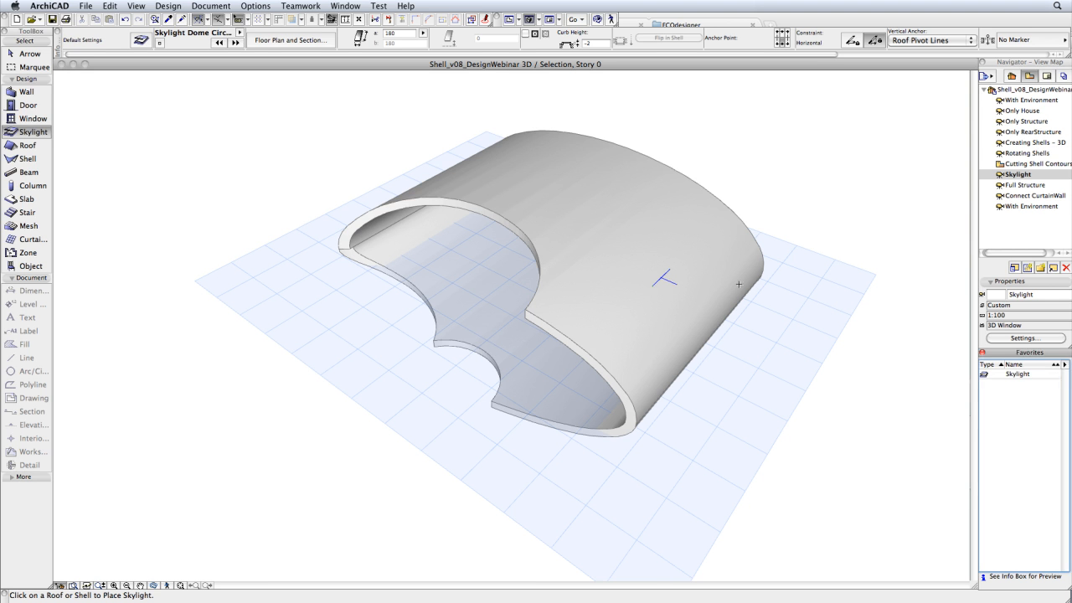
click(662, 278)
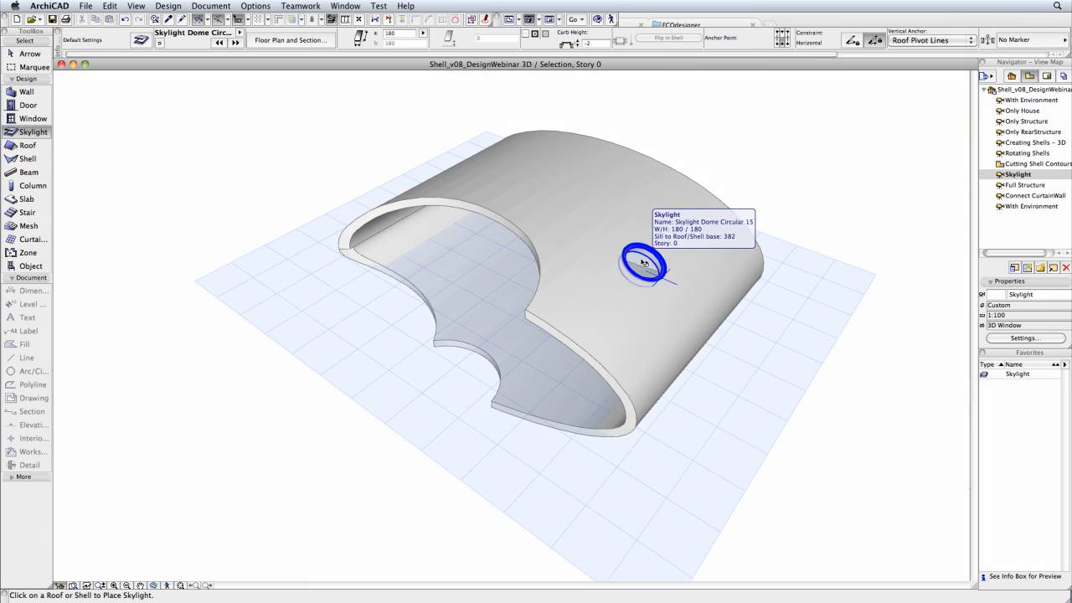
shift+middle_drag(452, 289, 693, 261)
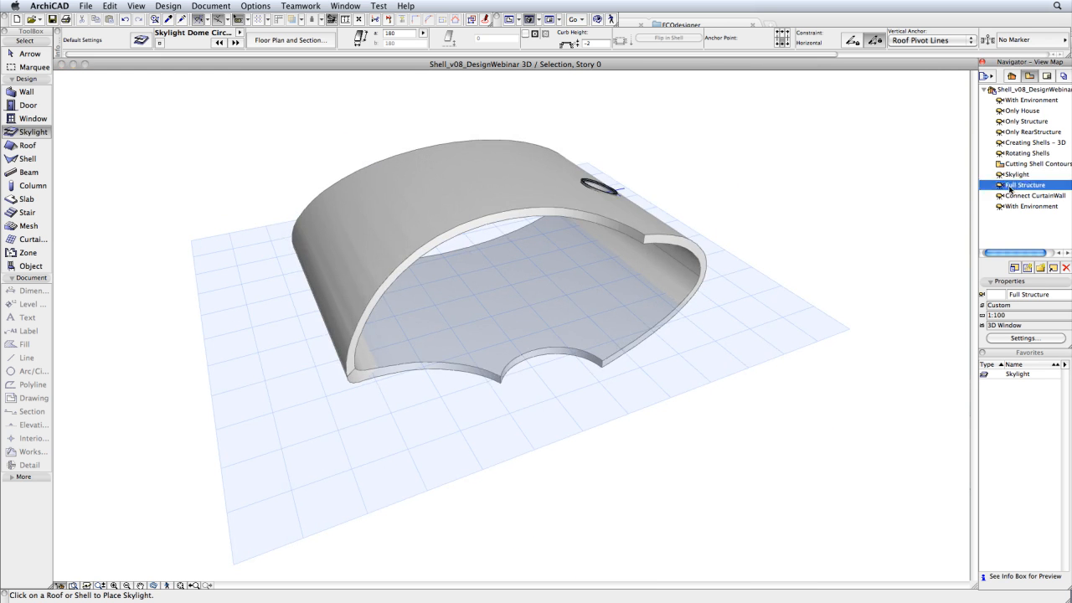
Step: In the Connect CurtainWall view, trim the curved curtain wall using the selected roof shells, deselect everything, and open the last With Environment view
double_click(1011, 185)
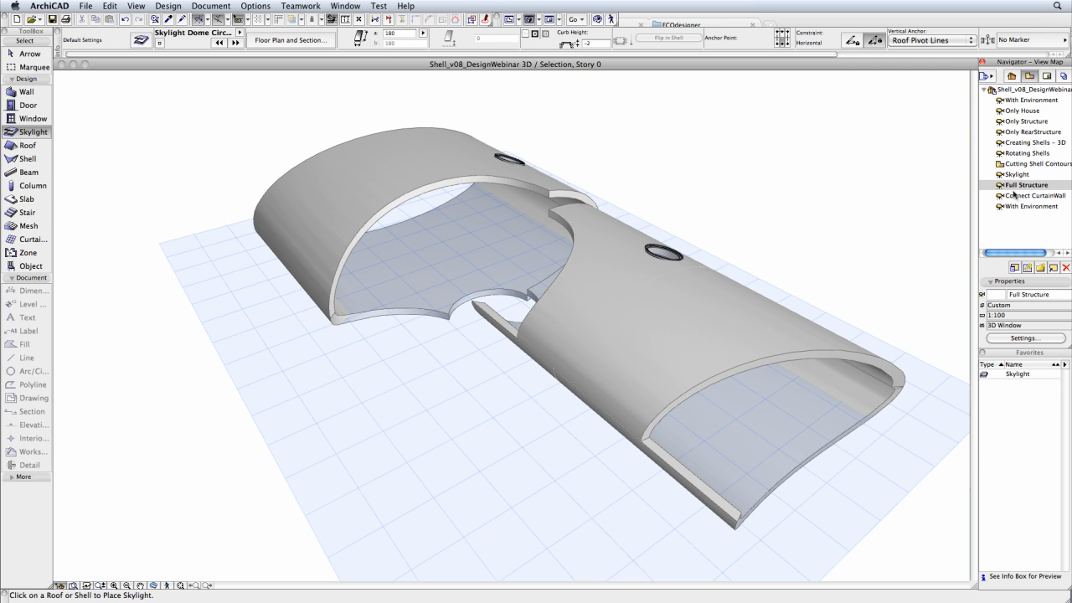
double_click(1023, 196)
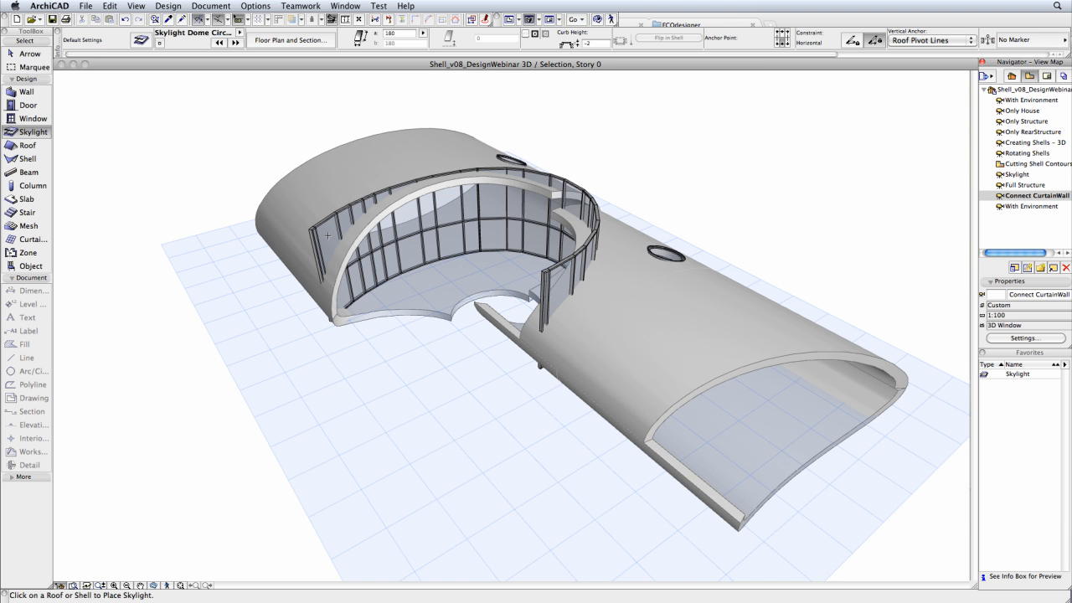
shift+click(313, 230)
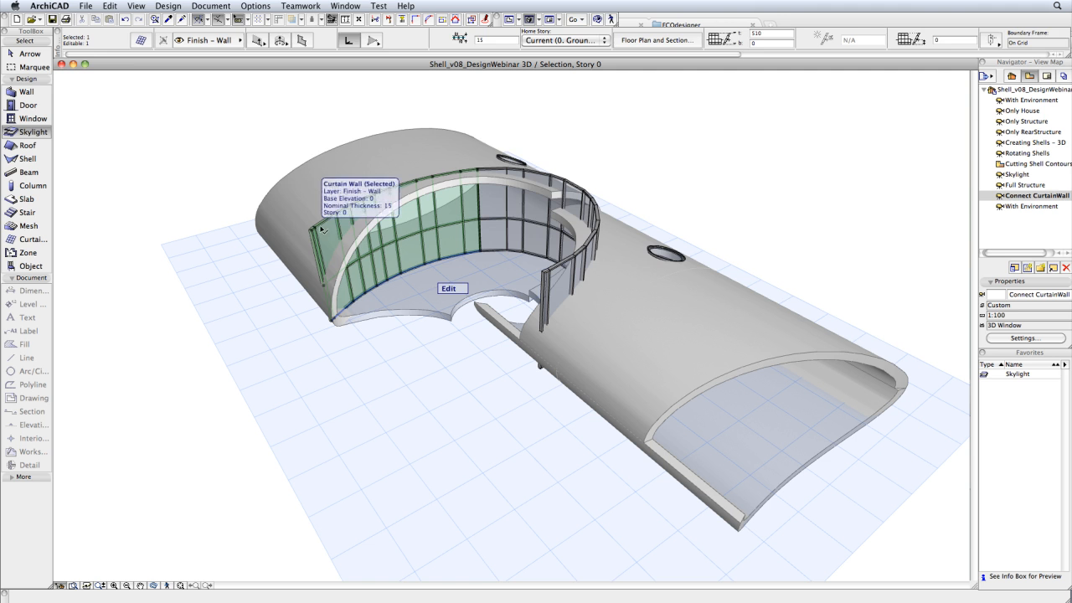
shift+click(549, 176)
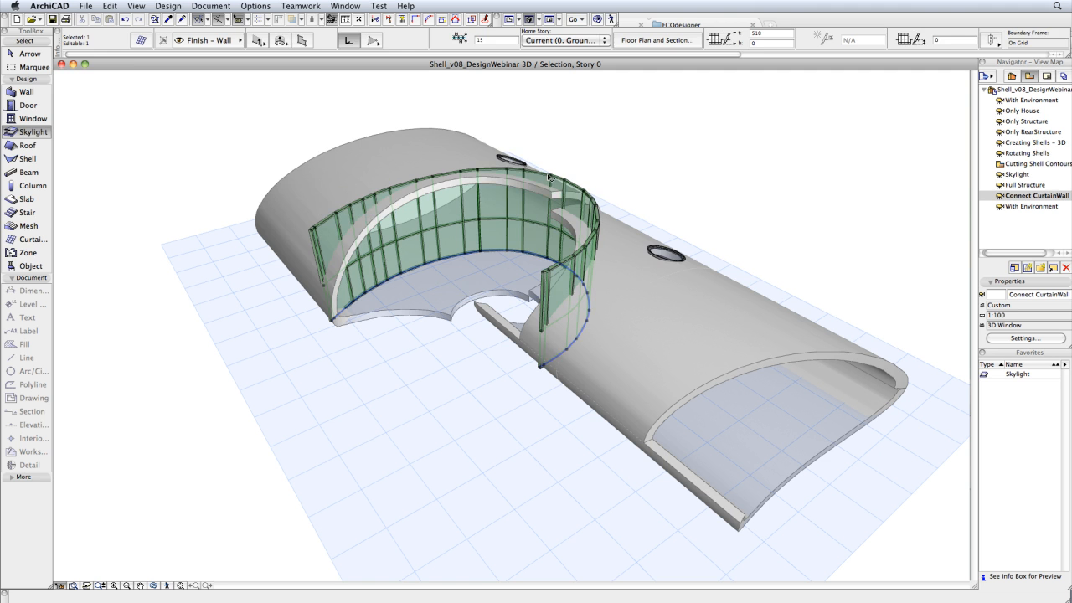
click(440, 162)
shift+click(630, 227)
right_click(635, 161)
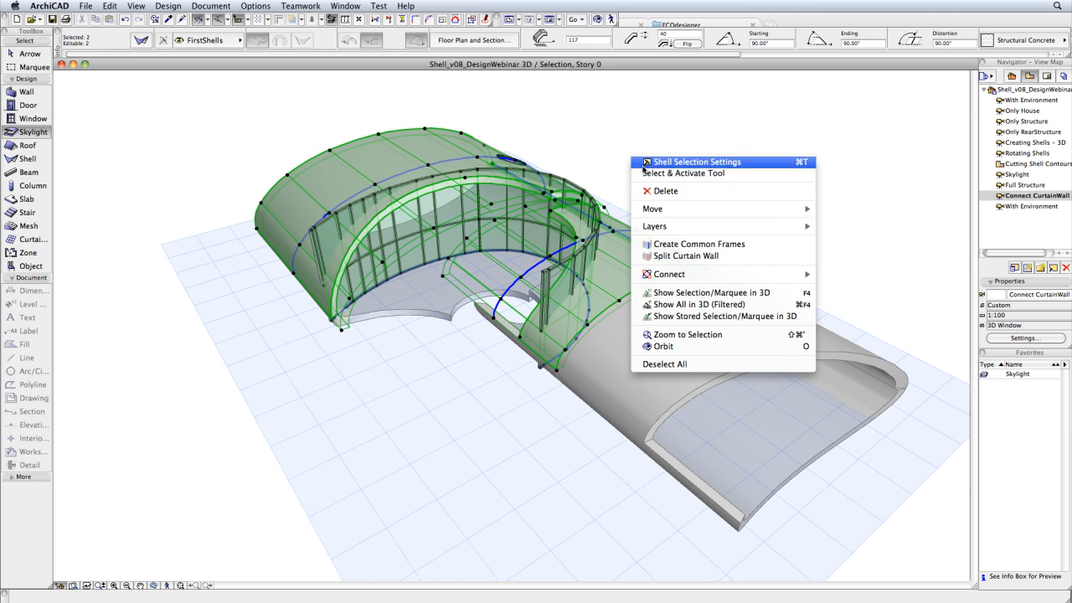
mouse_move(724, 274)
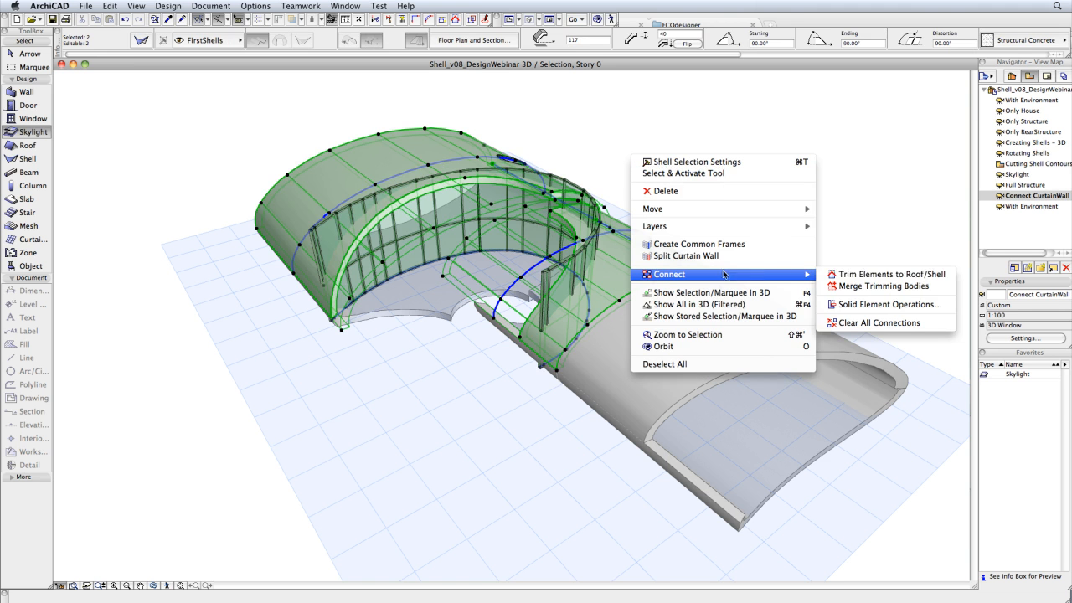
click(844, 275)
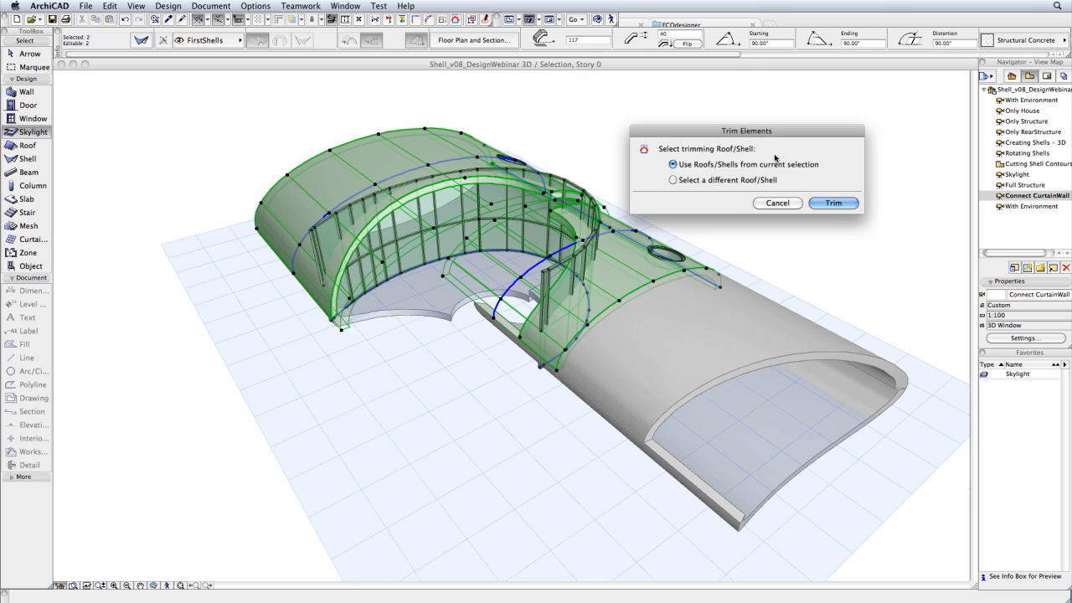
click(846, 203)
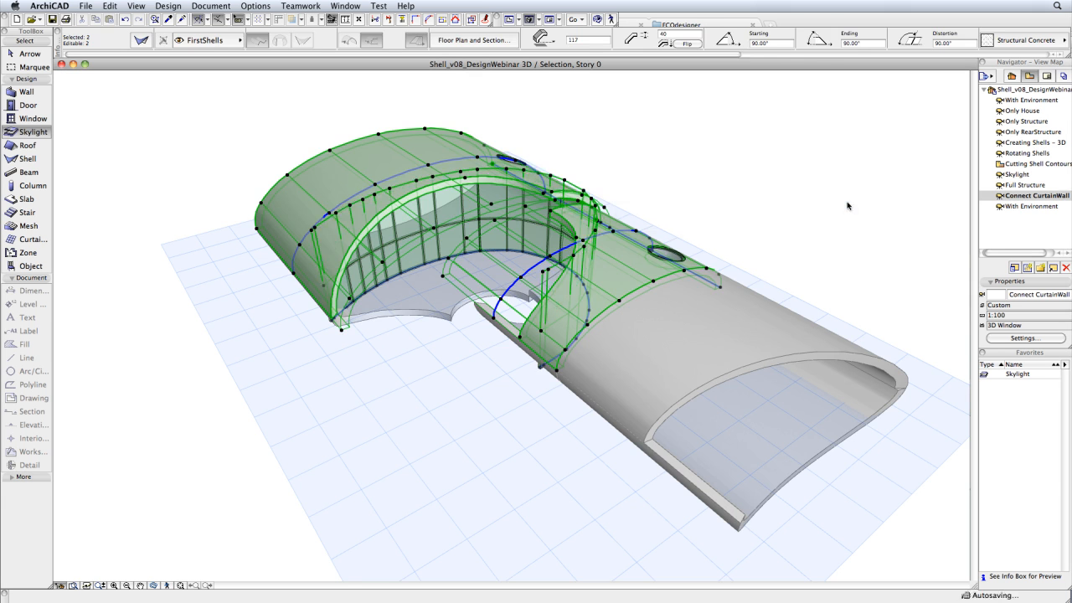
shift+middle_drag(860, 237, 835, 237)
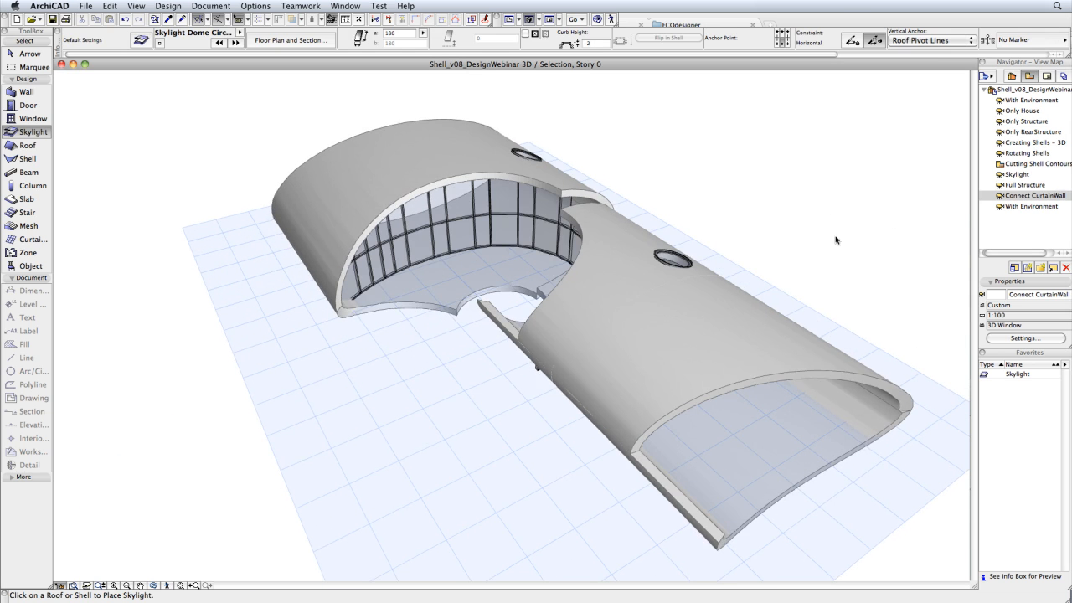
double_click(1016, 208)
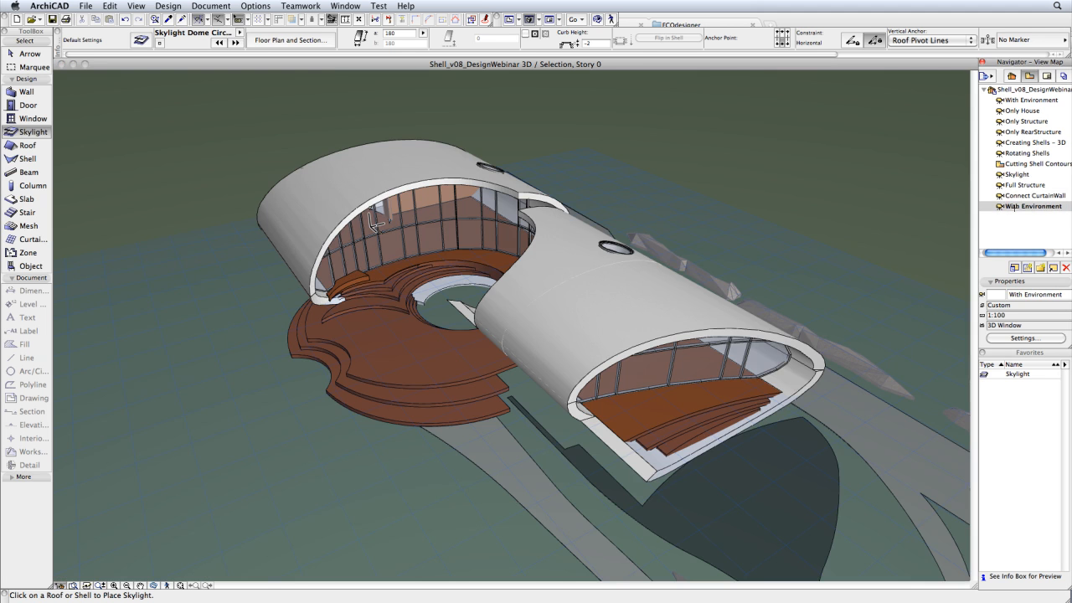